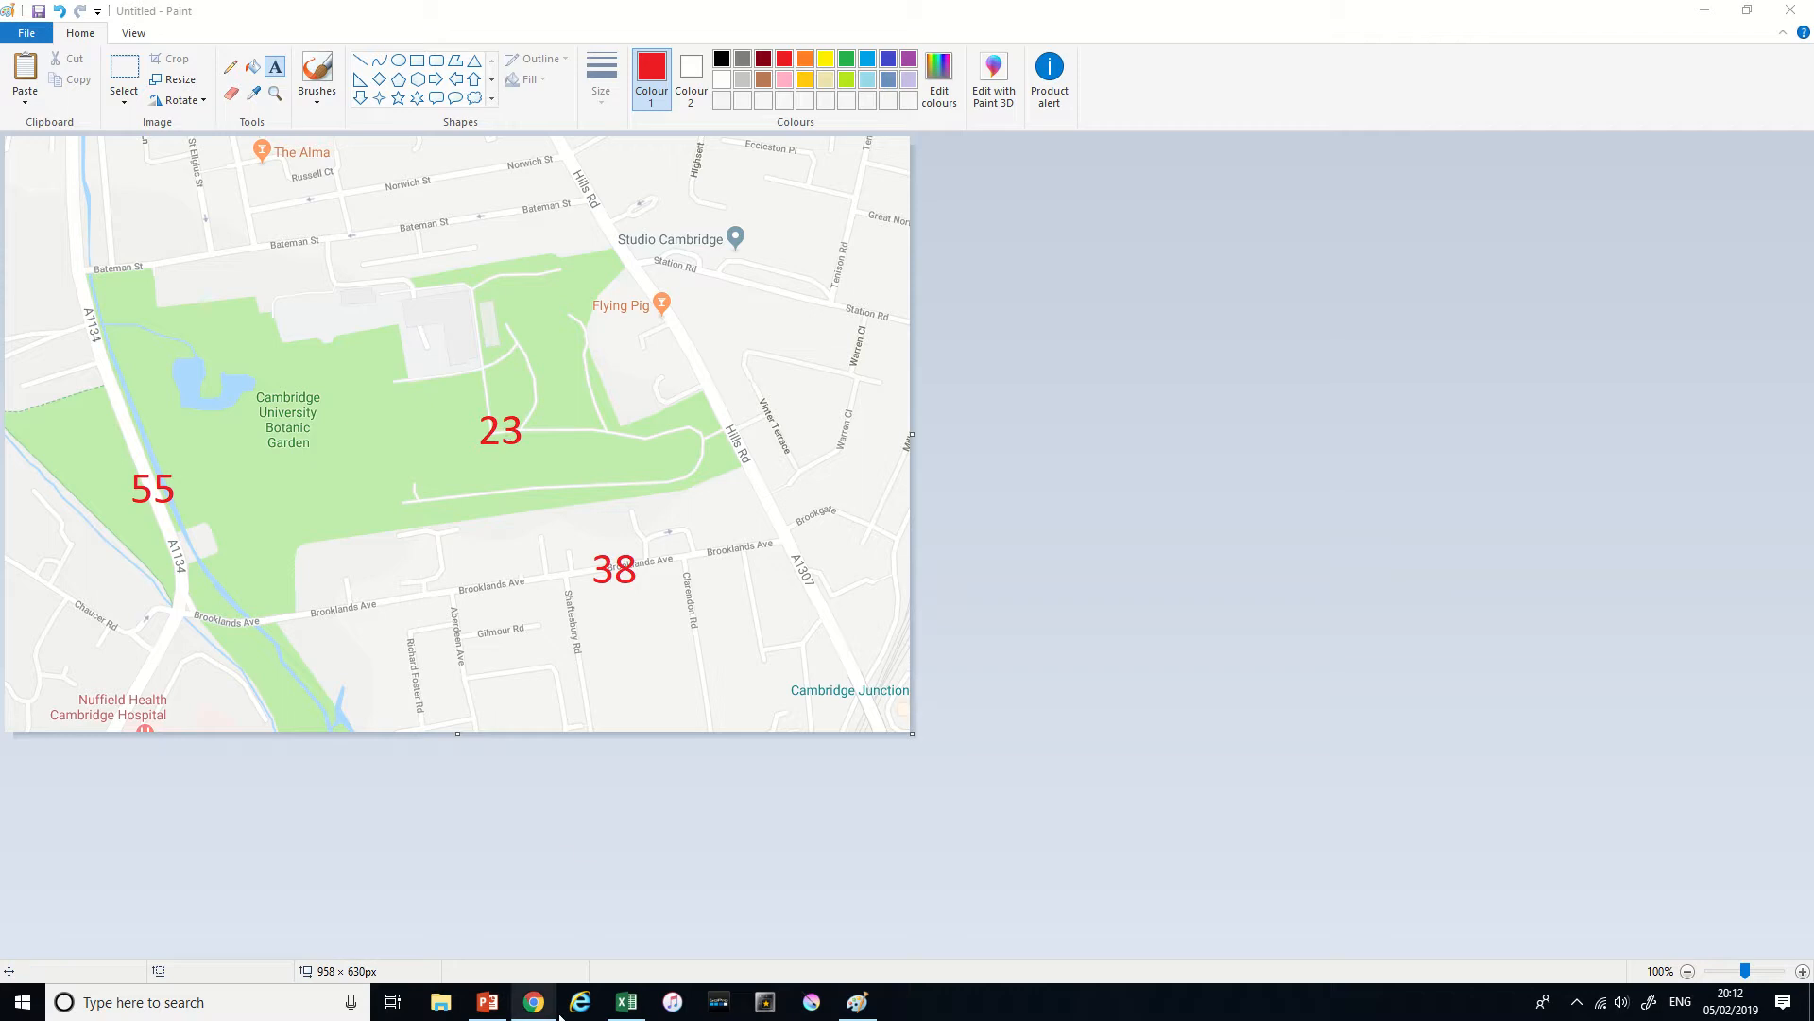
# - Switch to Chrome and sign in to ArcGIS with the account password, declining to save it and dismissing the licence notice
pyautogui.moveTo(877, 1011)
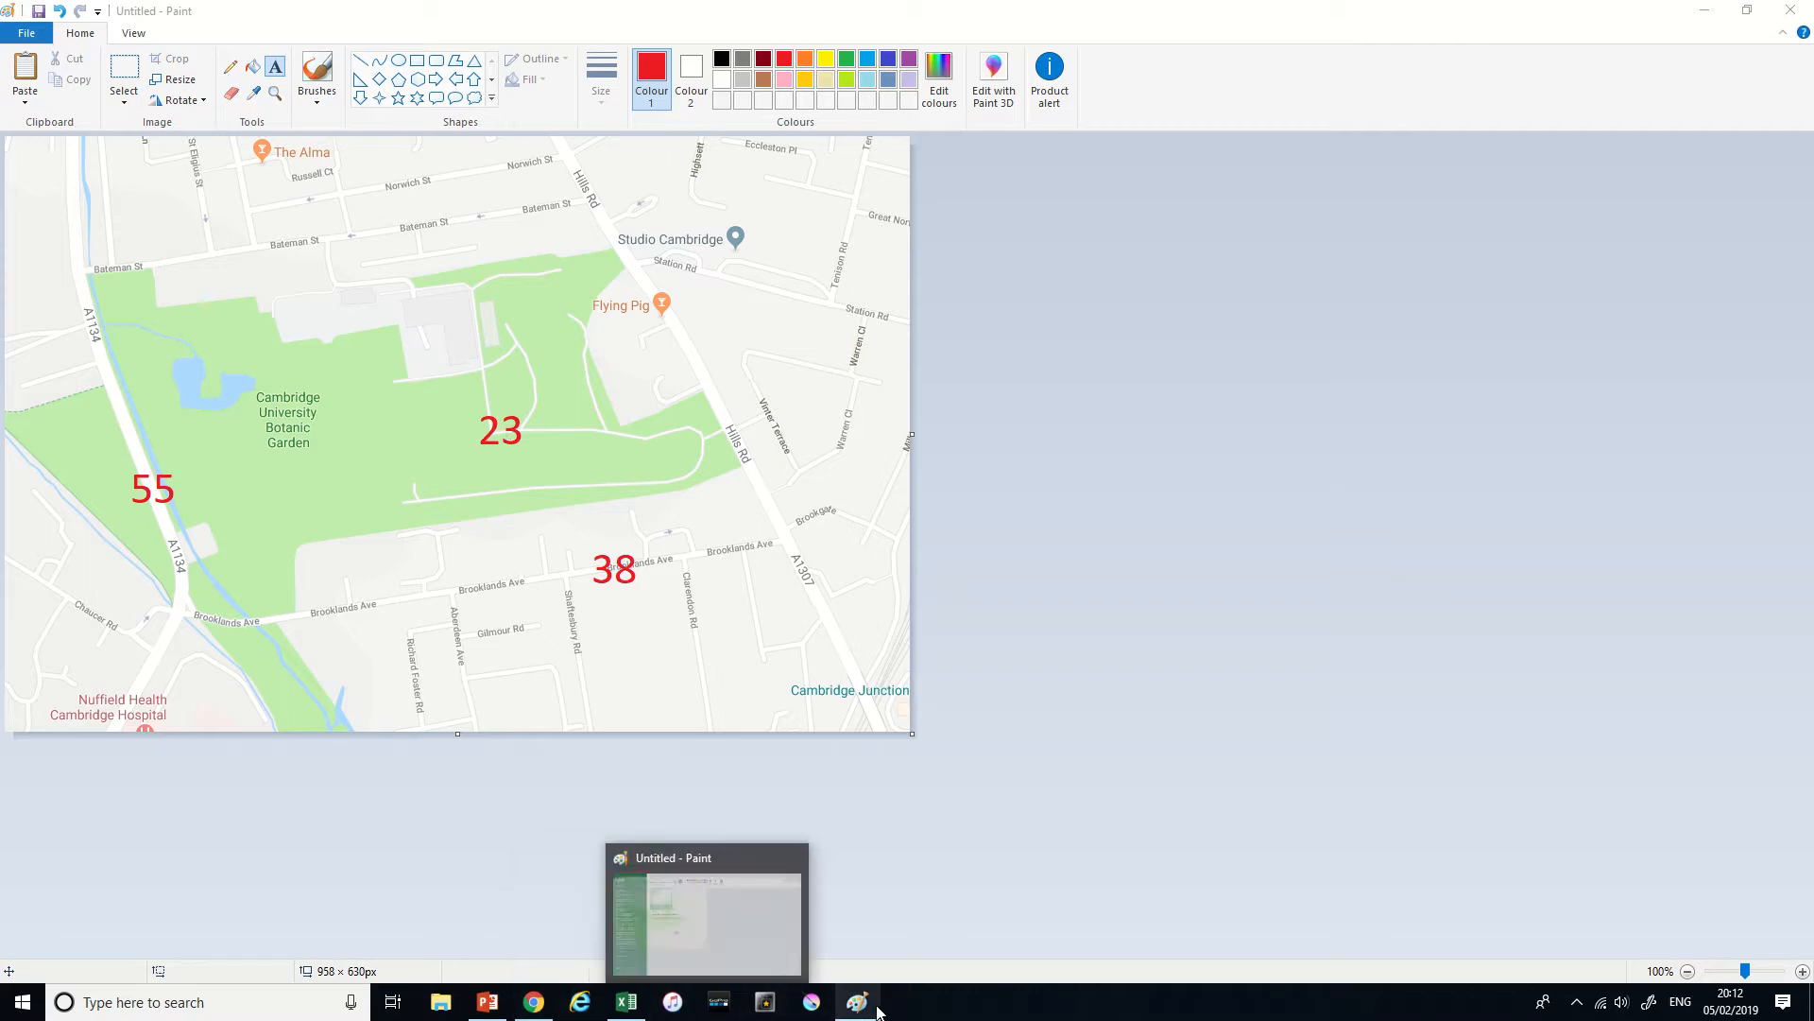
pyautogui.click(537, 1003)
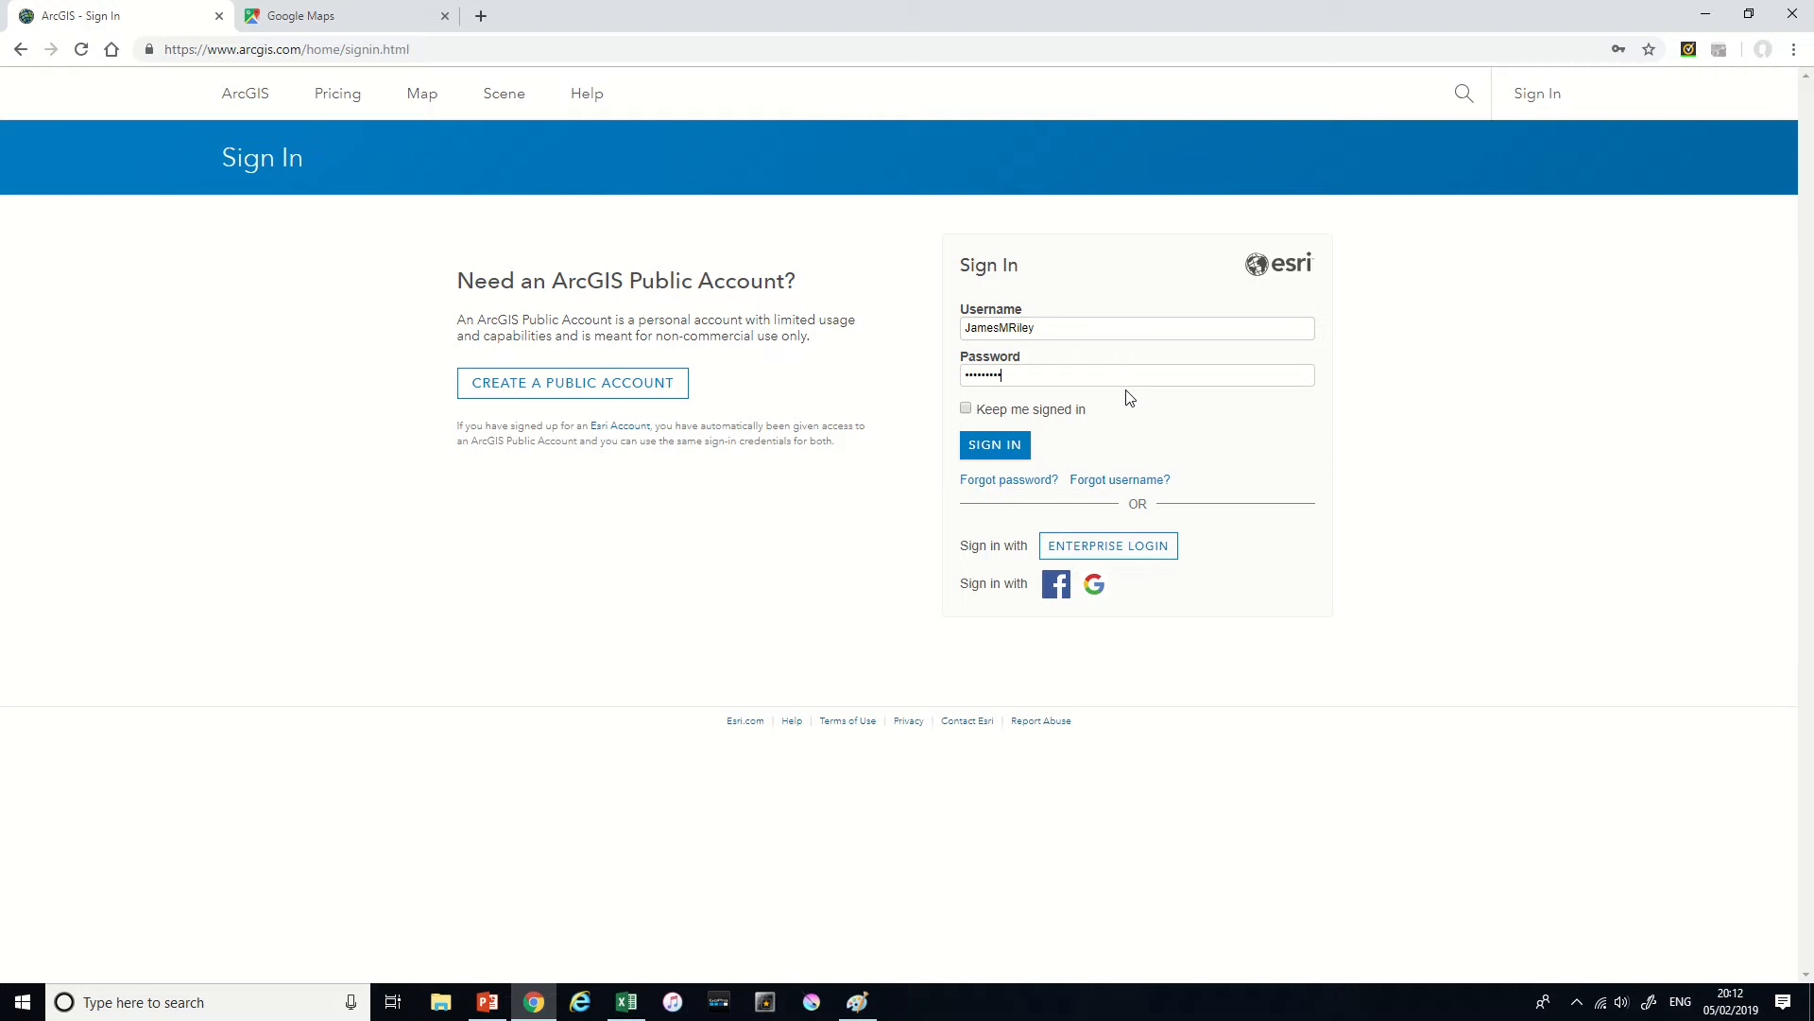
pyautogui.press('Return')
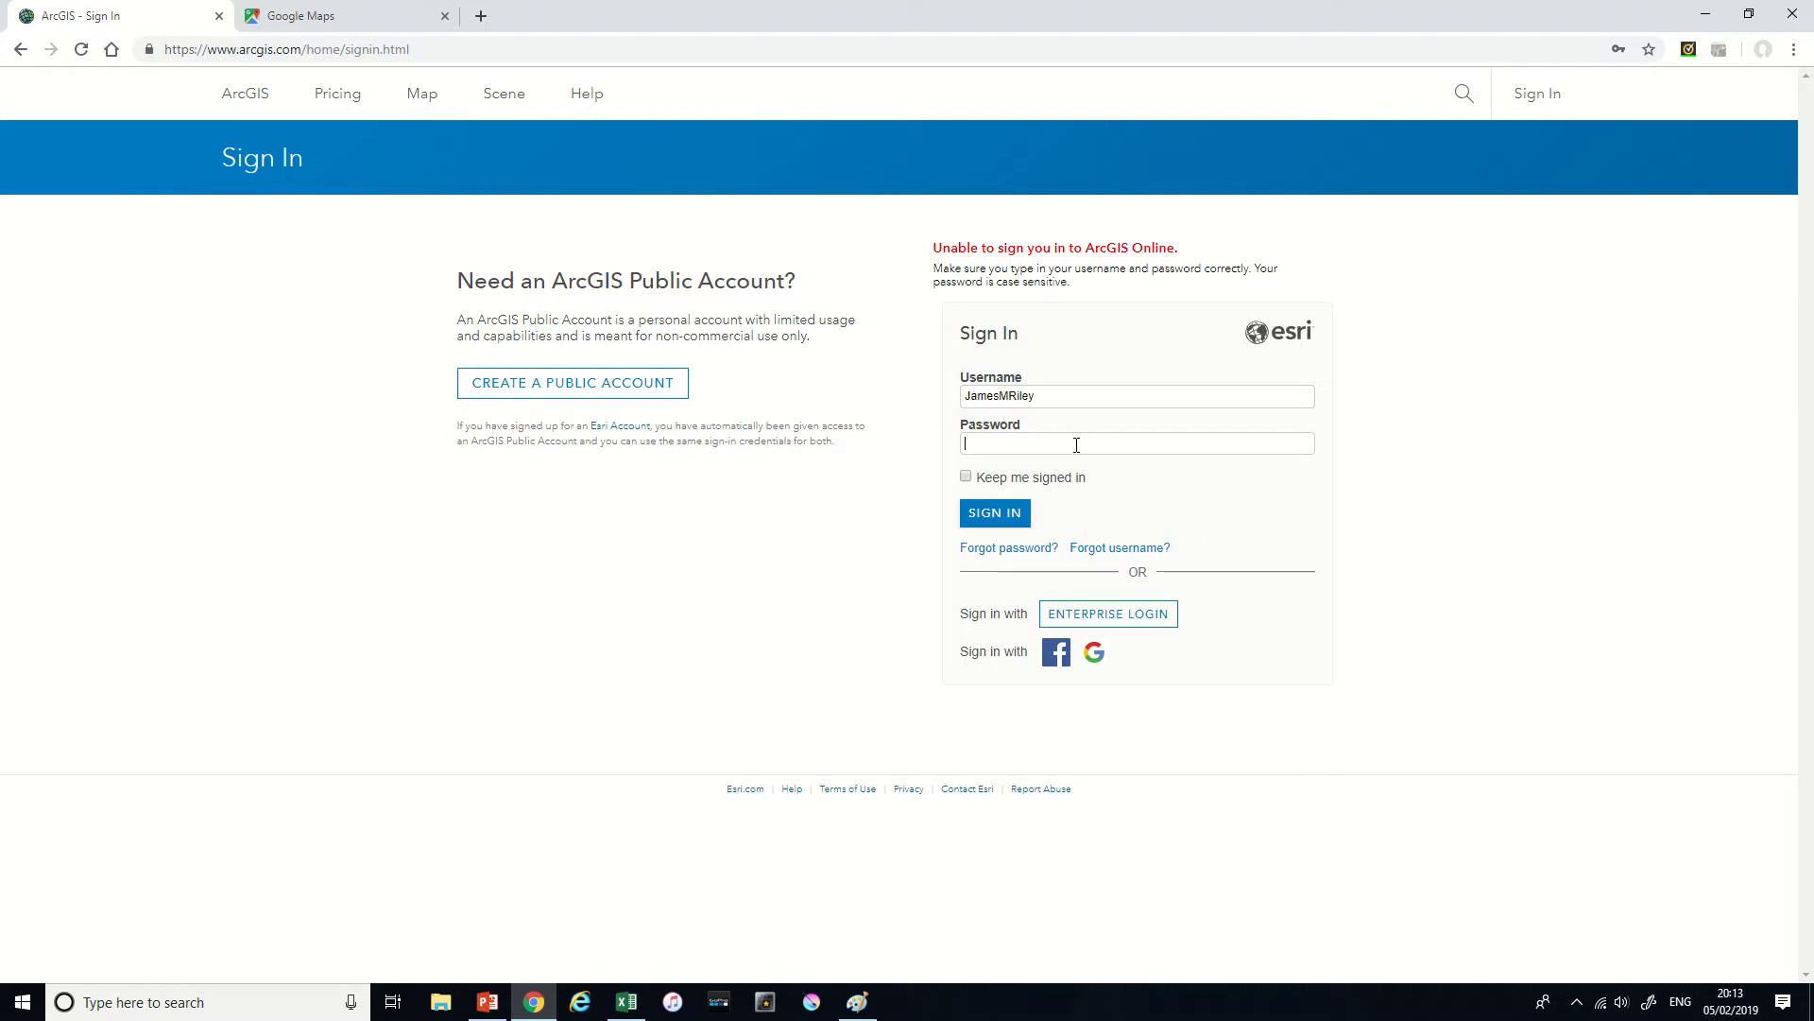
pyautogui.press('Return')
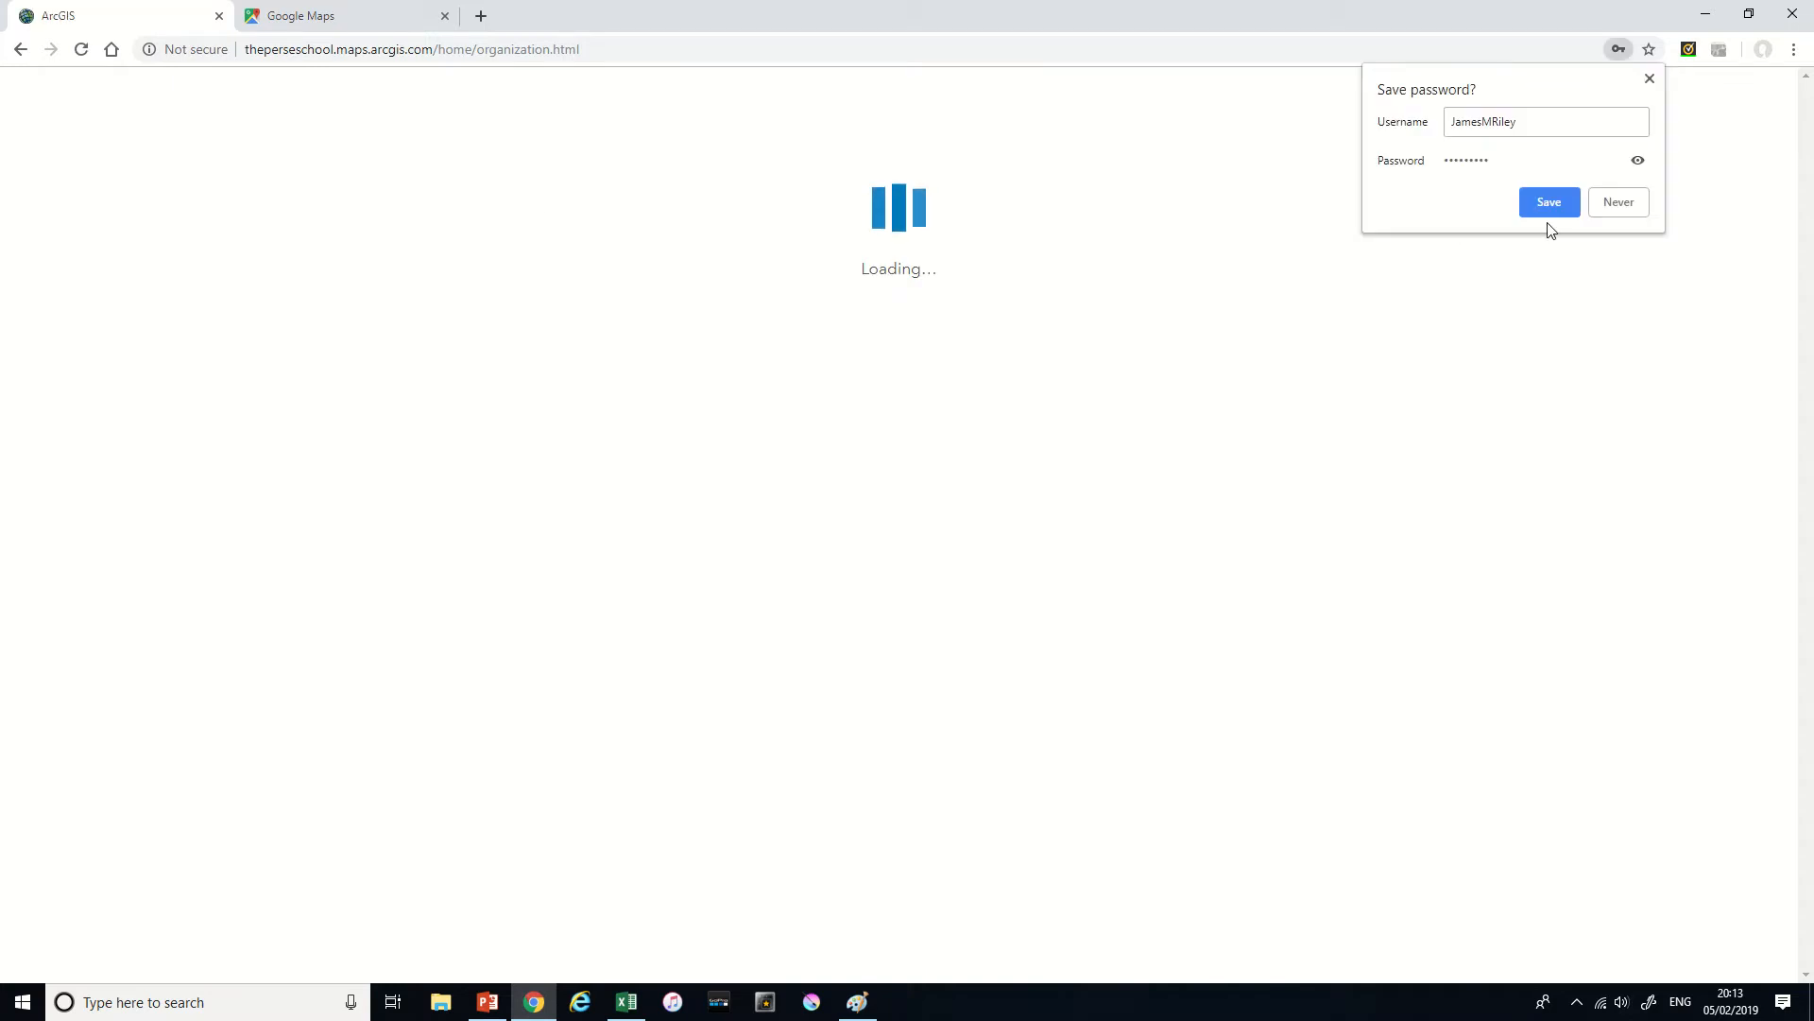
pyautogui.click(1615, 205)
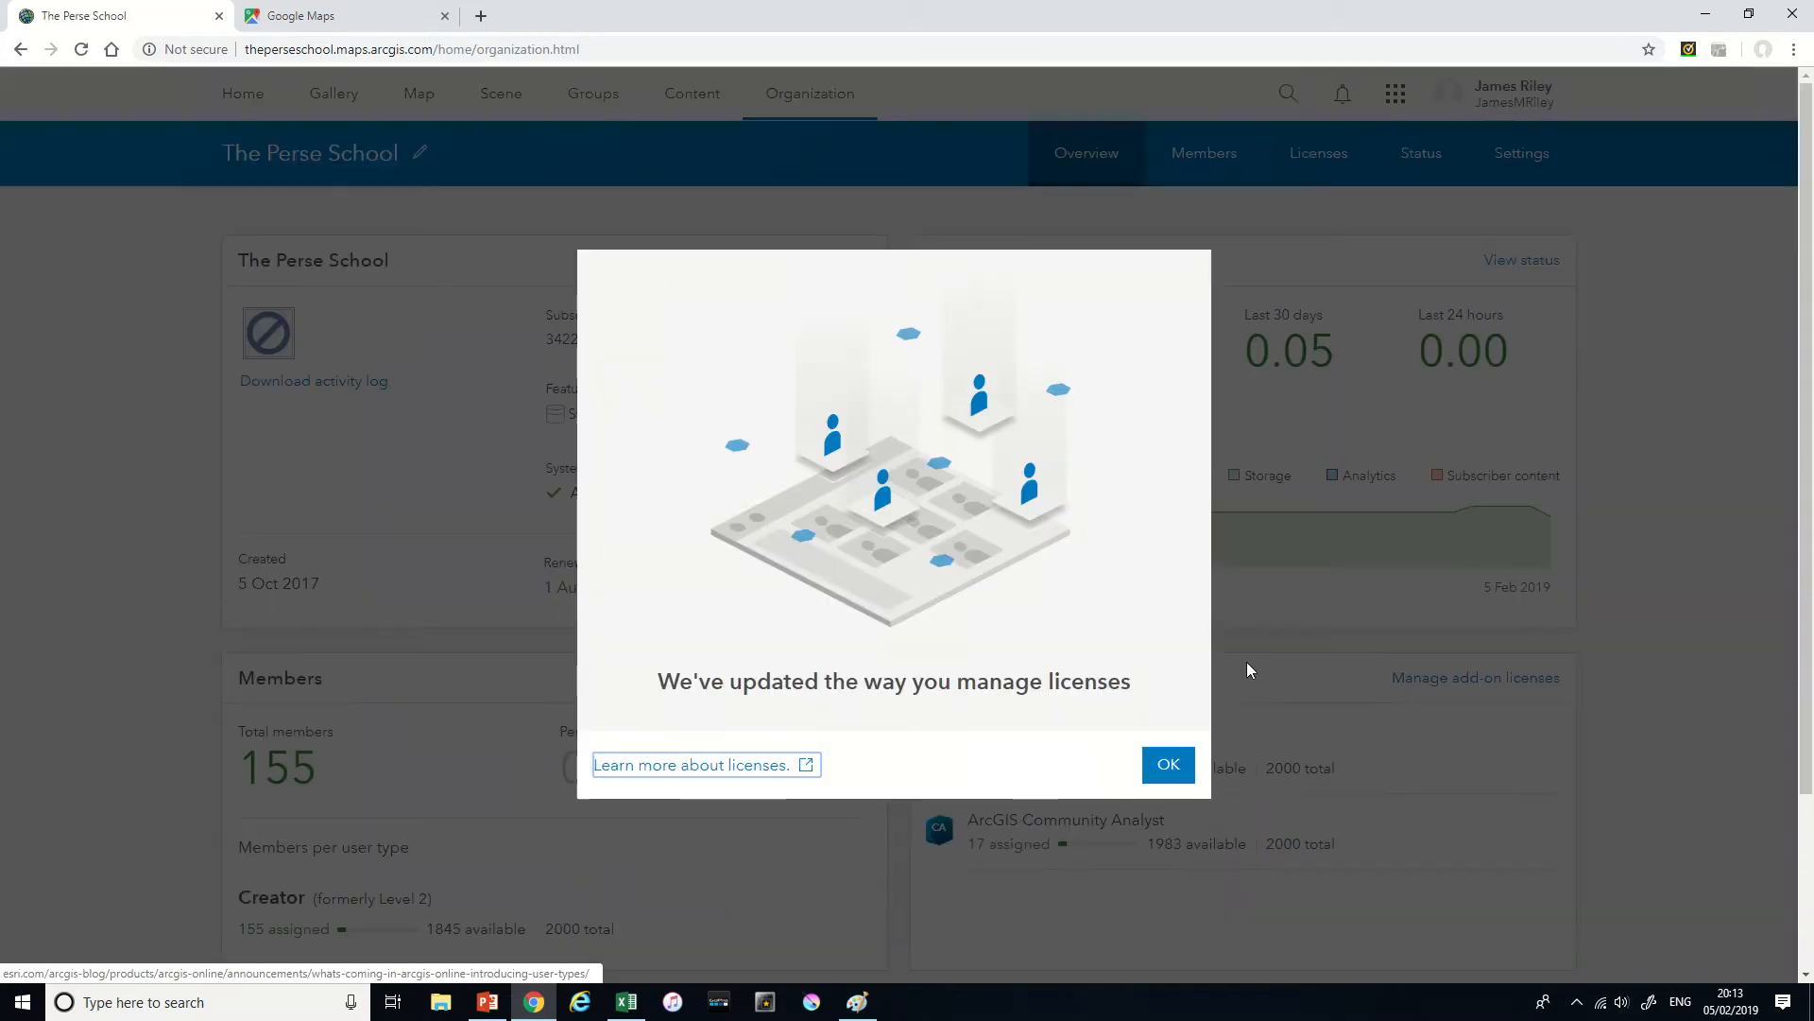
pyautogui.click(1168, 764)
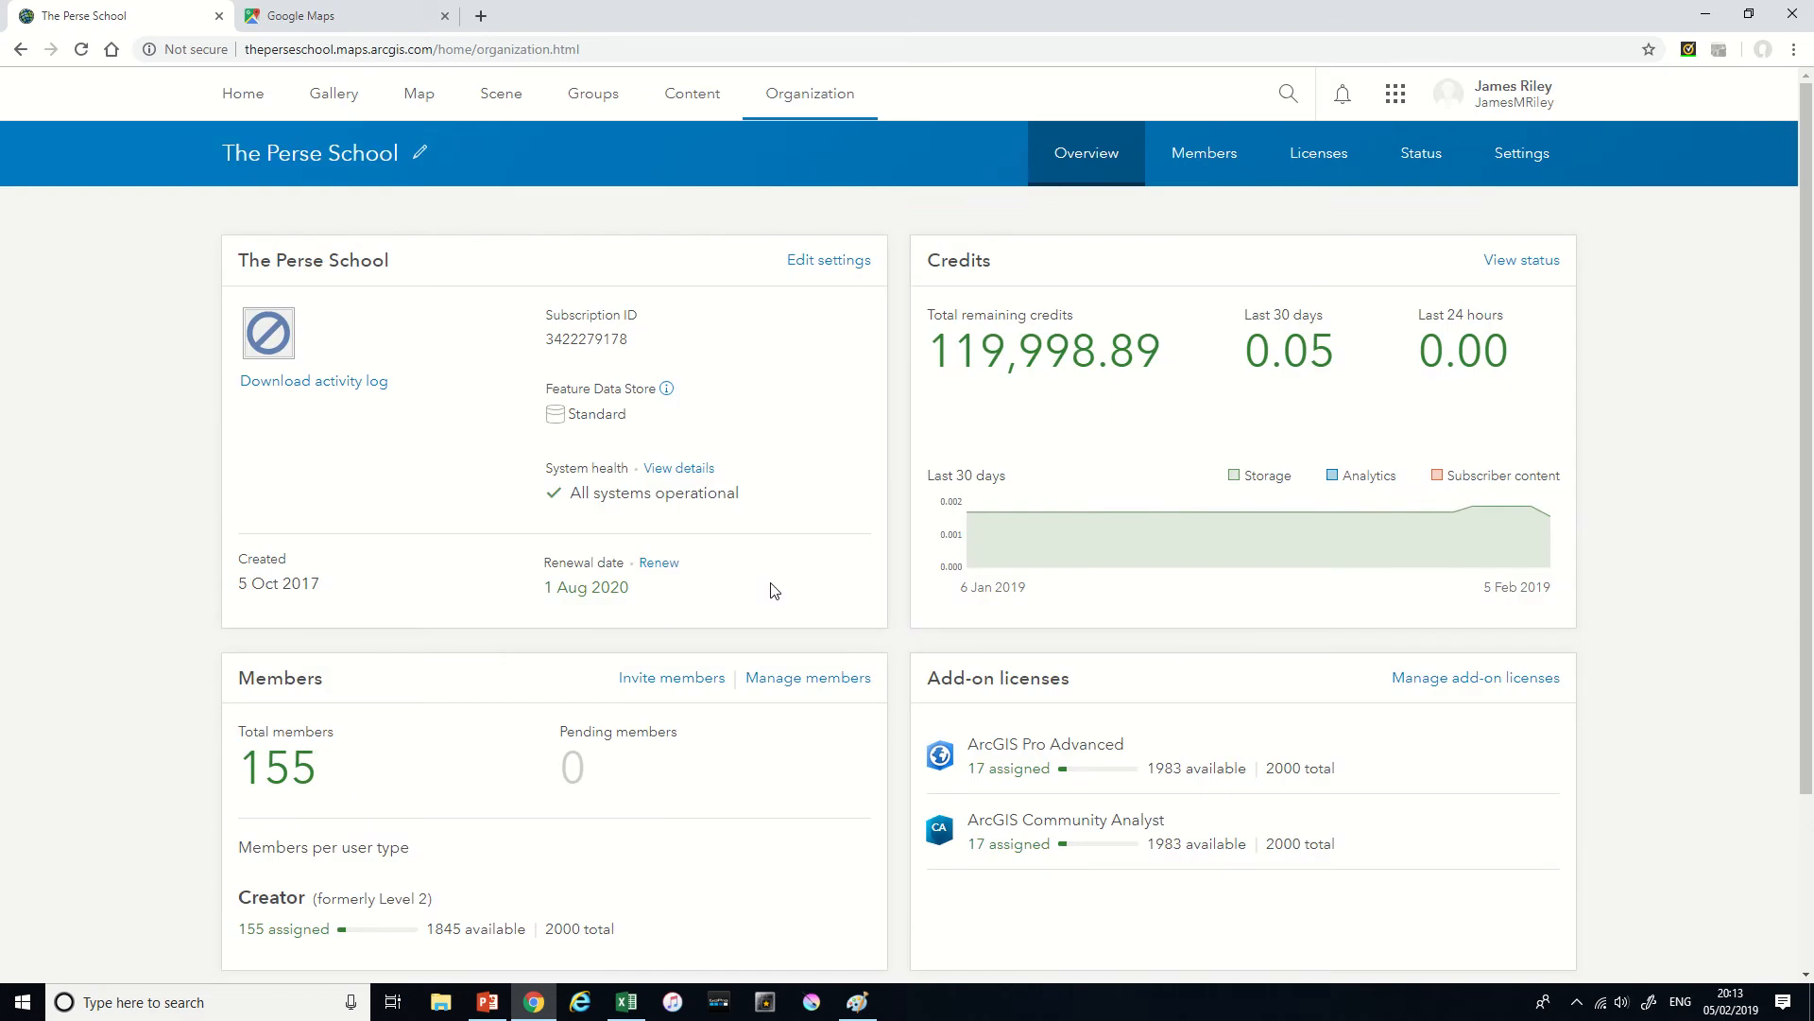
# - Open the ArcGIS map viewer and frame the map on the Cambridge University Botanic Garden and its surrounding streets
pyautogui.click(422, 104)
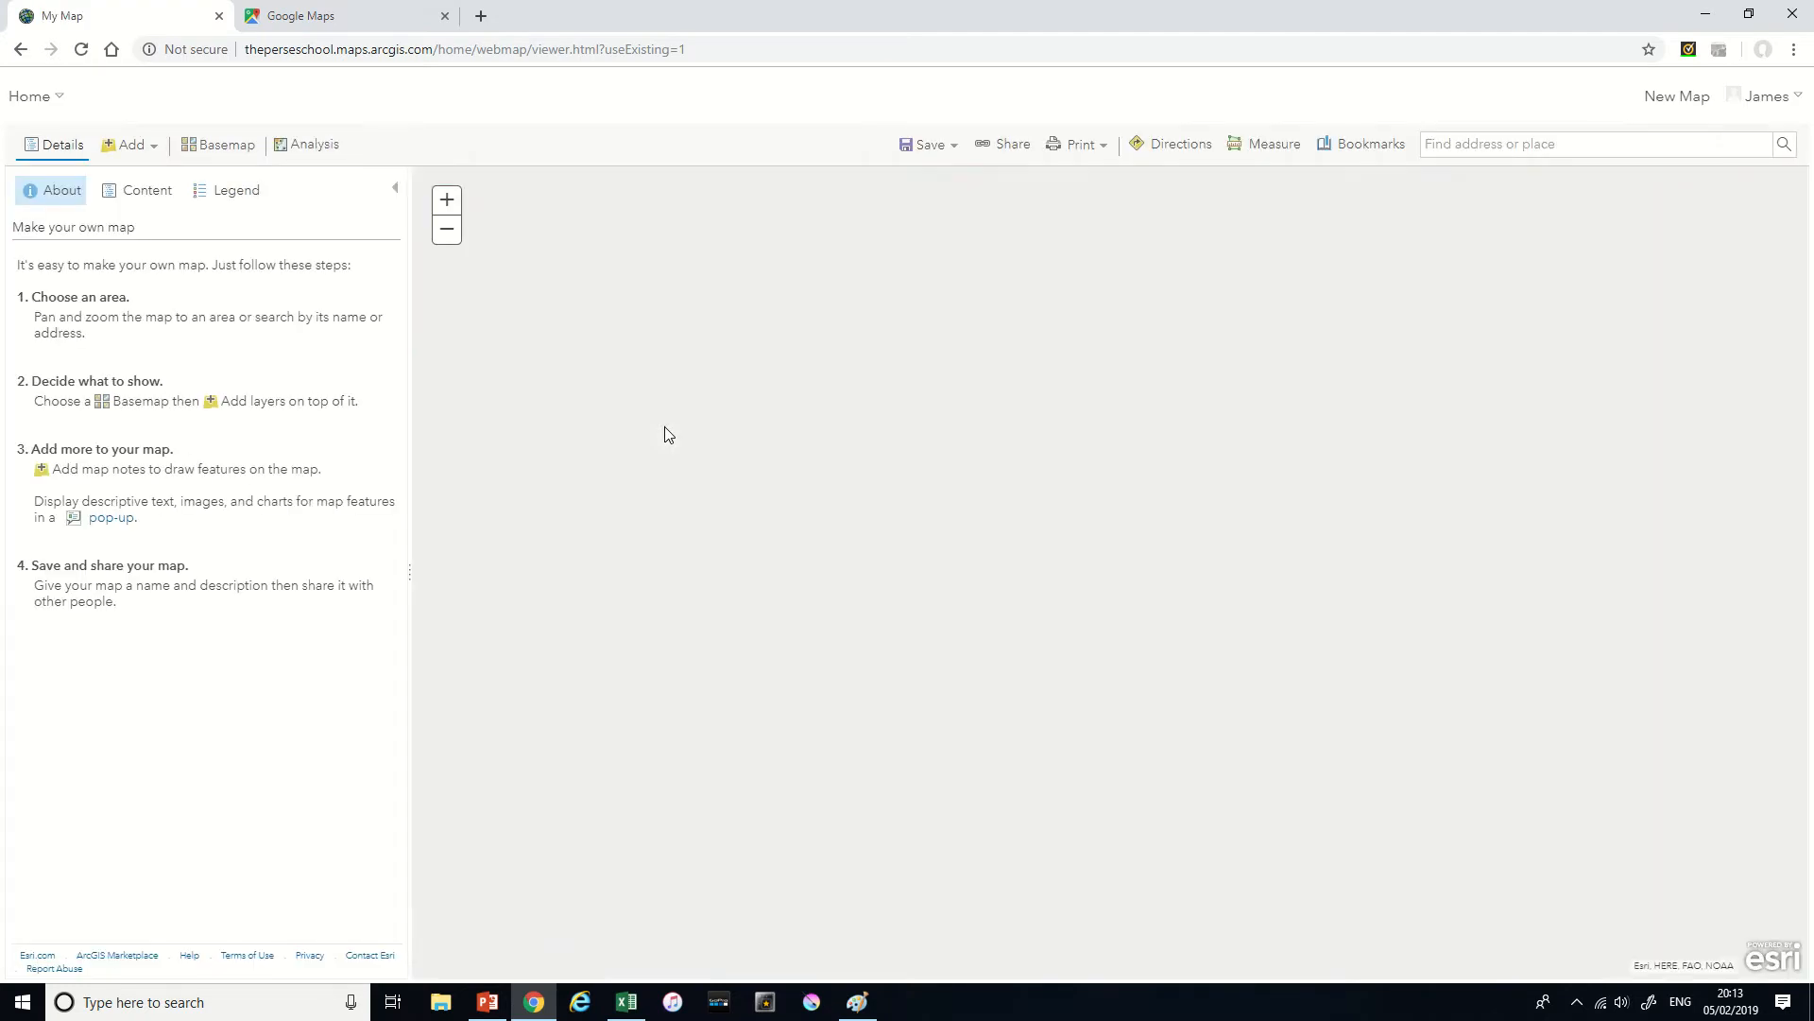
pyautogui.scroll(4, 1246, 761)
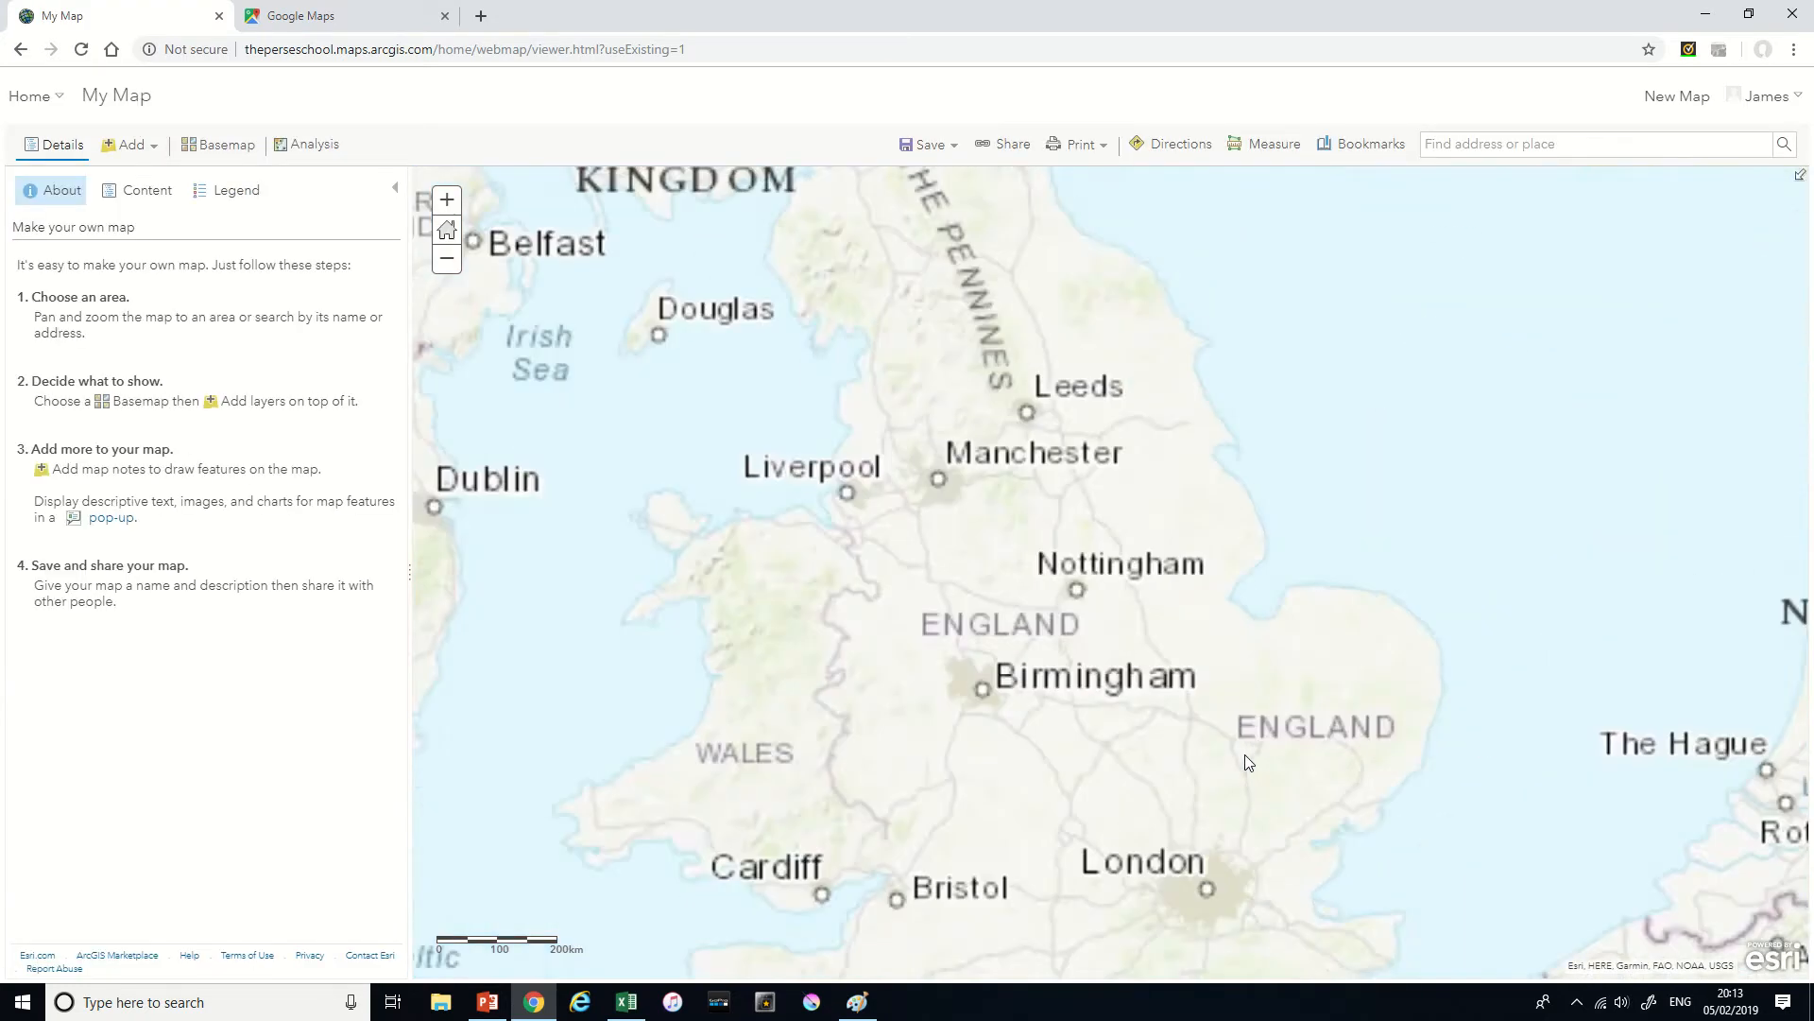
pyautogui.scroll(4, 1246, 761)
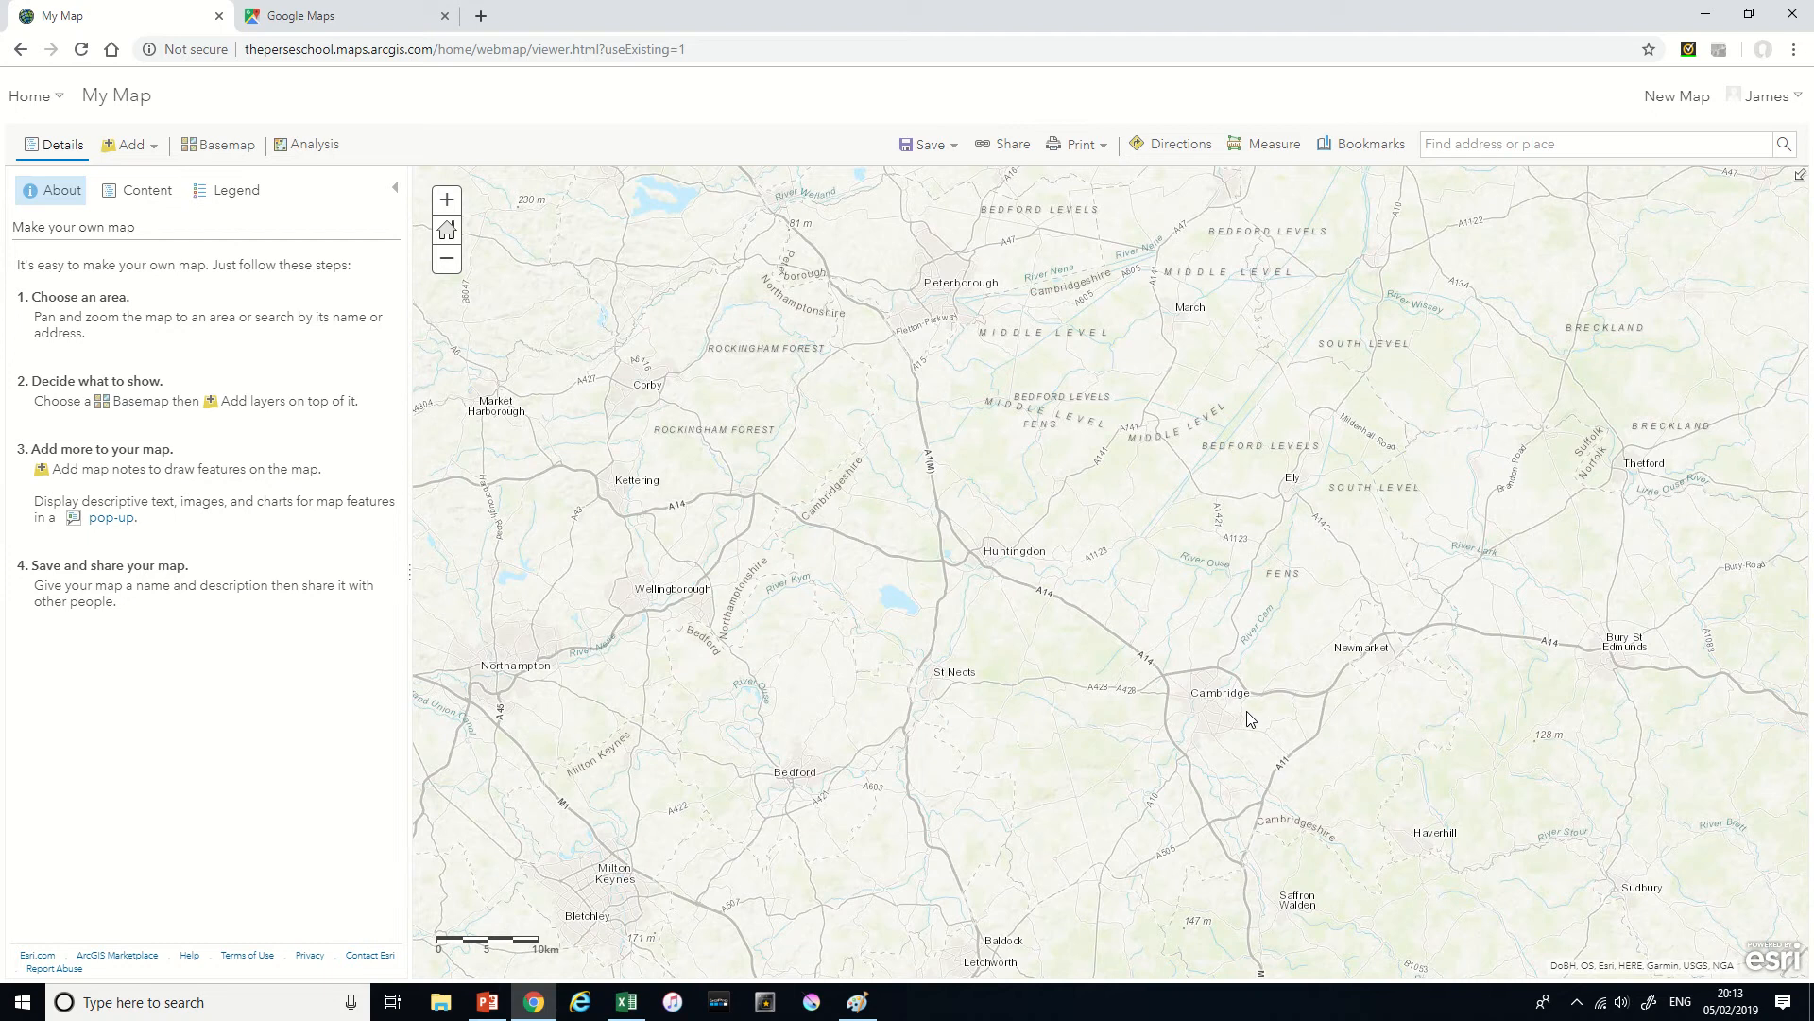
pyautogui.scroll(3, 1230, 715)
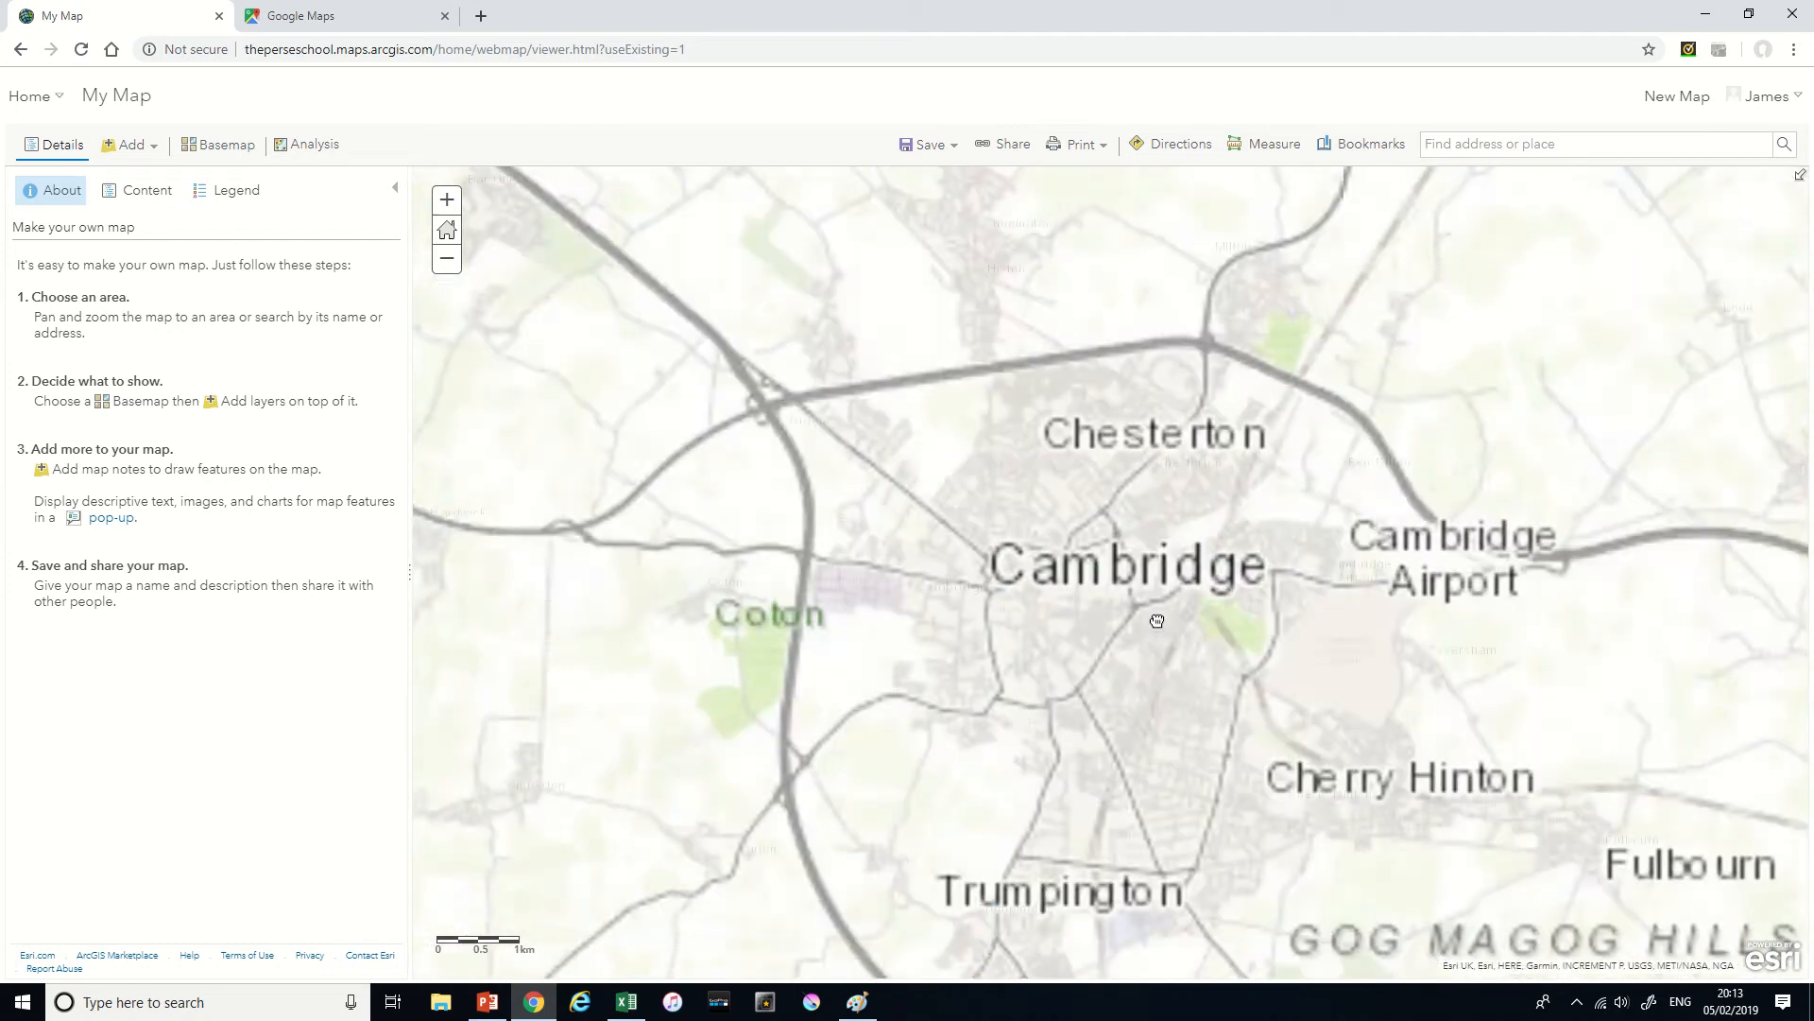
pyautogui.scroll(2, 1086, 604)
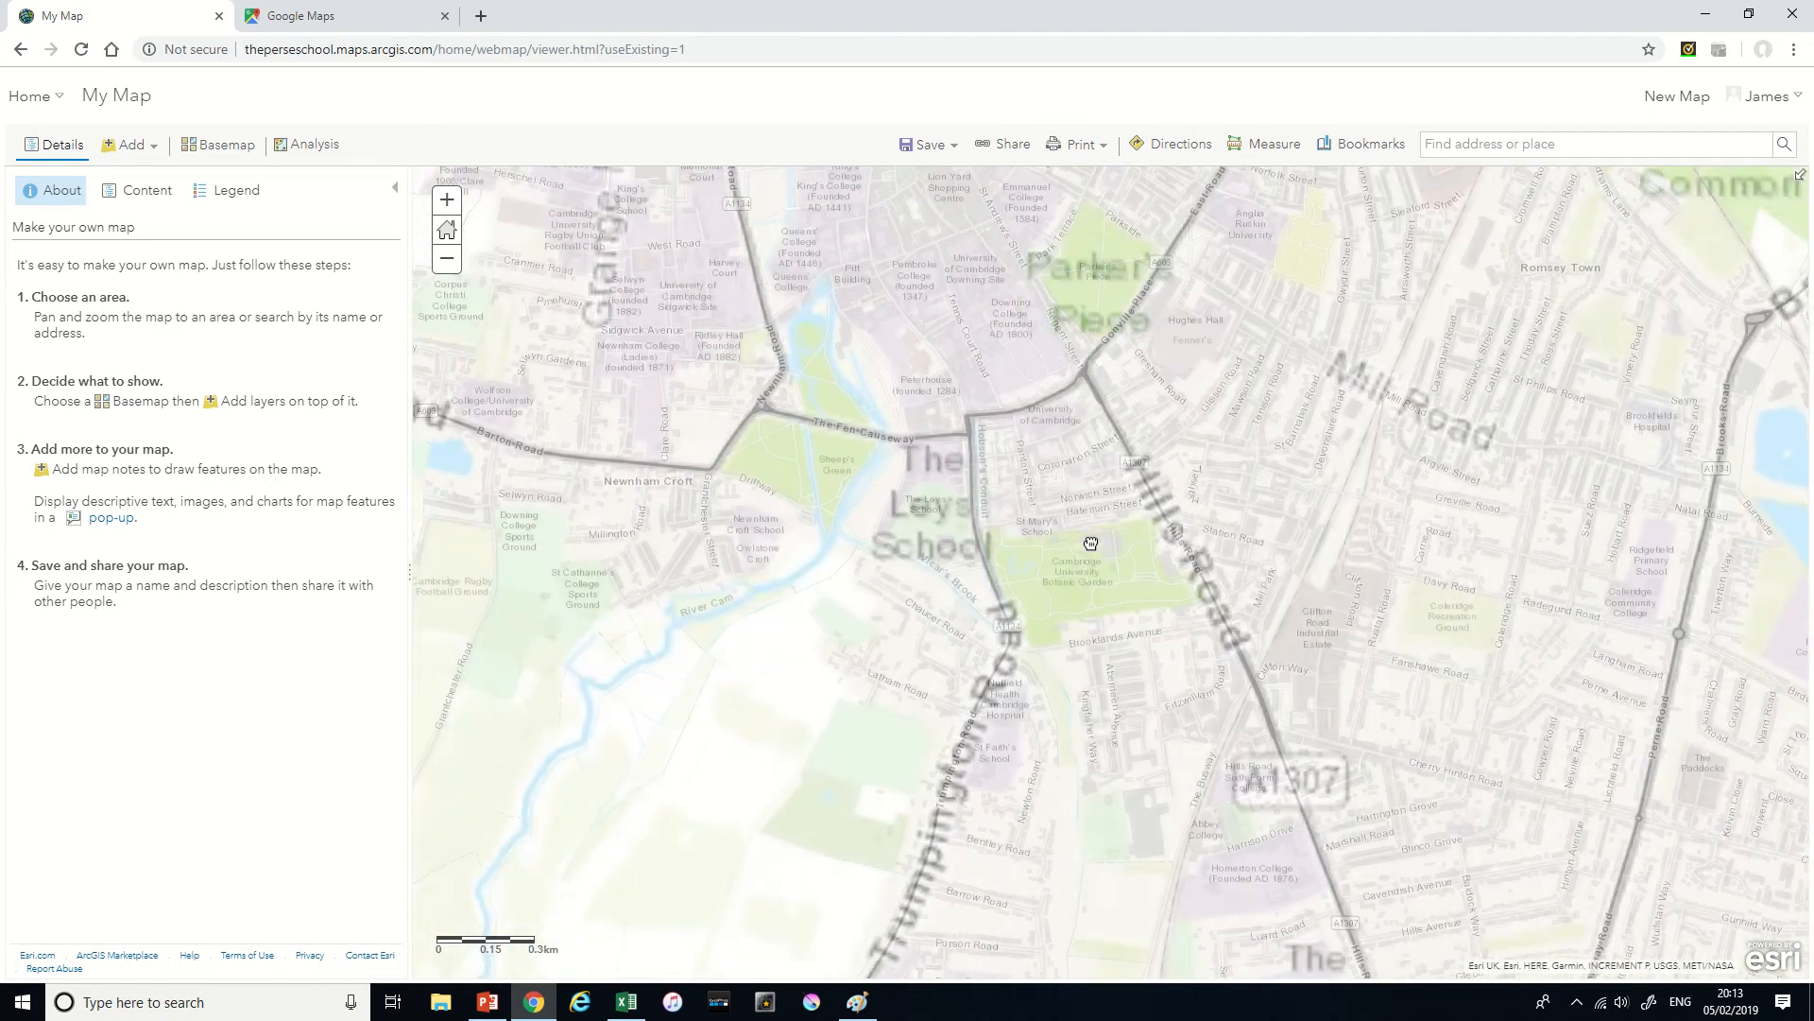
pyautogui.scroll(2, 1075, 588)
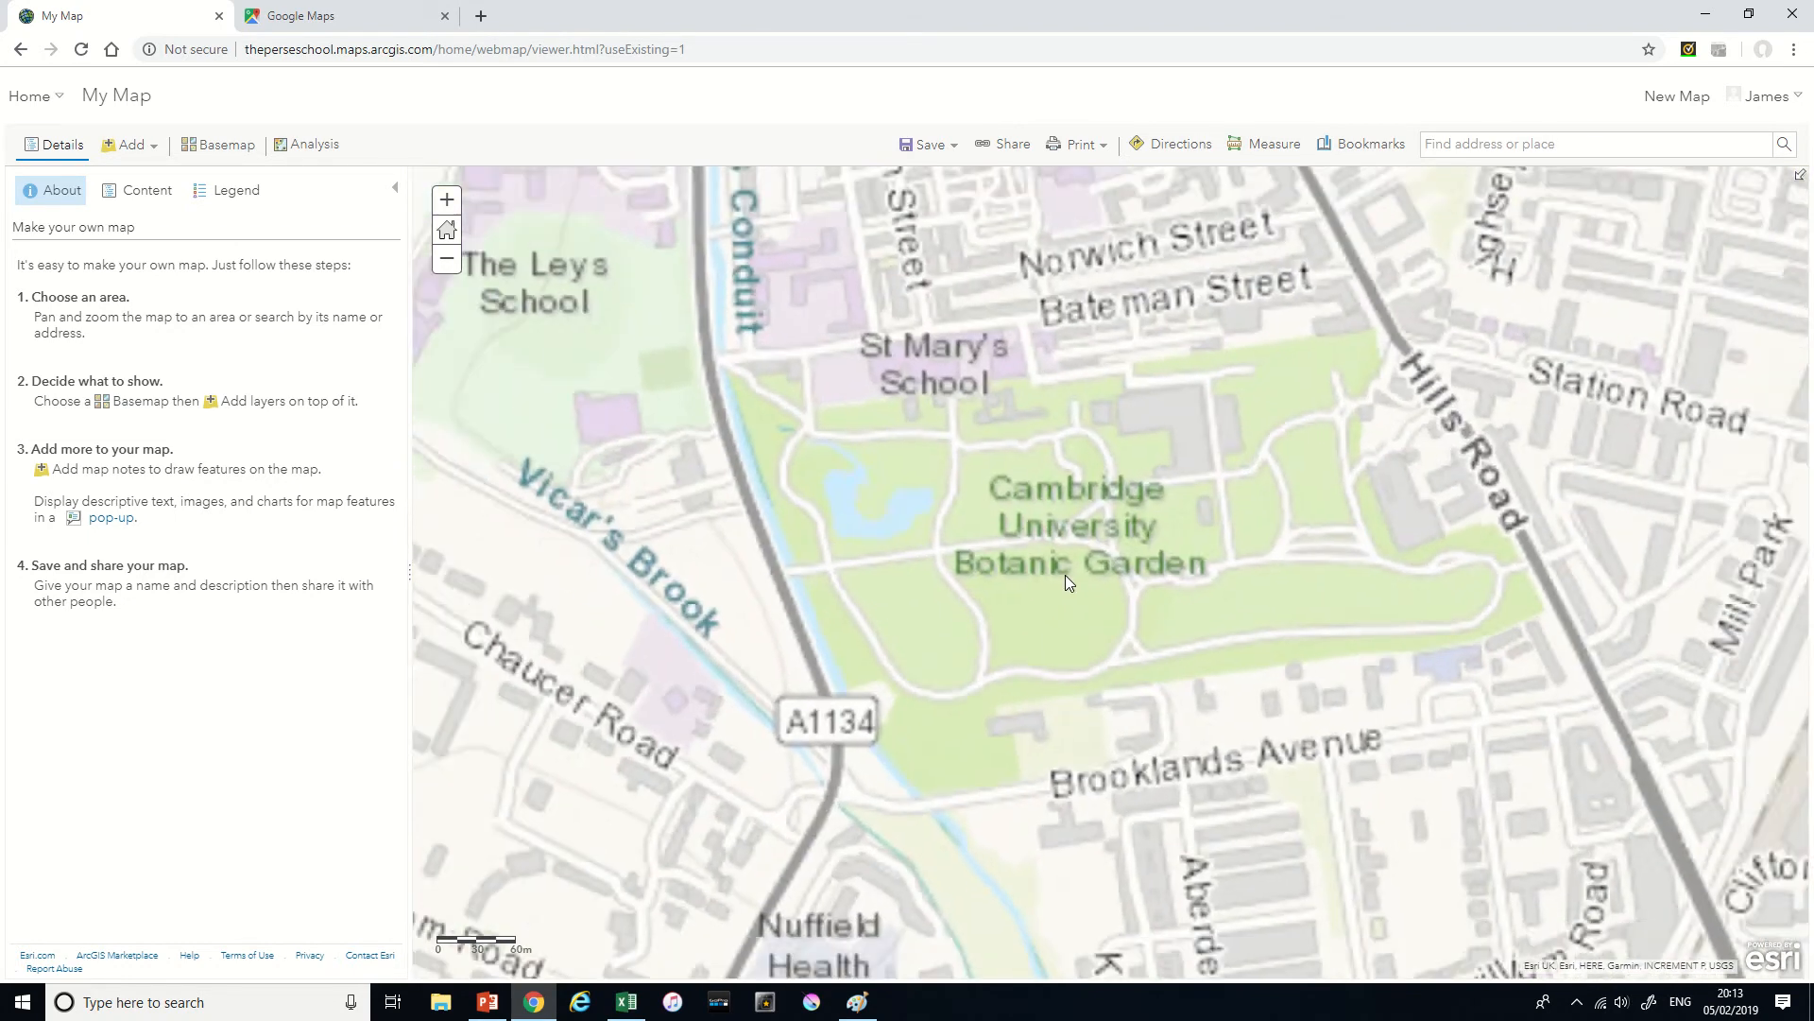
pyautogui.scroll(-2, 1065, 575)
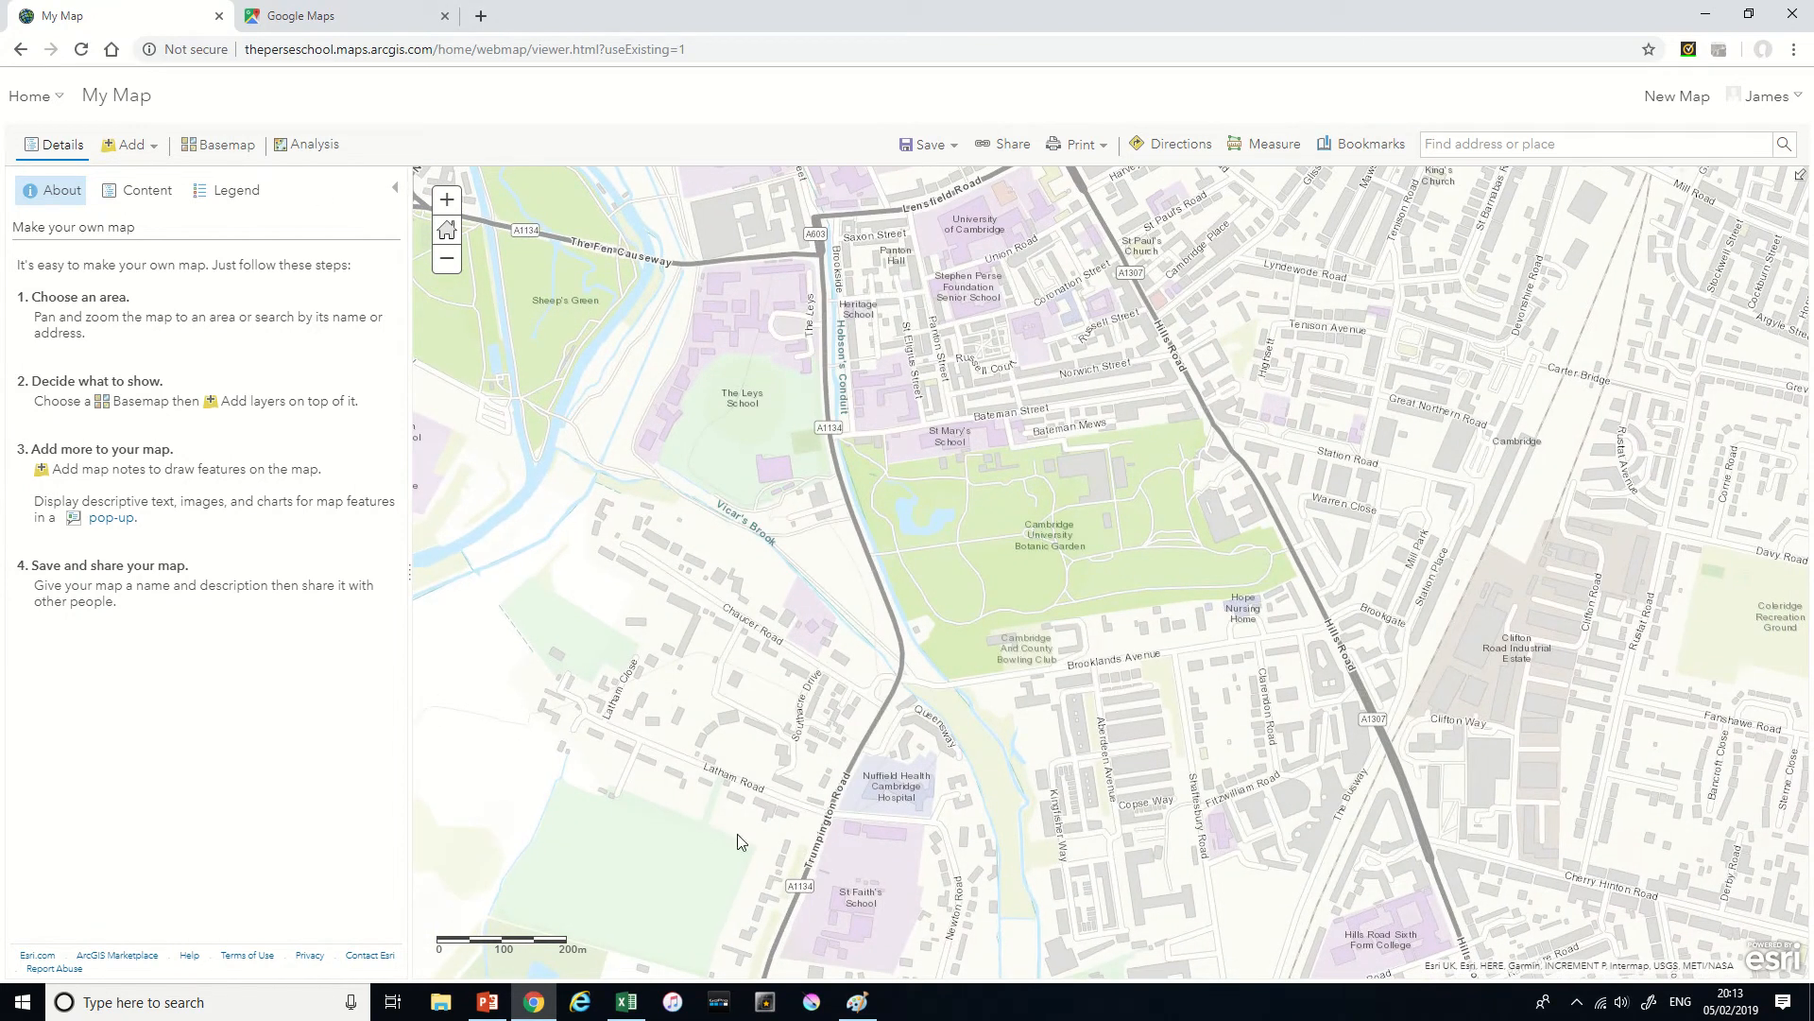
# - Switch to Excel and create a blank workbook
pyautogui.click(624, 1004)
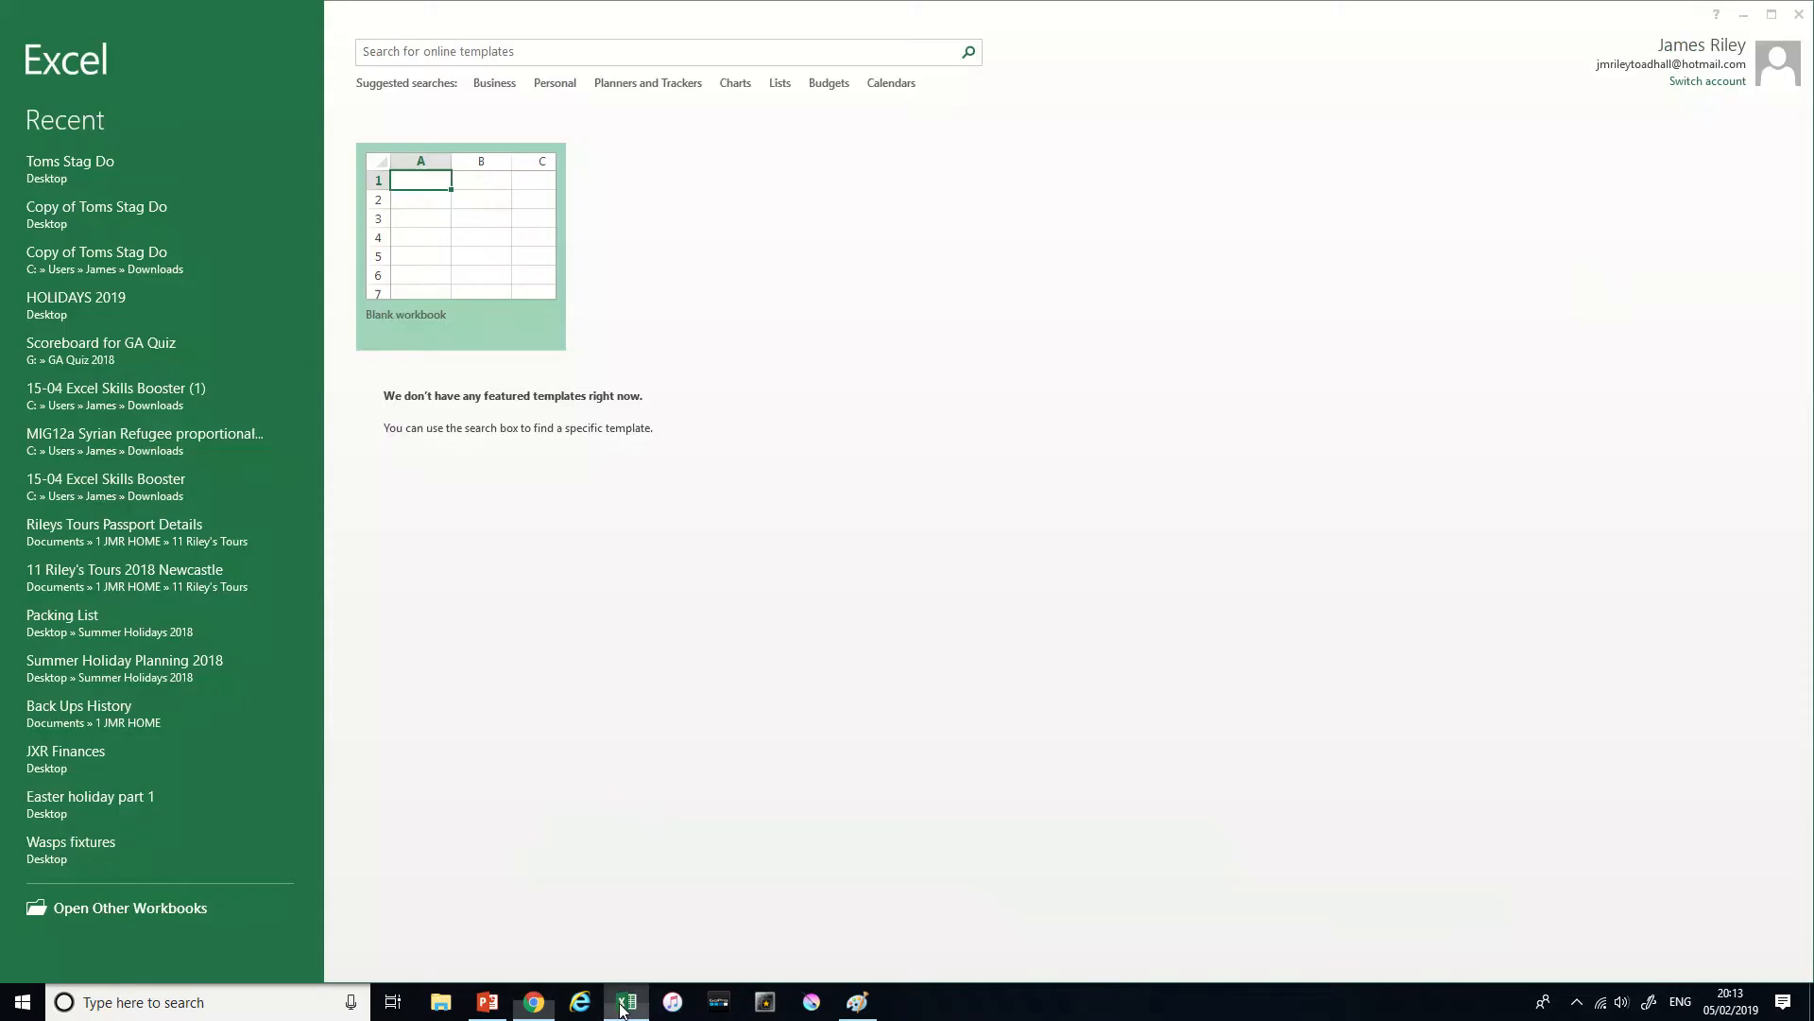
pyautogui.click(463, 286)
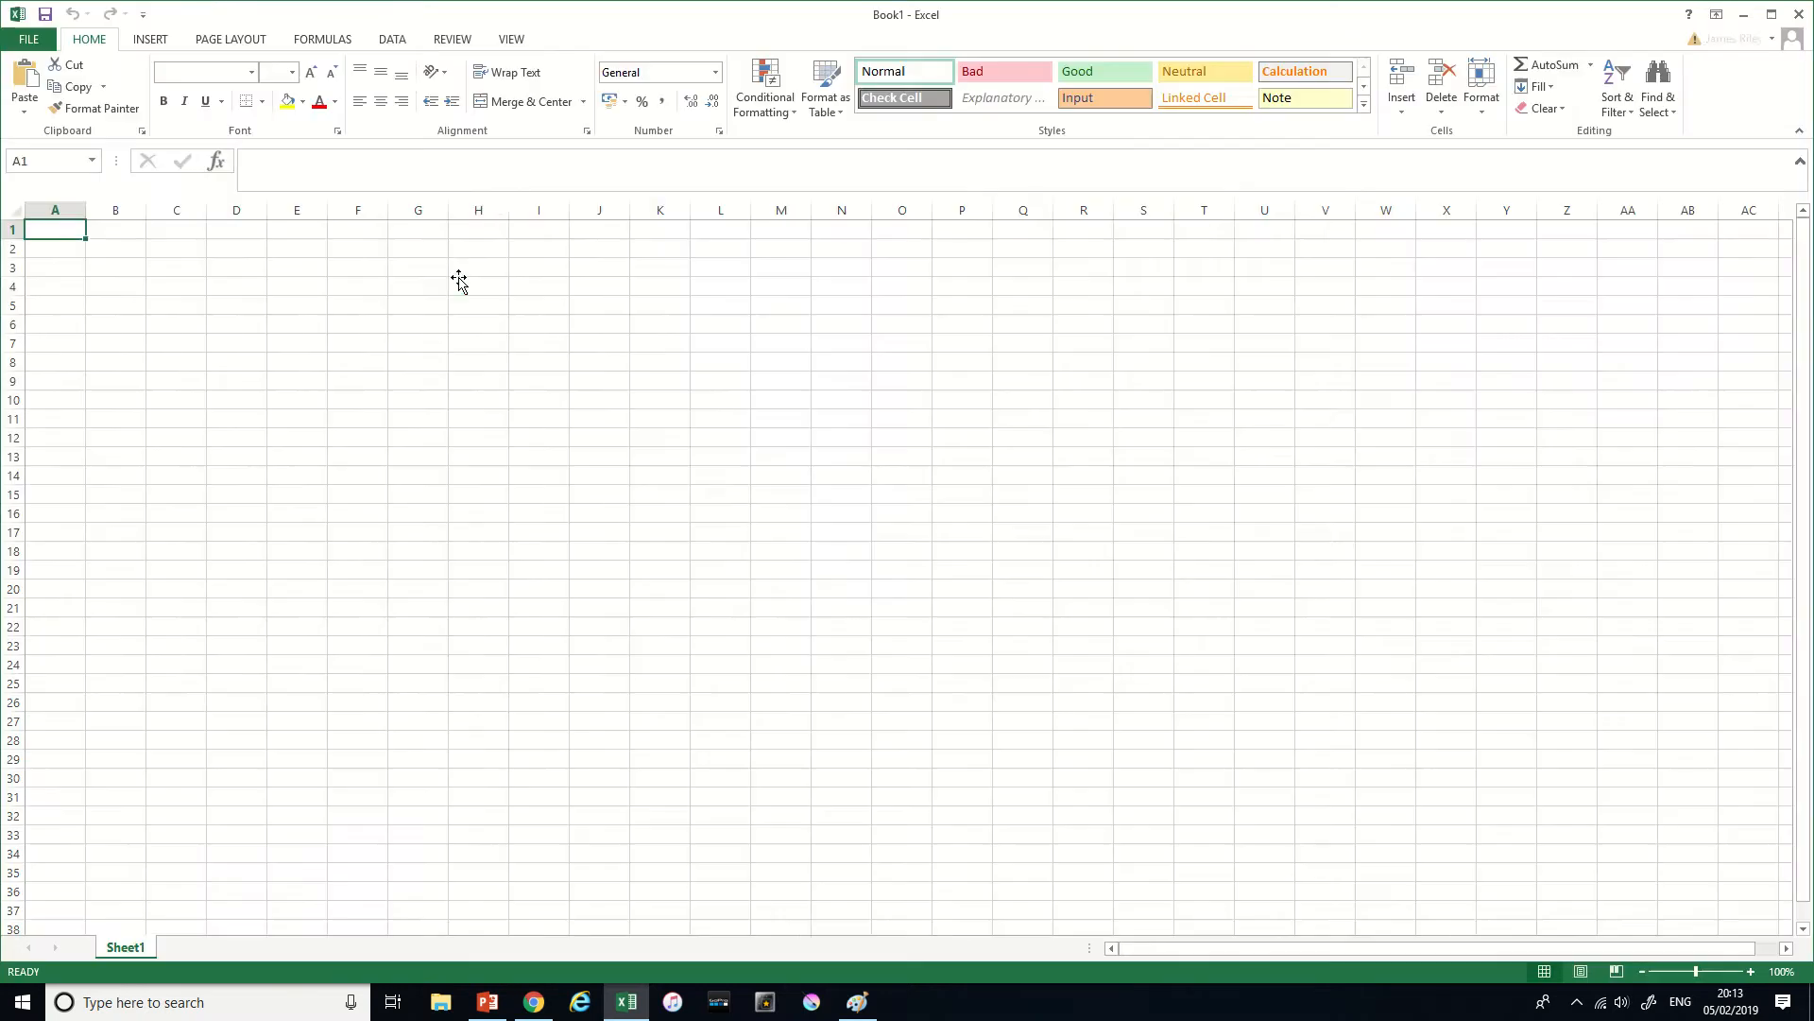
pyautogui.click(473, 285)
# - Enter the column headings Latitude, Longitude and Decibels in cells A1 to C1
pyautogui.click(73, 228)
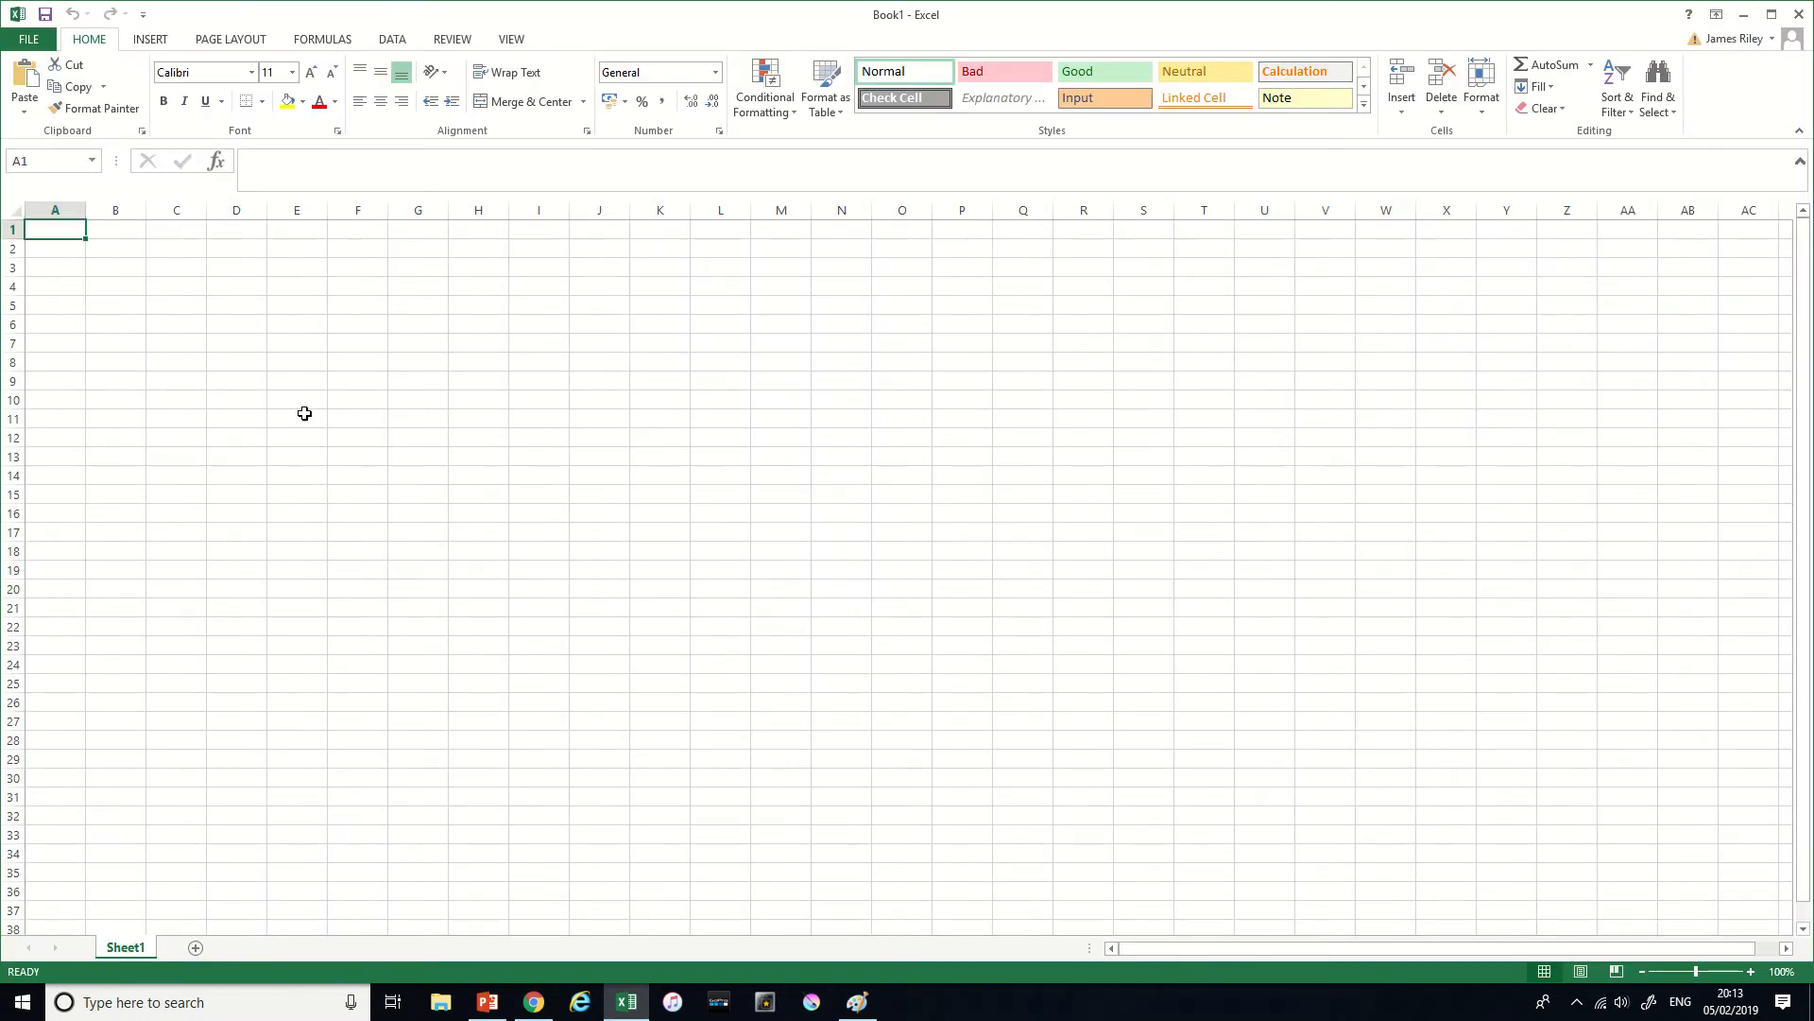
pyautogui.write('Latitude')
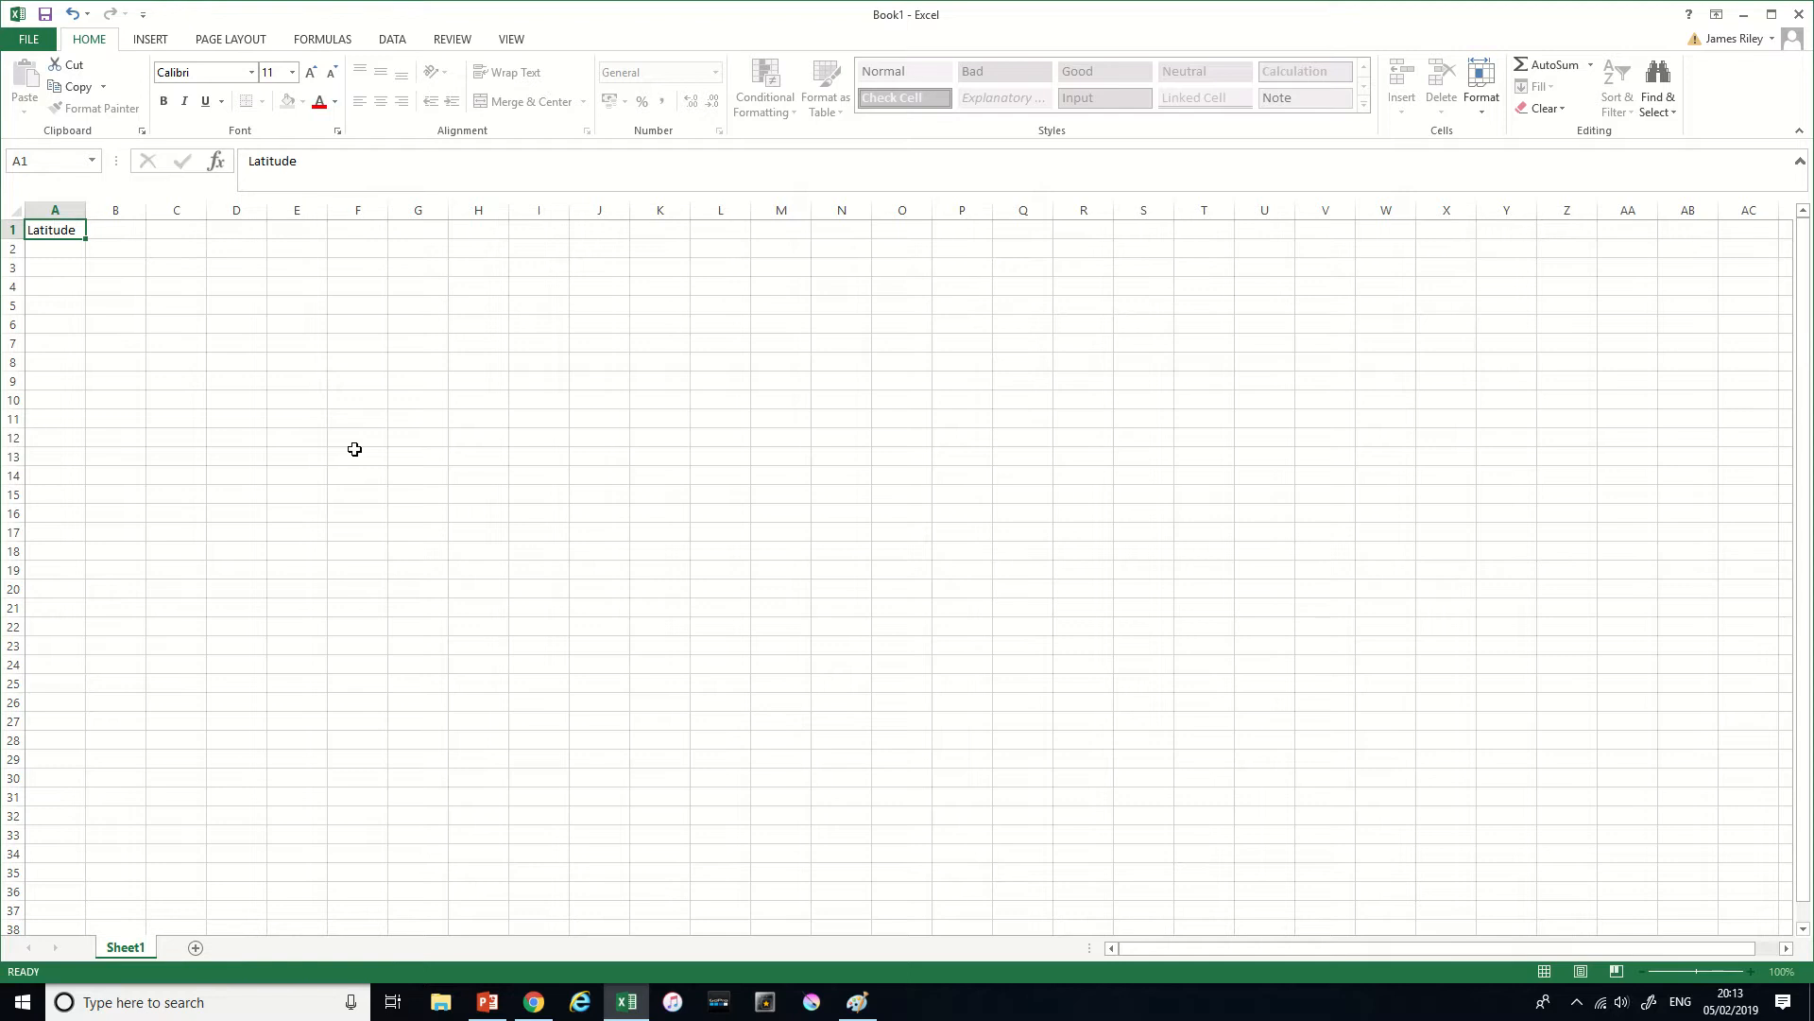
pyautogui.press('Tab')
pyautogui.write('Longitud')
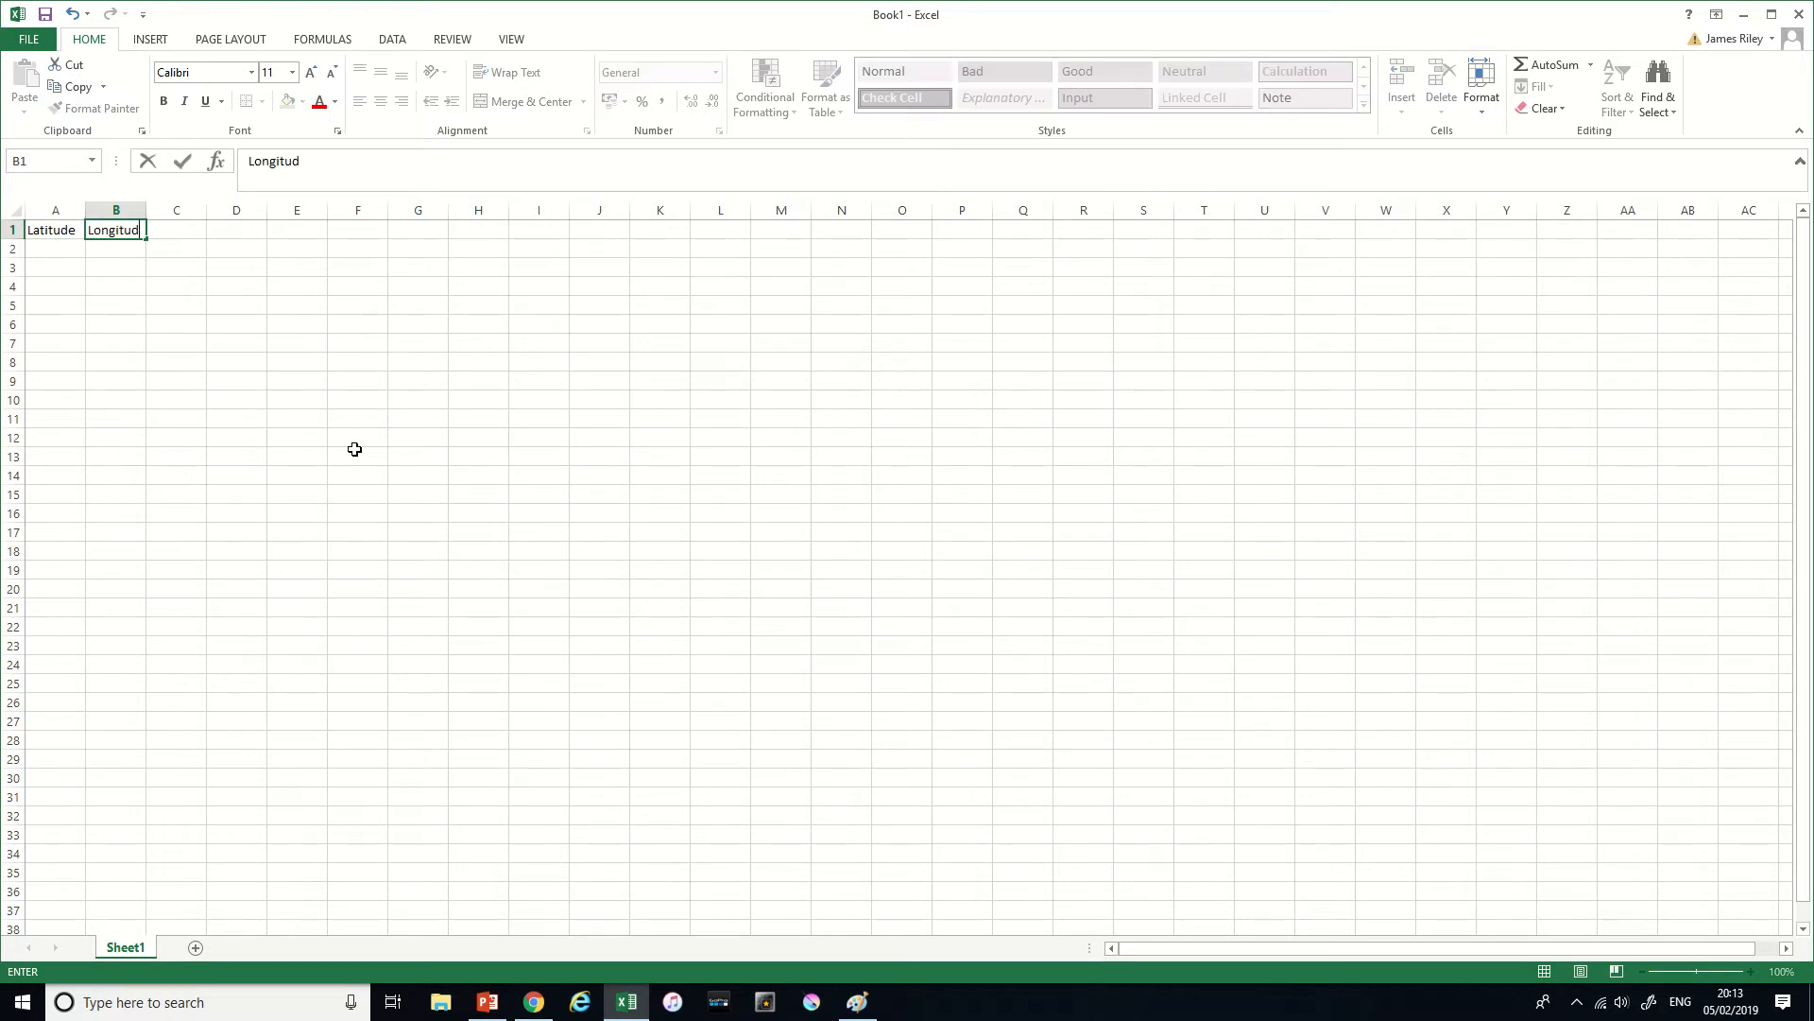
pyautogui.press('Tab')
pyautogui.write('Deci')
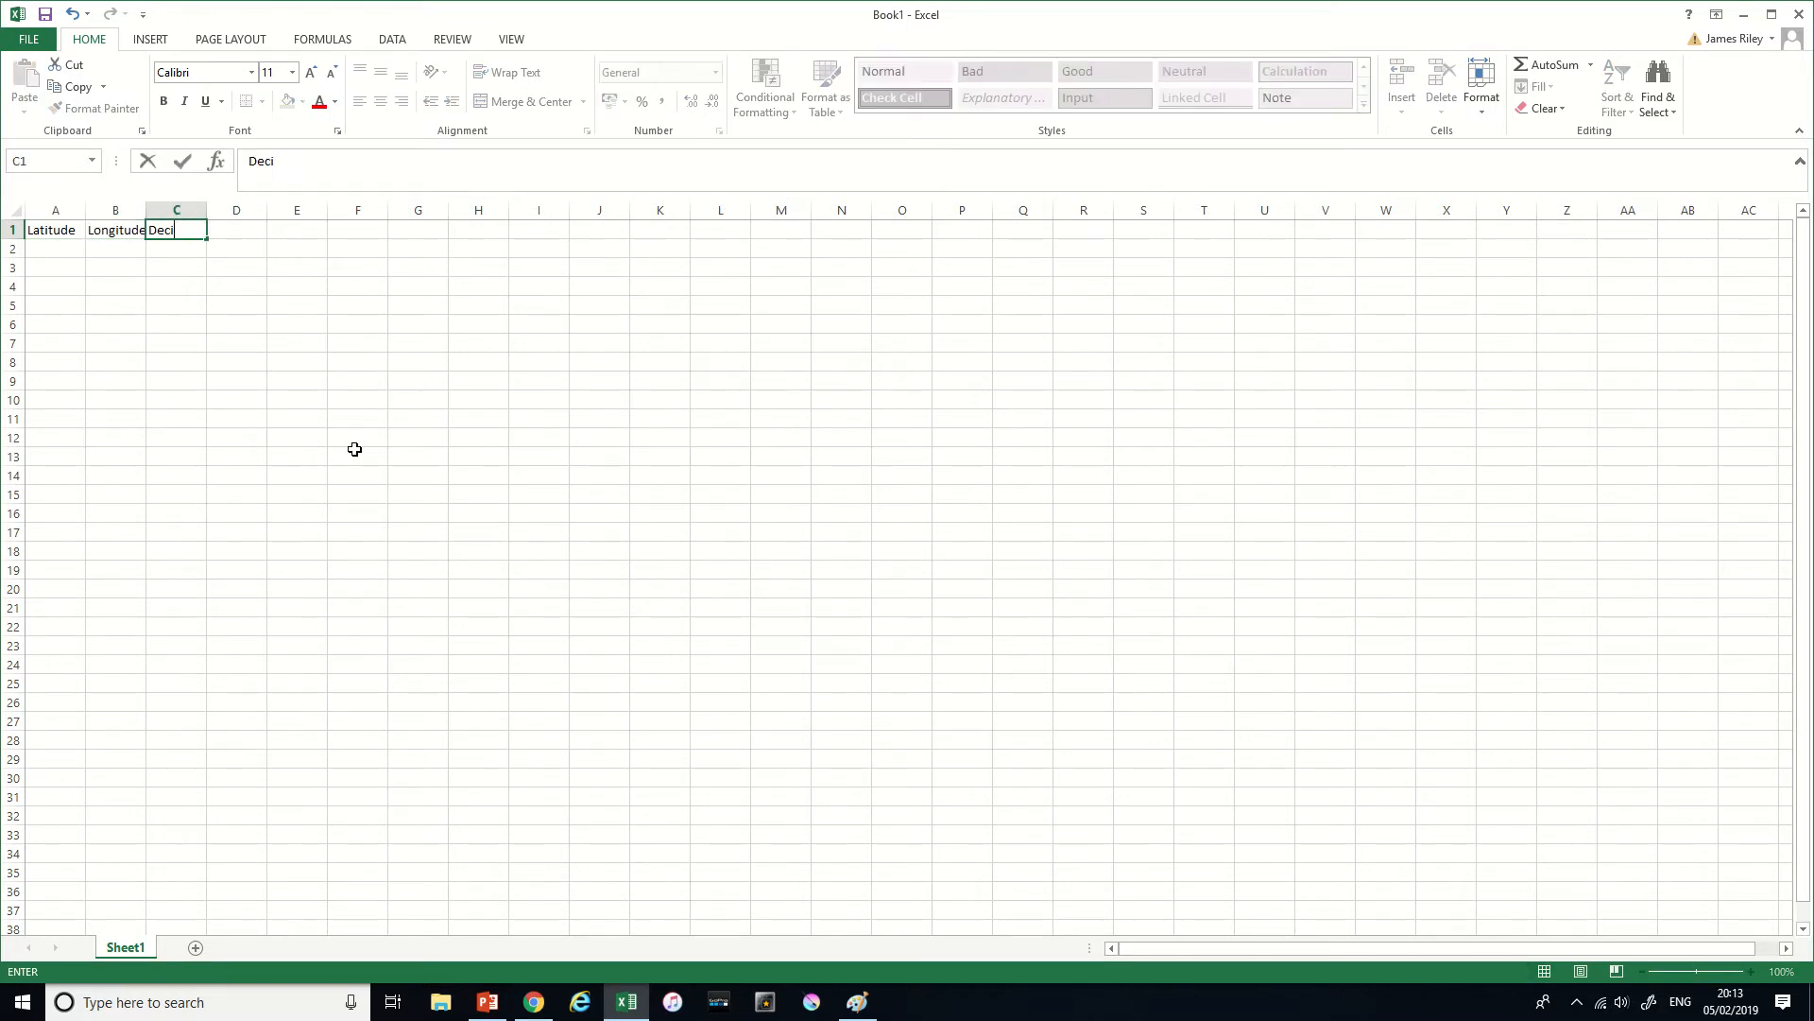
pyautogui.write('bels')
pyautogui.press('Return')
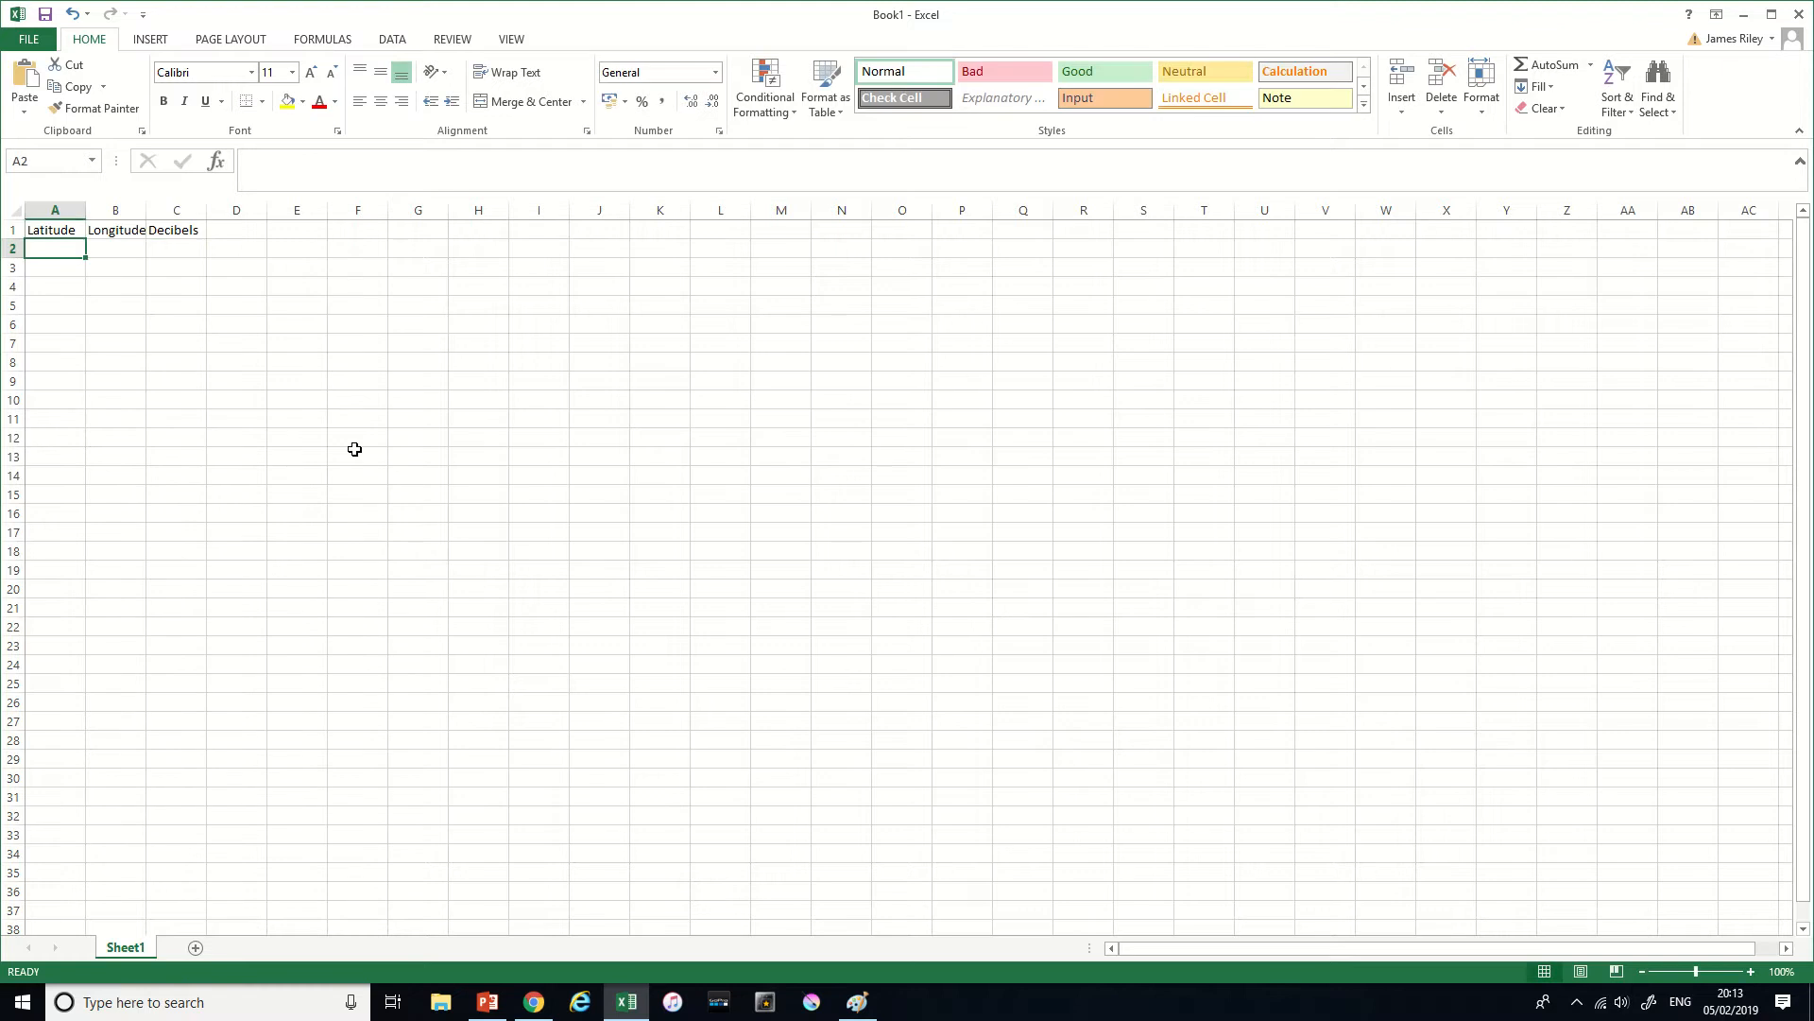
# - Autofit the widths of columns A to C to their headings
pyautogui.moveTo(69, 209); pyautogui.dragTo(162, 207)
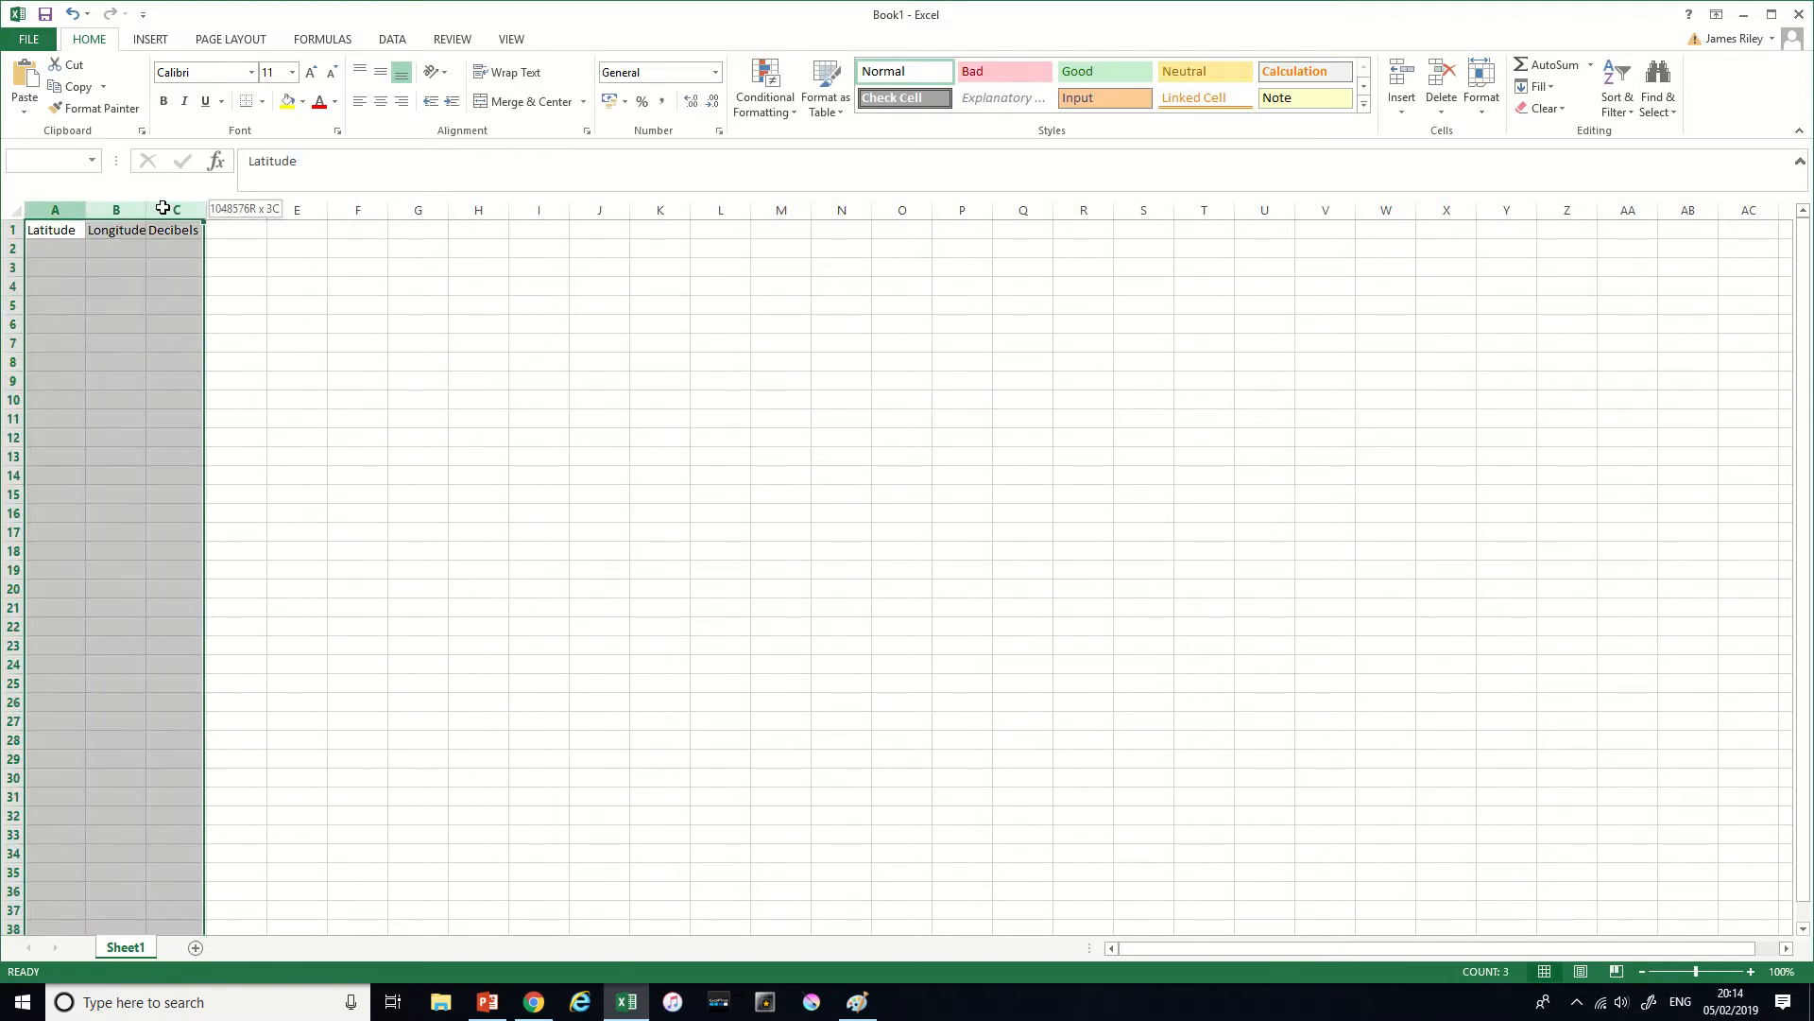
pyautogui.doubleClick(146, 209)
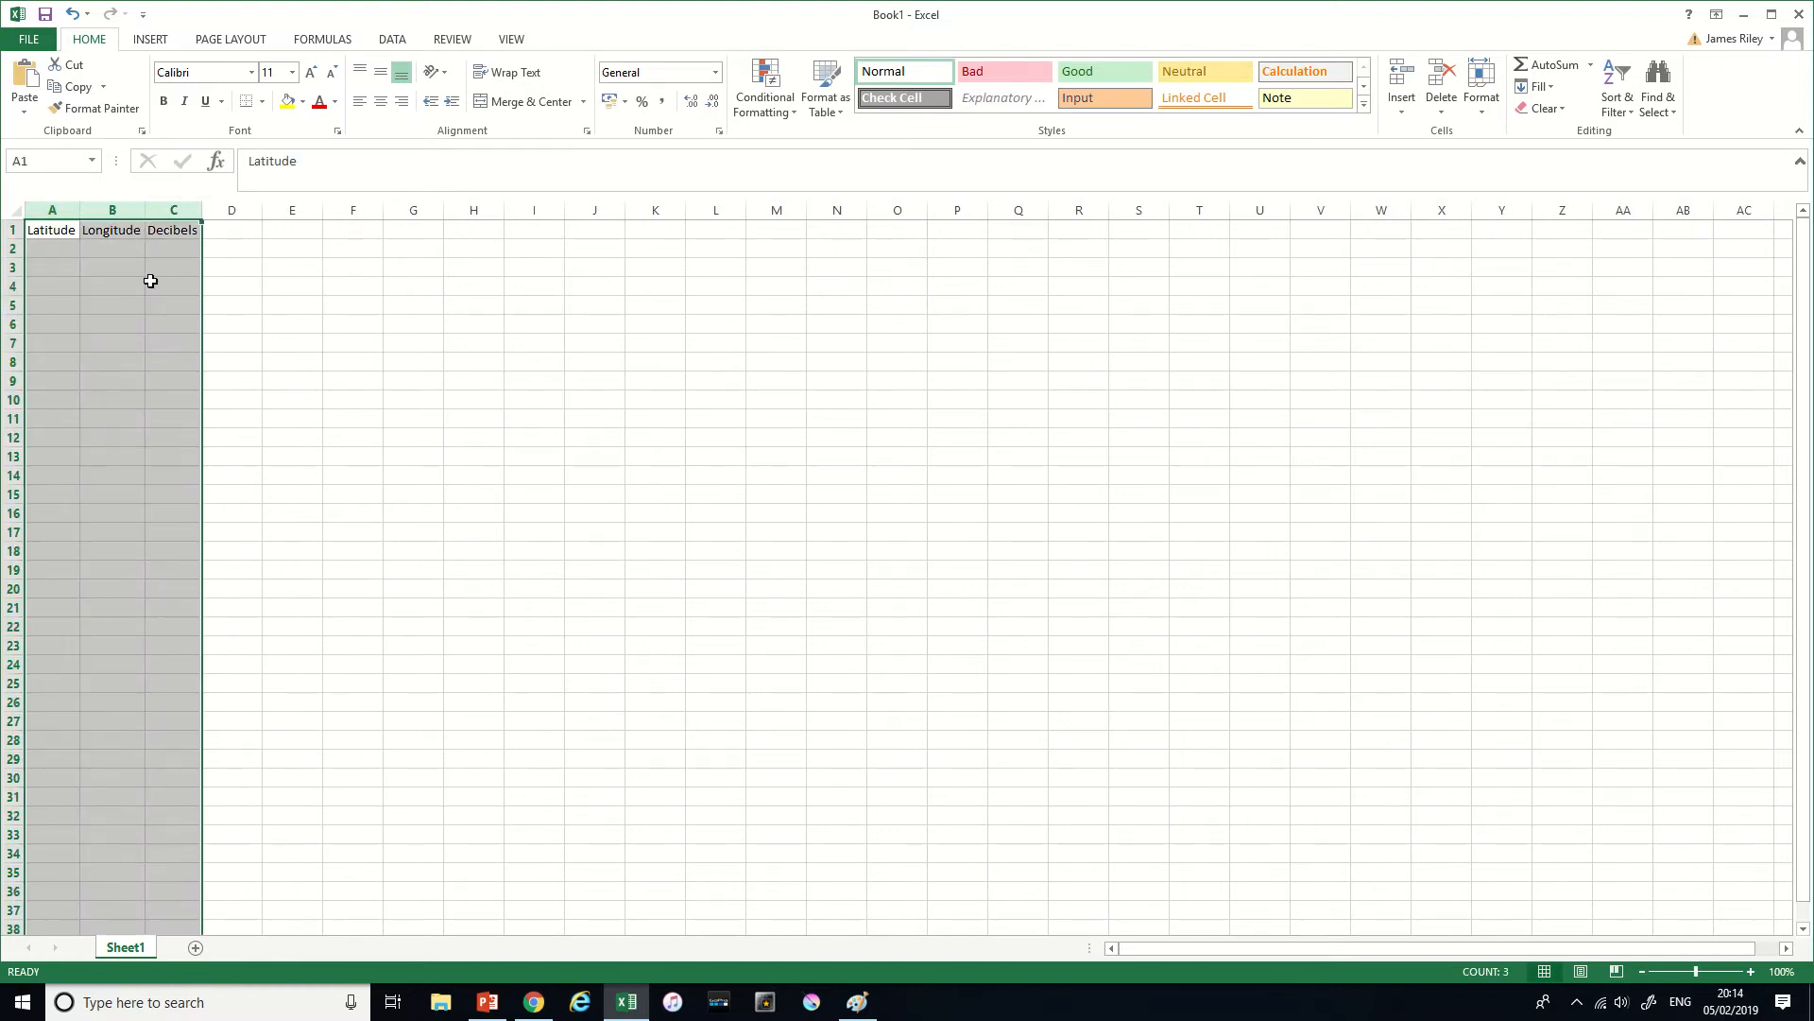
pyautogui.click(150, 284)
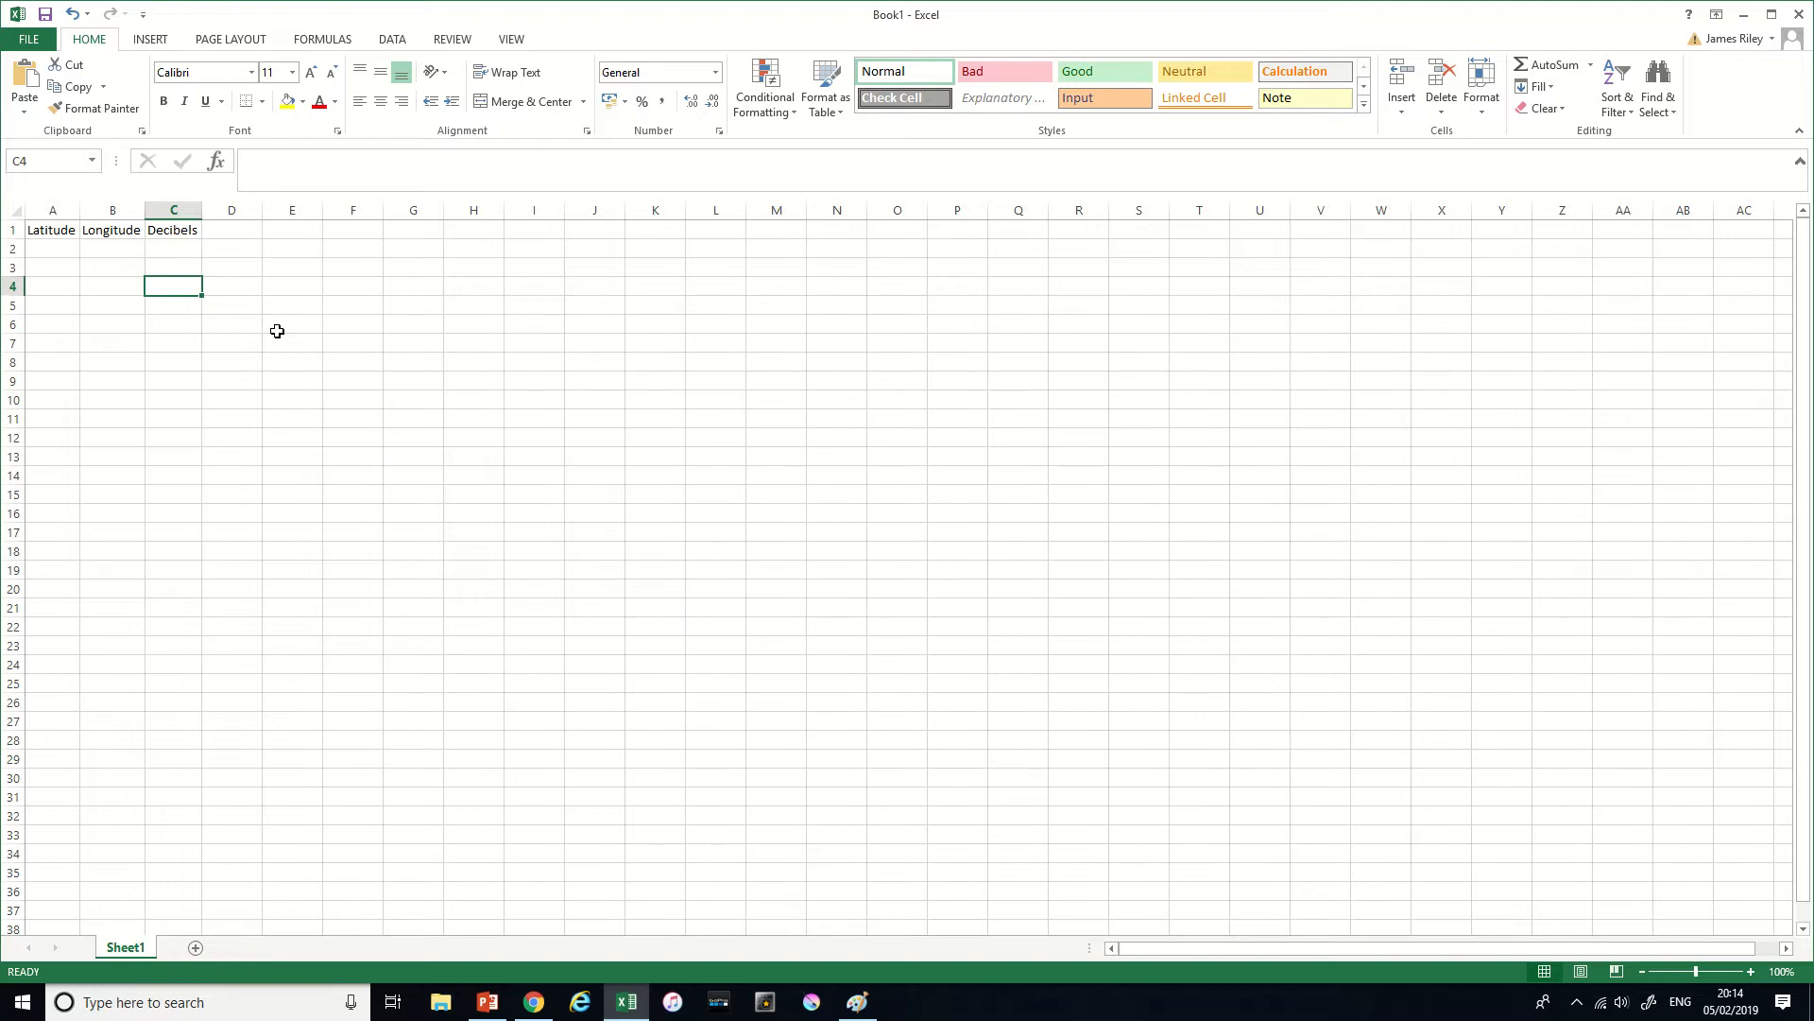
# - Bring up the botanic garden in Google Maps and check in the Paint map where the 55 reading lies
pyautogui.hotkey('alt', 'Tab')
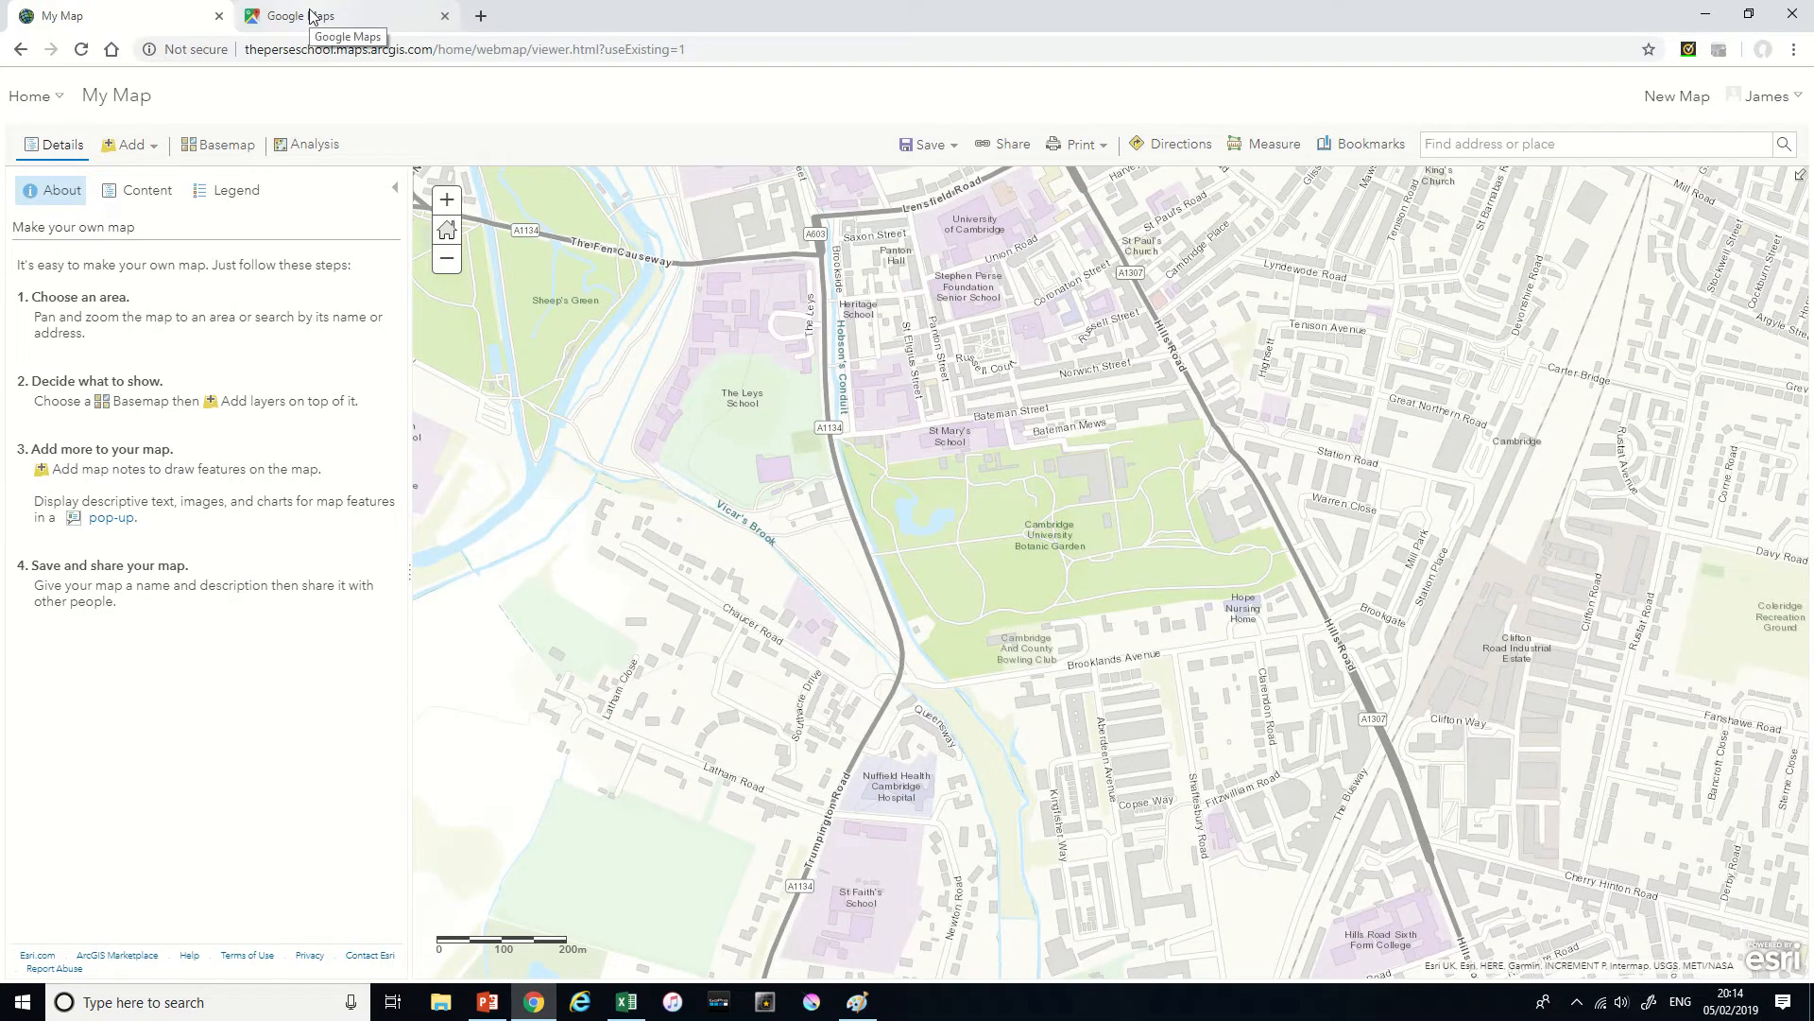
pyautogui.click(311, 15)
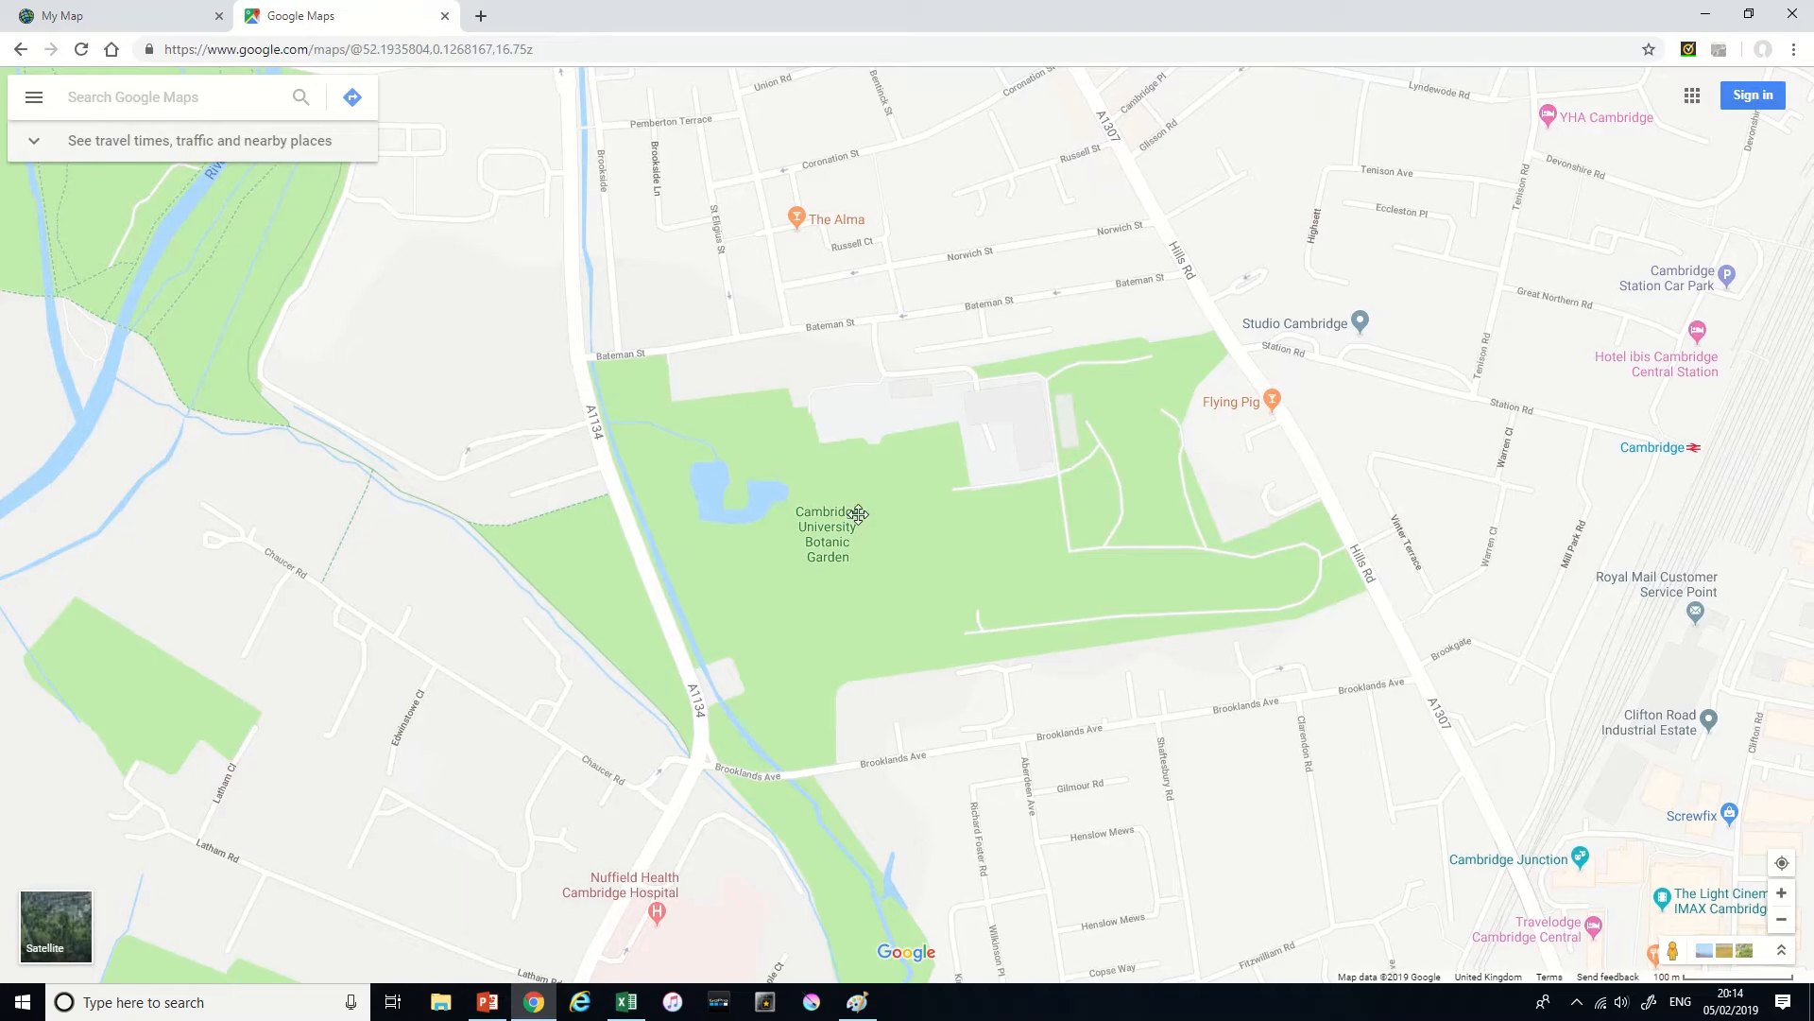
pyautogui.moveTo(867, 524); pyautogui.dragTo(777, 415)
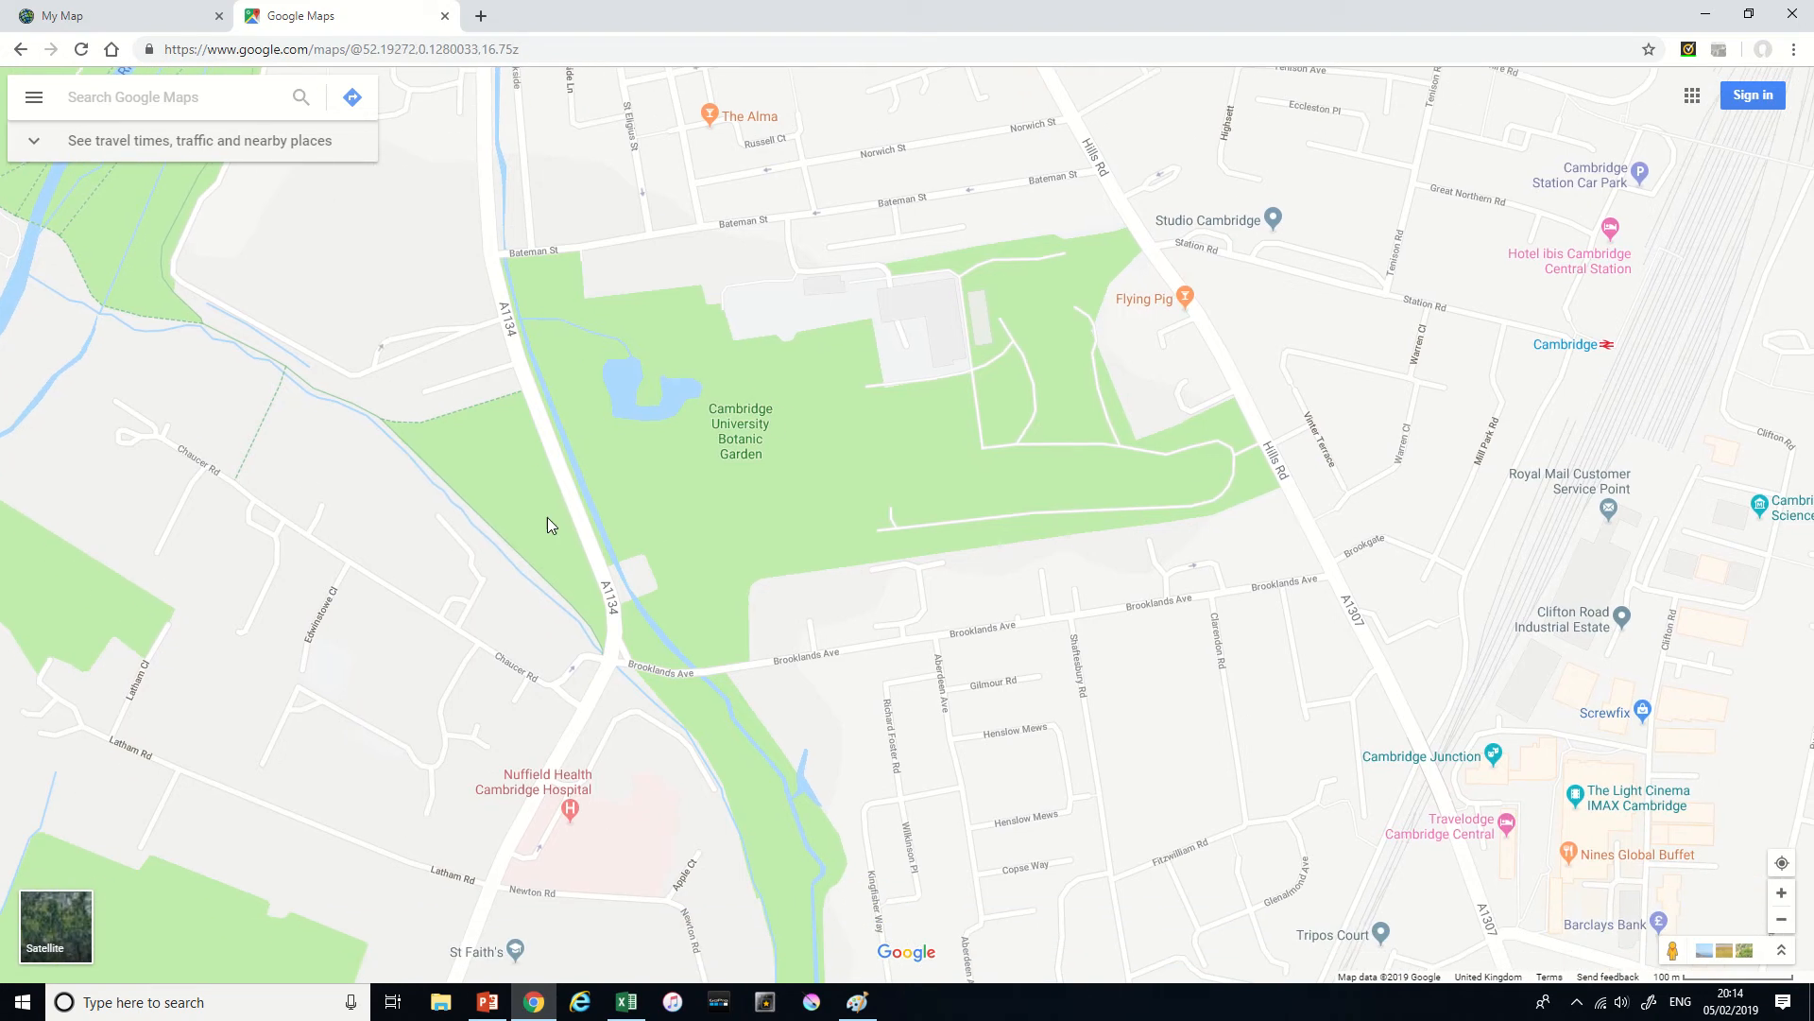
pyautogui.hotkey('alt', 'Tab')
pyautogui.hotkey('alt', 'Tab')
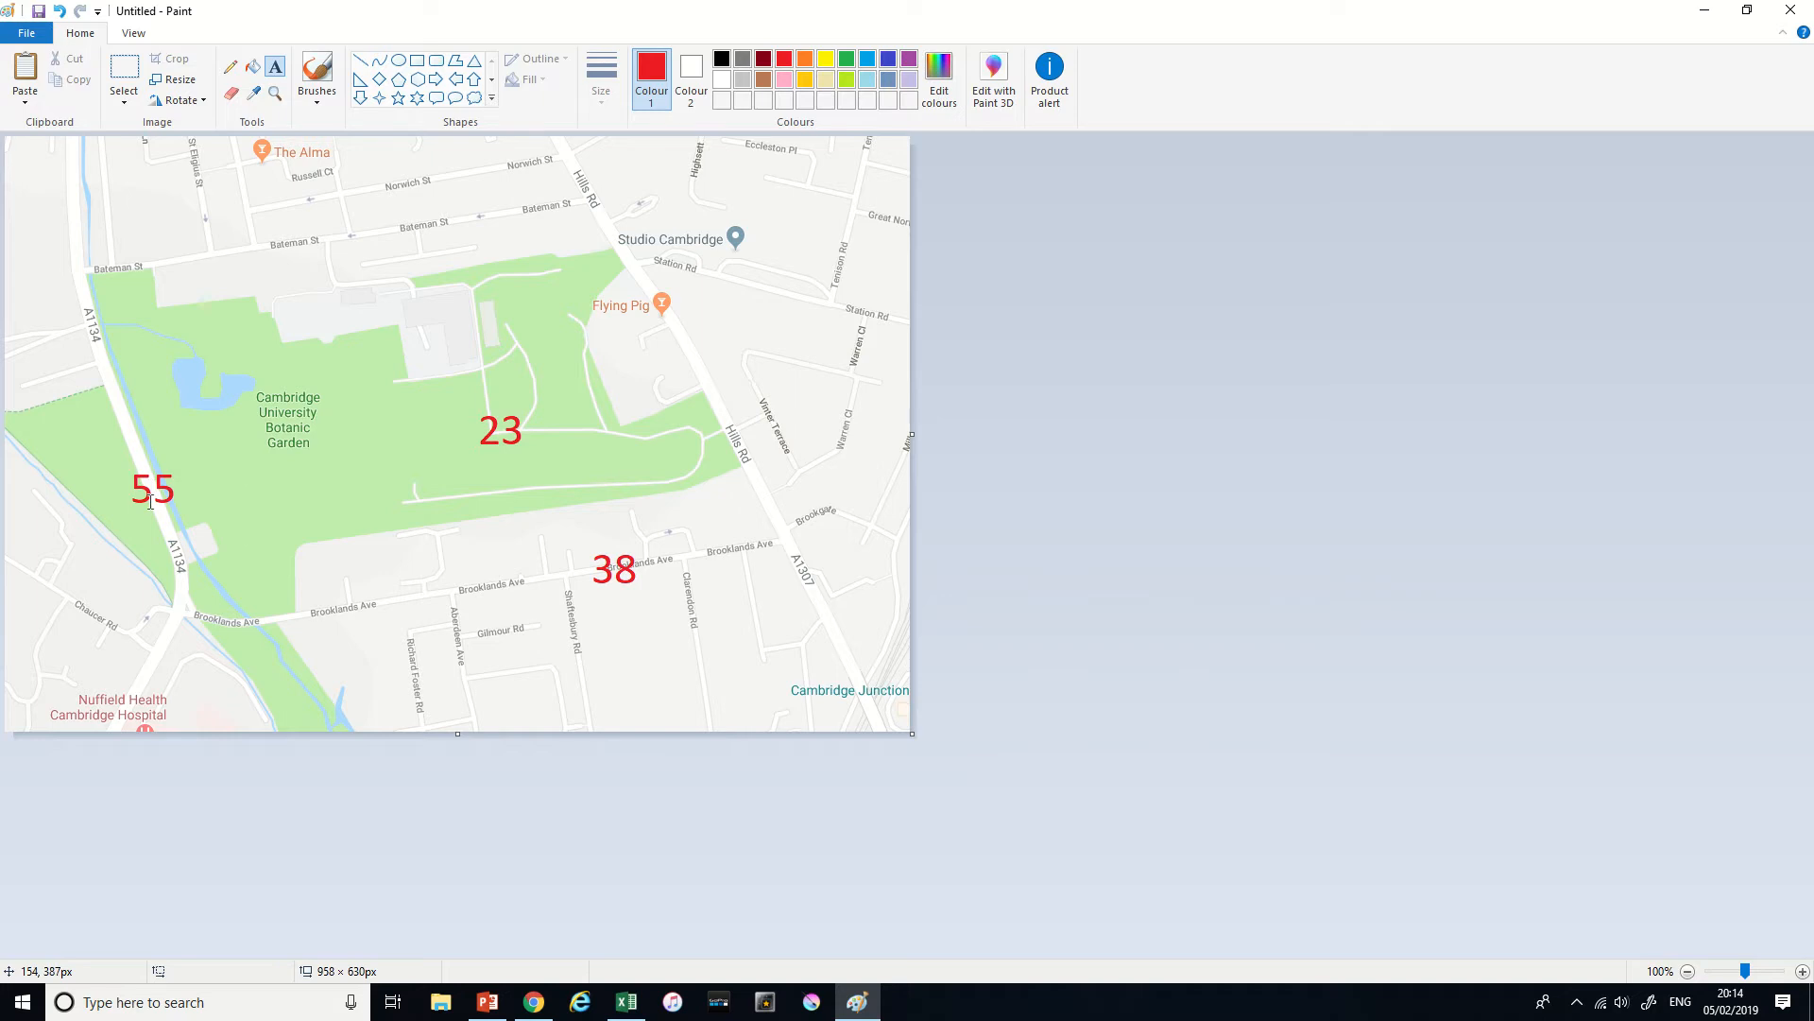
pyautogui.hotkey('alt', 'Tab')
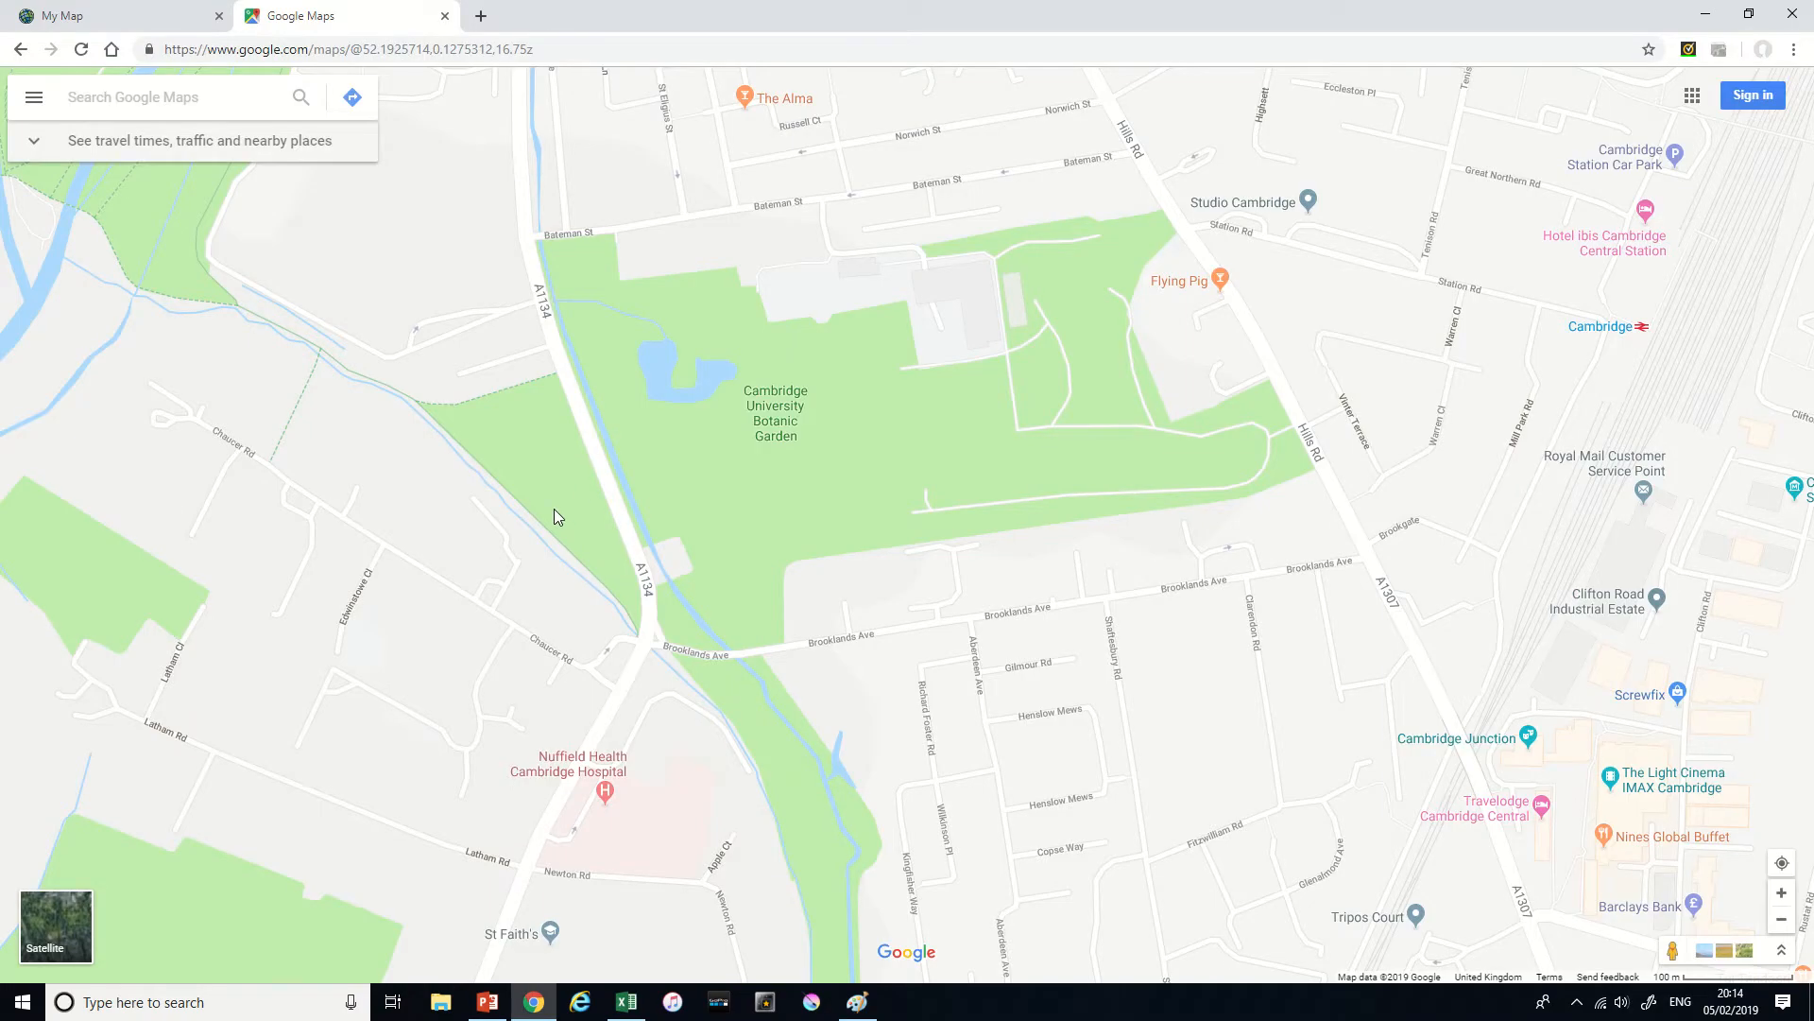
# - Look up the coordinates of the 55 reading's point on the A1134 in Google Maps and open its location details
pyautogui.rightClick(614, 501)
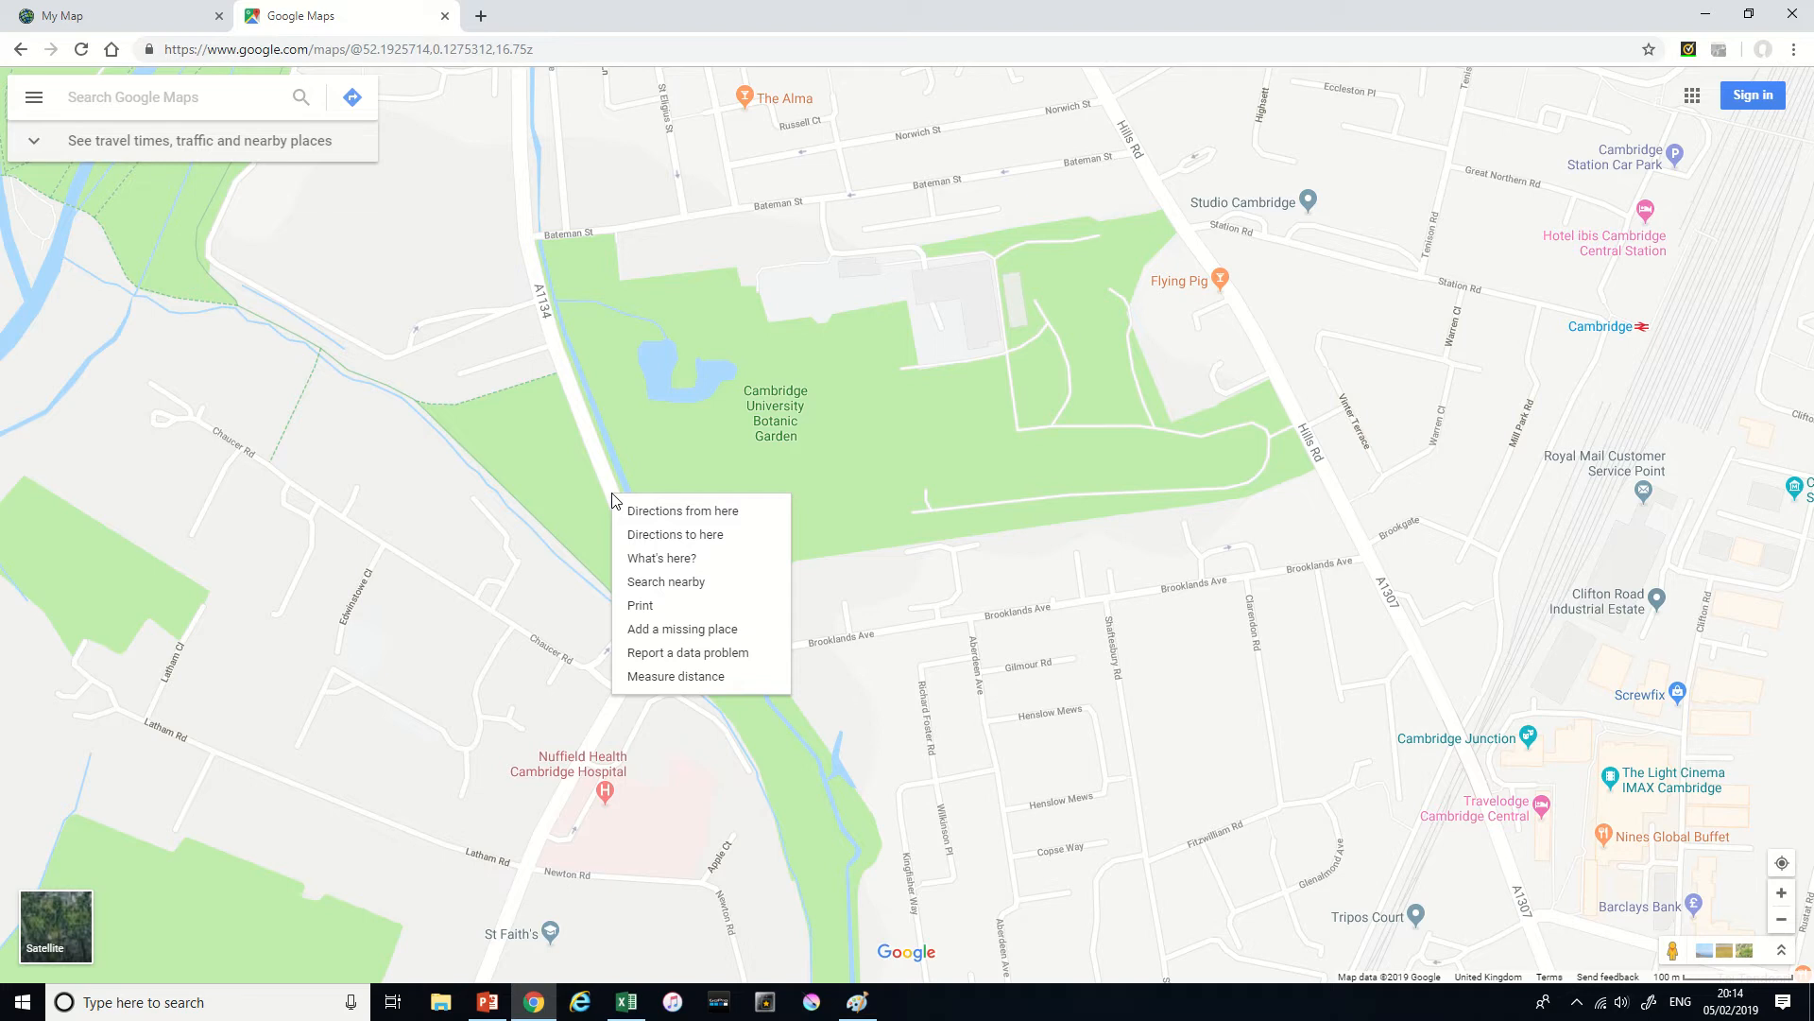
pyautogui.click(707, 560)
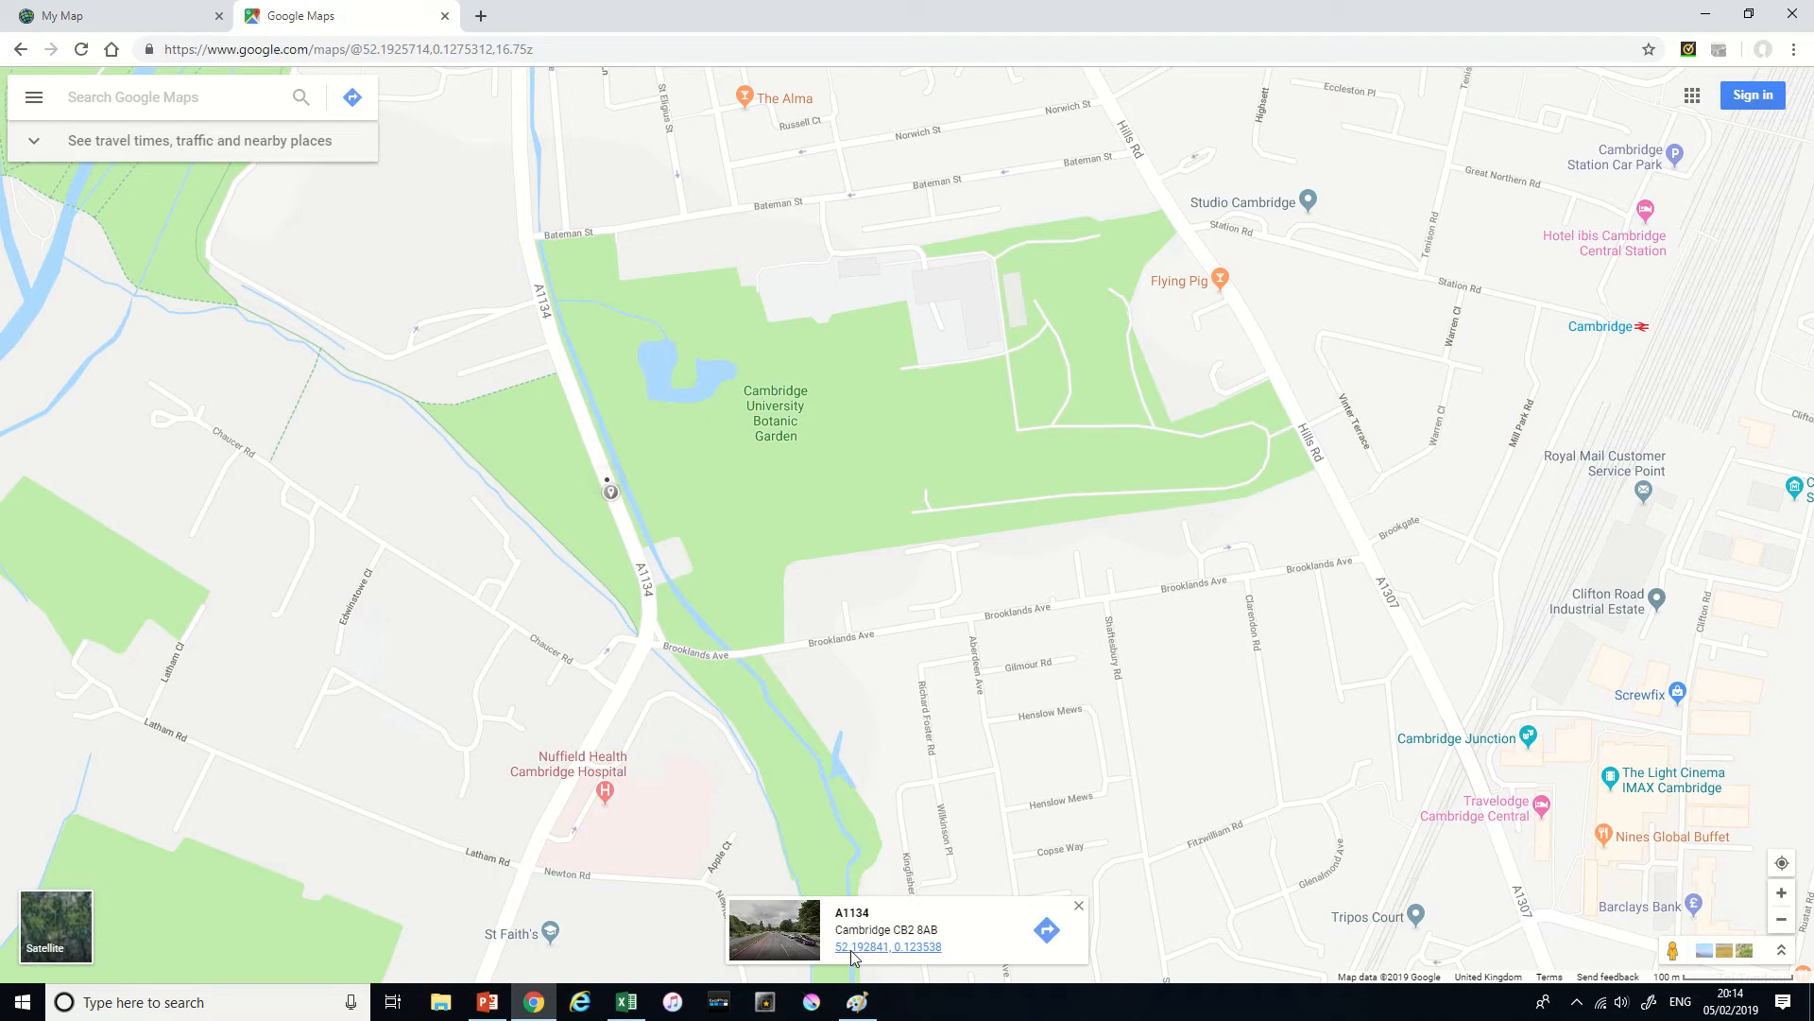
pyautogui.click(852, 949)
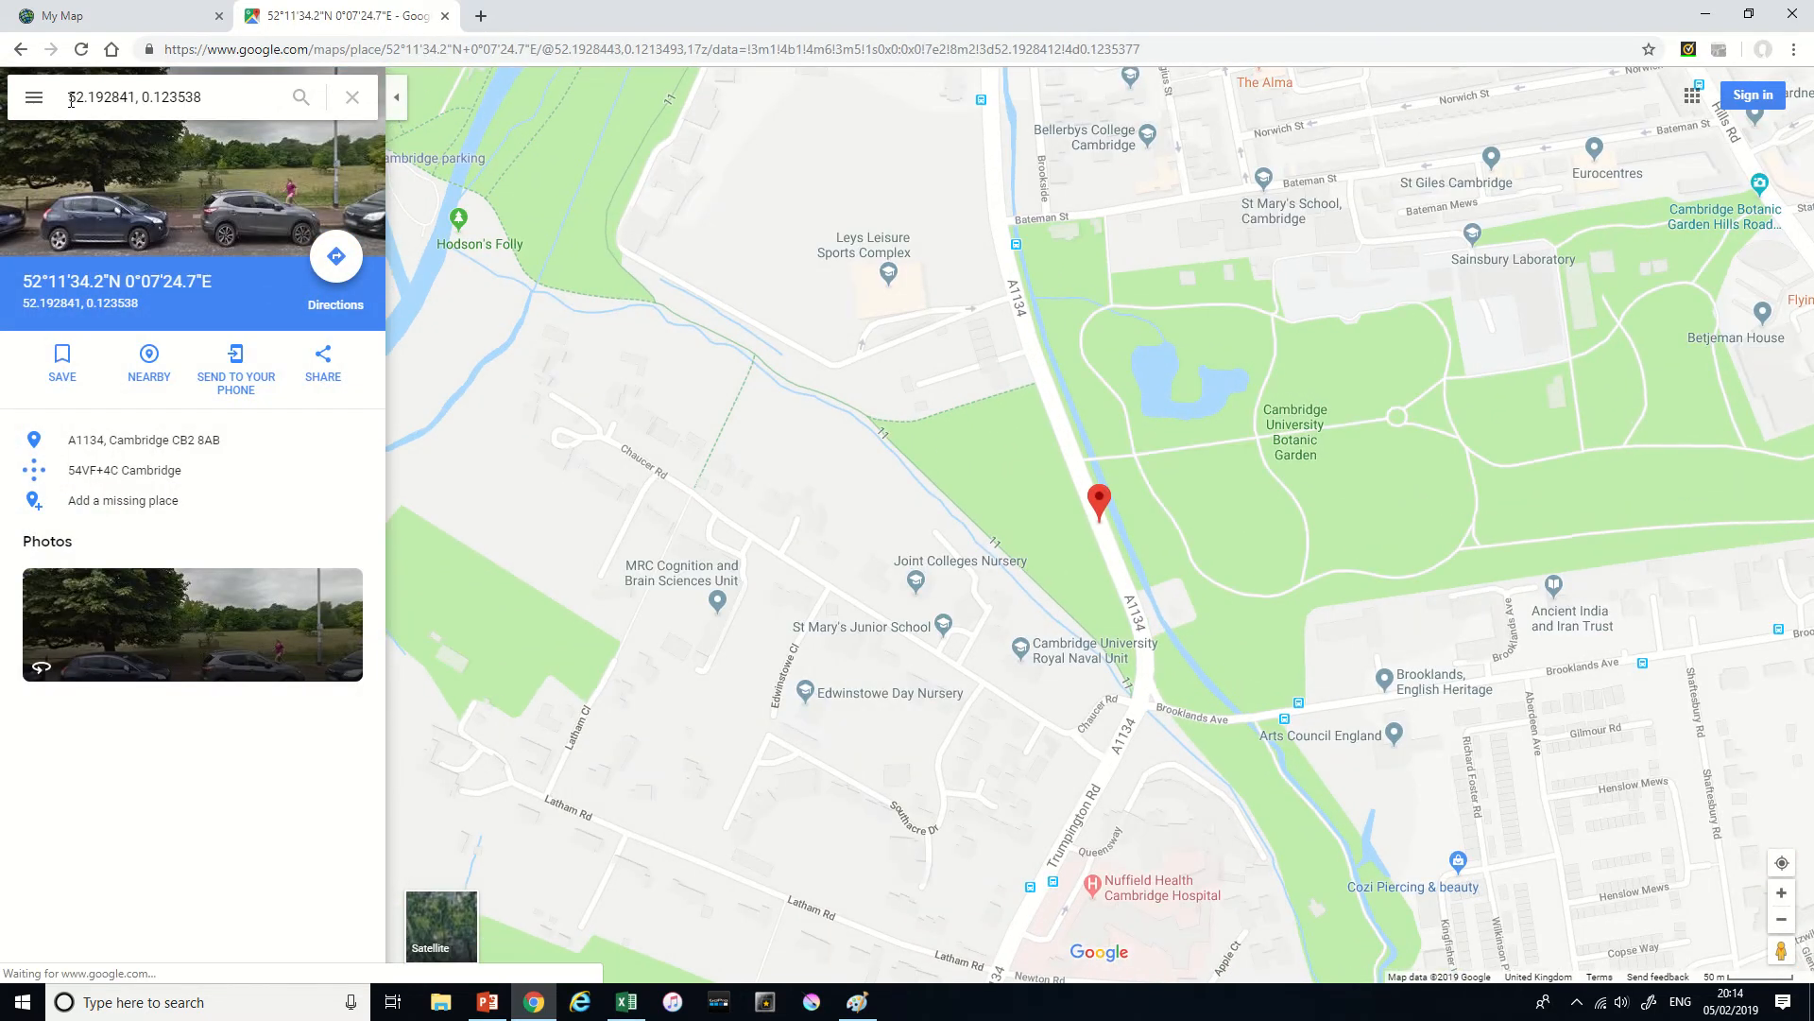
# - Copy the point's latitude, 52.192841, from Google Maps into cell A2 of the Excel sheet
pyautogui.moveTo(70, 98); pyautogui.dragTo(136, 97)
pyautogui.hotkey('ctrl', 'c')
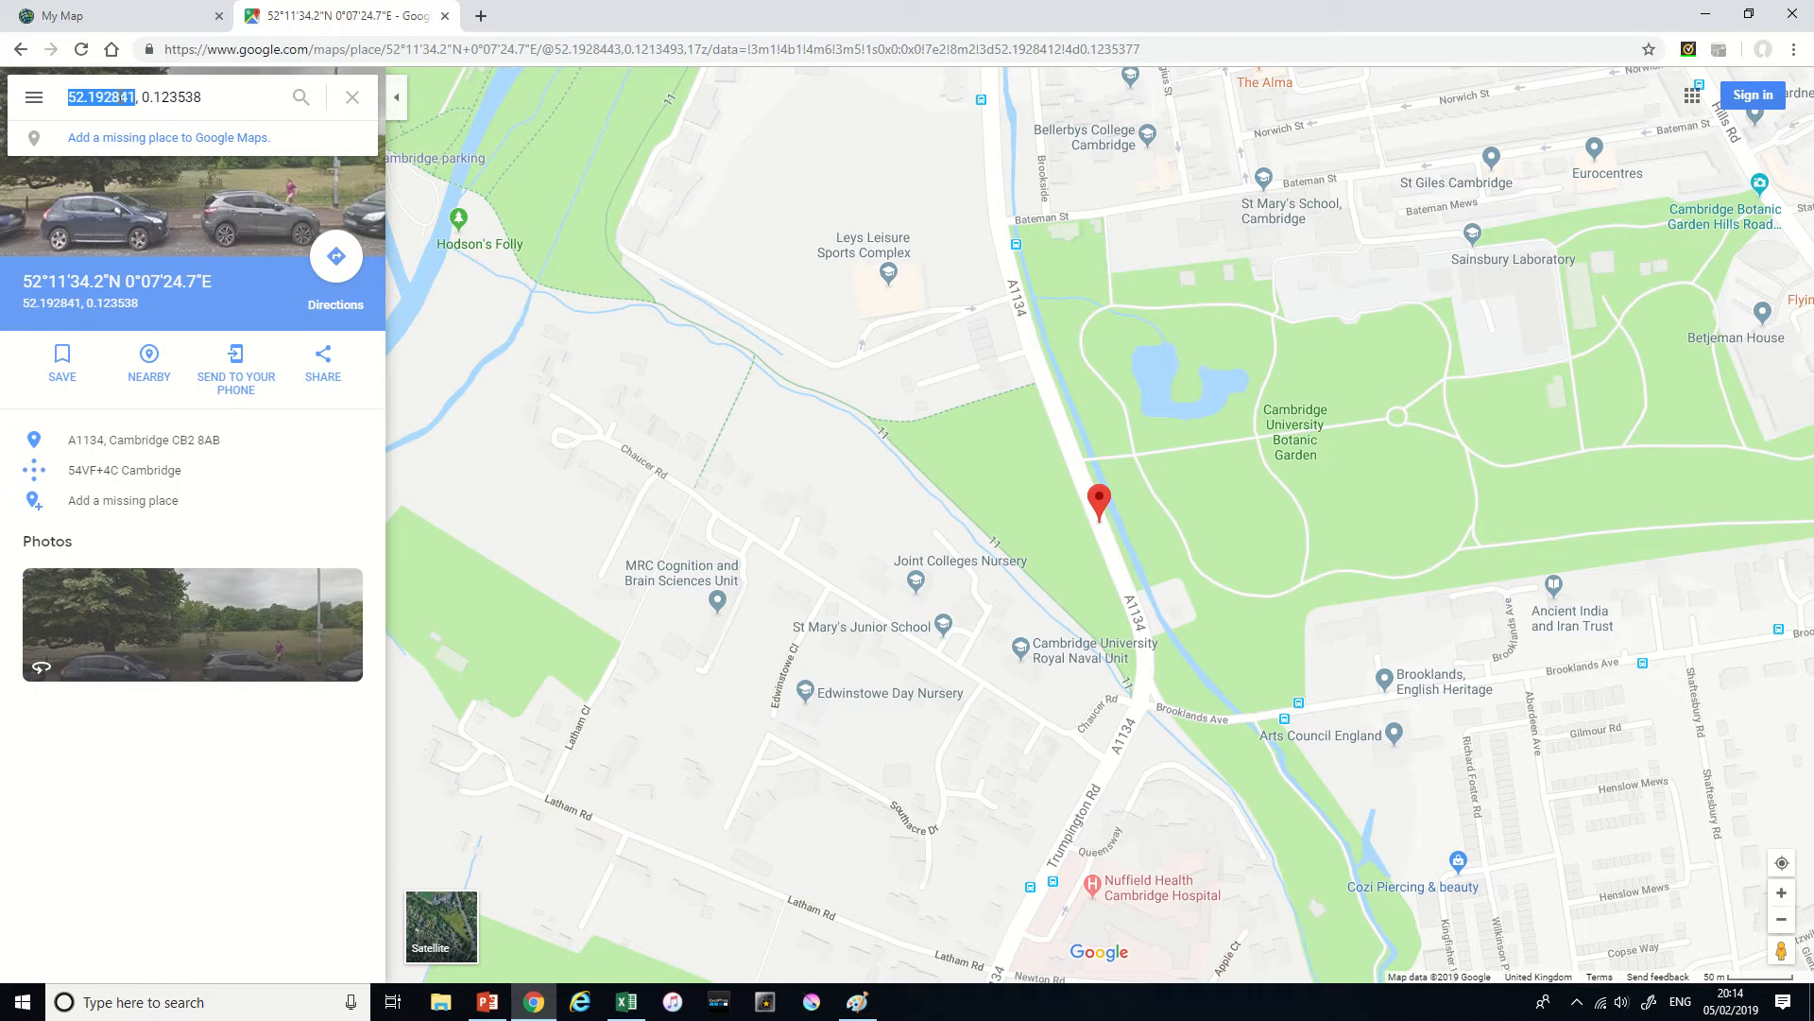
pyautogui.hotkey('alt', 'Tab')
pyautogui.hotkey('alt', 'Tab')
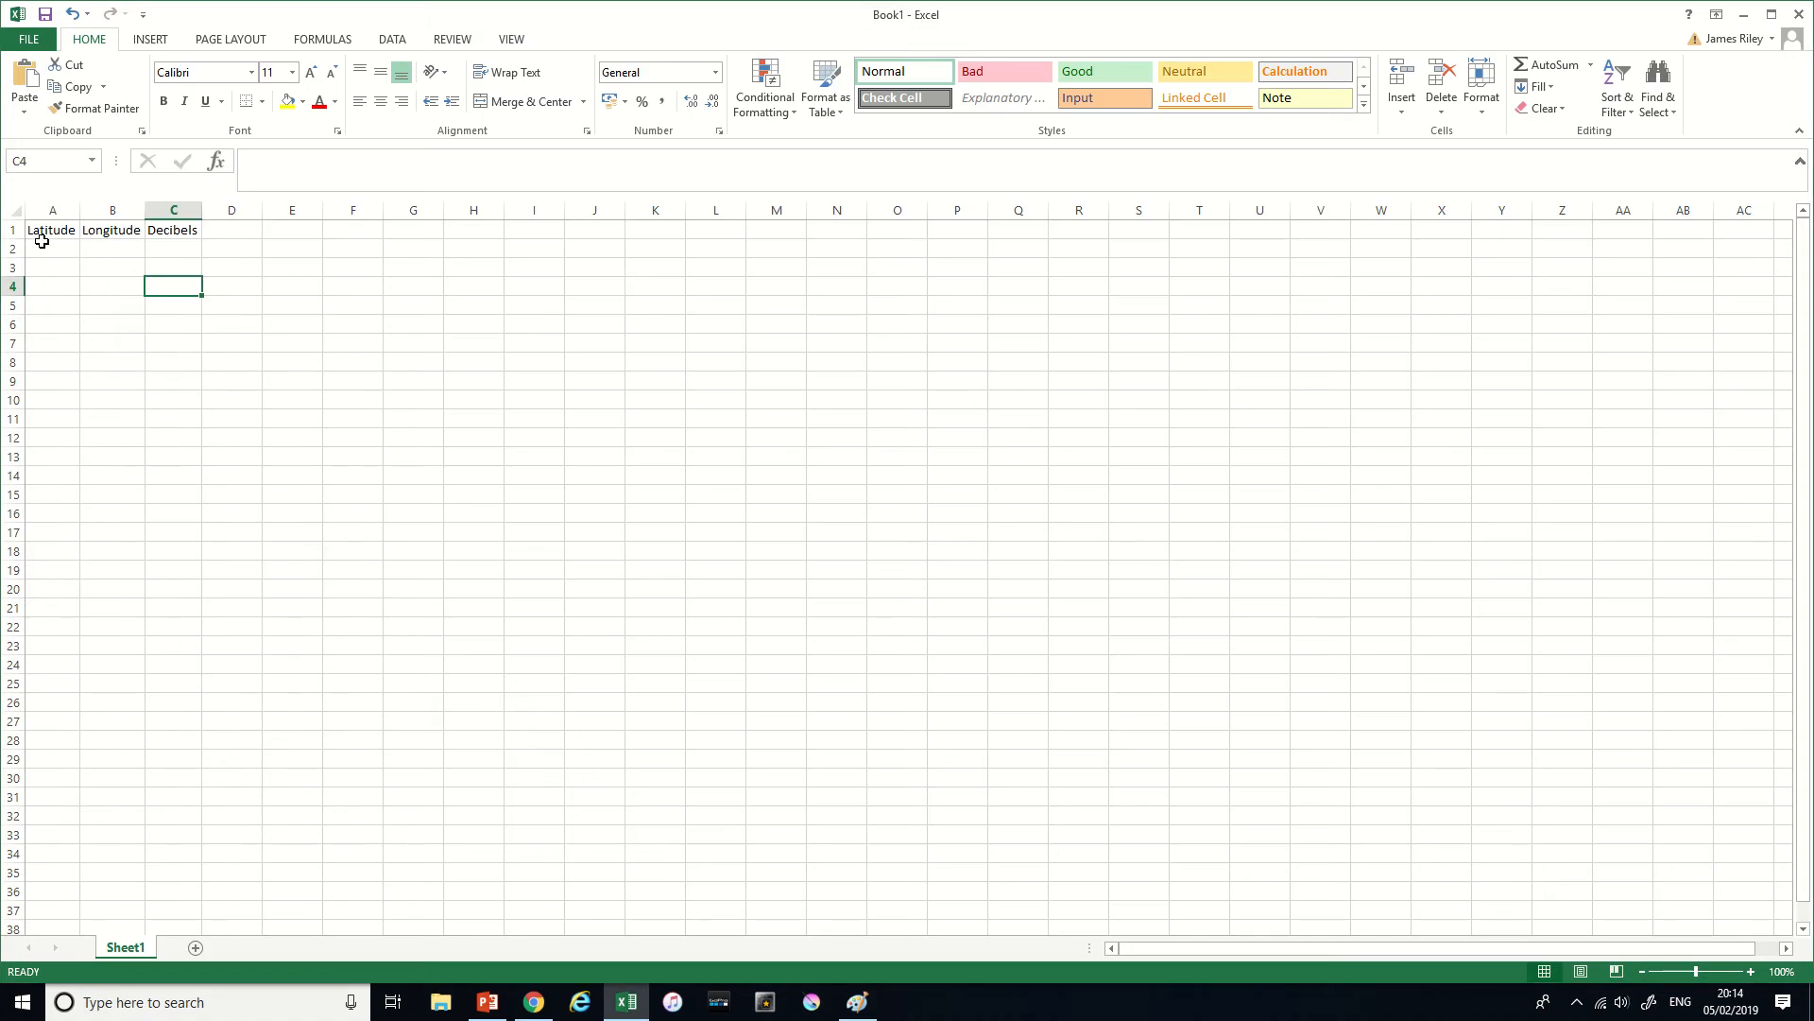
pyautogui.click(41, 246)
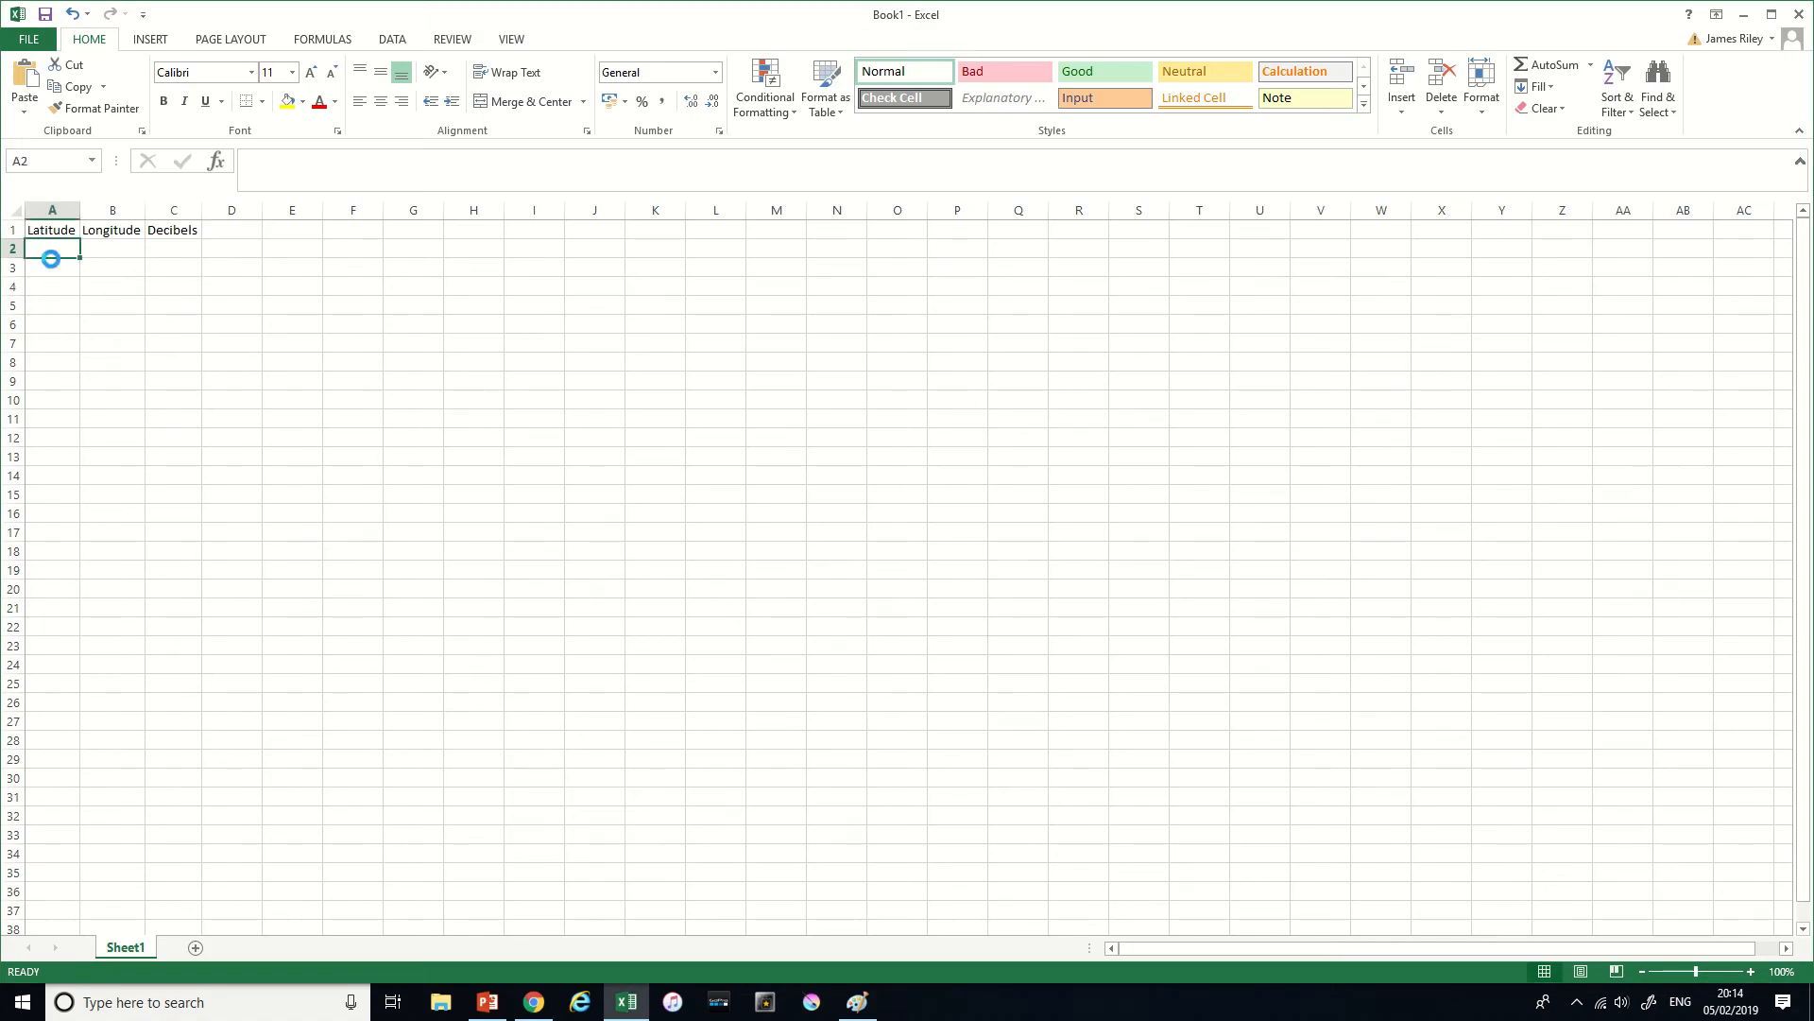
pyautogui.hotkey('ctrl', 'v')
pyautogui.press('Tab')
# - Copy the A1134 point's longitude, 0.123538, from Google Maps into cell B2 of the Excel sheet
pyautogui.hotkey('alt', 'Tab')
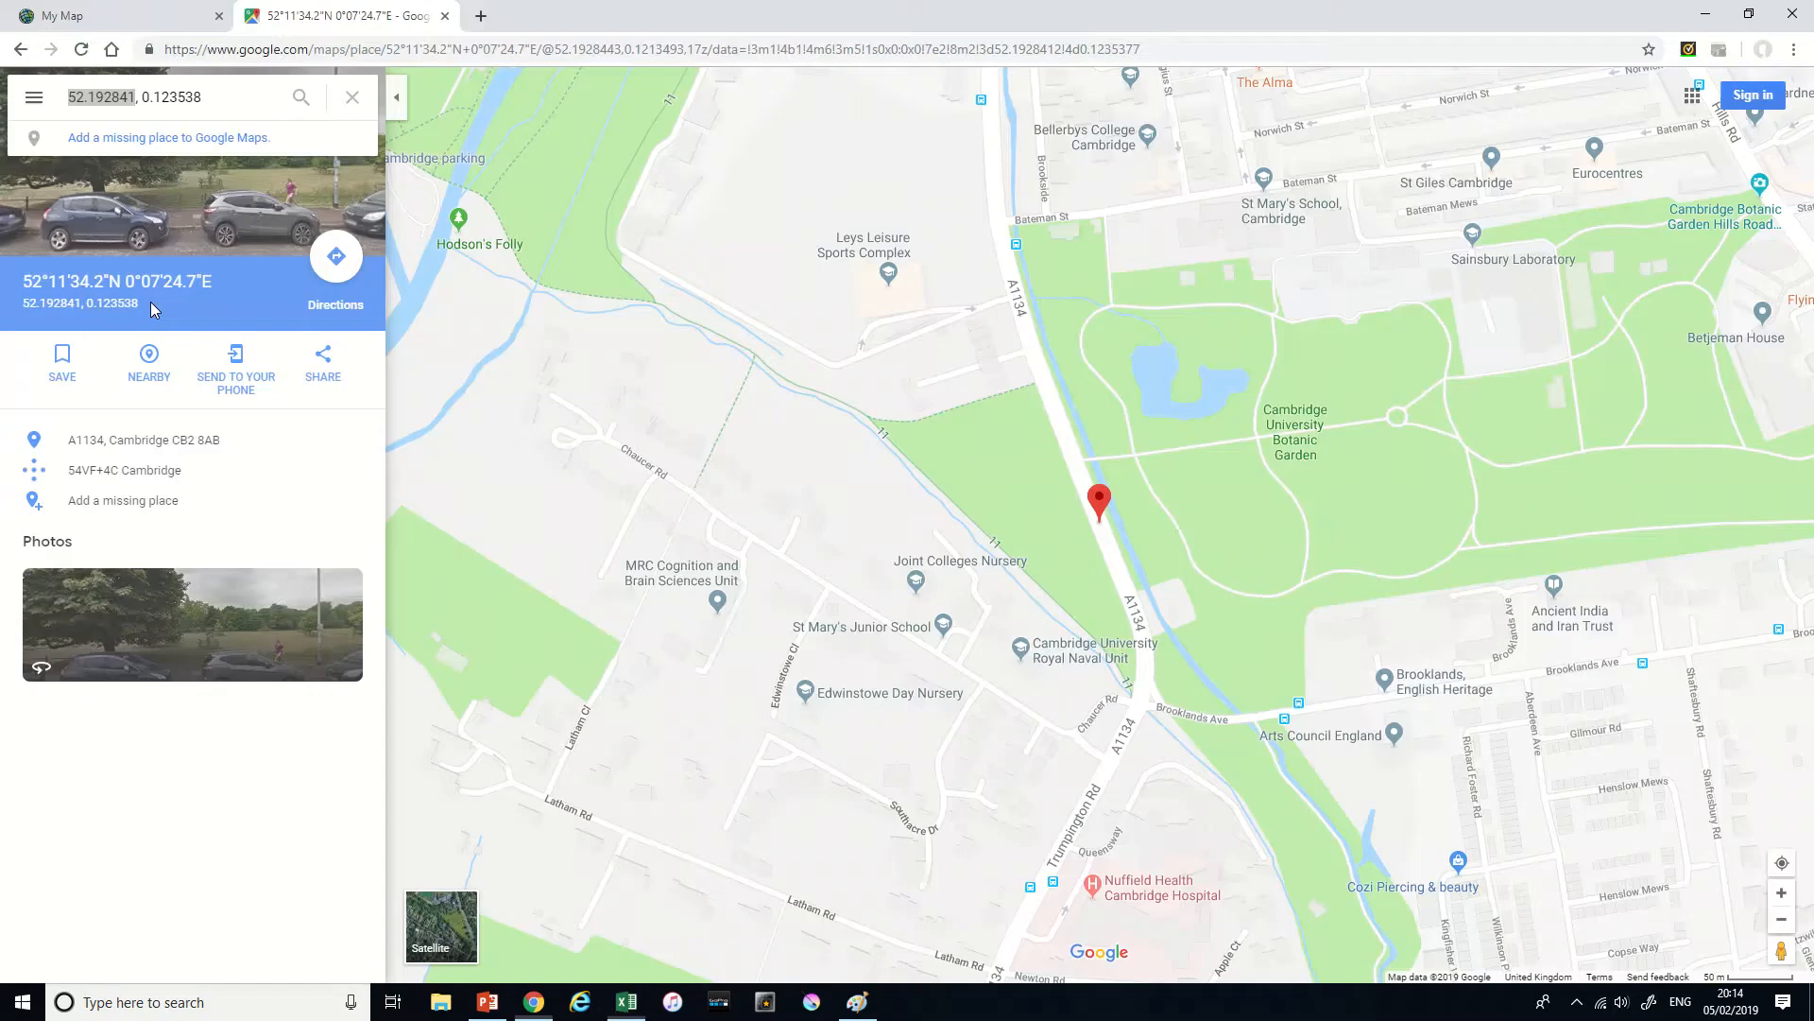
pyautogui.moveTo(142, 96); pyautogui.dragTo(193, 95)
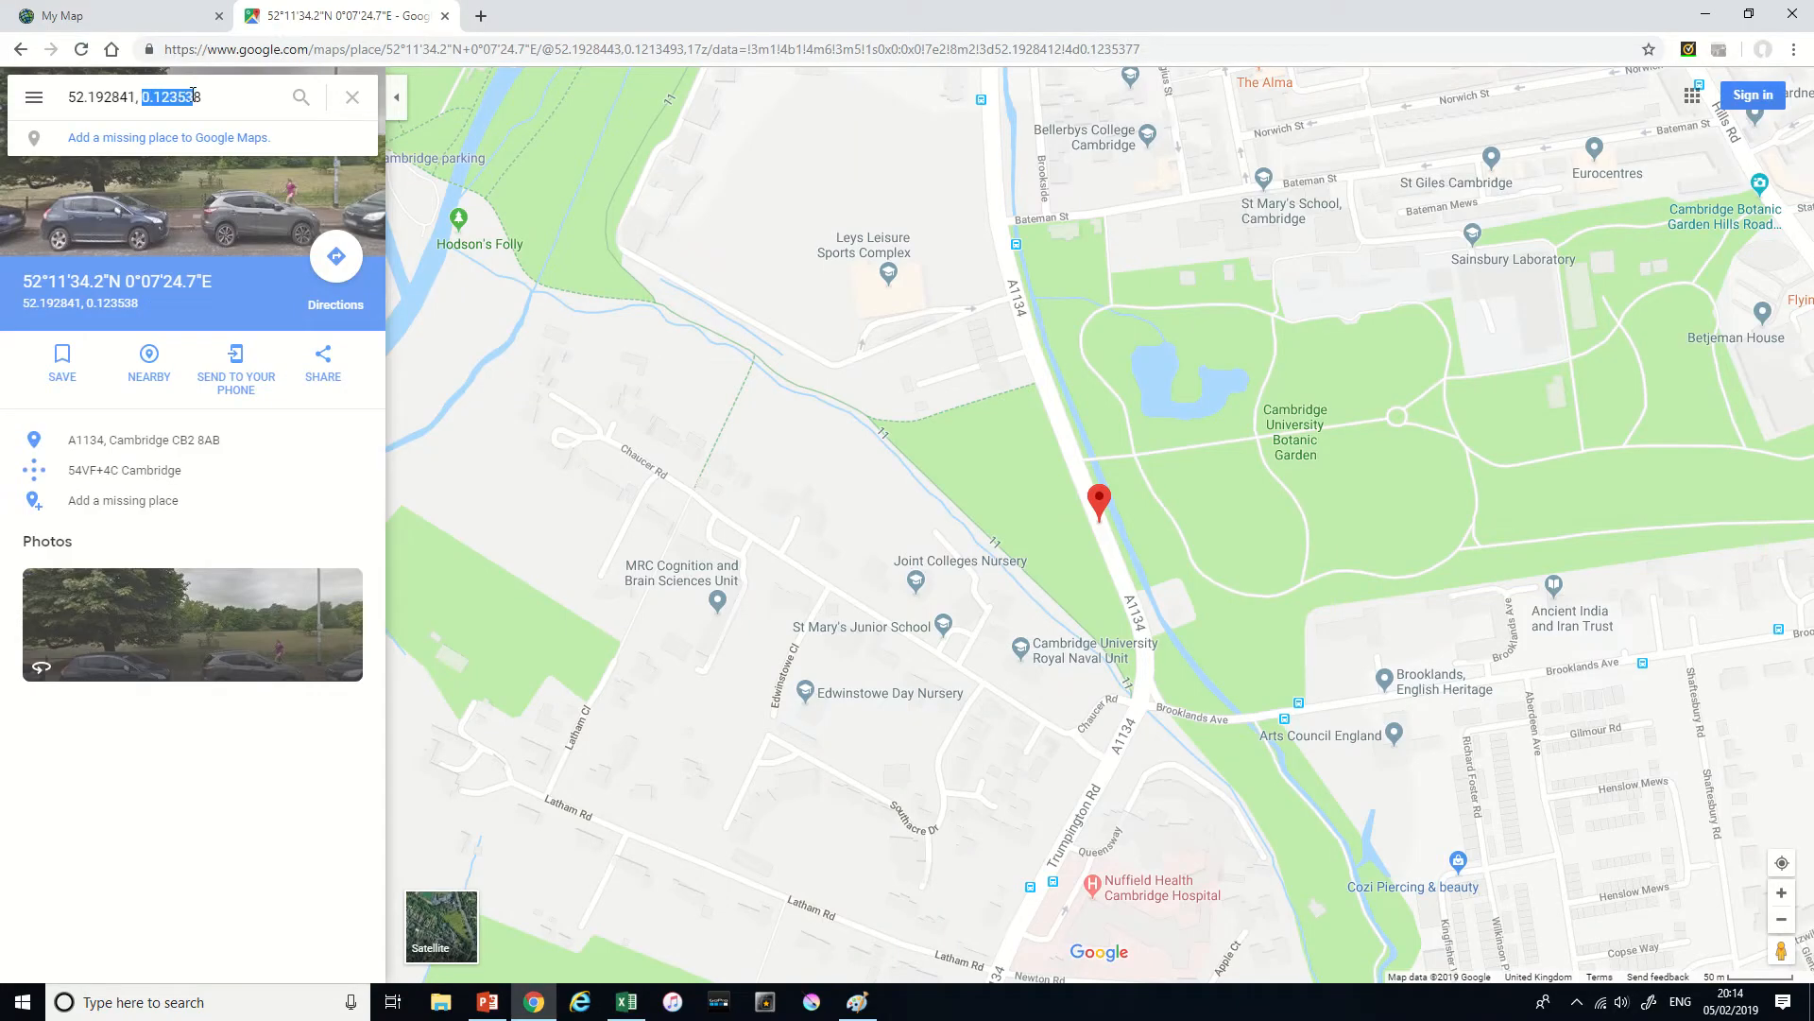
pyautogui.hotkey('alt', 'Tab')
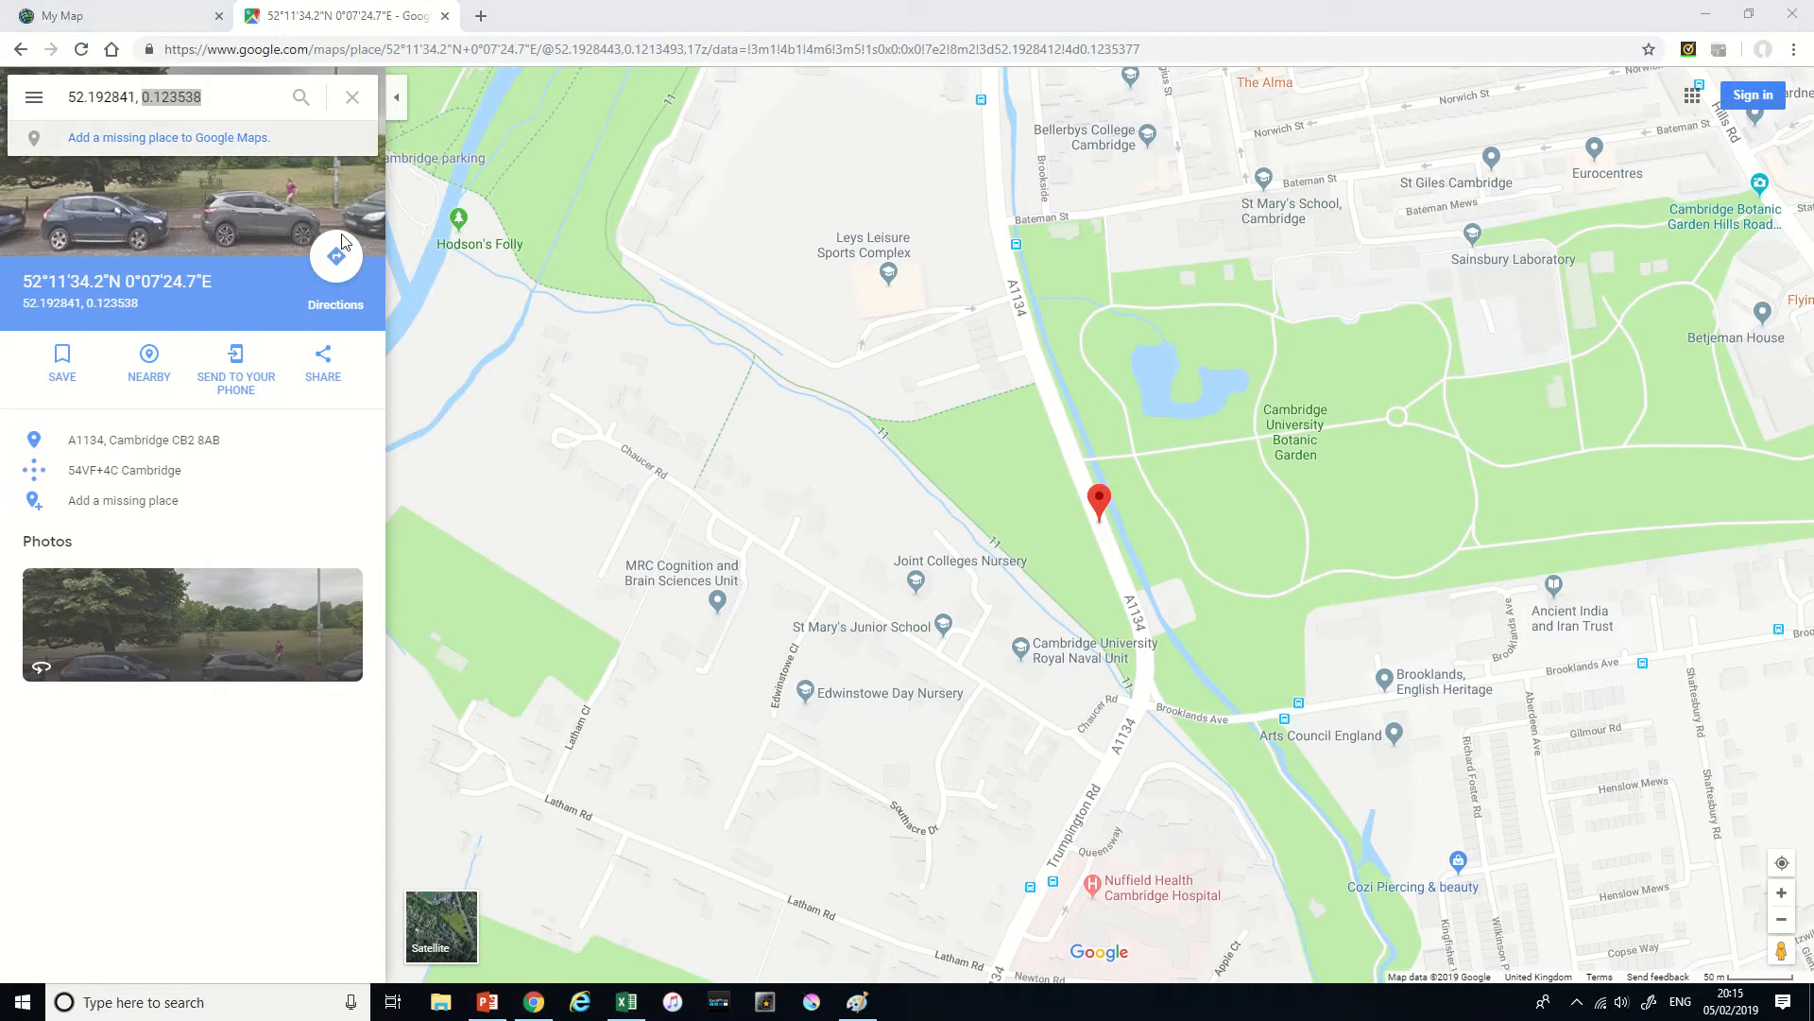
pyautogui.hotkey('alt', 'Tab')
pyautogui.hotkey('alt', 'Tab')
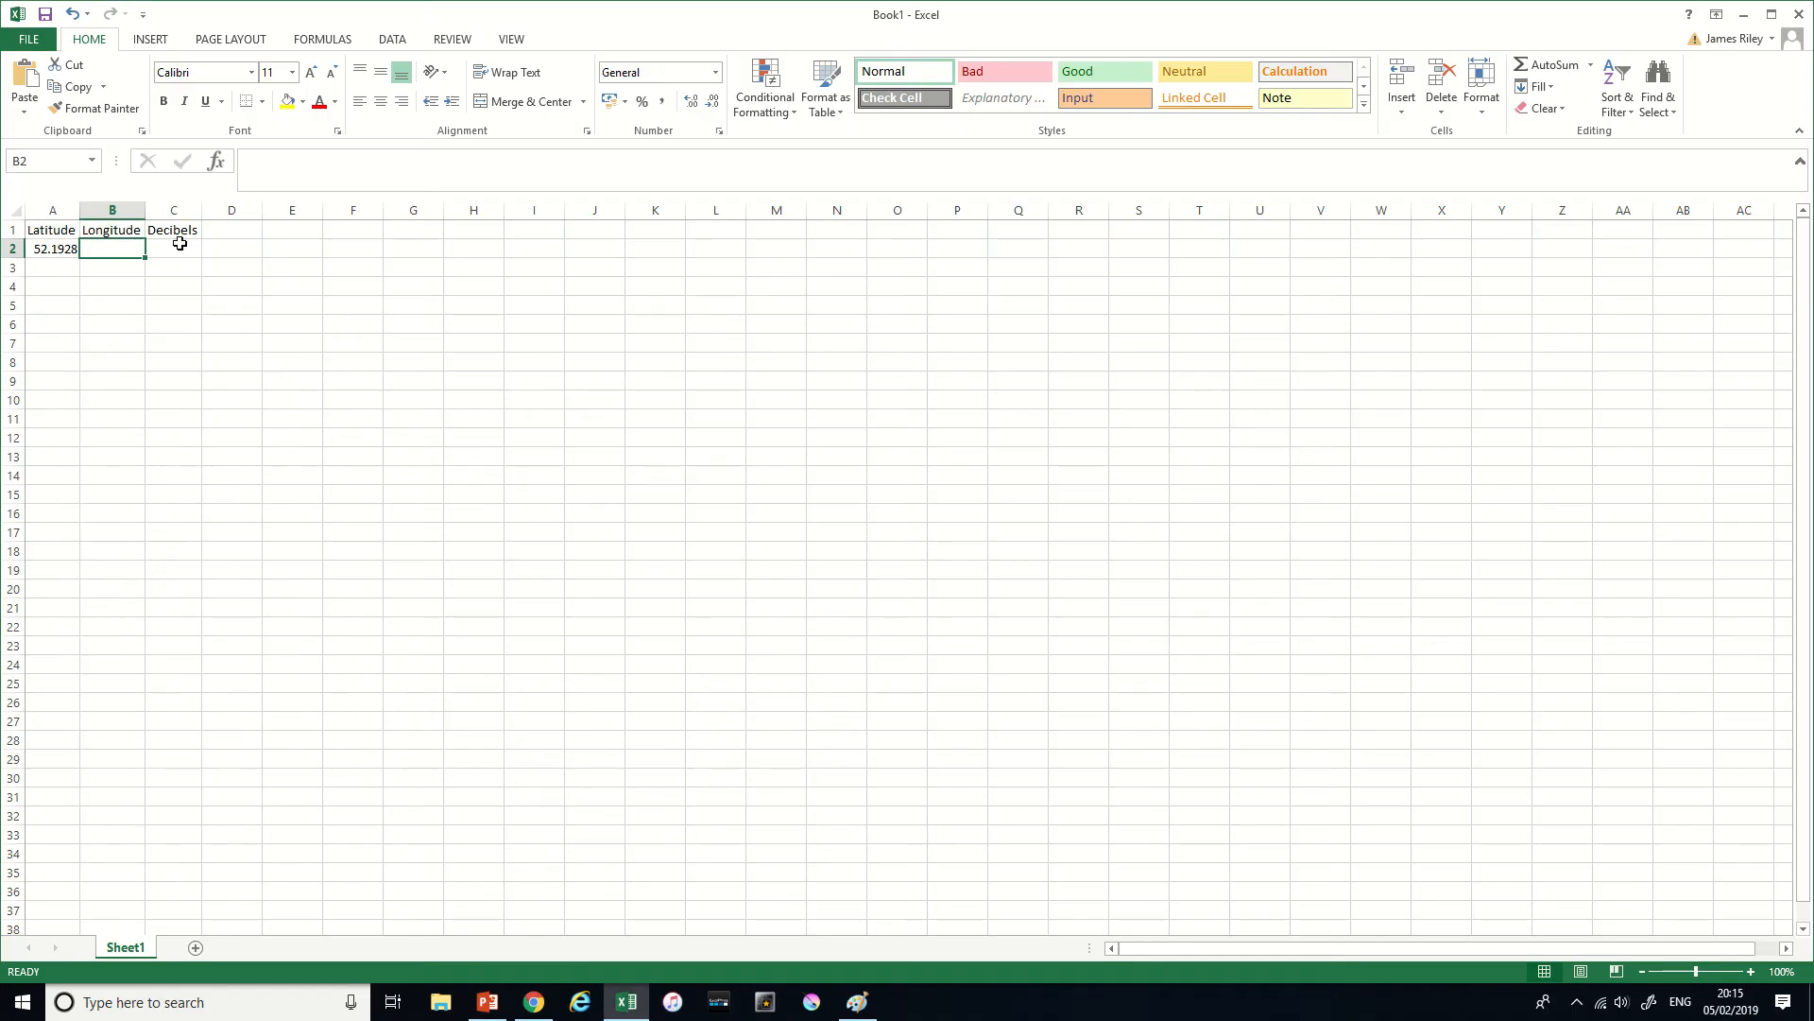
pyautogui.write('0.123538')
# - Check the A1134 point's decibel reading in the Paint map and enter 55 in cell C2 of the Excel sheet
pyautogui.hotkey('alt', 'Tab')
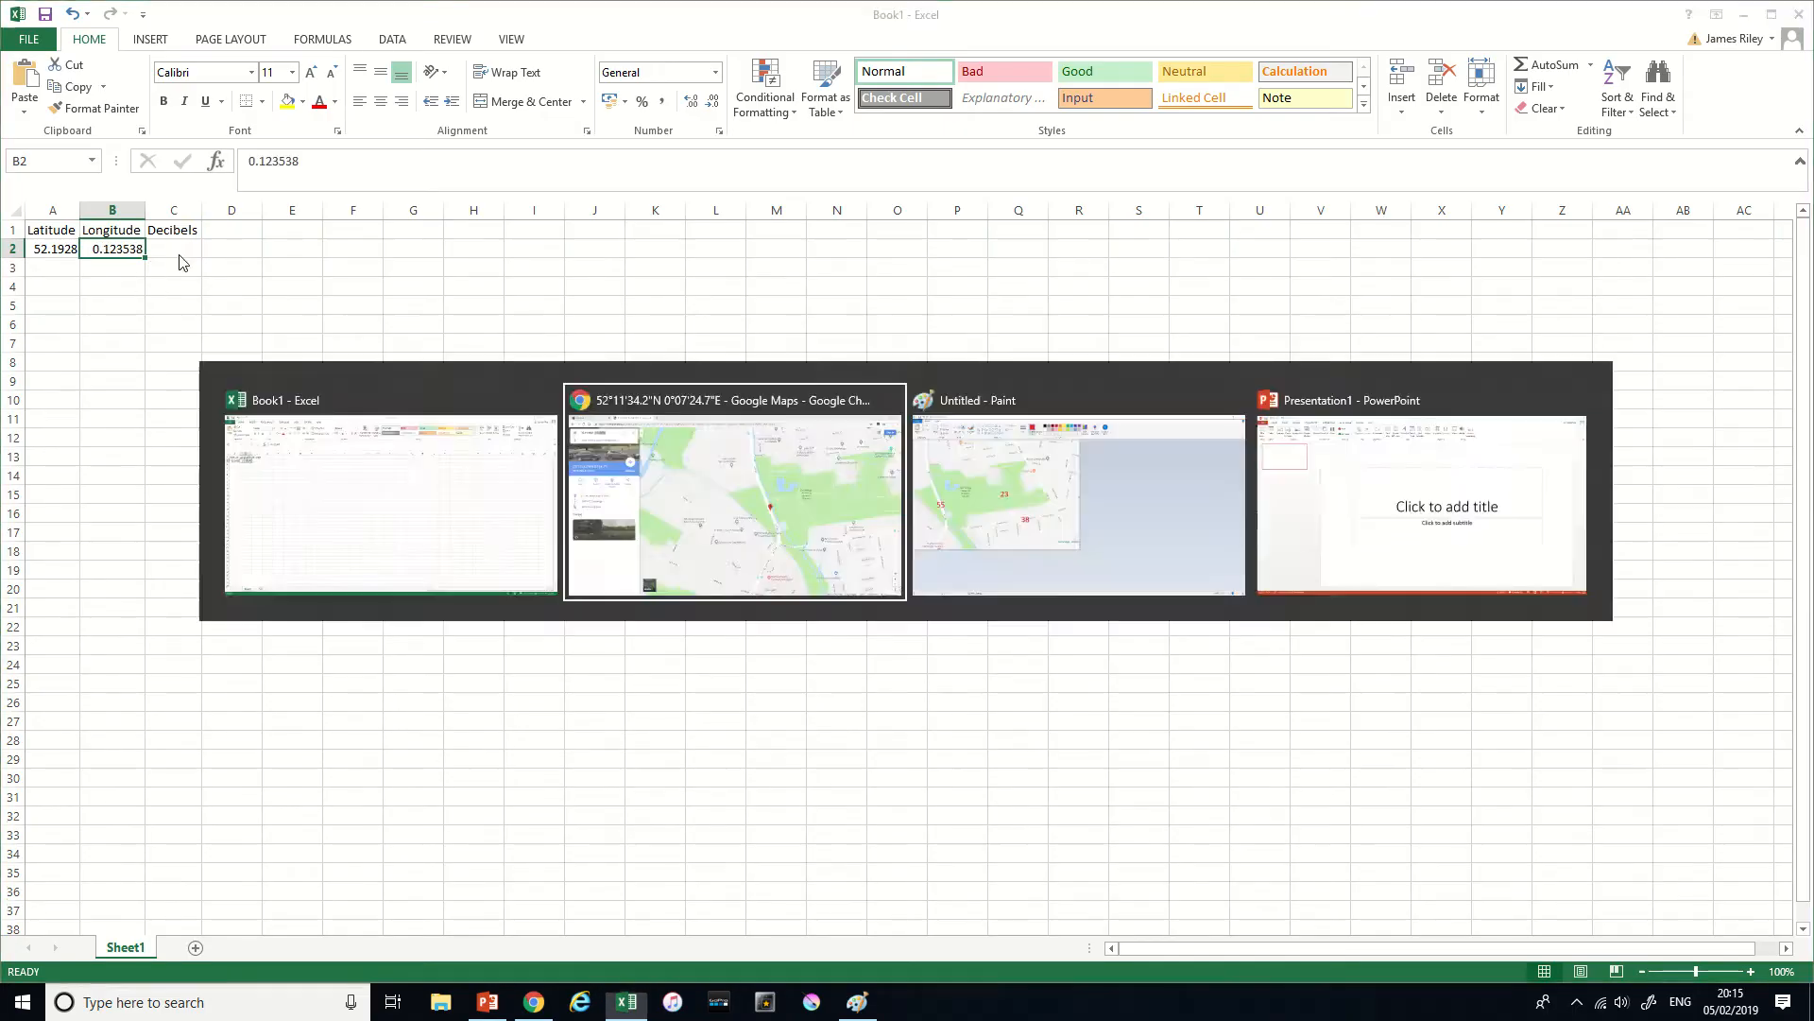
pyautogui.hotkey('alt', 'Tab')
pyautogui.hotkey('alt', 'Tab')
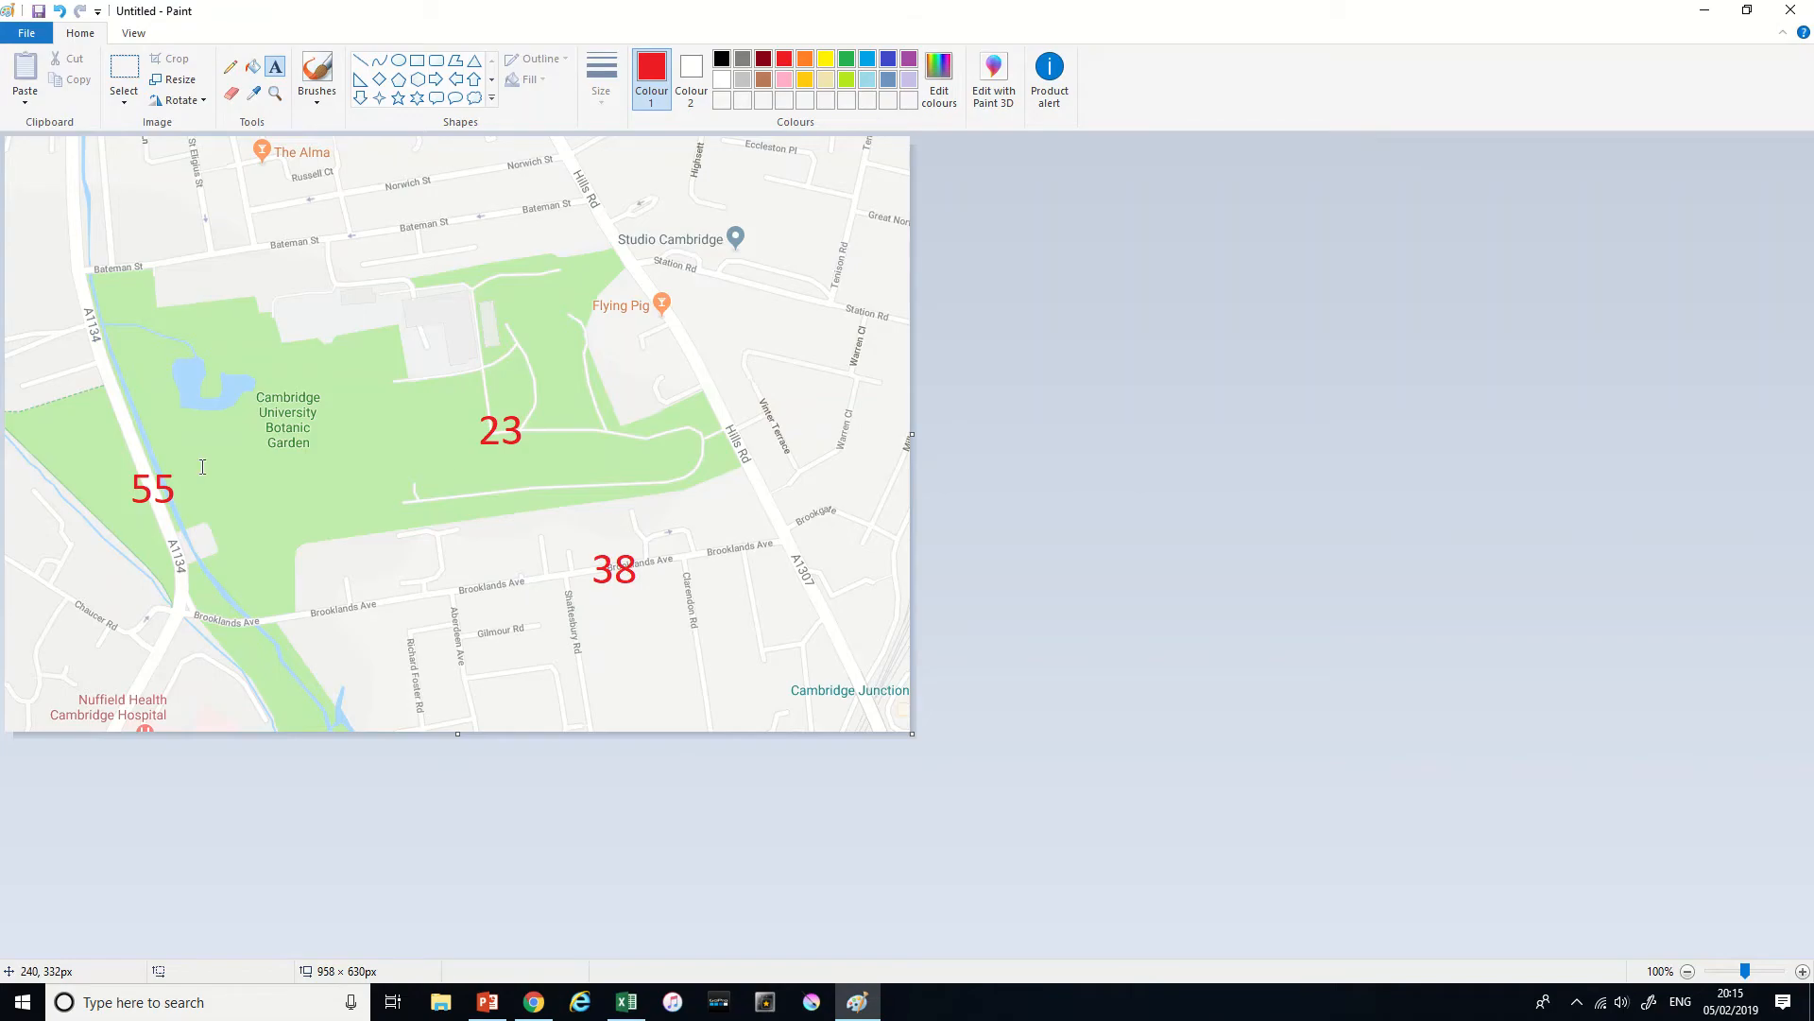
pyautogui.hotkey('alt', 'Tab')
pyautogui.hotkey('alt', 'Tab')
pyautogui.hotkey('alt', 'Tab')
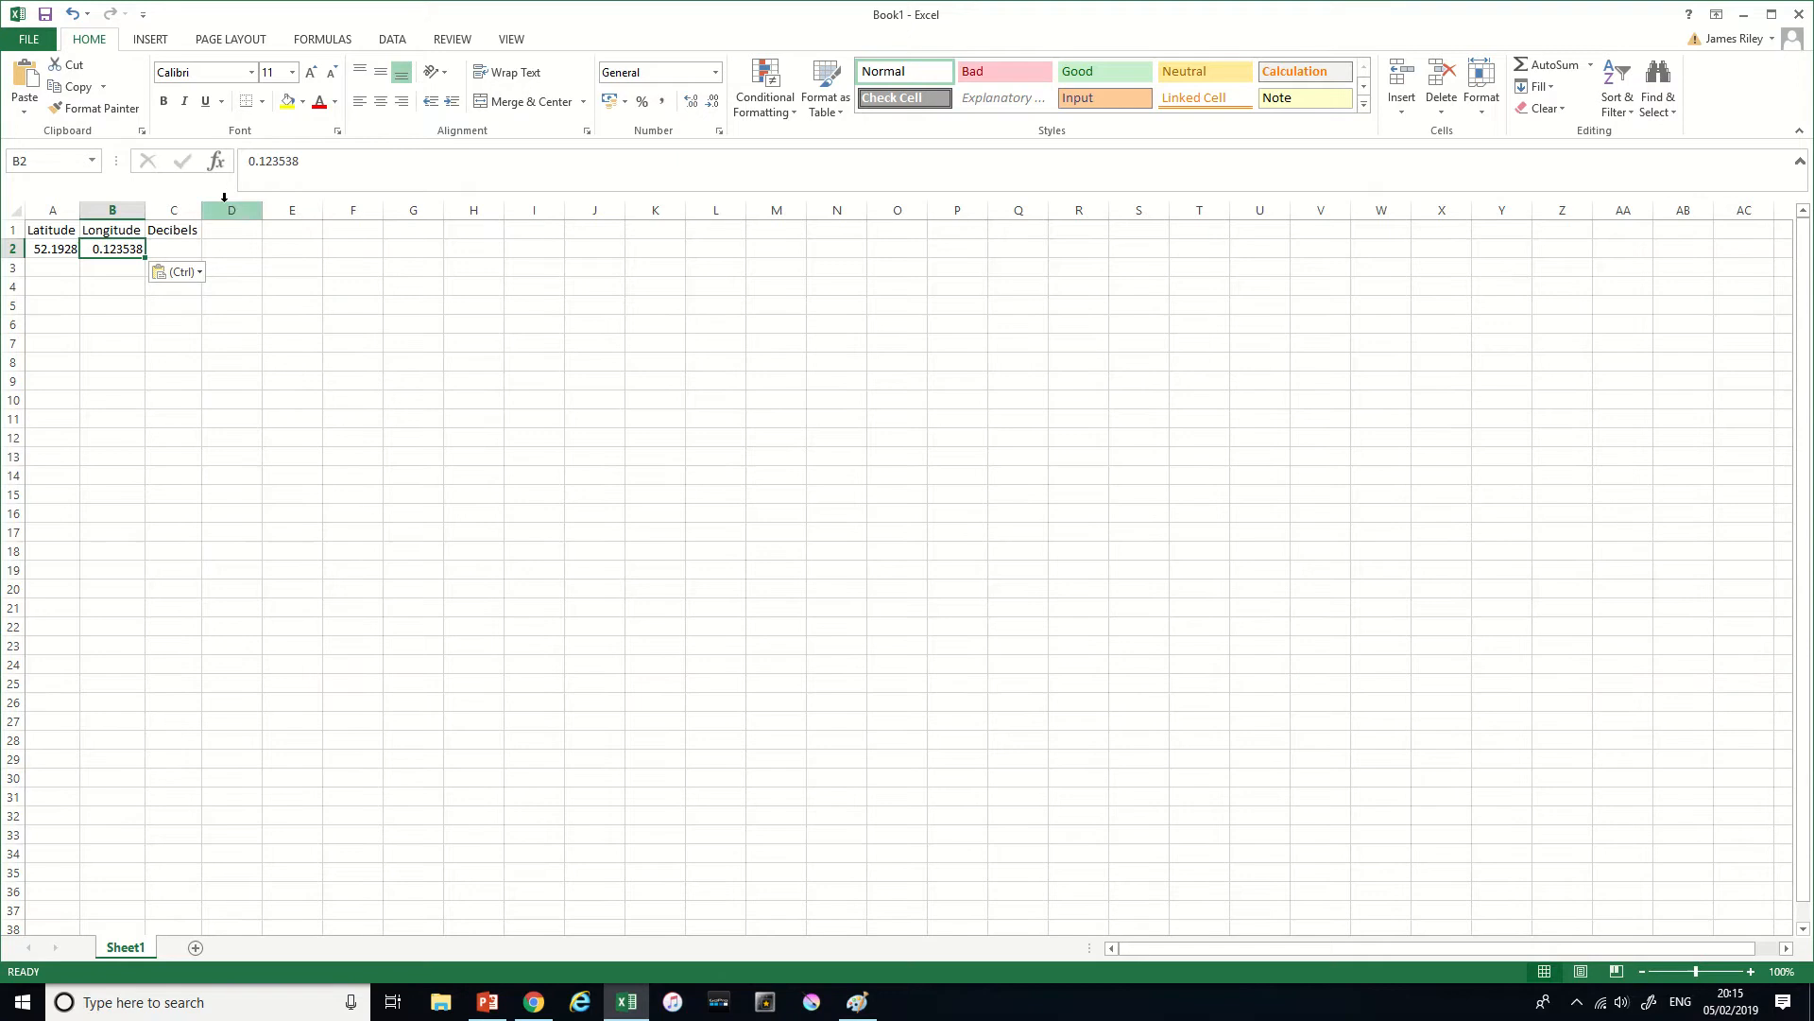
pyautogui.click(189, 251)
pyautogui.write('55')
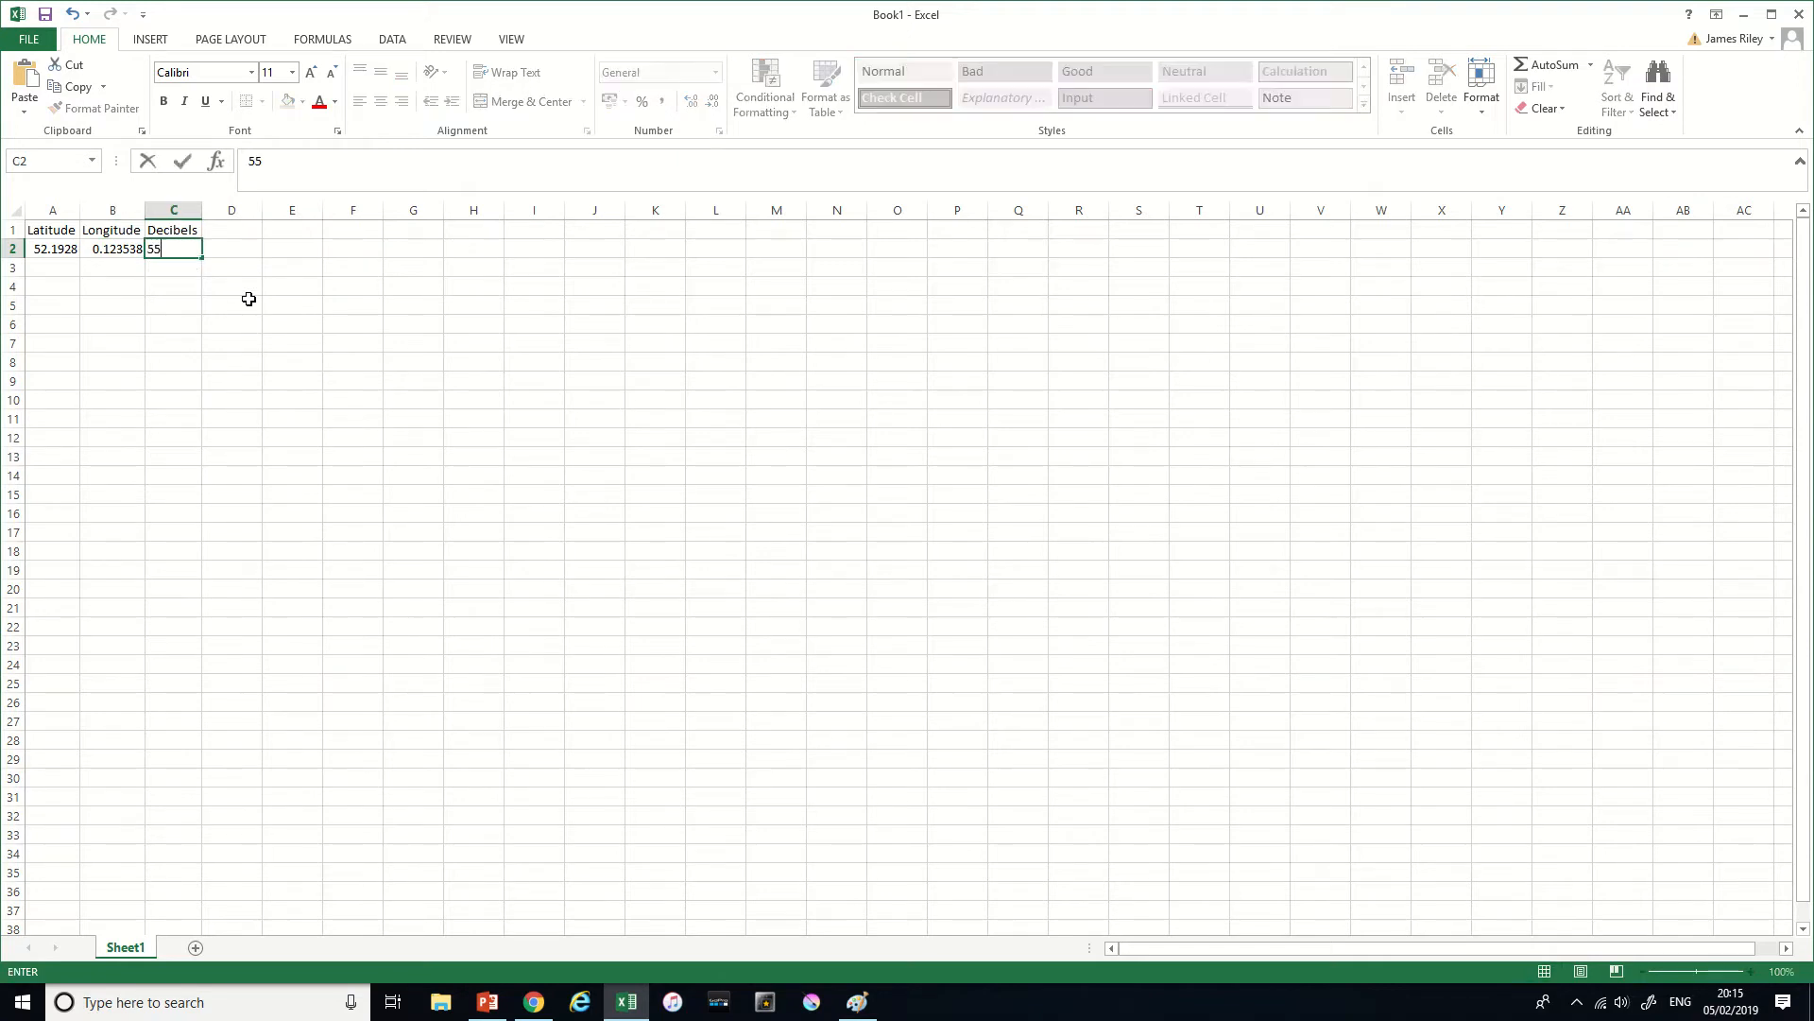
pyautogui.press('Return')
pyautogui.press('Left')
pyautogui.press('Left')
# - Locate the 38 reading in the Paint map, look up its point on Brooklands Ave in Google Maps and open the location details
pyautogui.hotkey('alt', 'Tab')
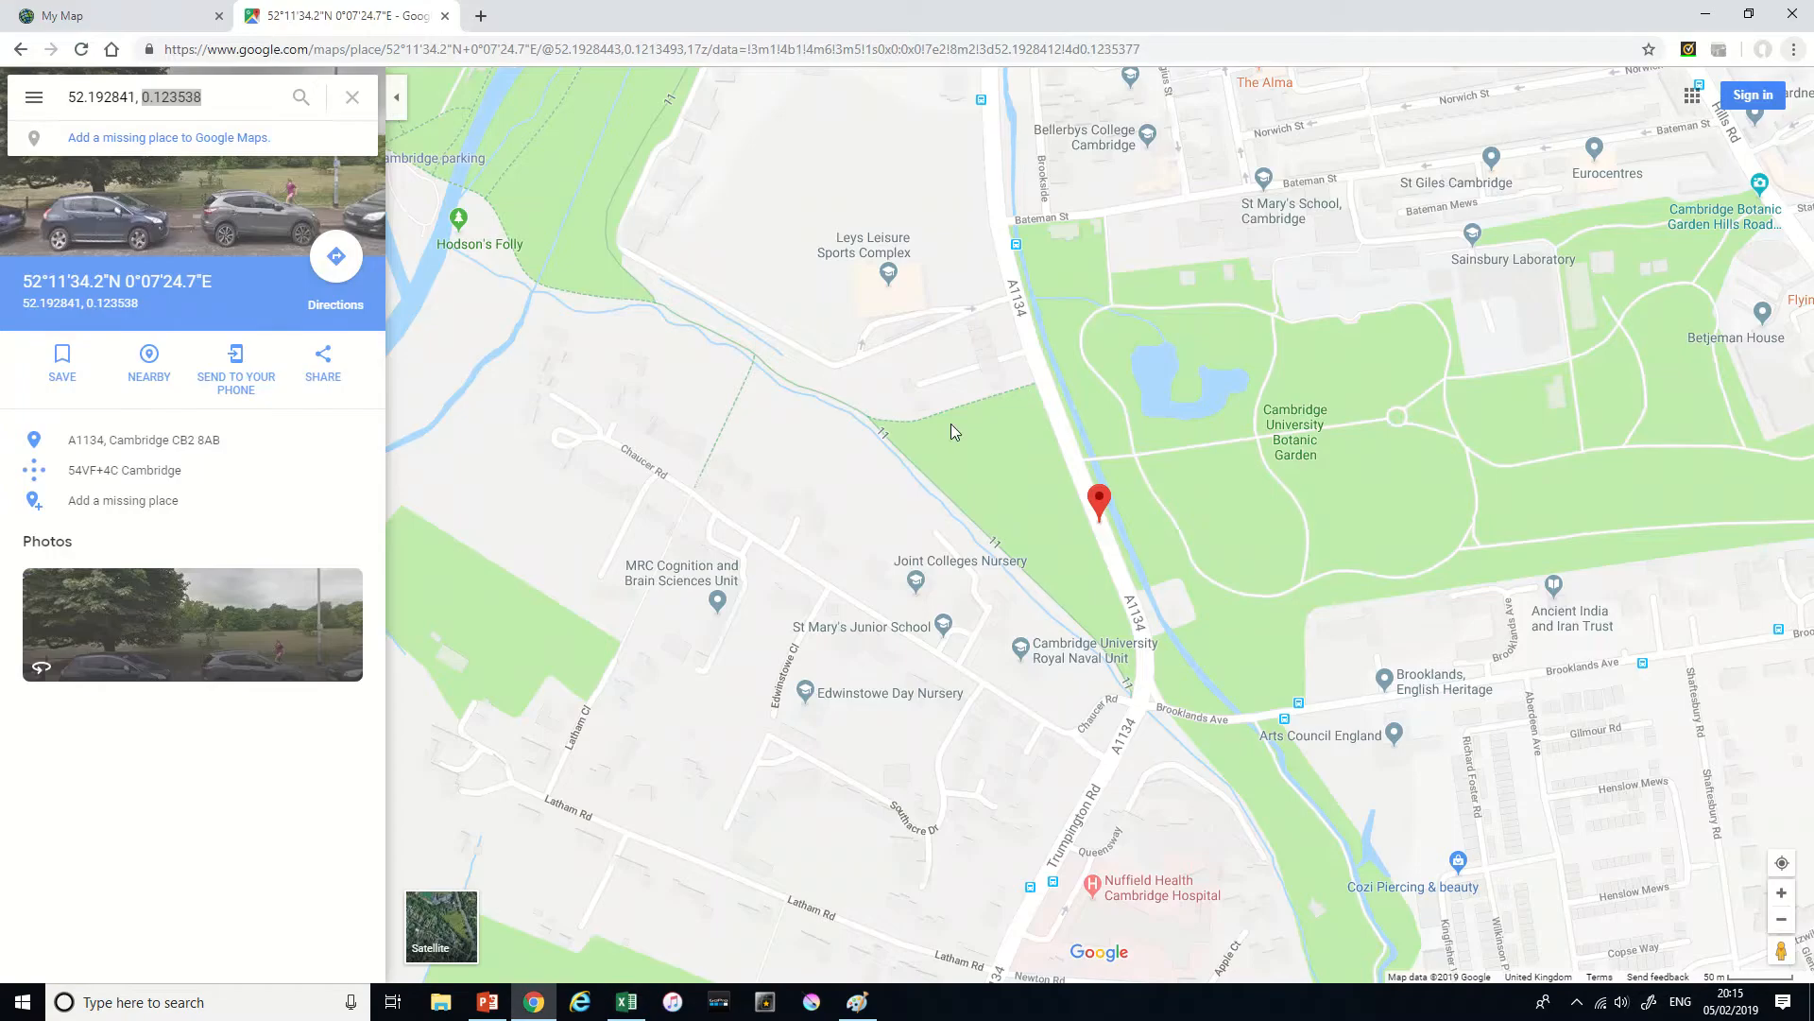
pyautogui.moveTo(1249, 545)
pyautogui.mouseDown()
pyautogui.moveTo(749, 498)
pyautogui.moveTo(736, 513)
pyautogui.mouseUp()
pyautogui.hotkey('alt', 'Tab')
pyautogui.press('Tab')
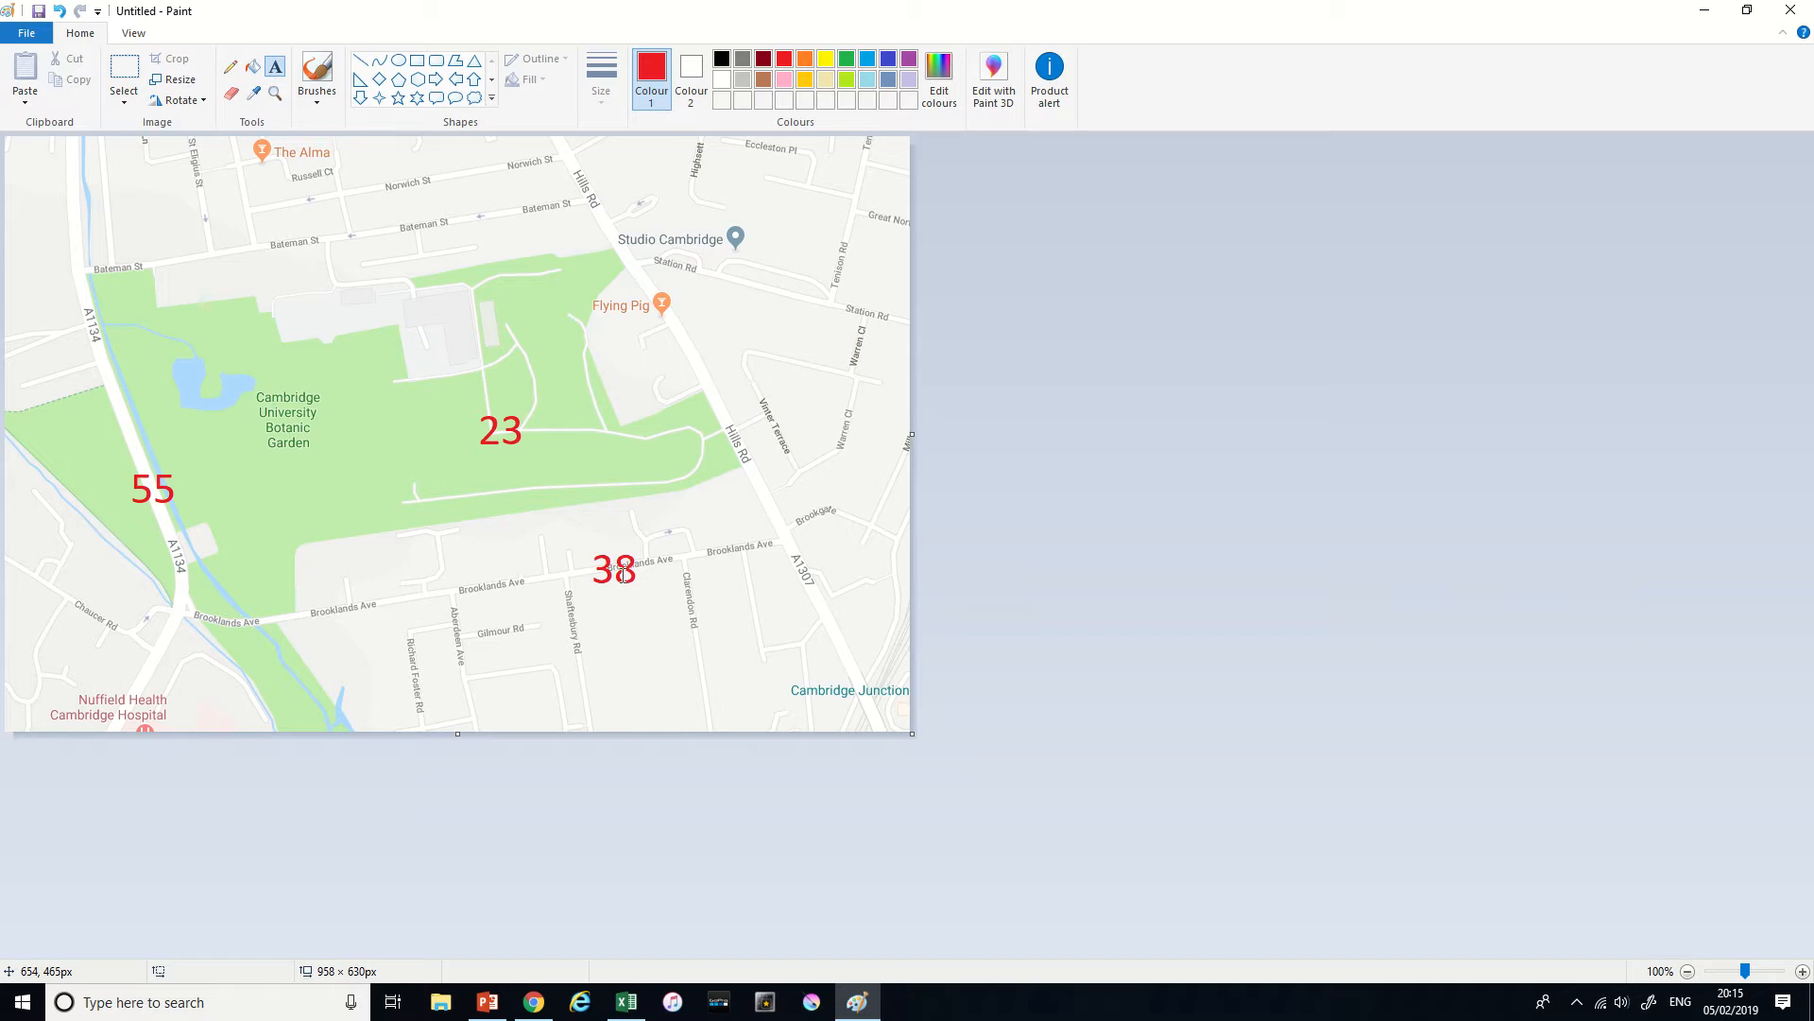
pyautogui.hotkey('alt', 'Tab')
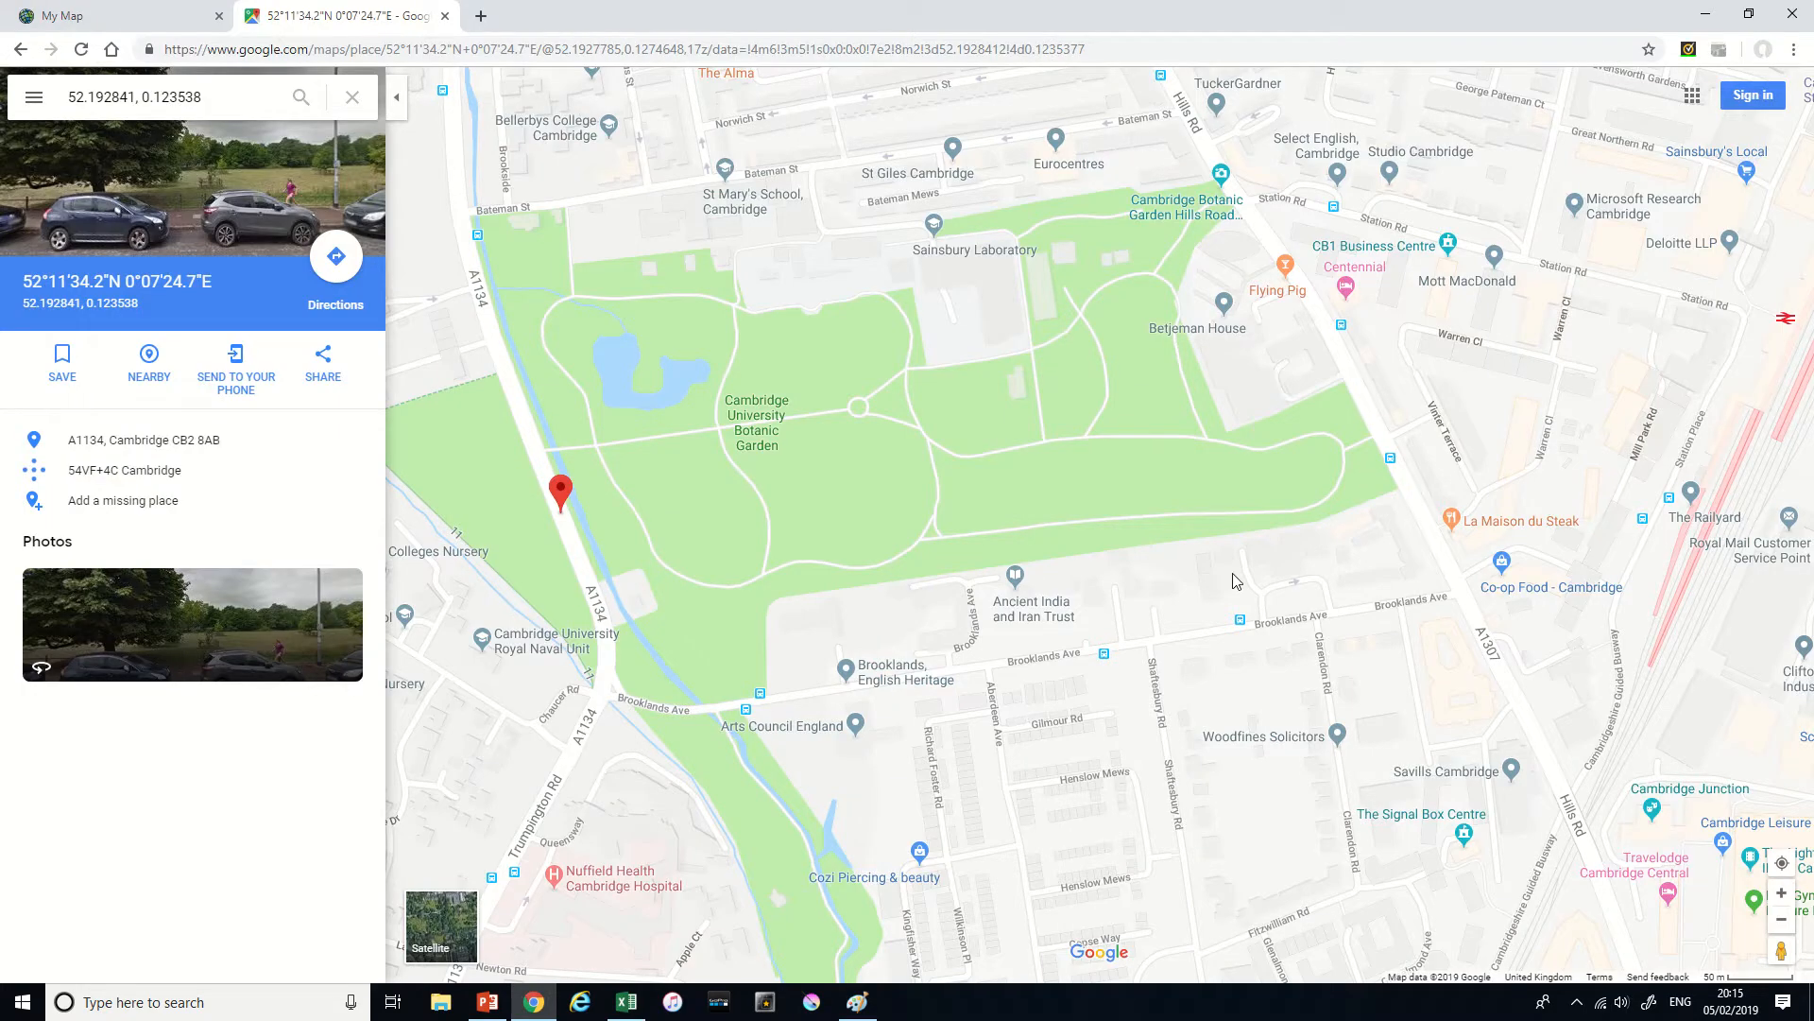
pyautogui.rightClick(1205, 642)
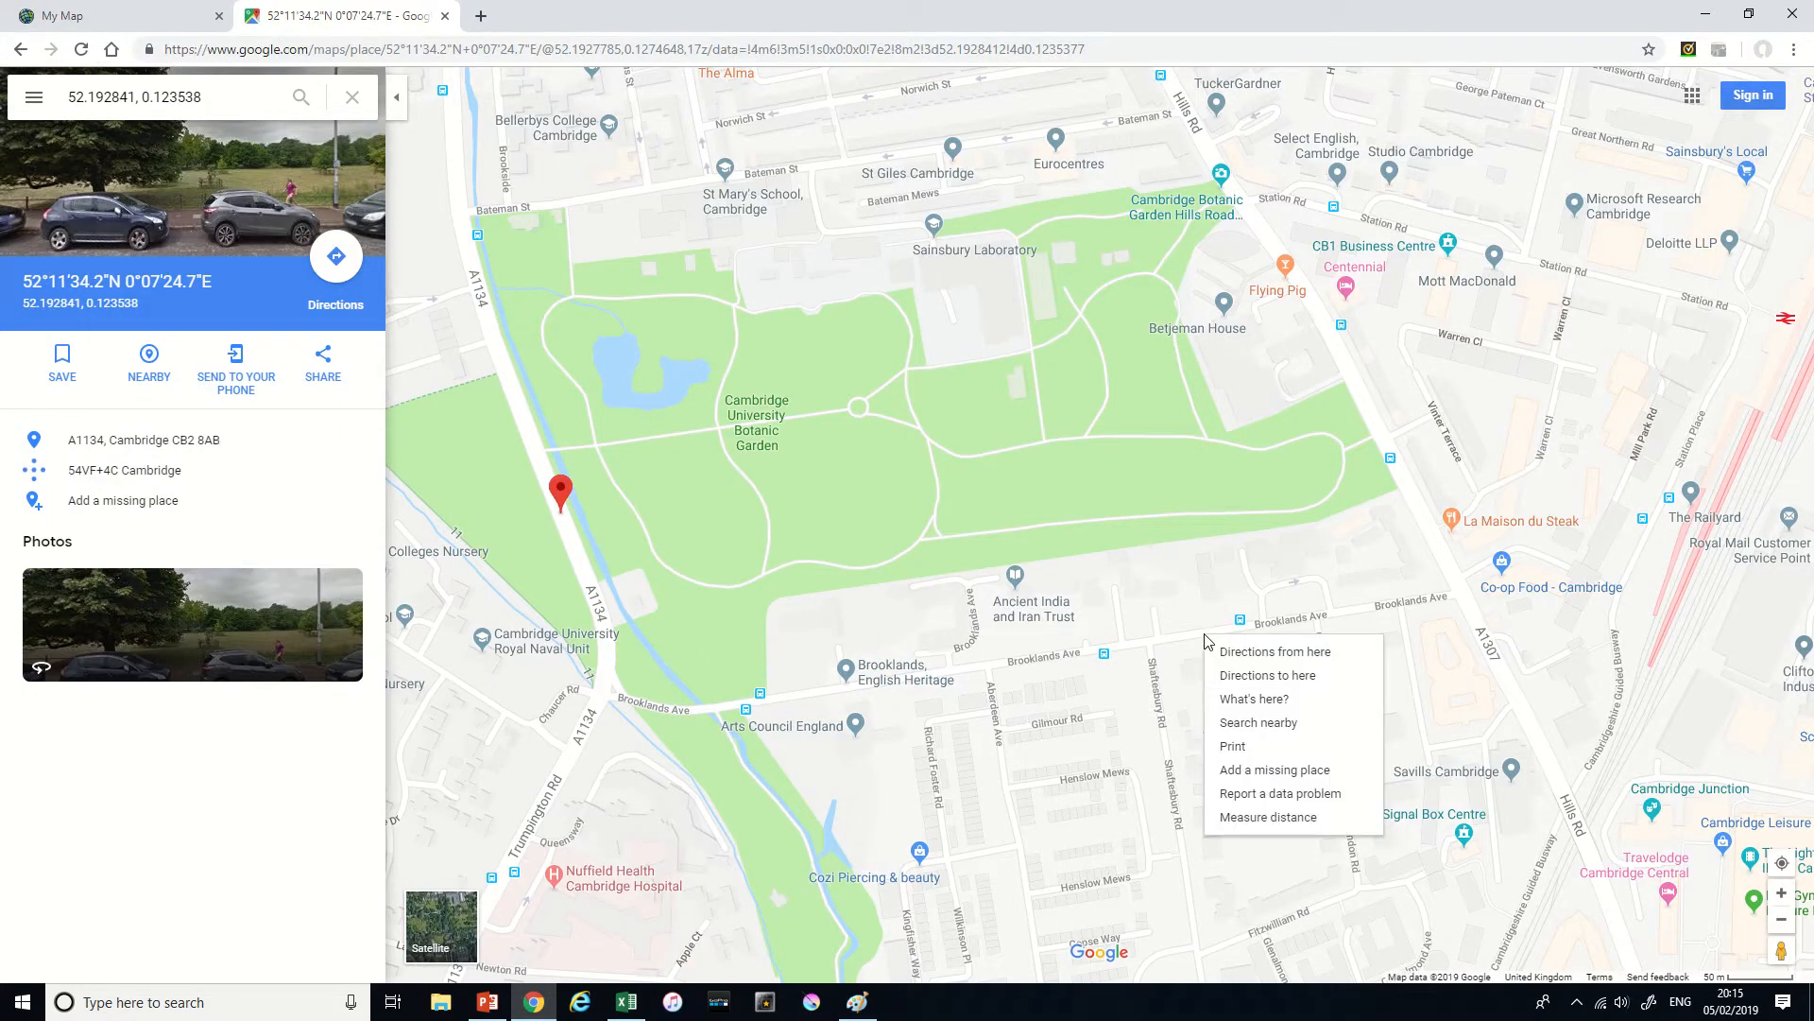
pyautogui.click(1231, 701)
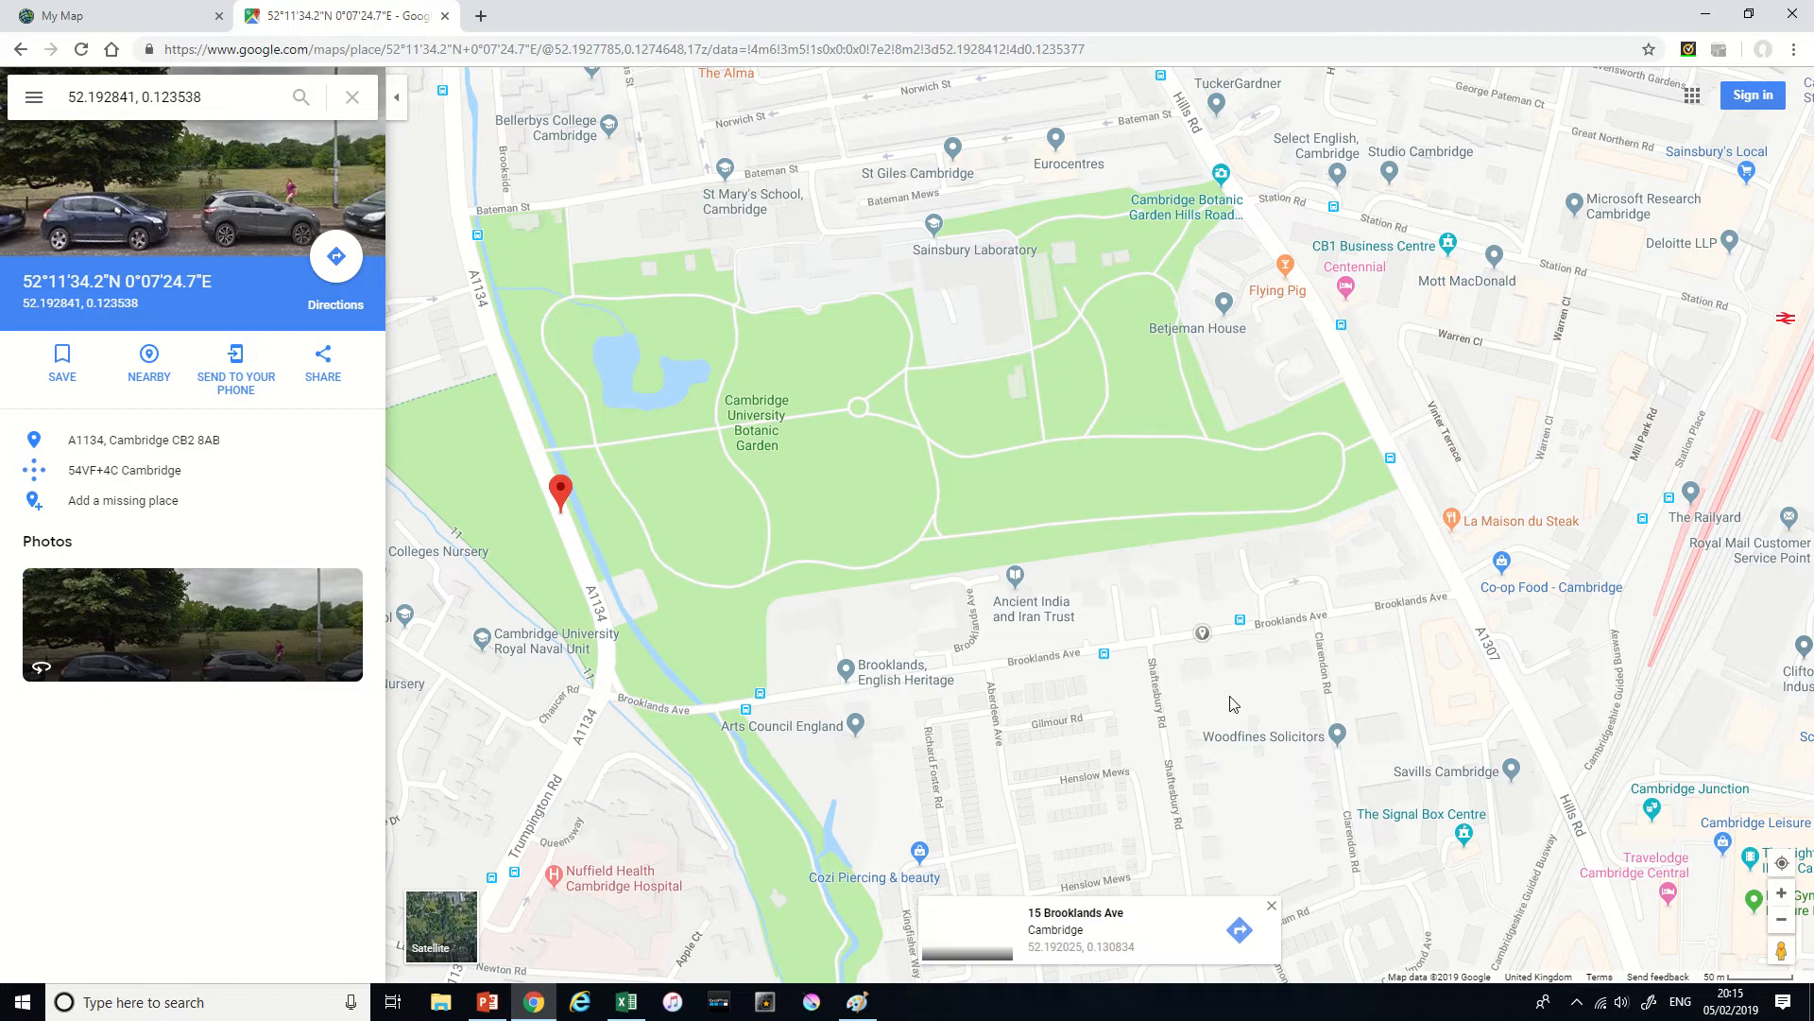
pyautogui.click(1082, 948)
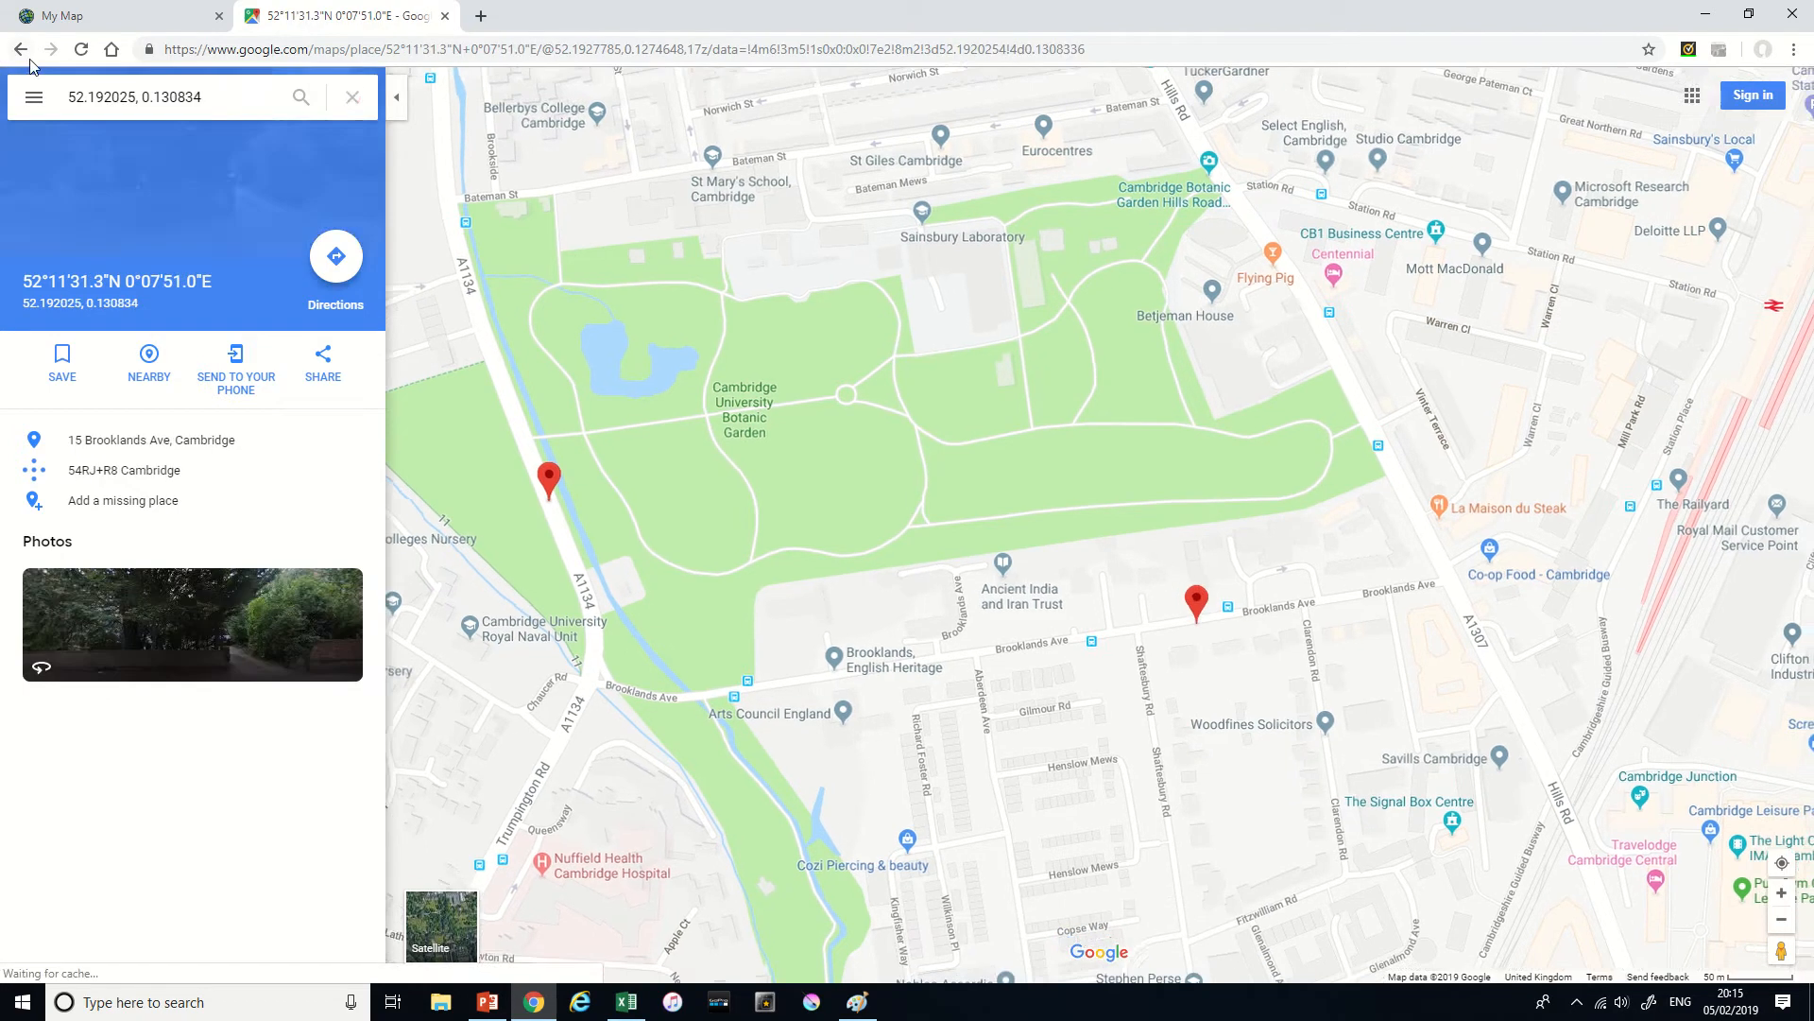
# - Copy the Brooklands Ave point's latitude, 52.192025, from Google Maps into cell A3 of the Excel sheet
pyautogui.moveTo(70, 99); pyautogui.dragTo(127, 98)
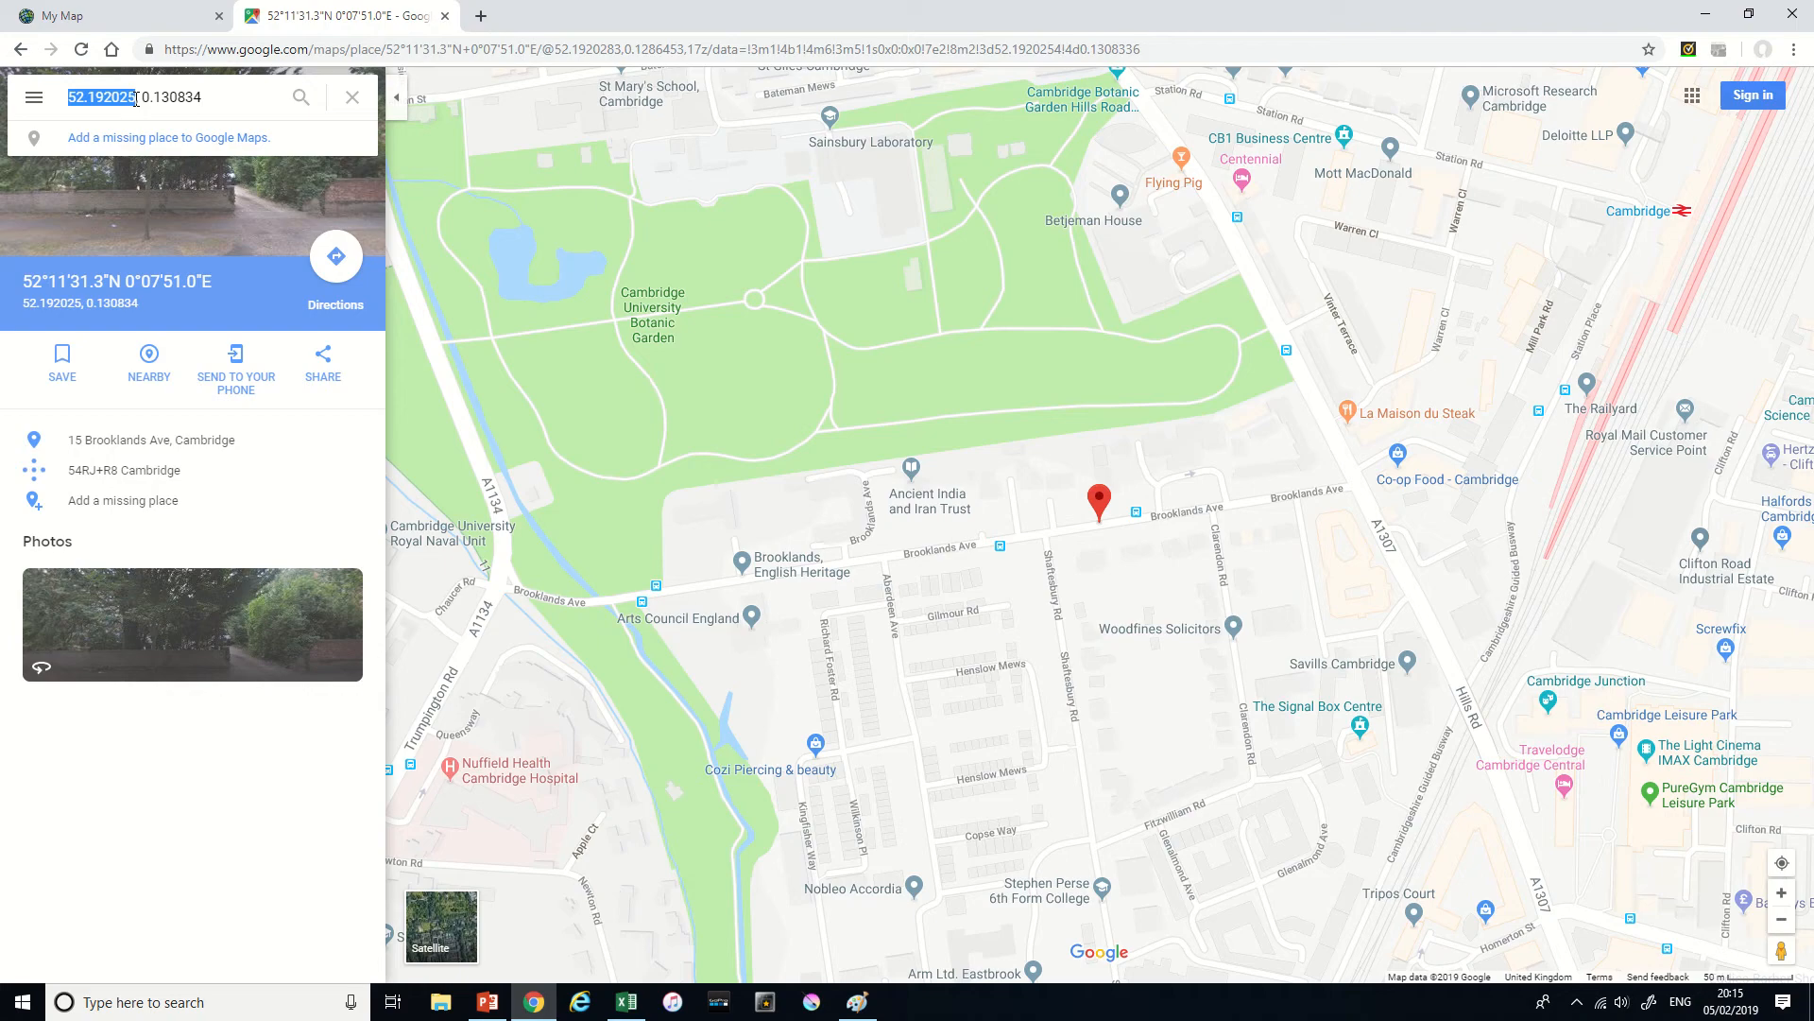
pyautogui.hotkey('ctrl', 'c')
pyautogui.hotkey('alt', 'Tab')
pyautogui.hotkey('ctrl', 'v')
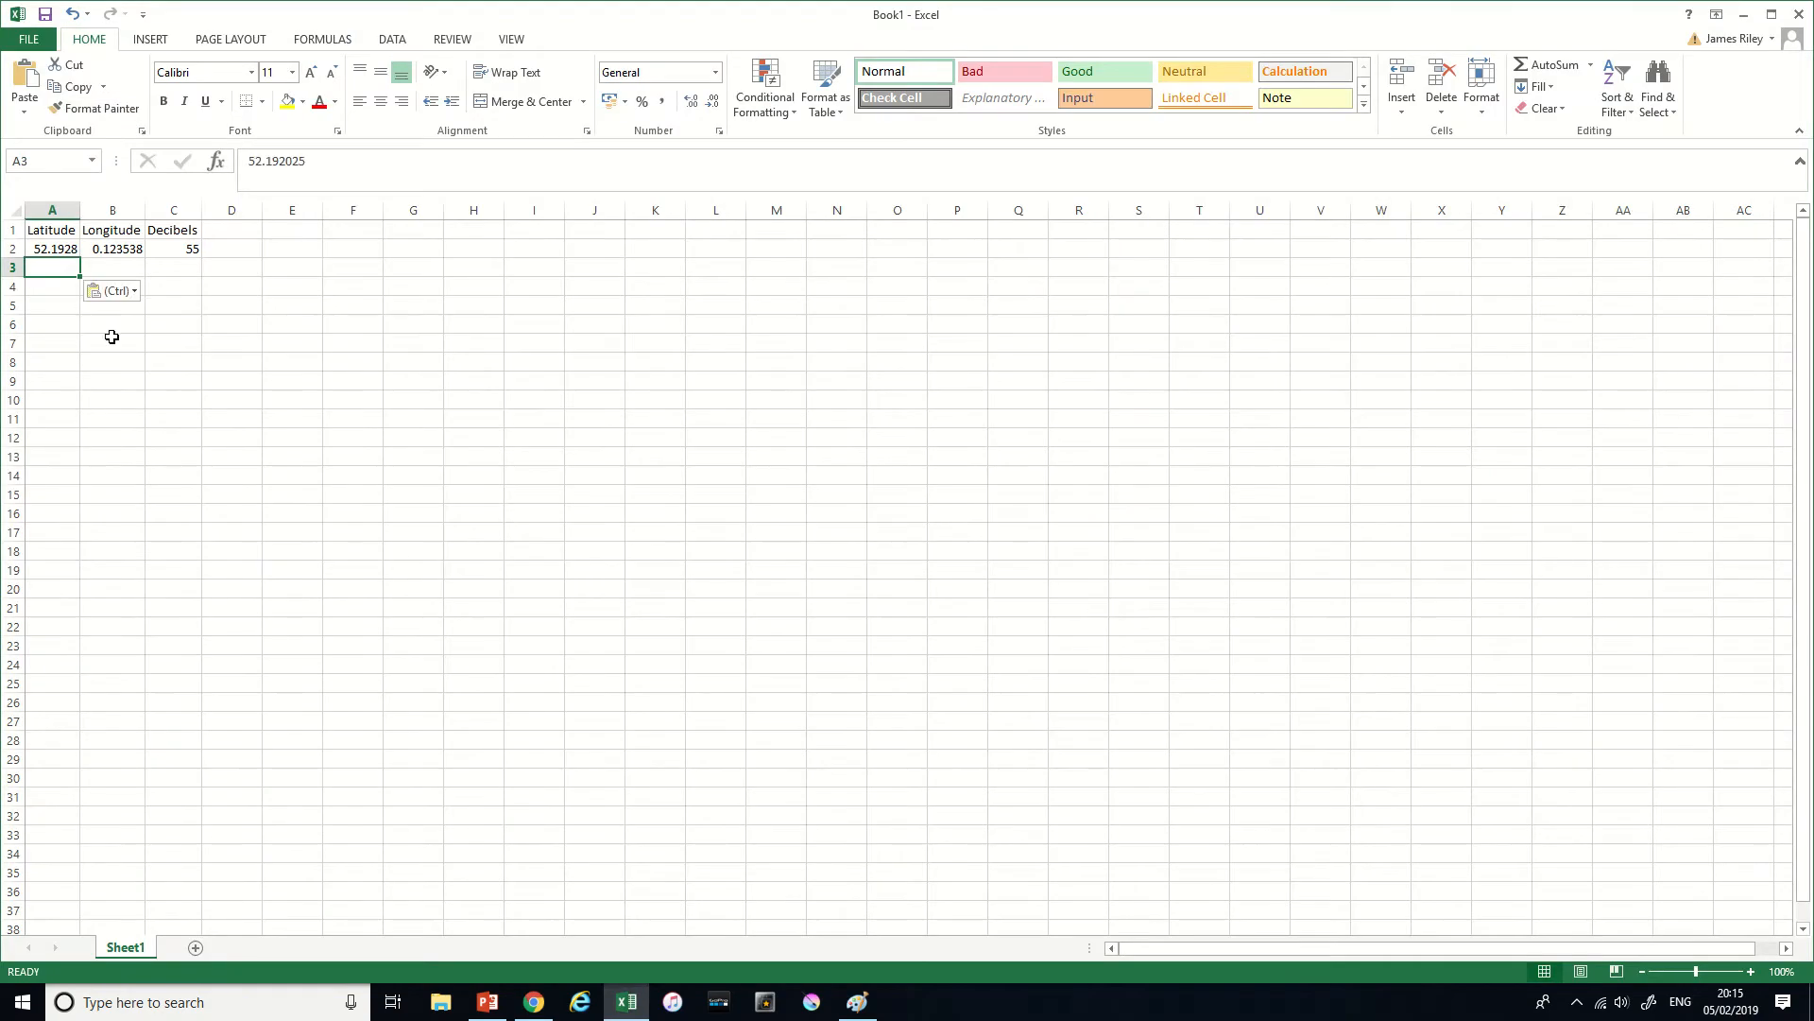
# - Copy the Brooklands Ave point's longitude, 0.130834, into cell B3 and widen columns A to C to fit the full coordinates
pyautogui.hotkey('alt', 'Tab')
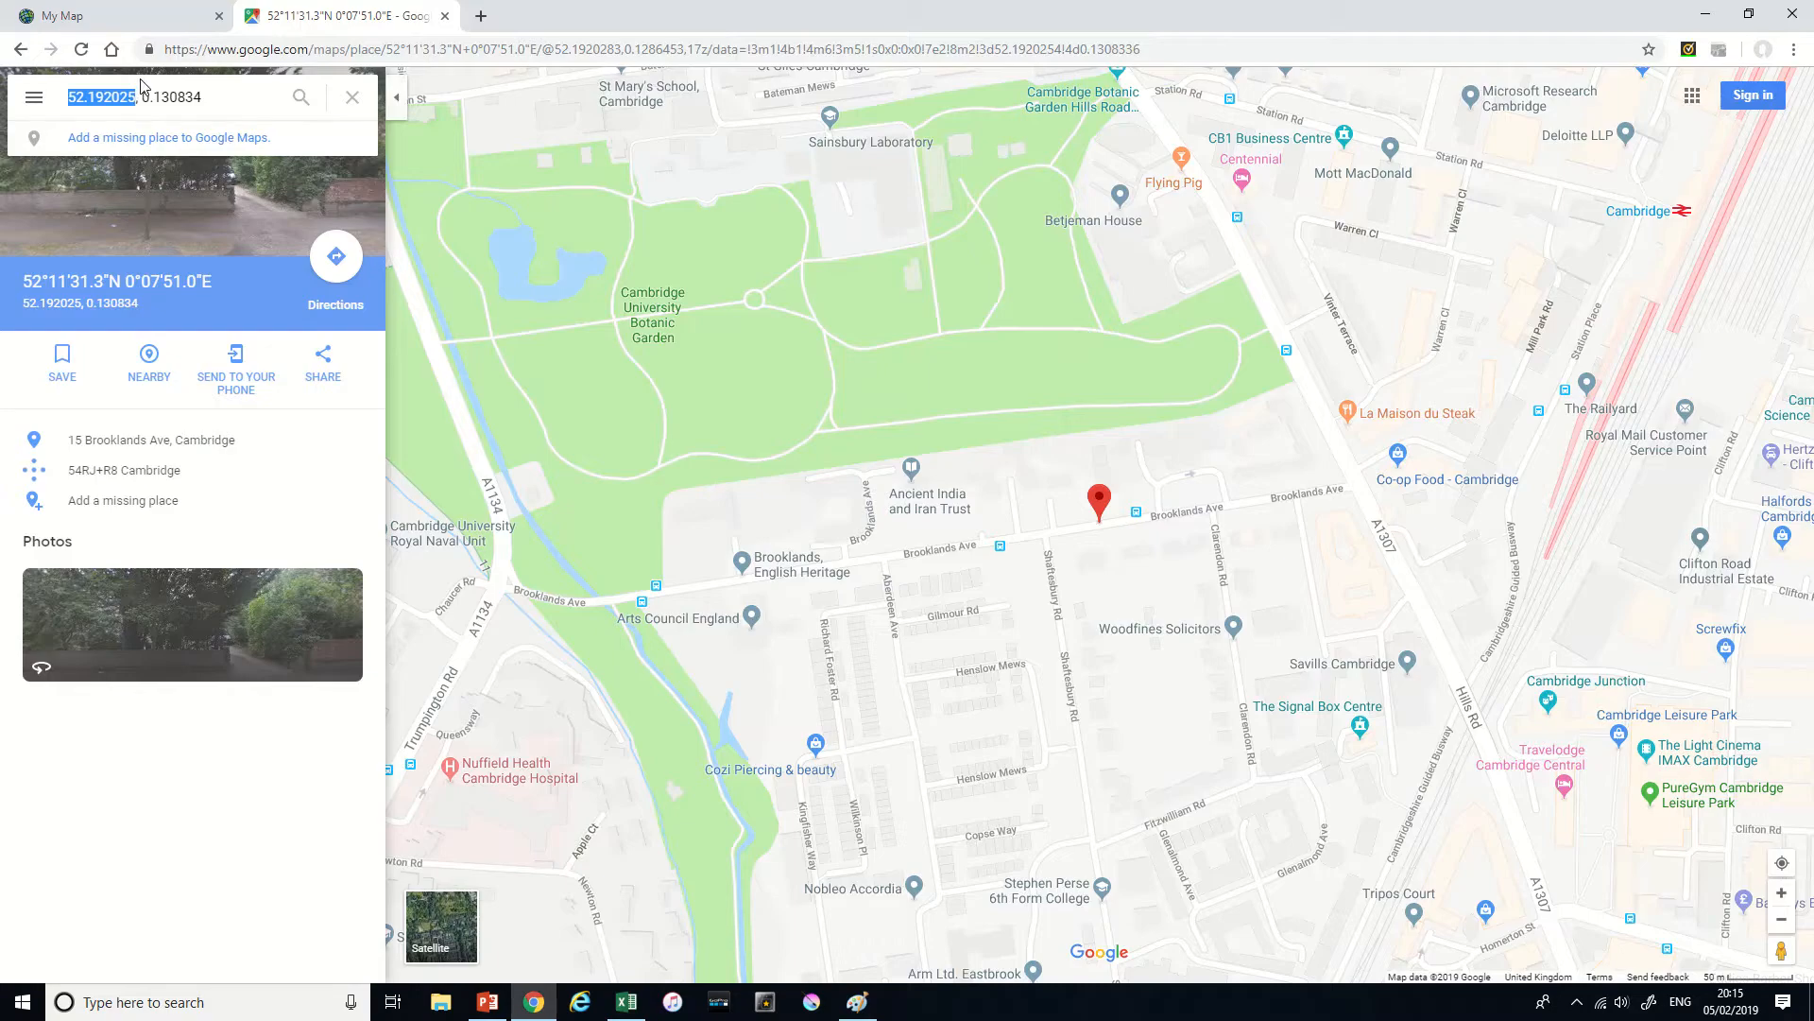
pyautogui.moveTo(142, 98); pyautogui.dragTo(203, 98)
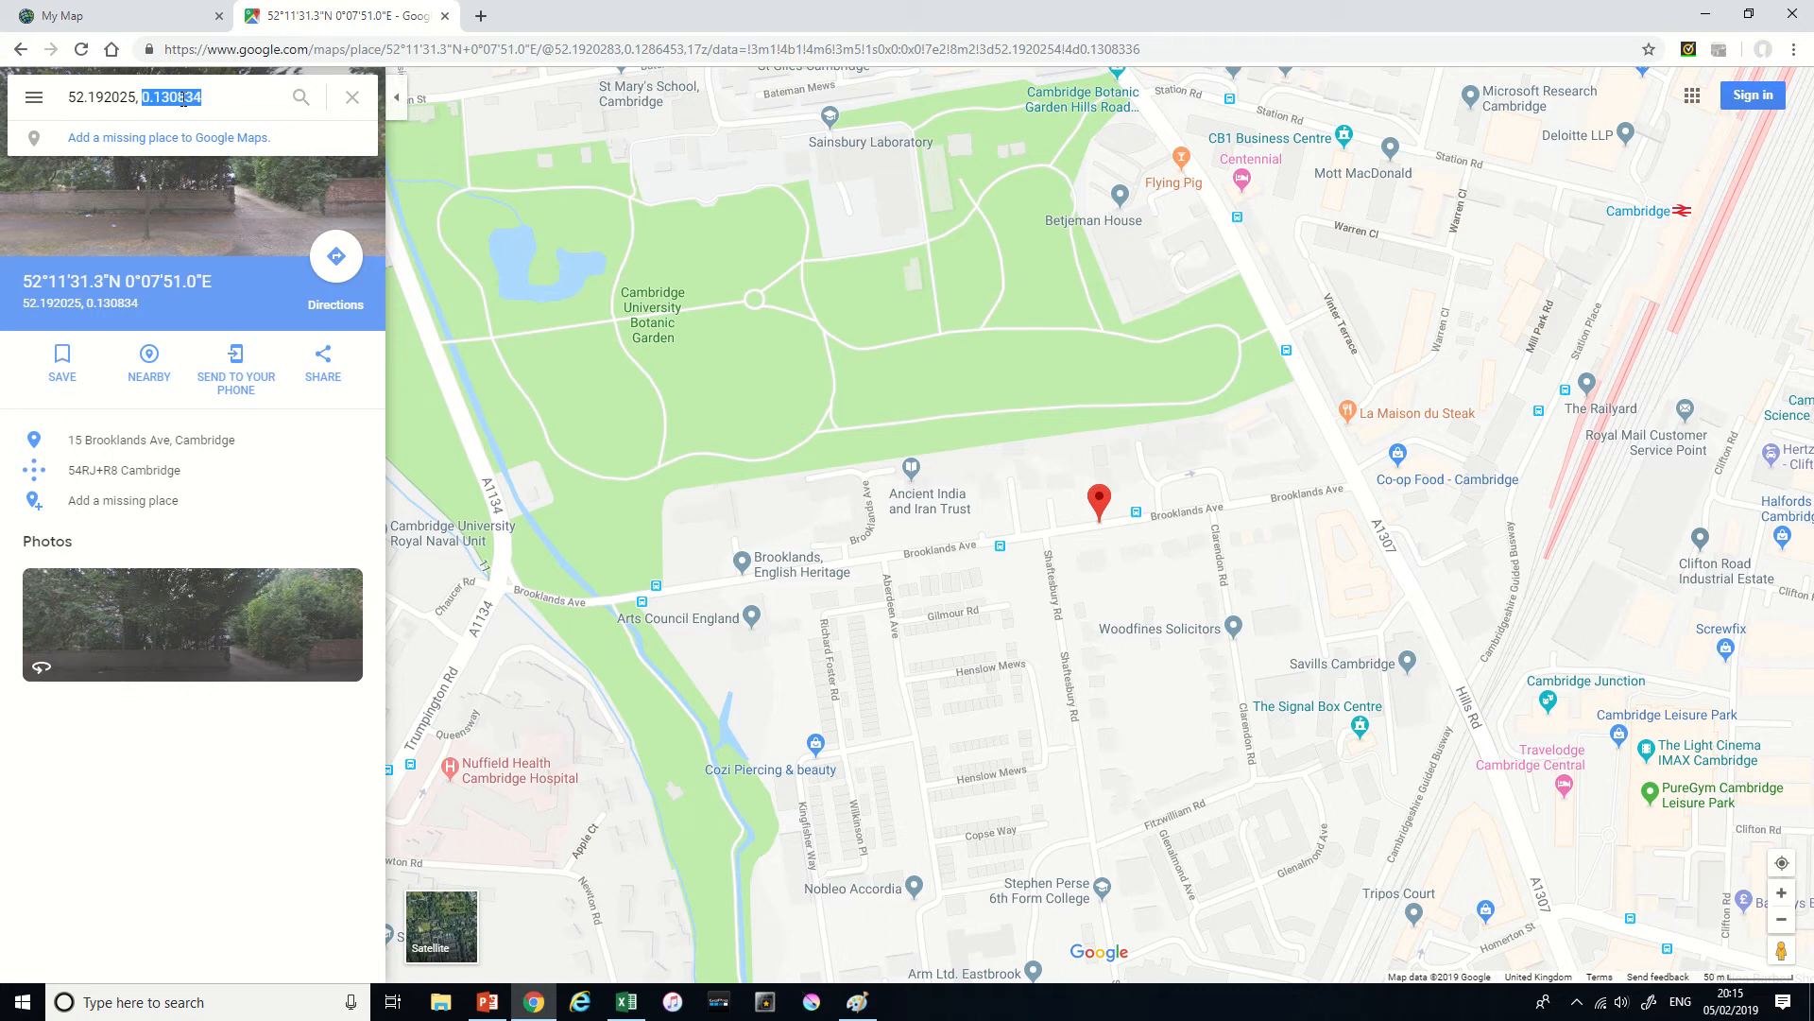
pyautogui.hotkey('ctrl', 'c')
pyautogui.hotkey('alt', 'Tab')
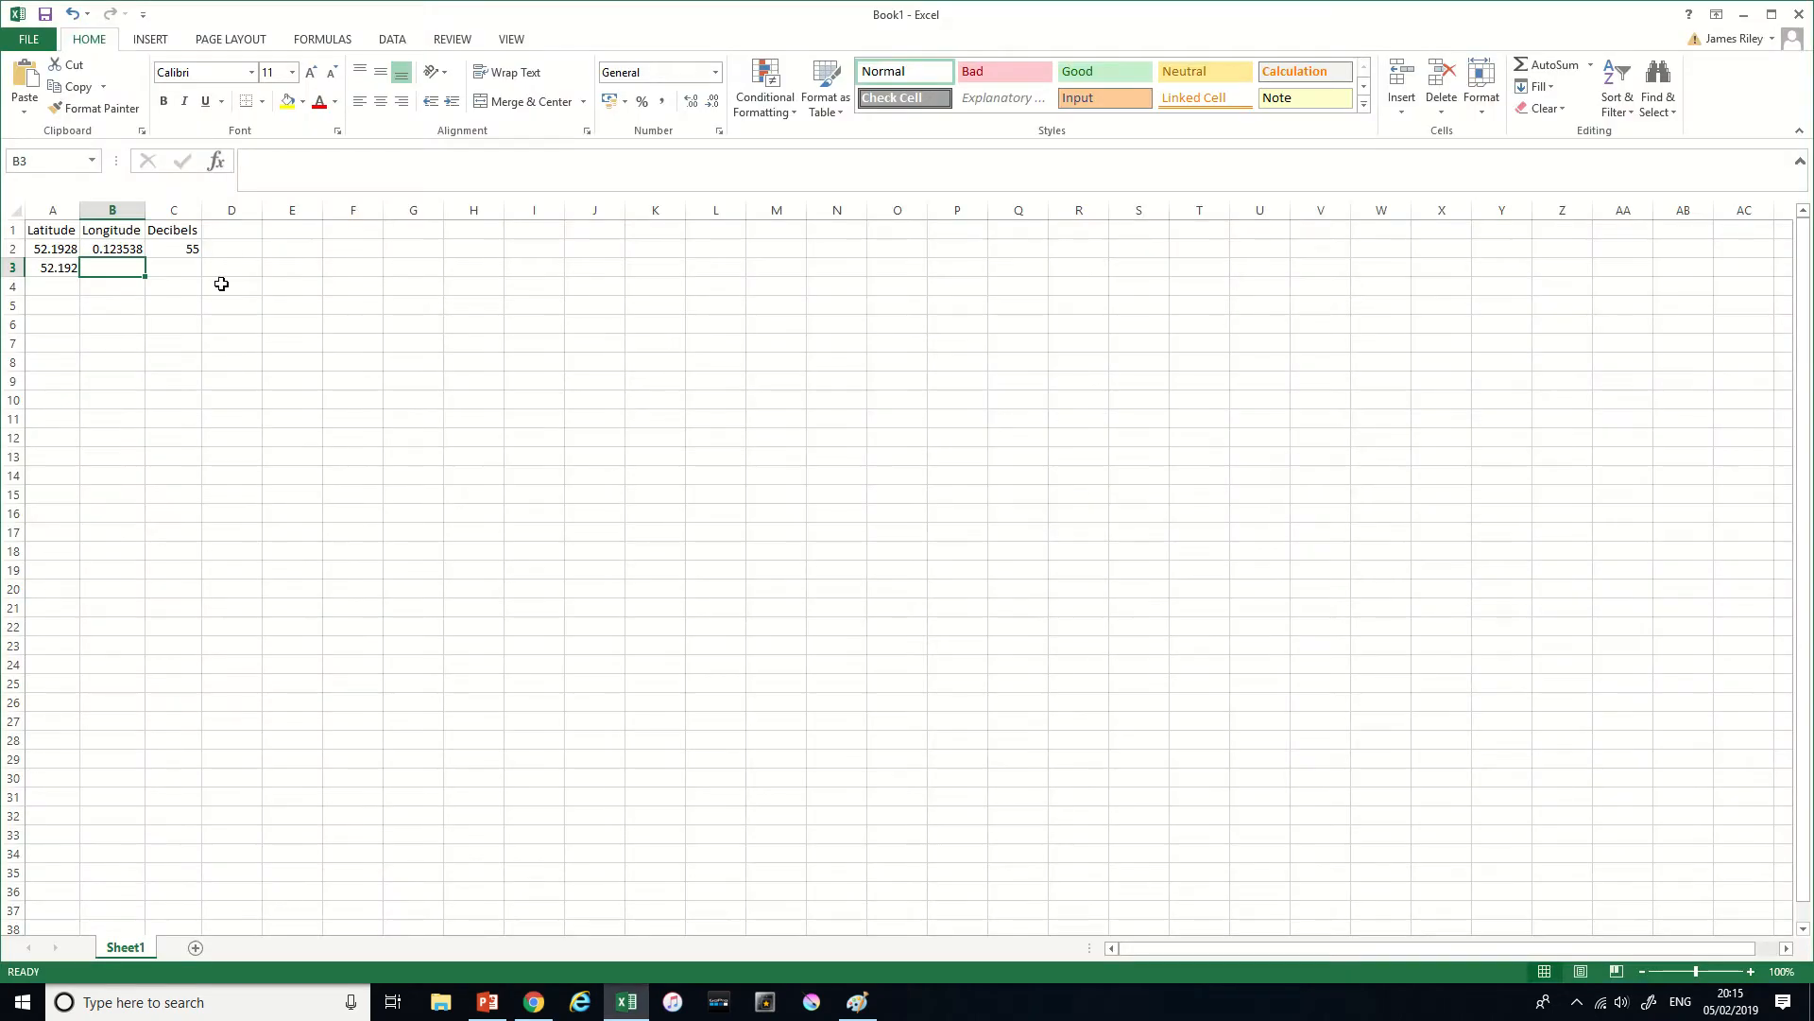
pyautogui.hotkey('ctrl', 'v')
pyautogui.moveTo(58, 208); pyautogui.dragTo(168, 209)
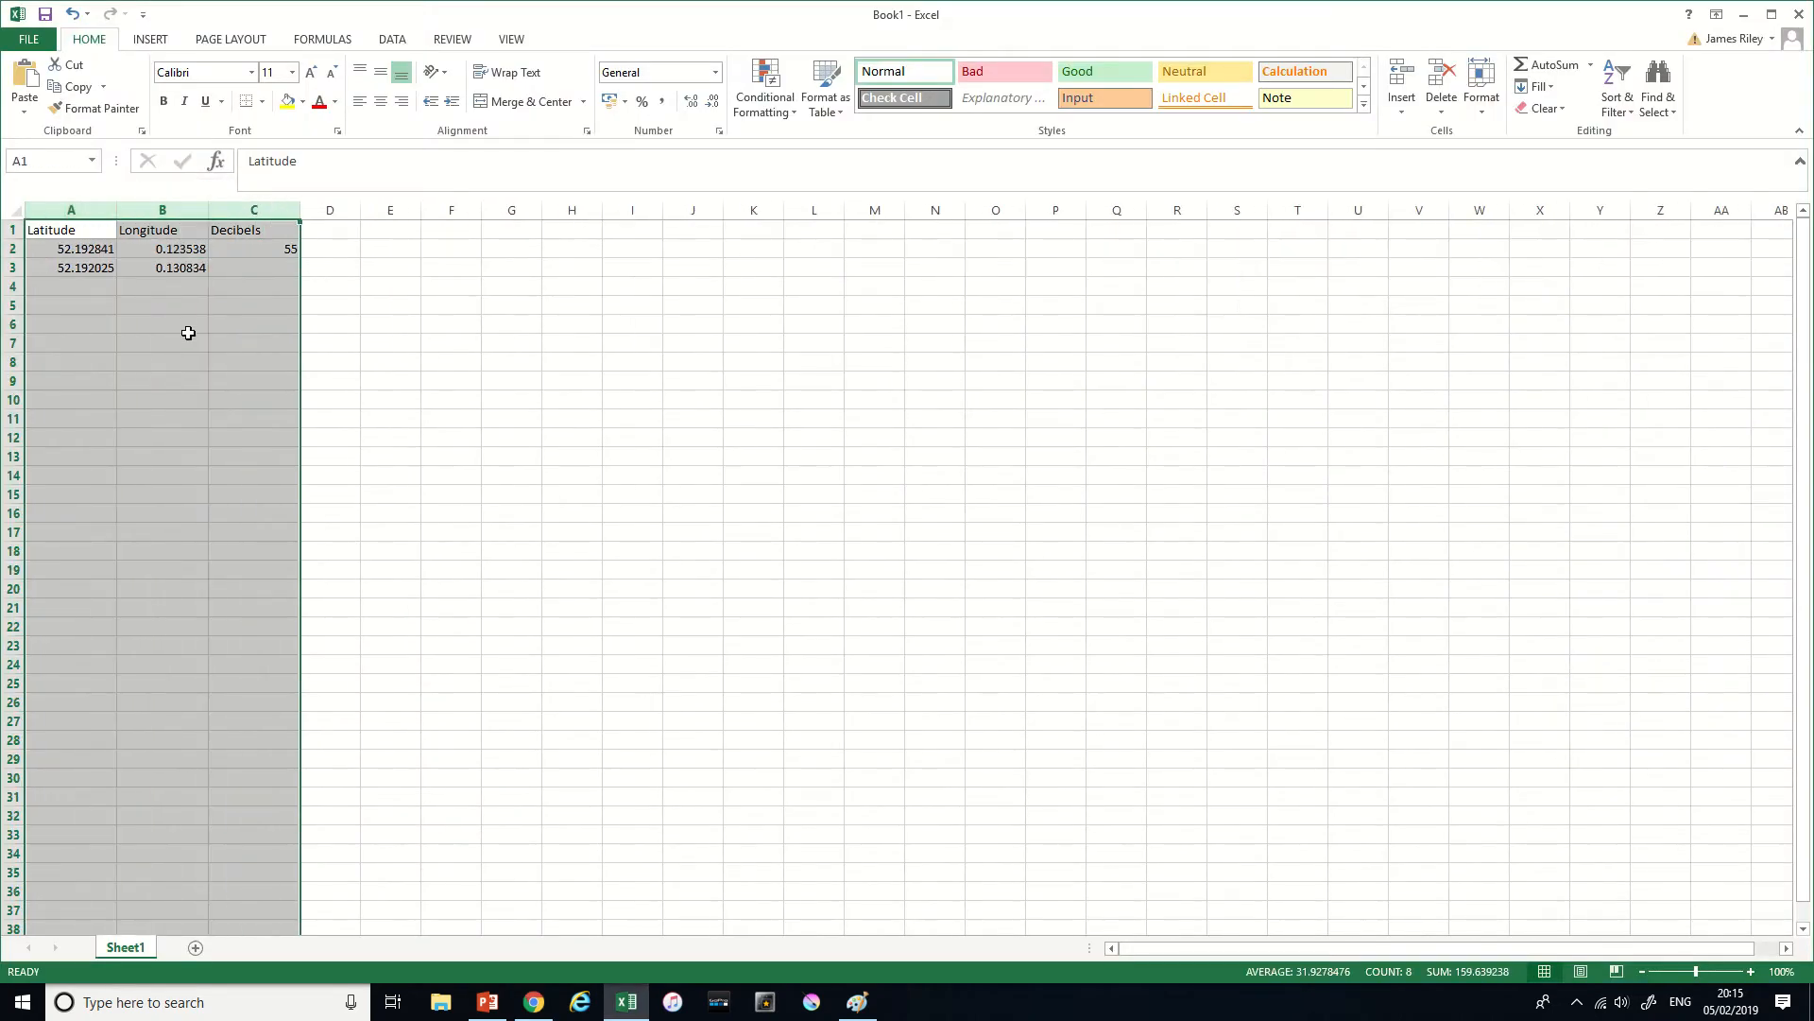
pyautogui.click(187, 324)
# - Check the Brooklands Ave reading in the Paint map and enter 38 in cell C3 of the Excel sheet
pyautogui.hotkey('alt', 'Tab')
pyautogui.hotkey('alt', 'Tab')
pyautogui.press('Tab')
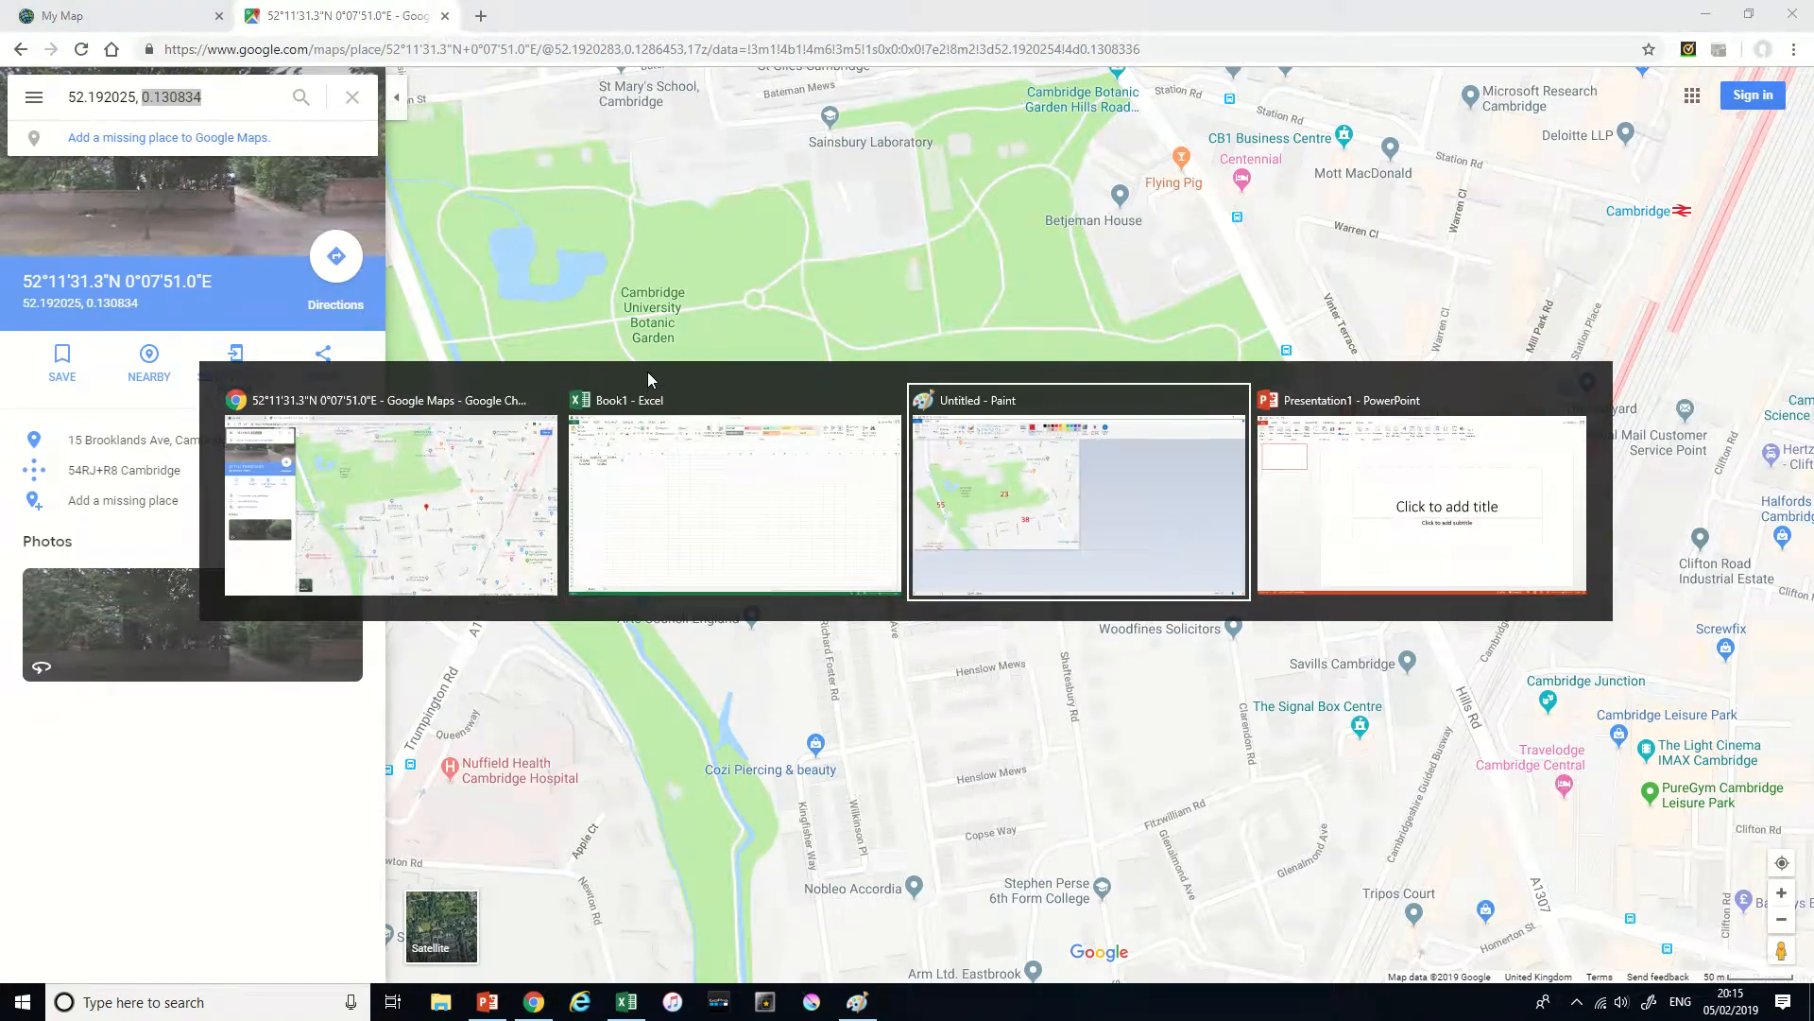
pyautogui.hotkey('alt', 'Tab')
pyautogui.hotkey('alt', 'Tab')
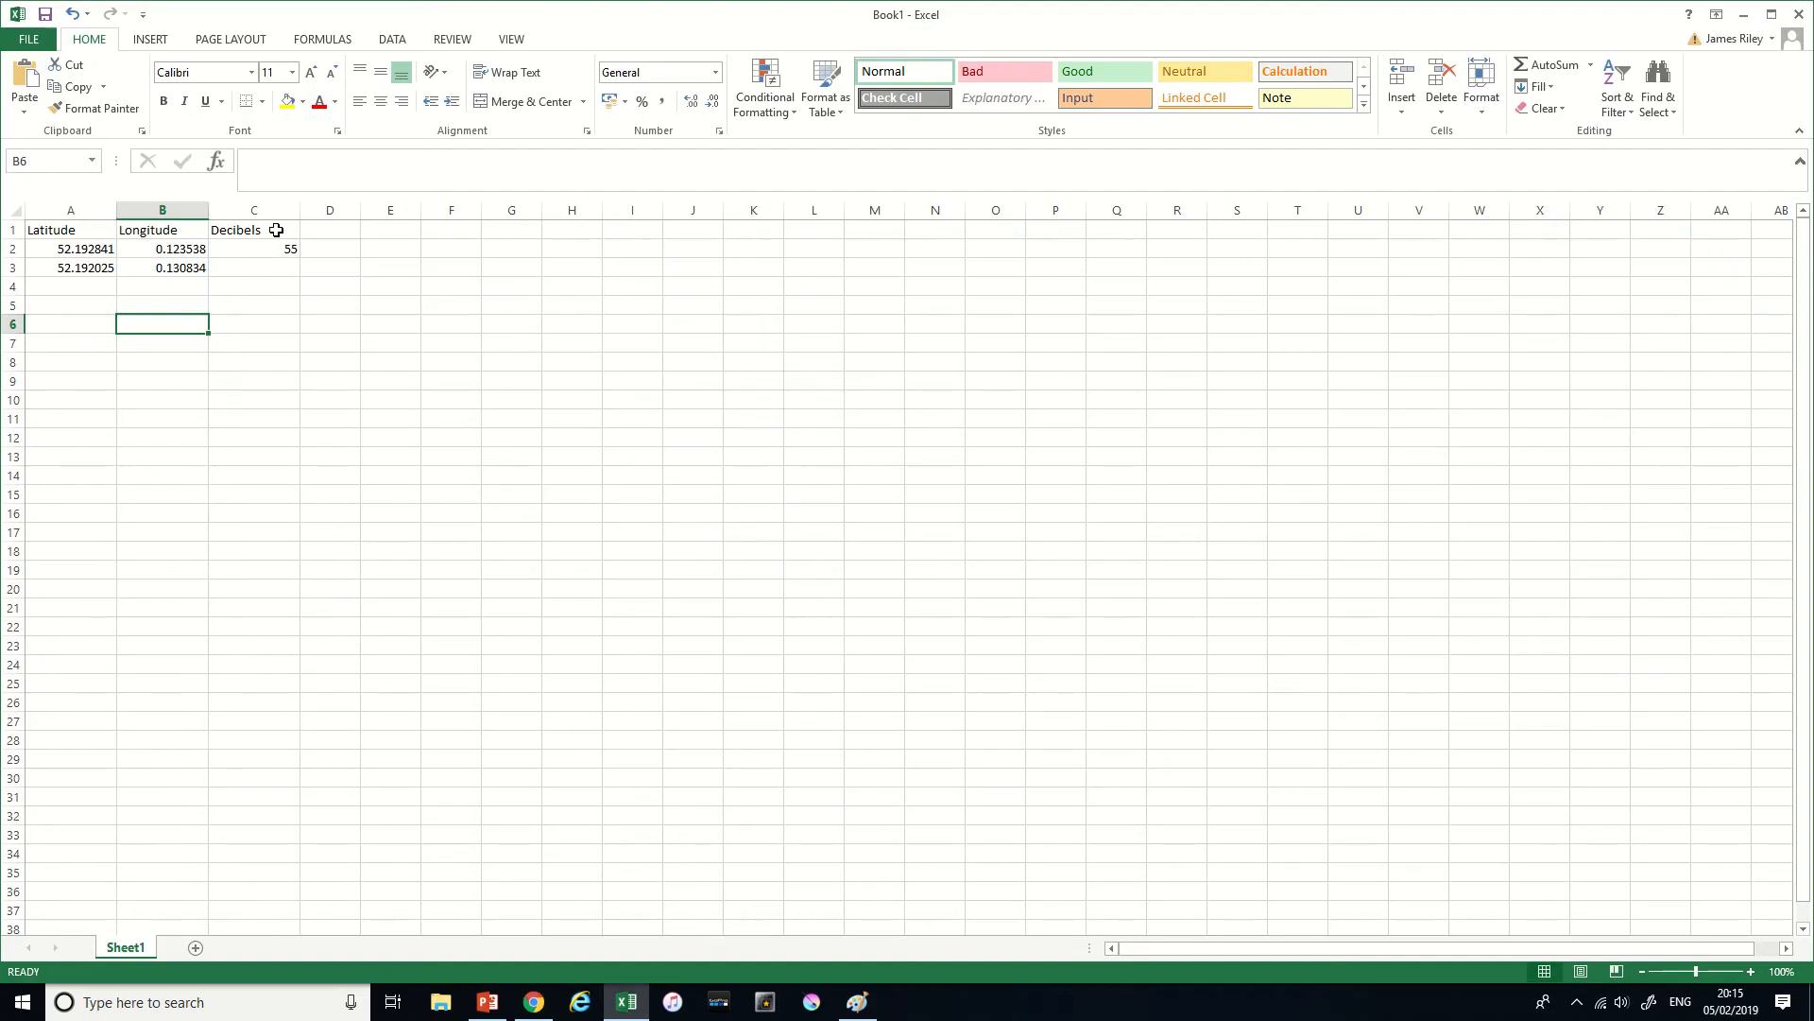
pyautogui.click(244, 267)
pyautogui.write('38')
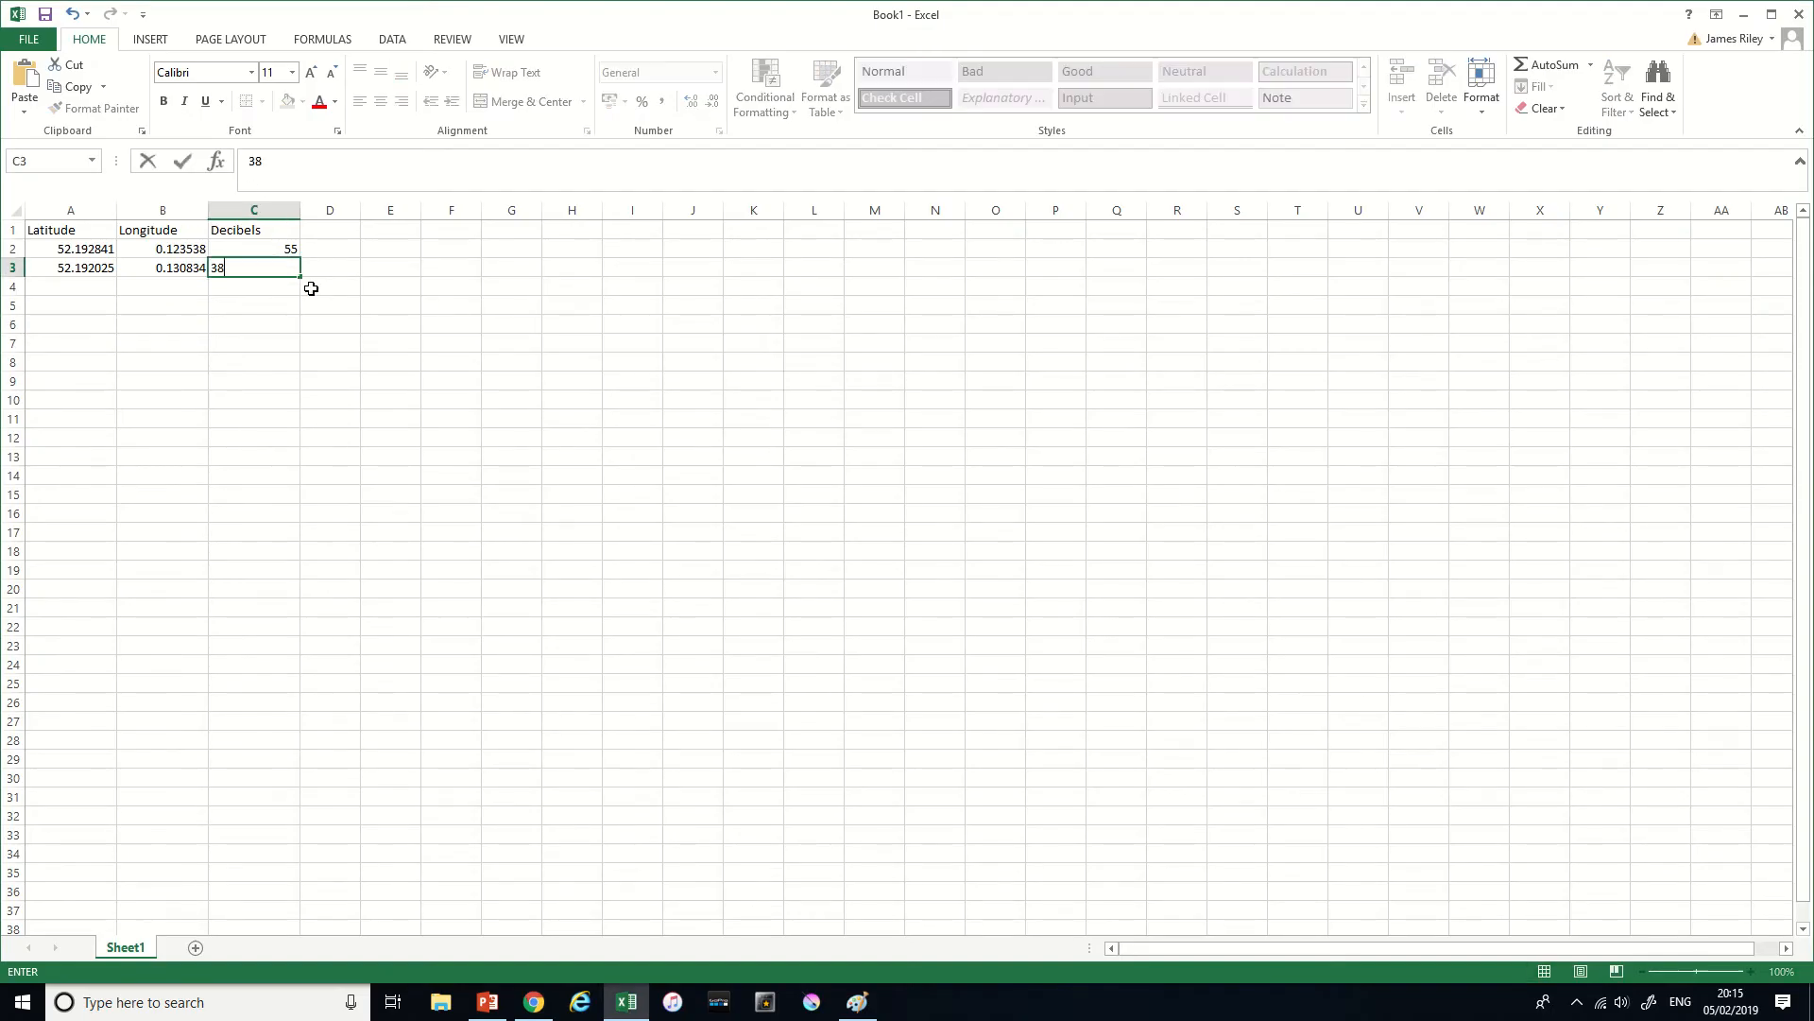
pyautogui.press('Return')
pyautogui.press('Down')
pyautogui.press('Left')
pyautogui.press('Left')
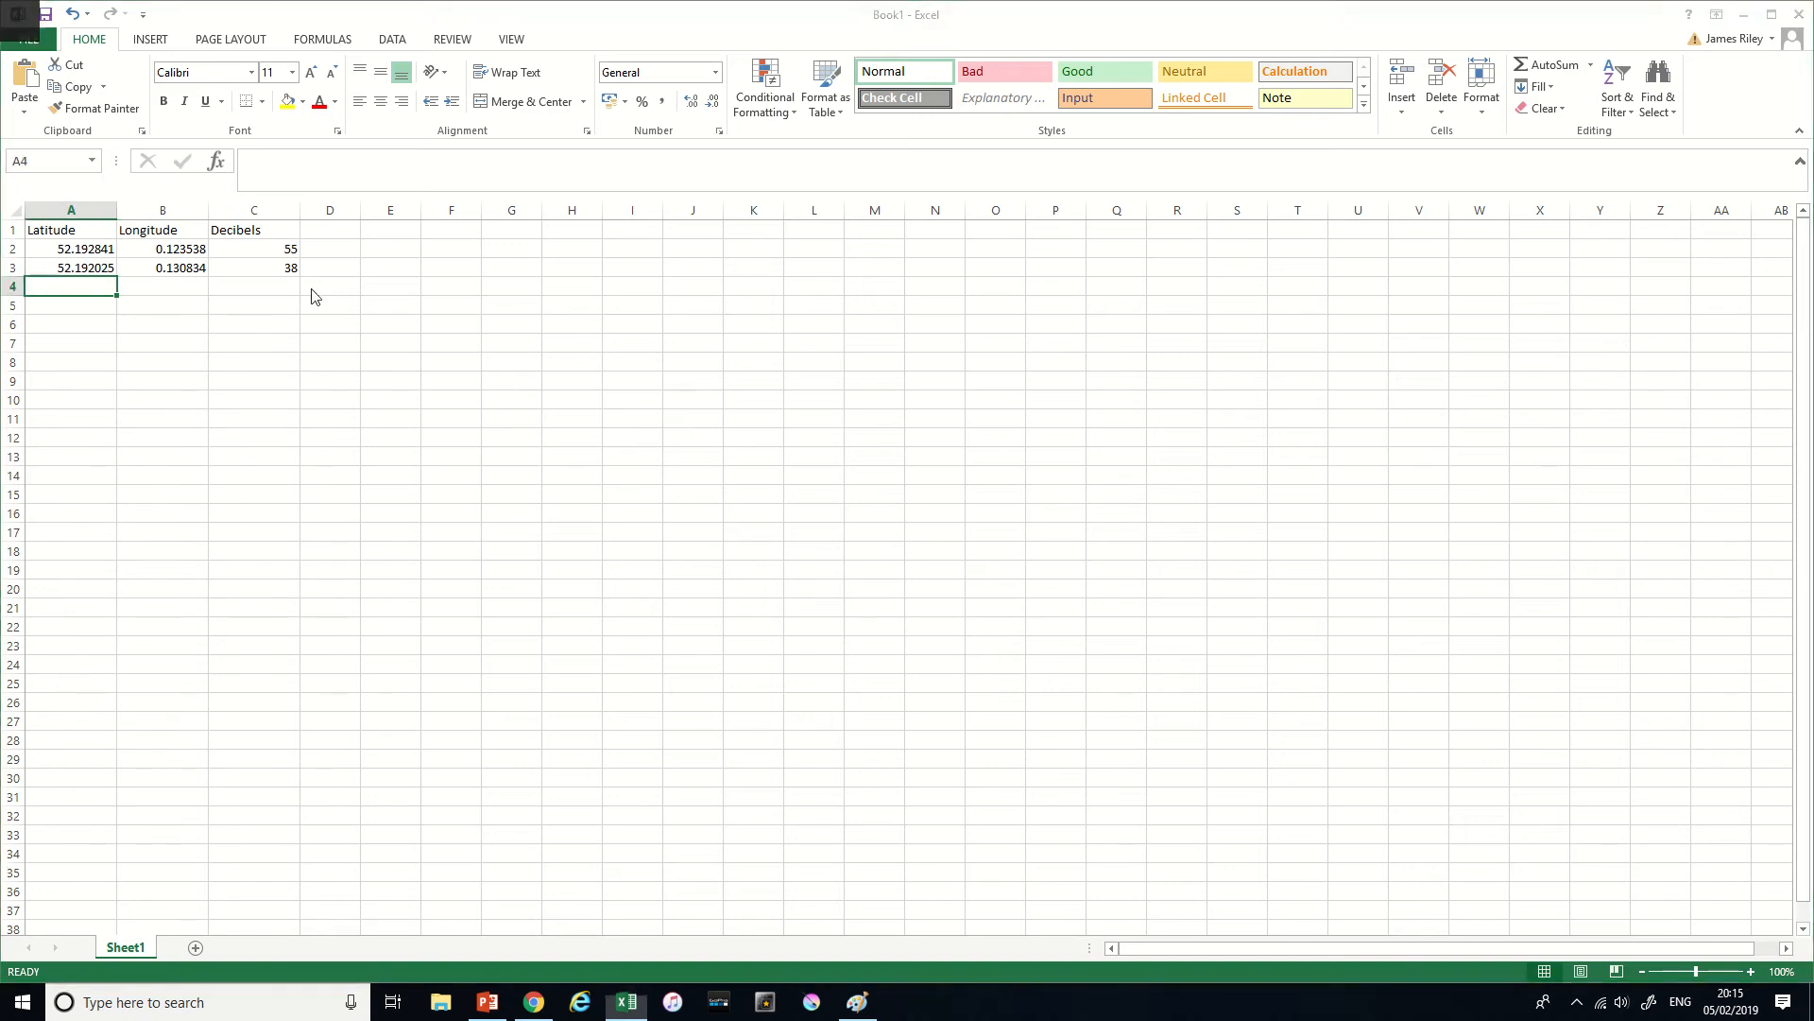
# - Locate the 23 reading in the Paint map, look up its point on the botanic garden path in Google Maps and open the location details
pyautogui.hotkey('alt', 'Tab')
pyautogui.hotkey('alt', 'Tab')
pyautogui.press('Tab')
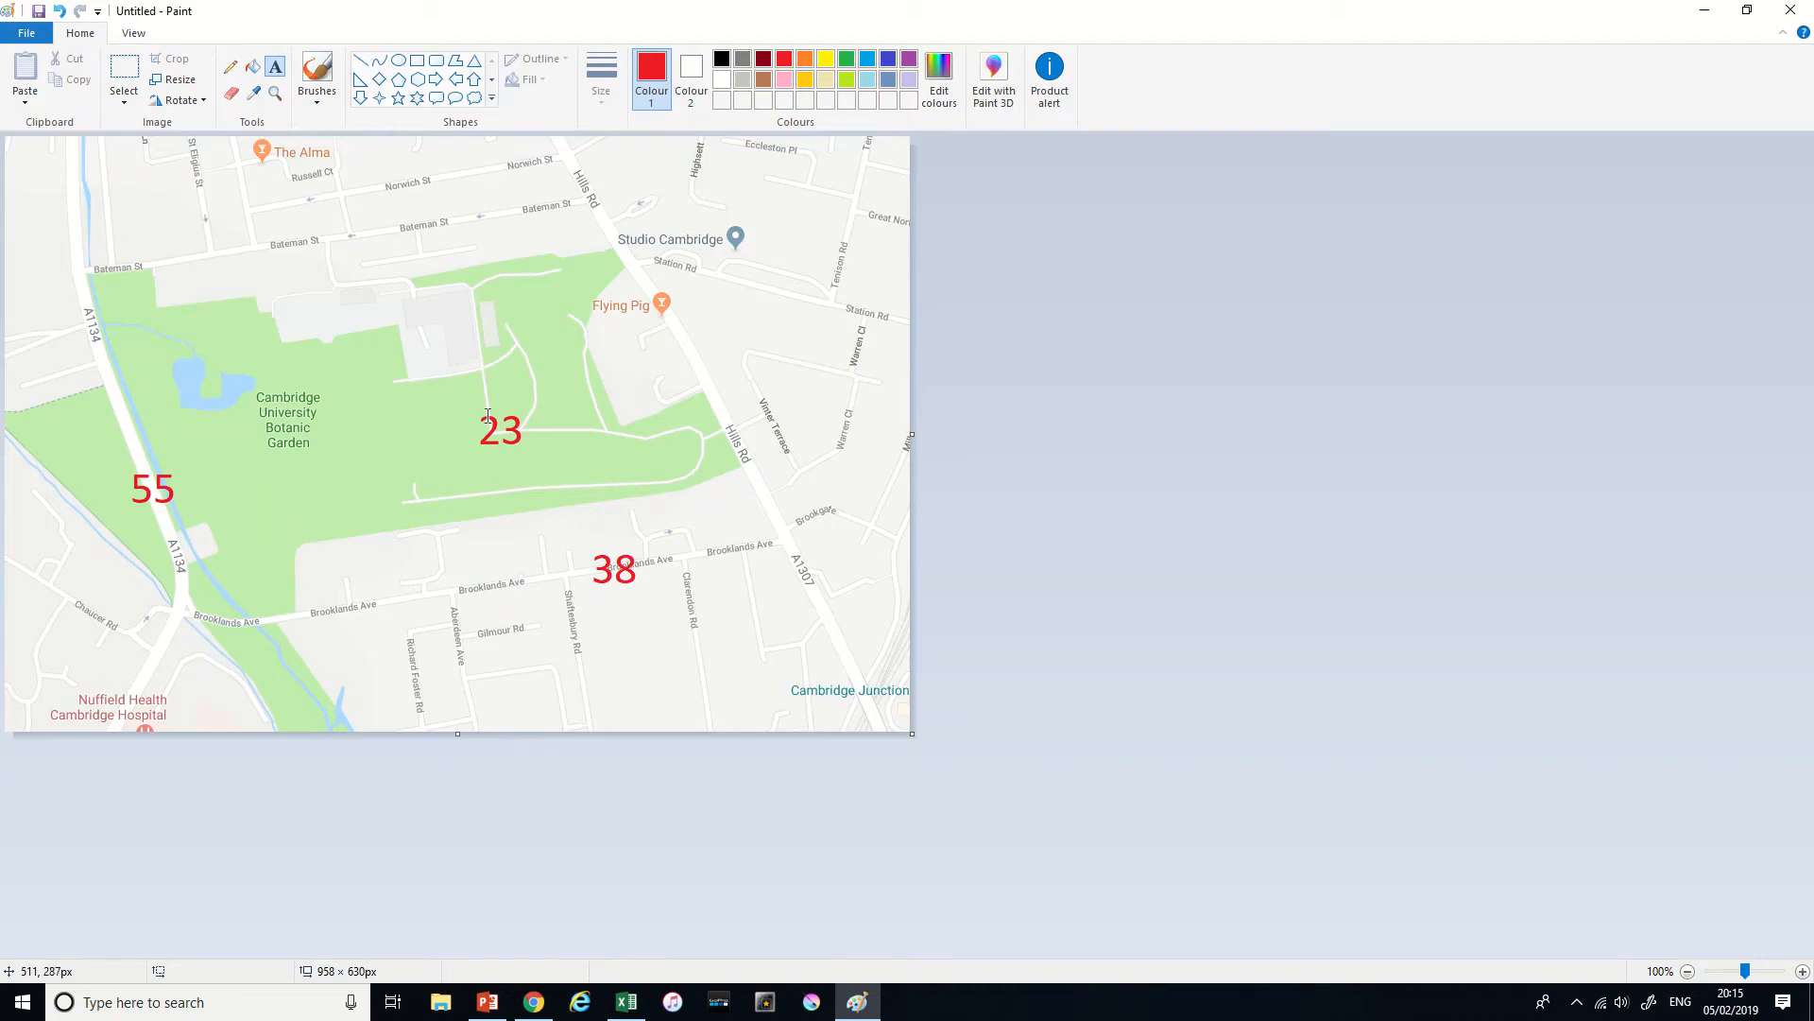
pyautogui.hotkey('alt', 'Tab')
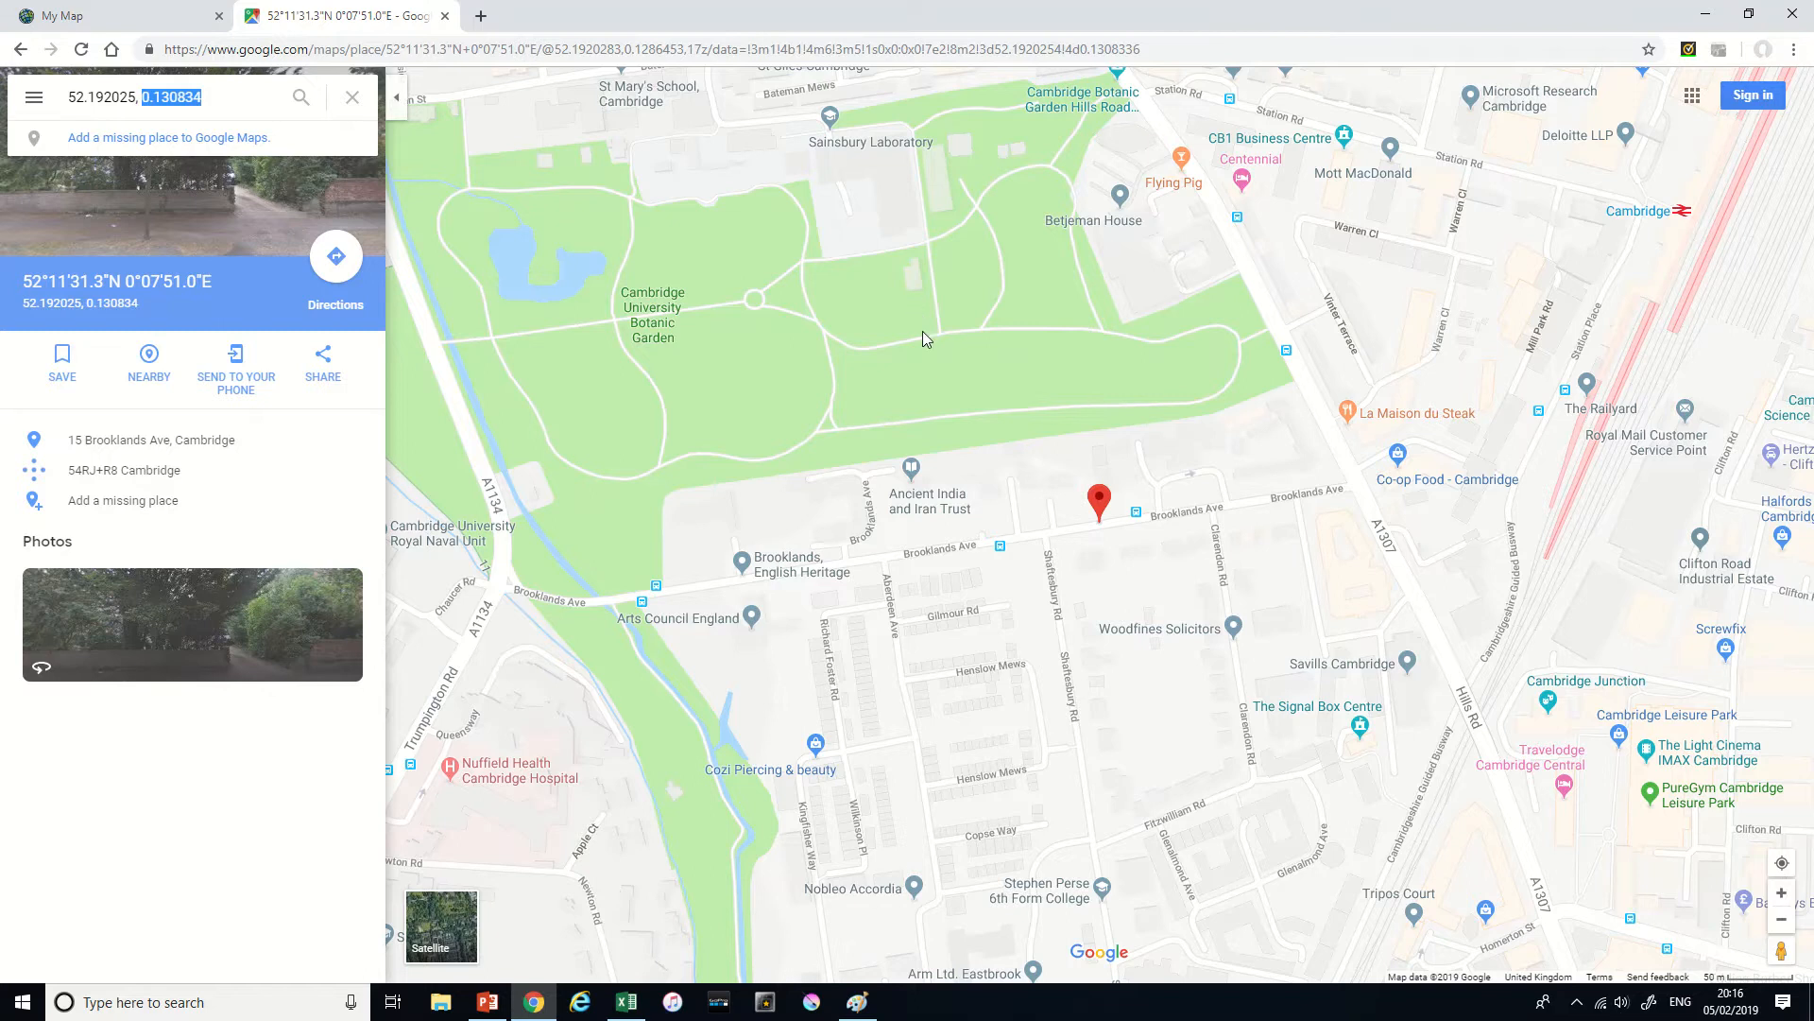
pyautogui.rightClick(940, 333)
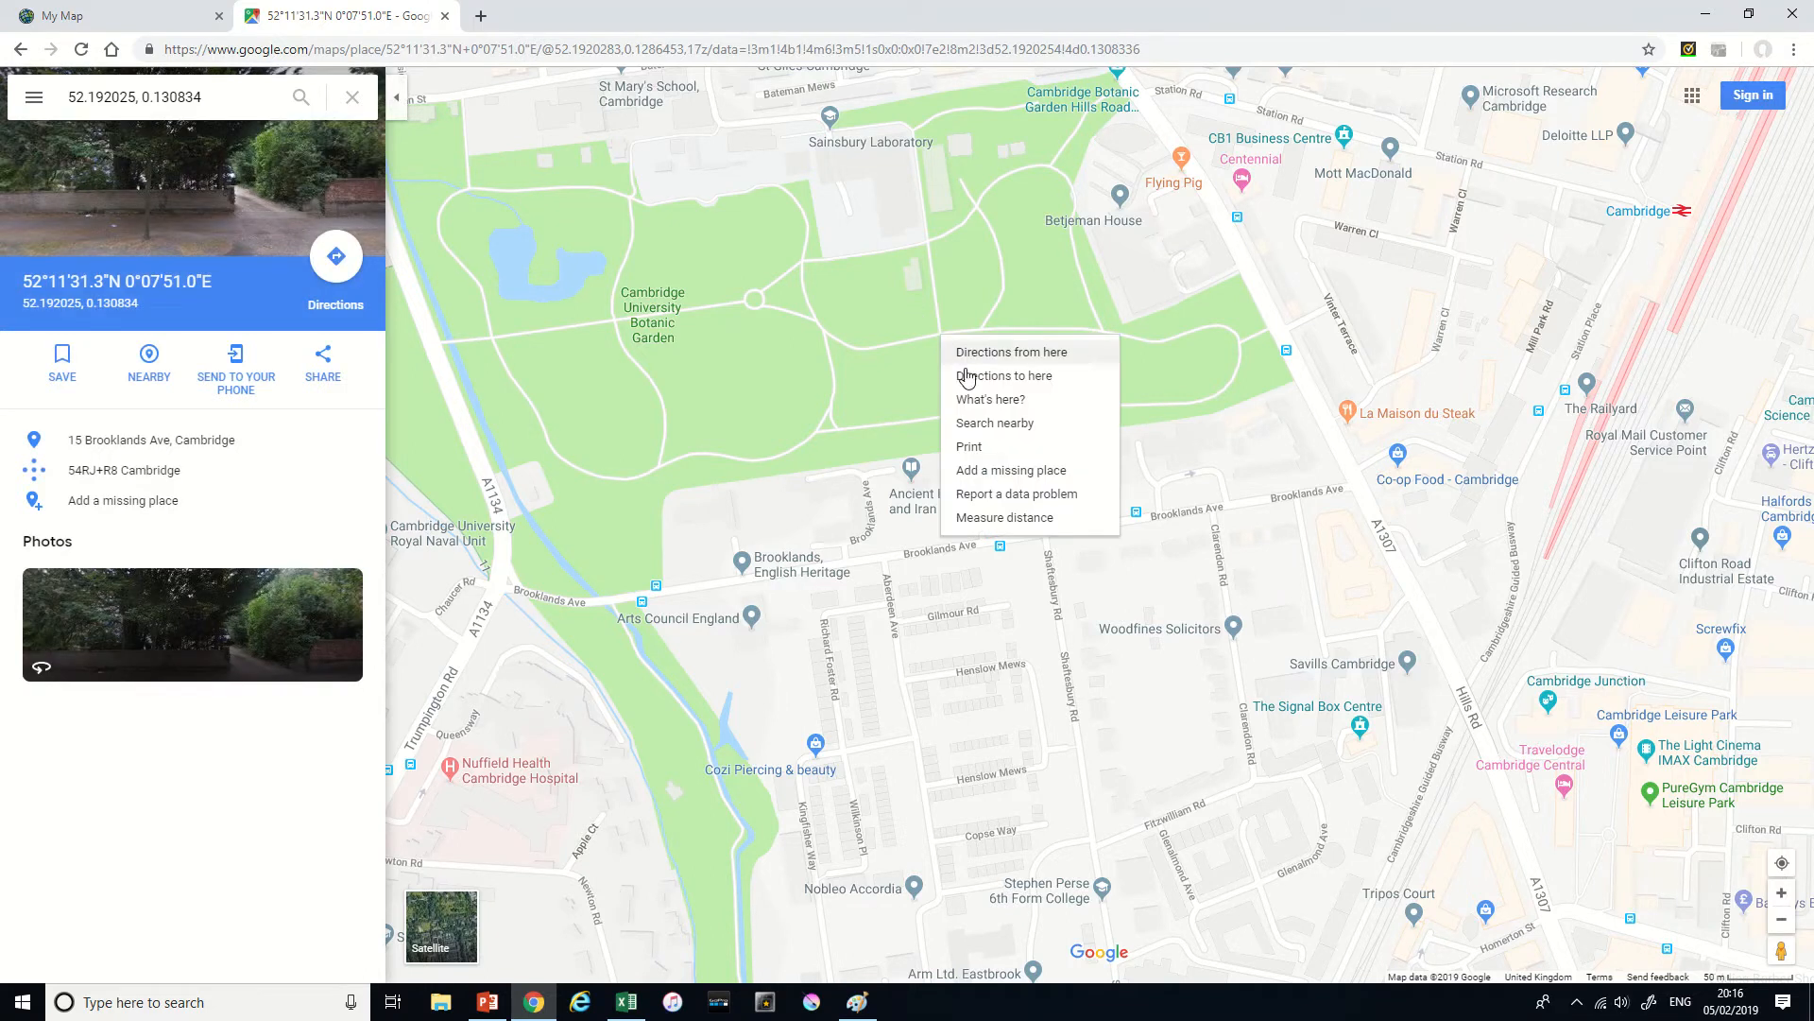
pyautogui.click(975, 404)
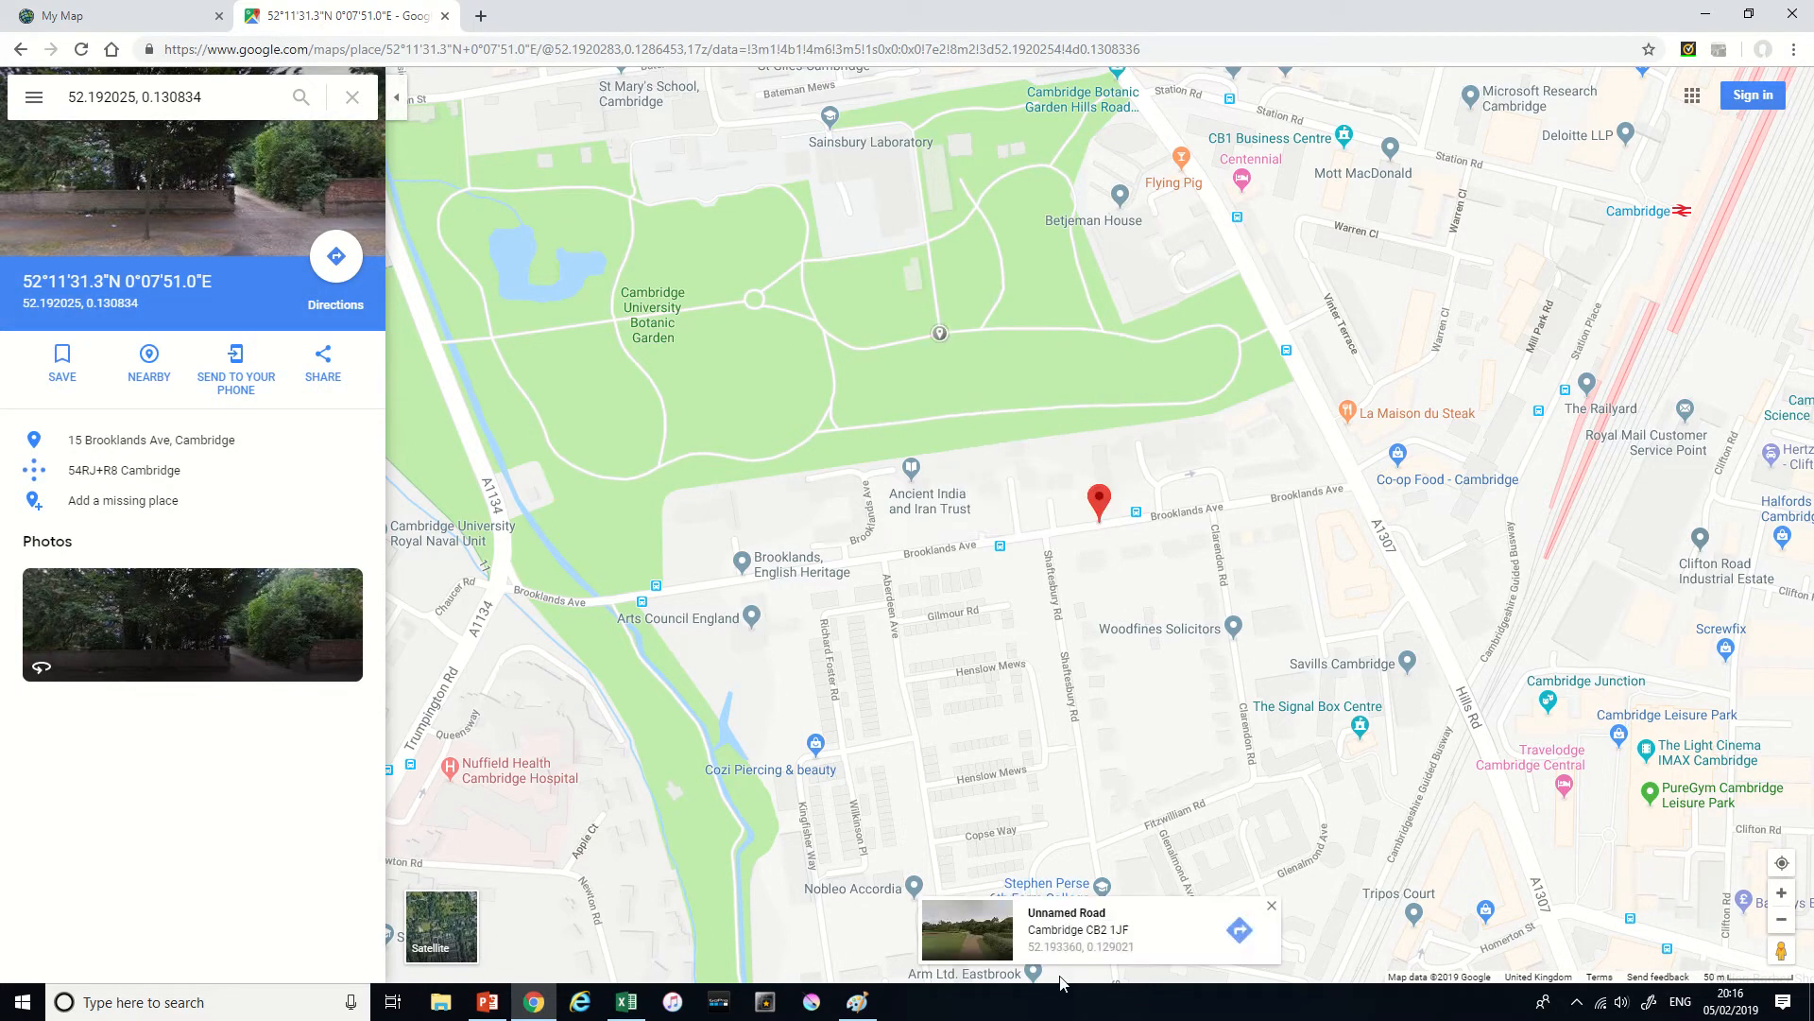
pyautogui.click(1072, 948)
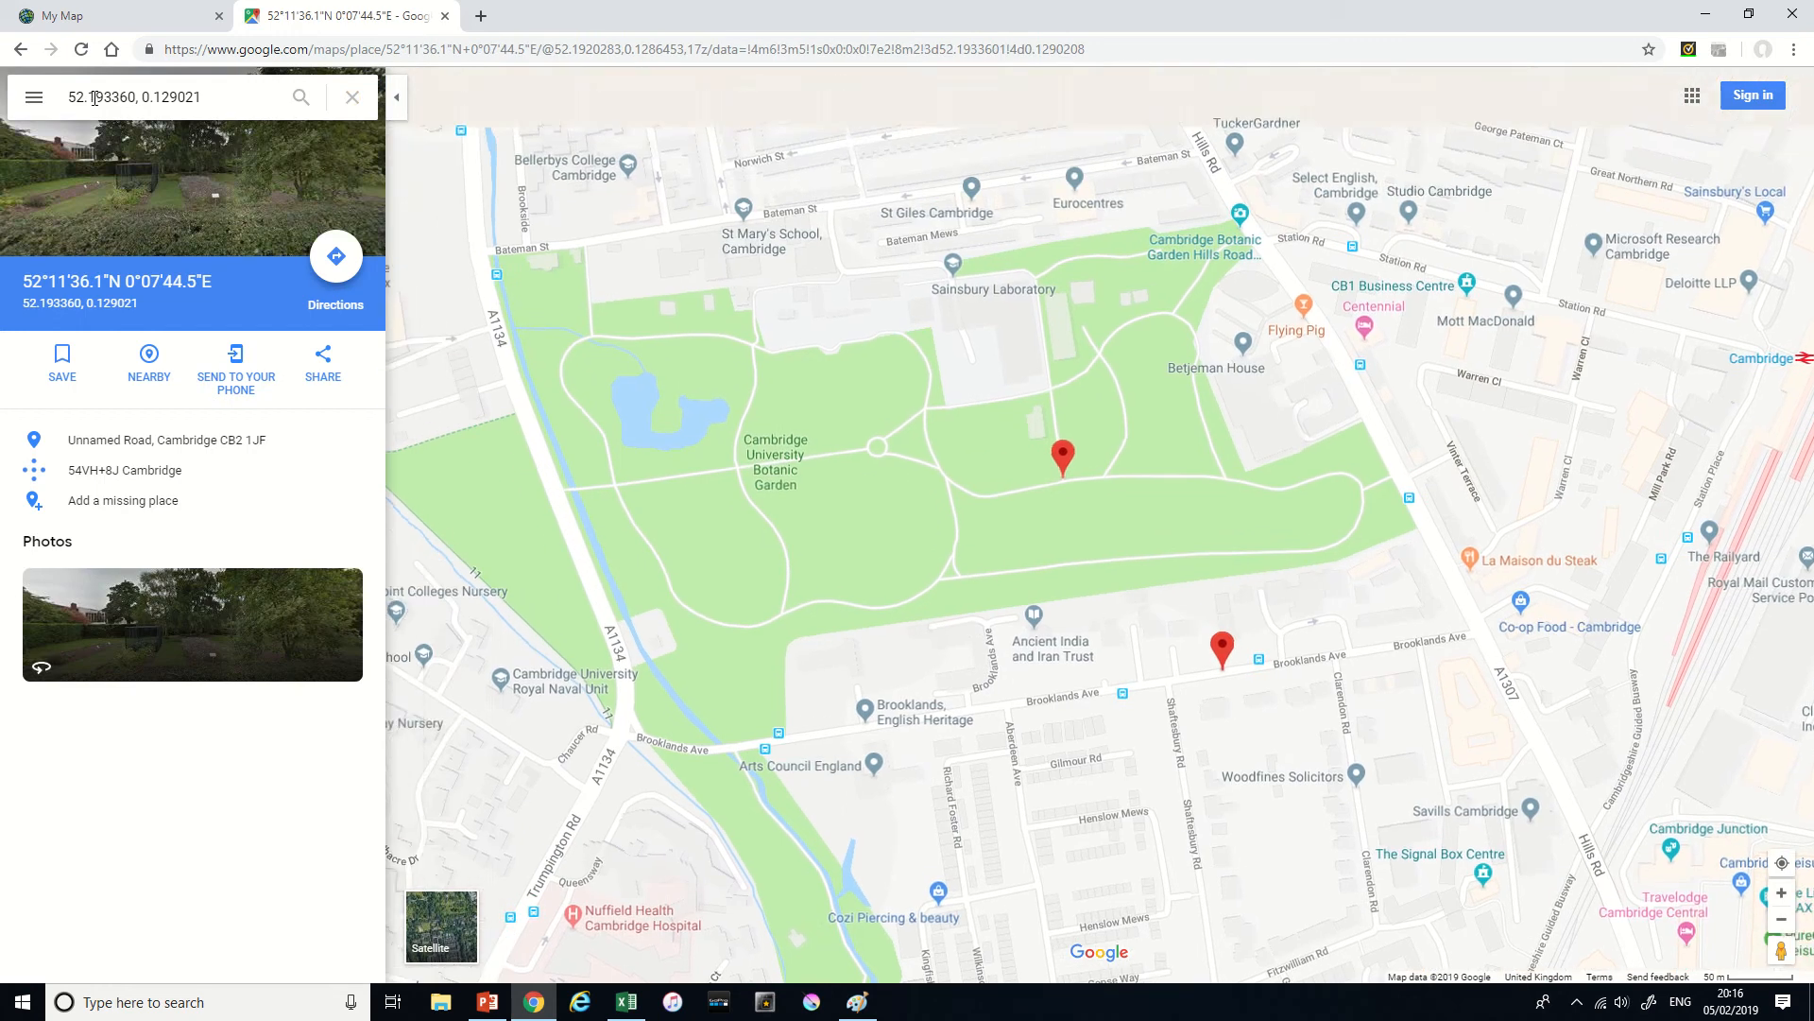
# - Copy the garden point's latitude, 52.193360, from Google Maps into cell A4 of the Excel sheet
pyautogui.moveTo(103, 100); pyautogui.dragTo(131, 100)
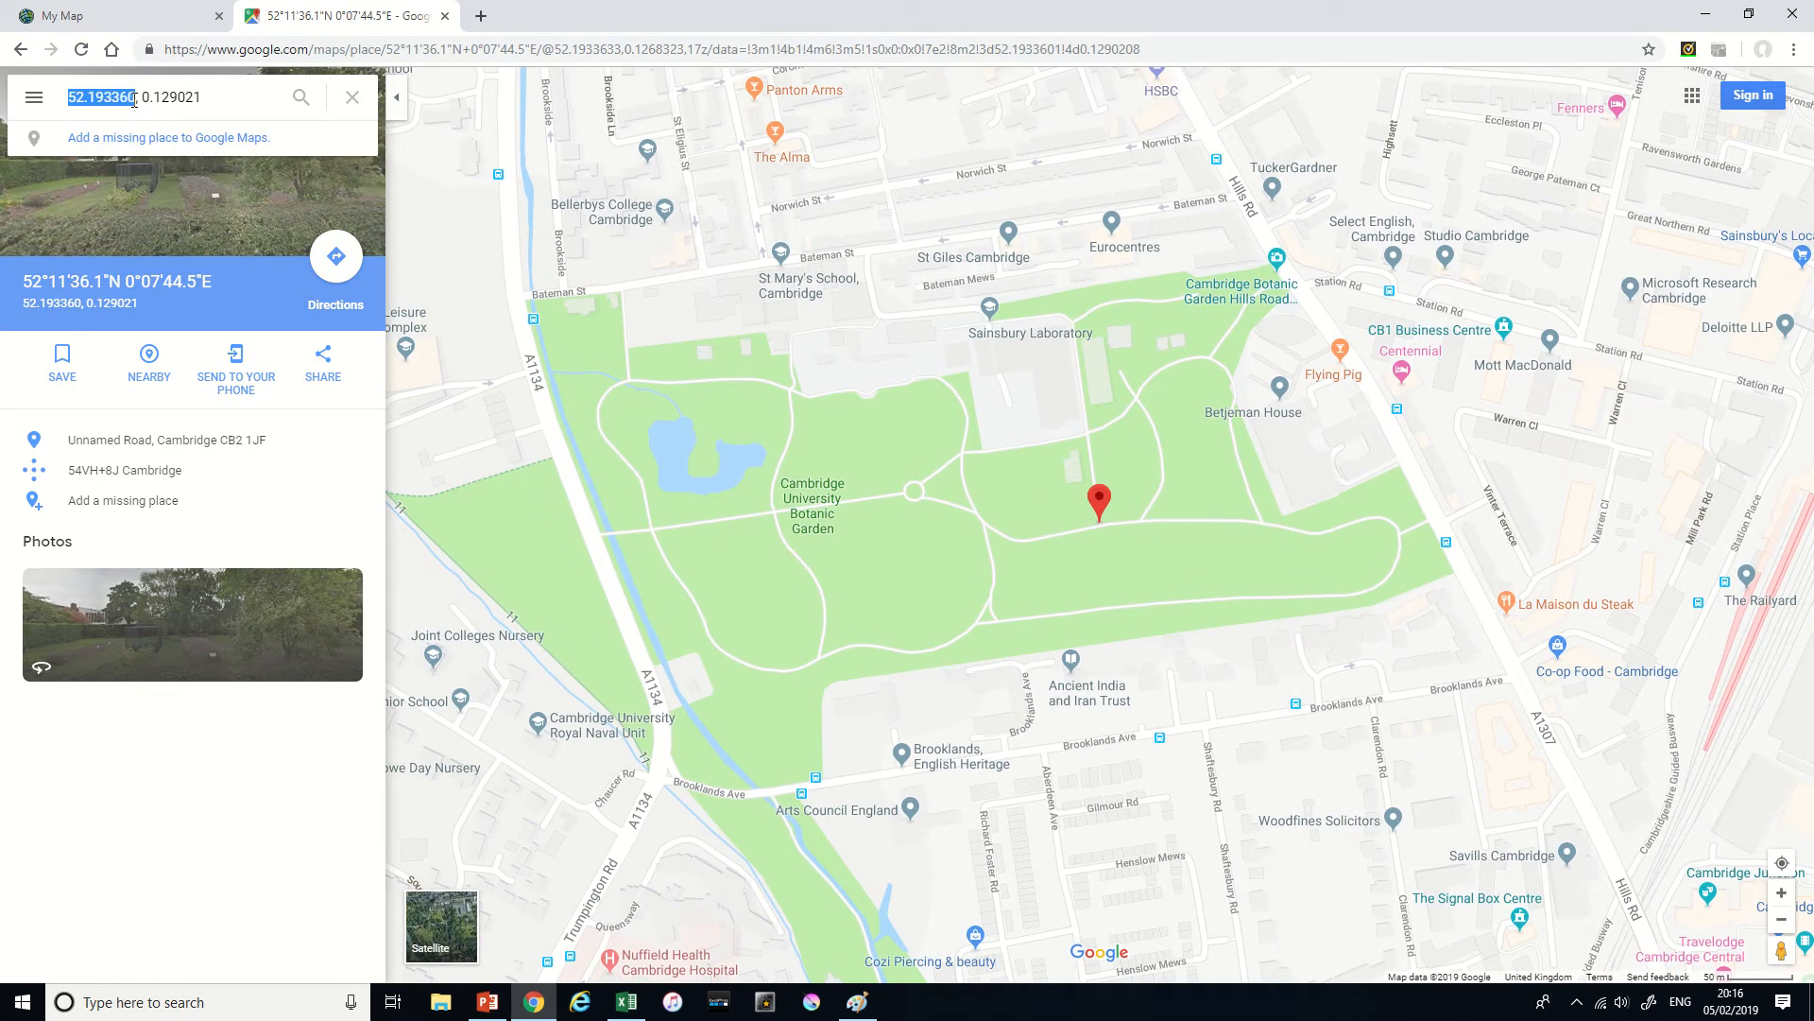
pyautogui.hotkey('alt', 'Tab')
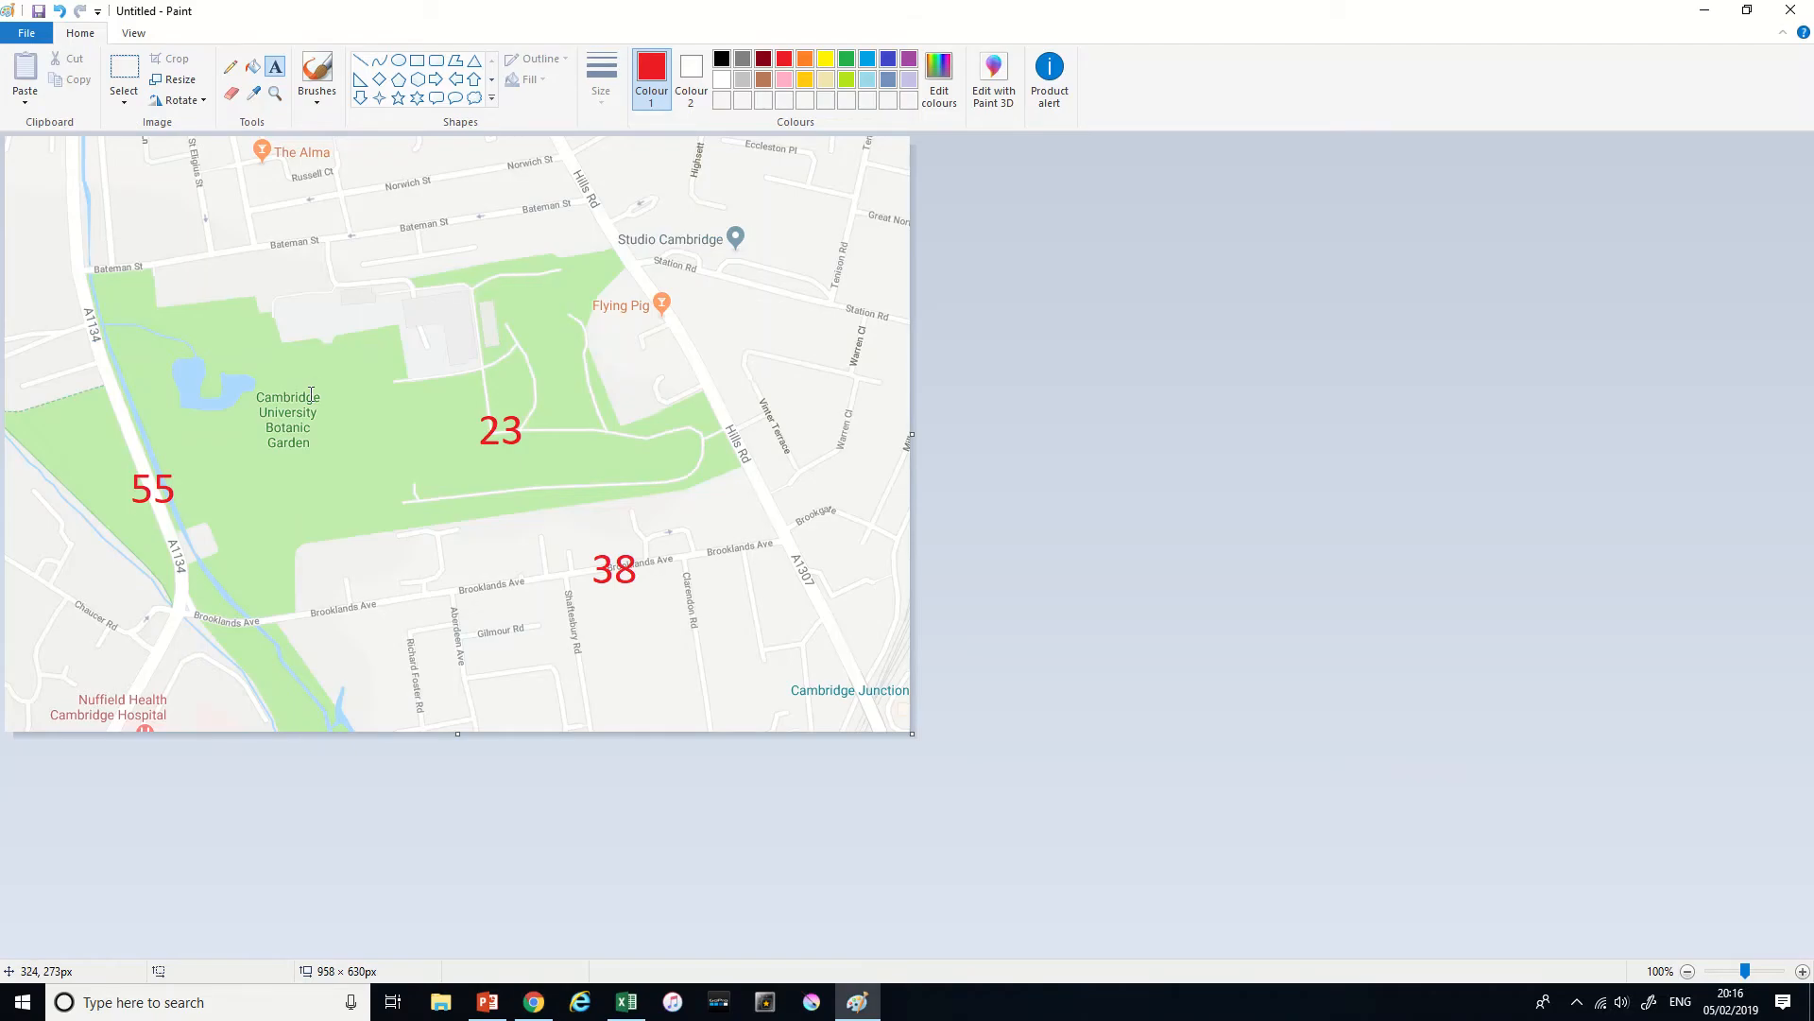
pyautogui.hotkey('alt', 'Tab')
pyautogui.press('Tab')
pyautogui.hotkey('ctrl', 'v')
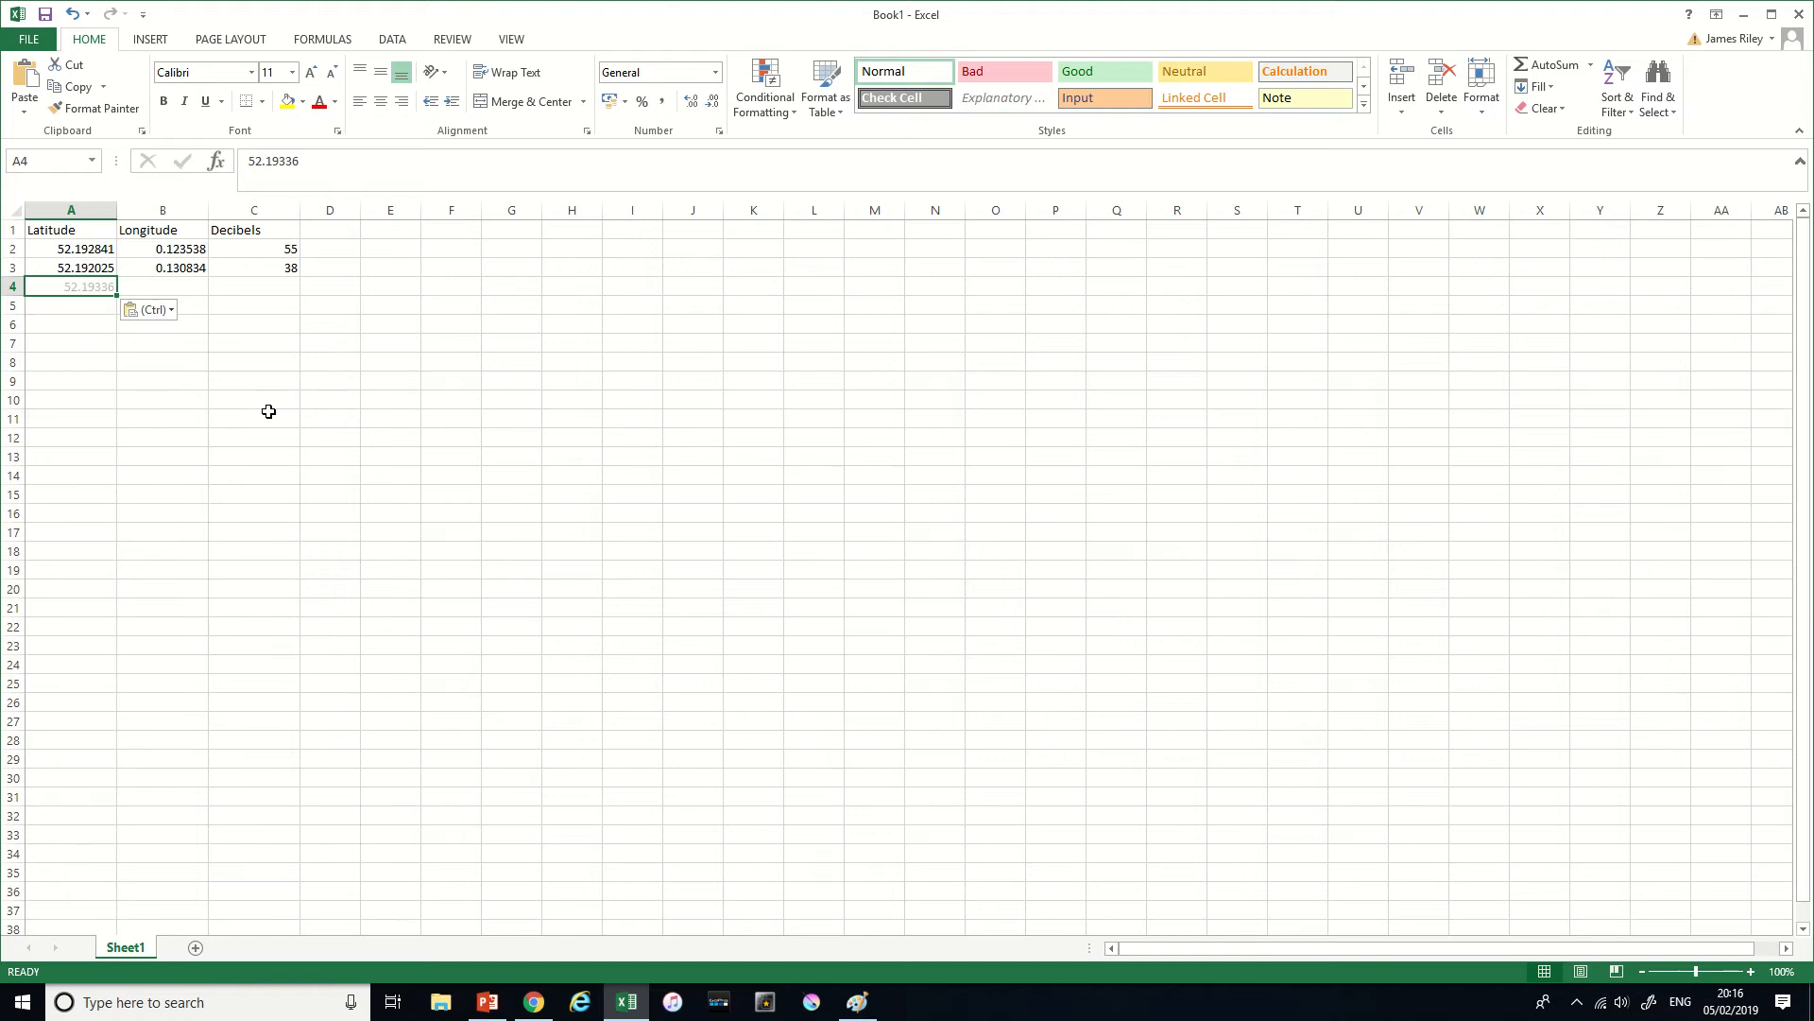
pyautogui.press('Tab')
# - Copy the garden point's longitude, 0.129021, from Google Maps into cell B4 of the Excel sheet
pyautogui.hotkey('alt', 'Tab')
pyautogui.press('Tab')
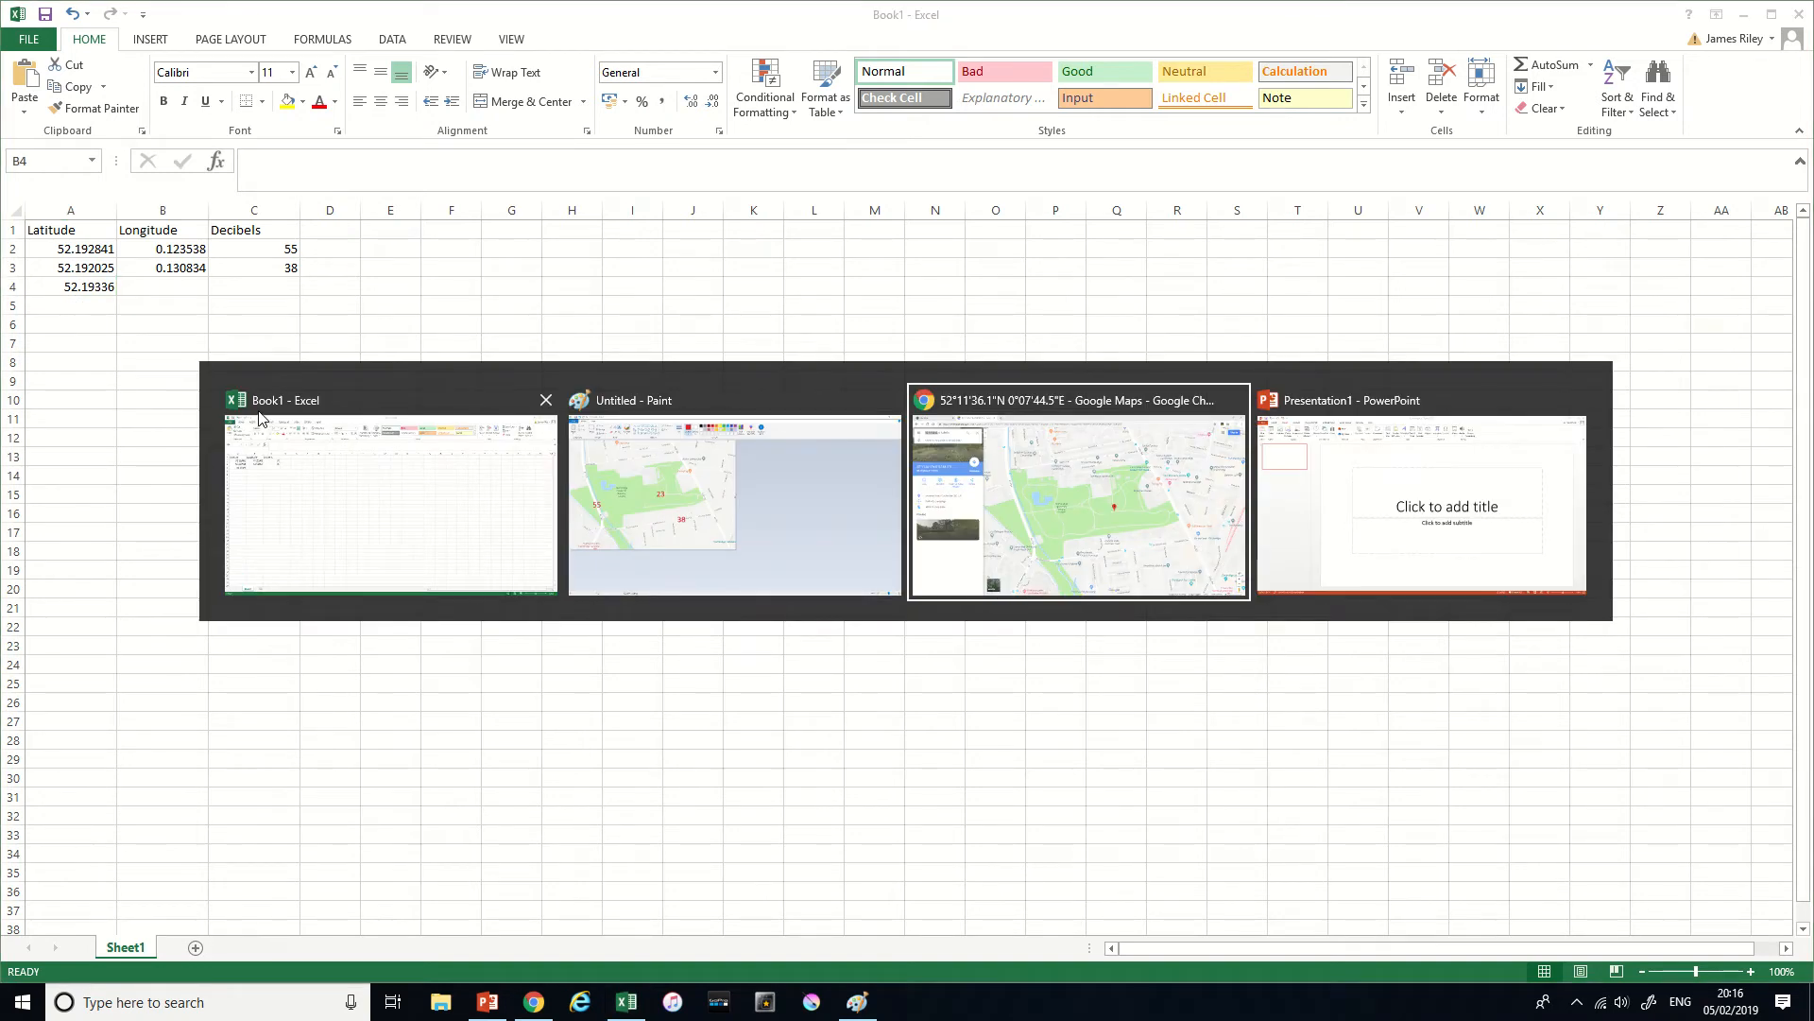
pyautogui.moveTo(143, 97); pyautogui.dragTo(205, 95)
pyautogui.hotkey('ctrl', 'c')
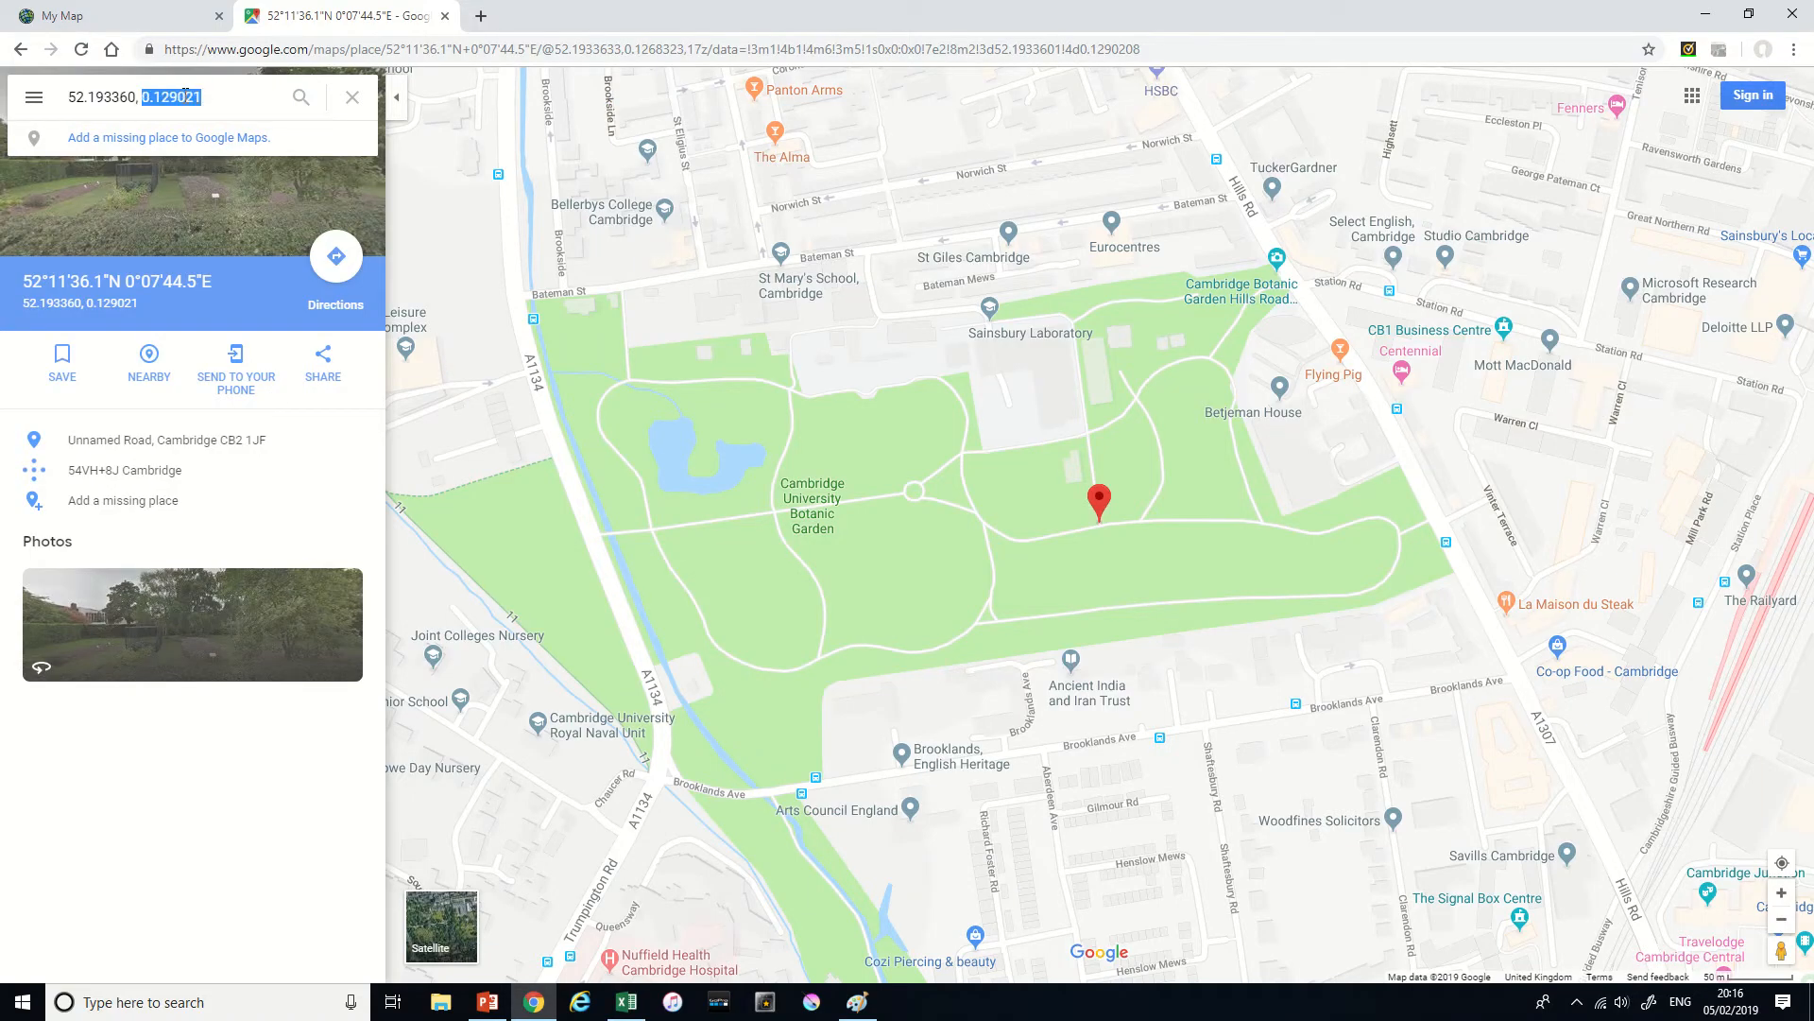
pyautogui.hotkey('alt', 'Tab')
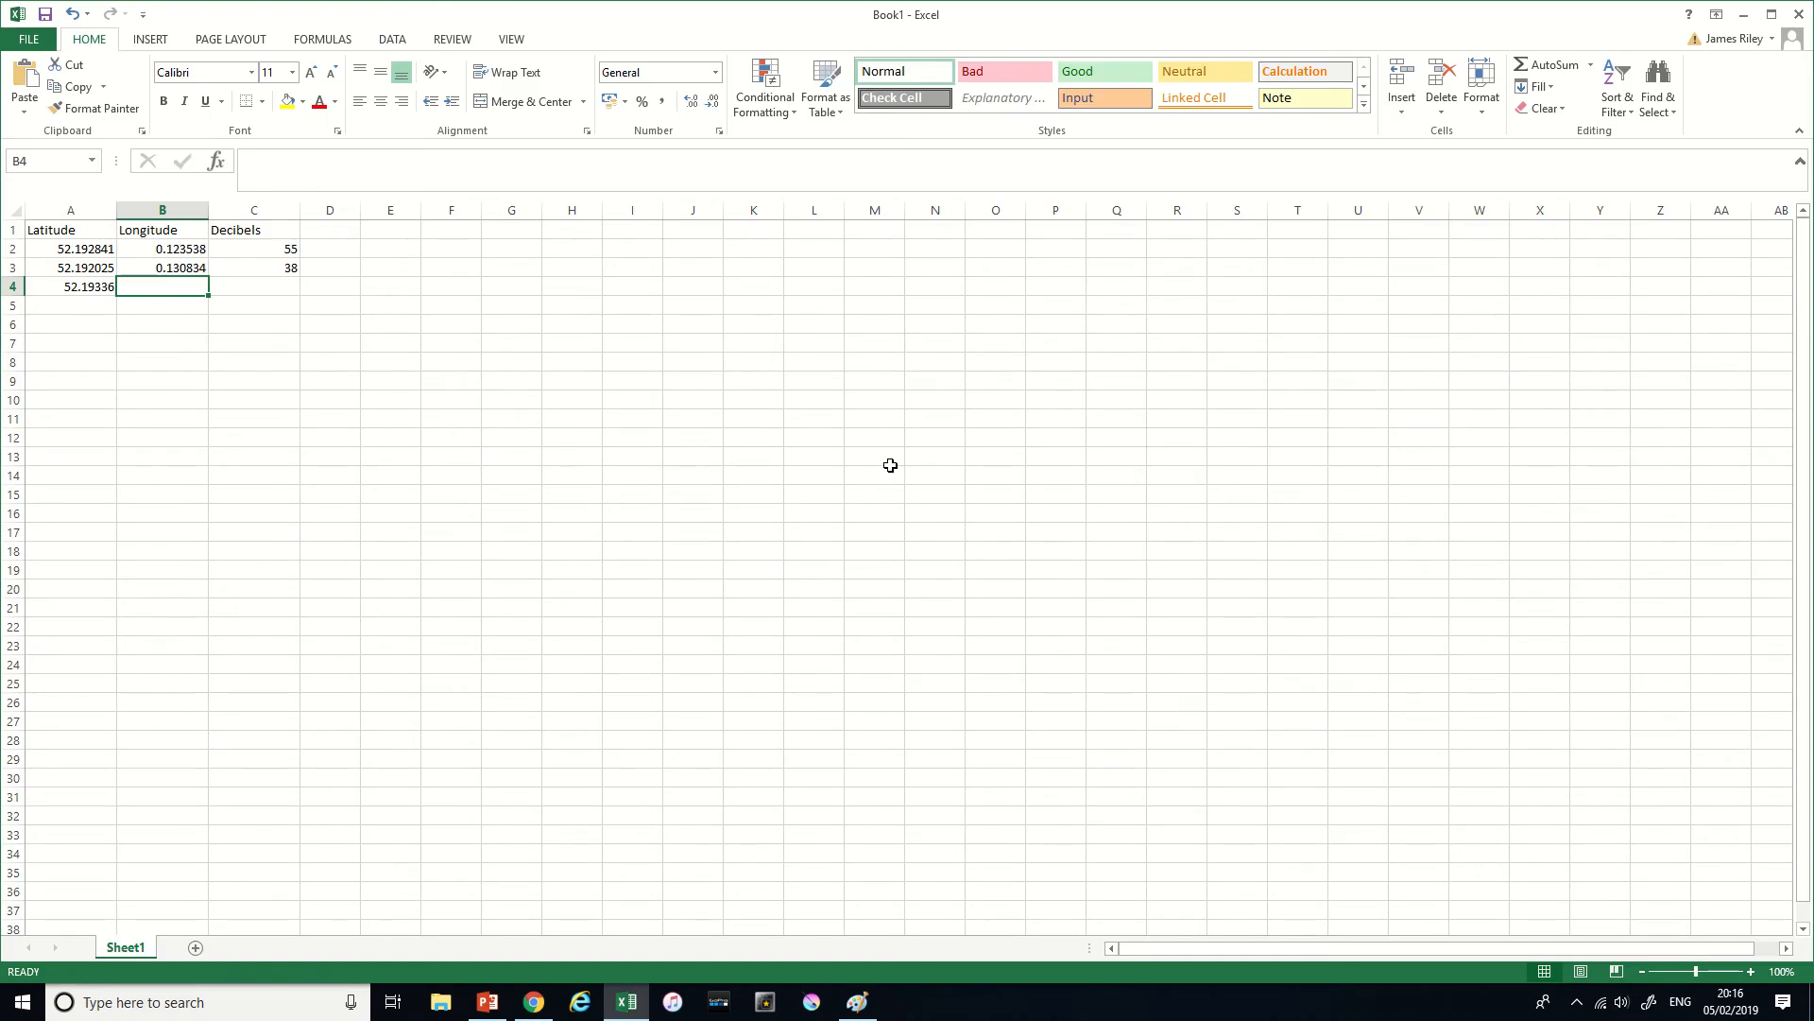
pyautogui.hotkey('ctrl', 'v')
# - Enter the garden point's decibel reading, 23, in cell C4 of the Excel sheet
pyautogui.hotkey('alt', 'Tab')
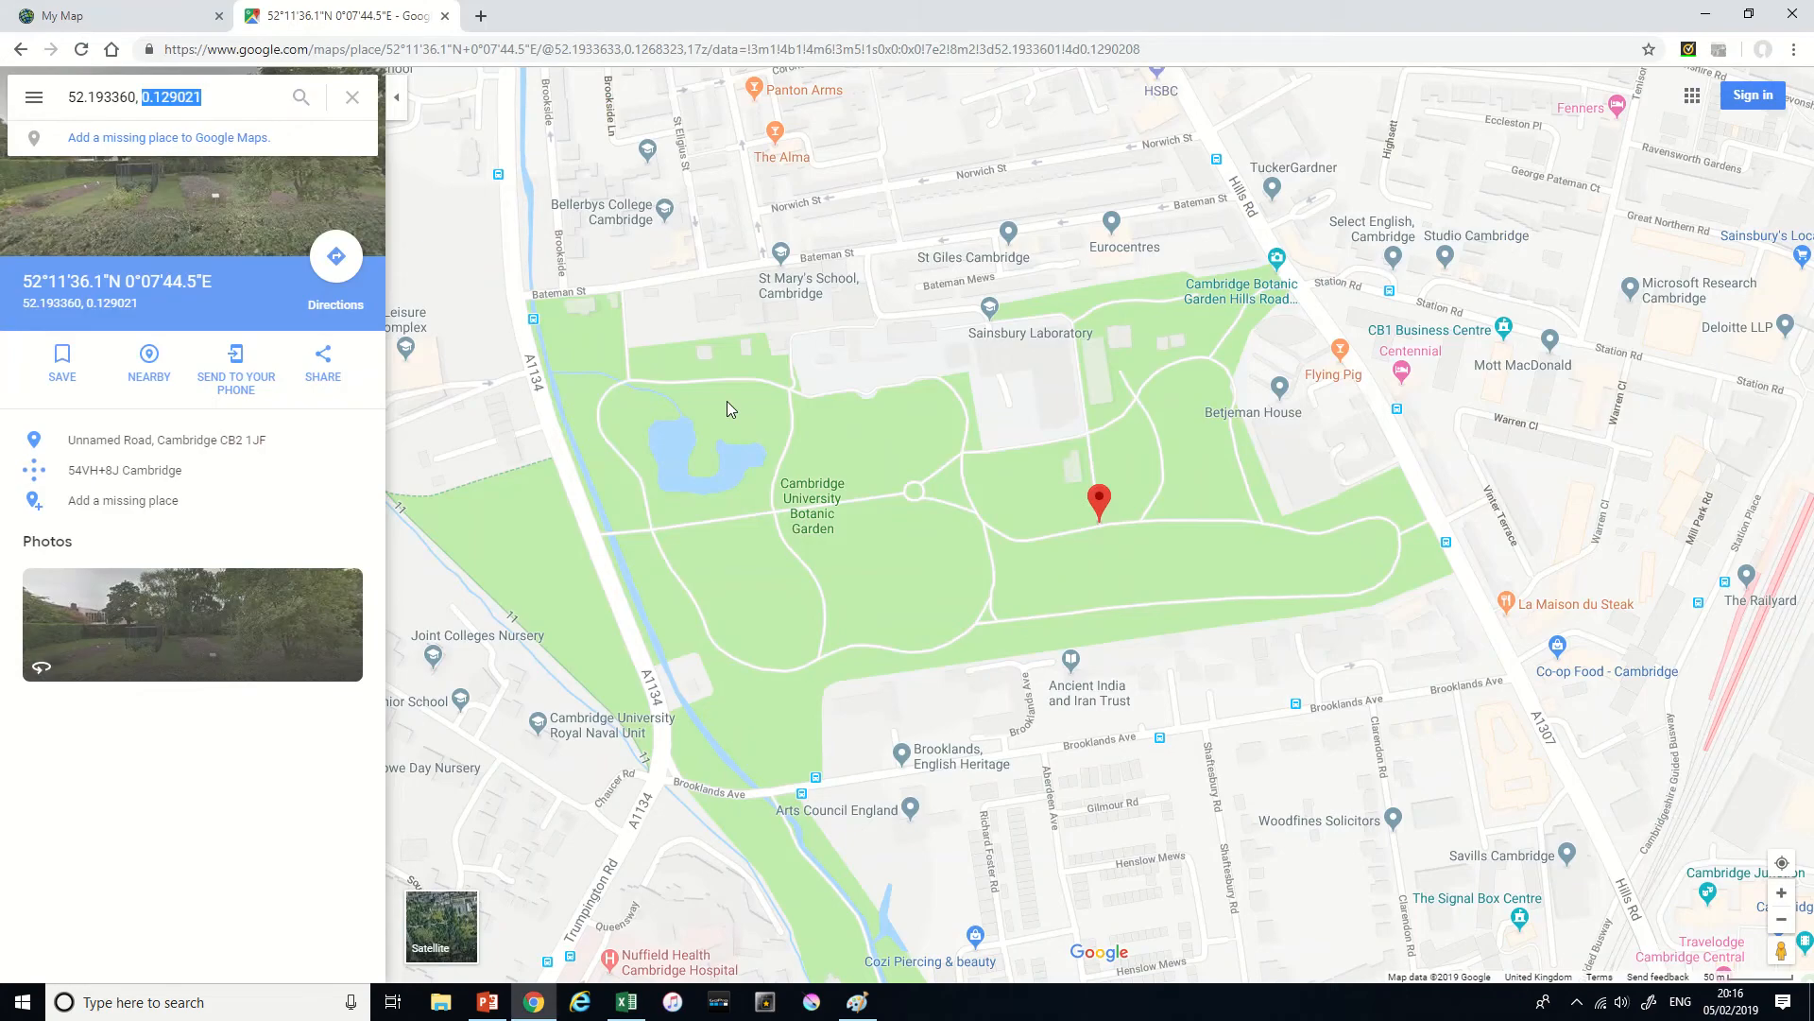
pyautogui.hotkey('alt', 'Tab')
pyautogui.press('Tab')
pyautogui.hotkey('alt', 'Tab')
pyautogui.hotkey('alt', 'Tab')
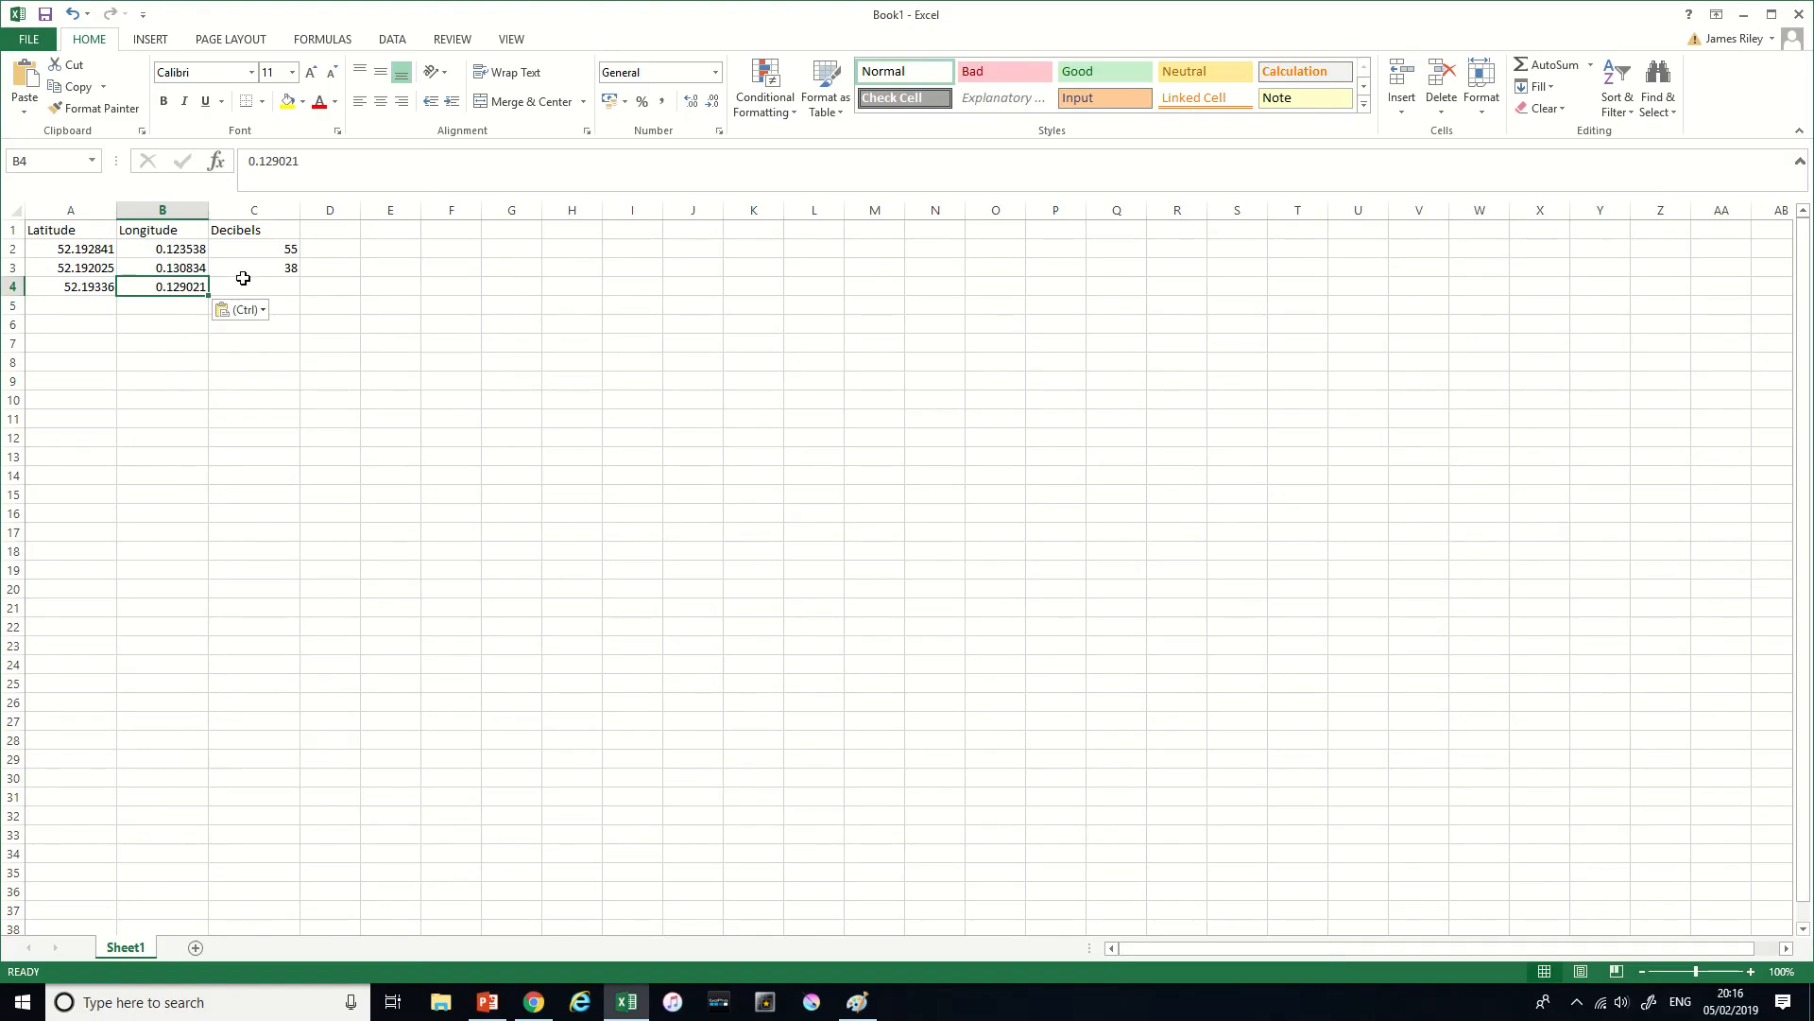
pyautogui.click(247, 286)
pyautogui.write('23')
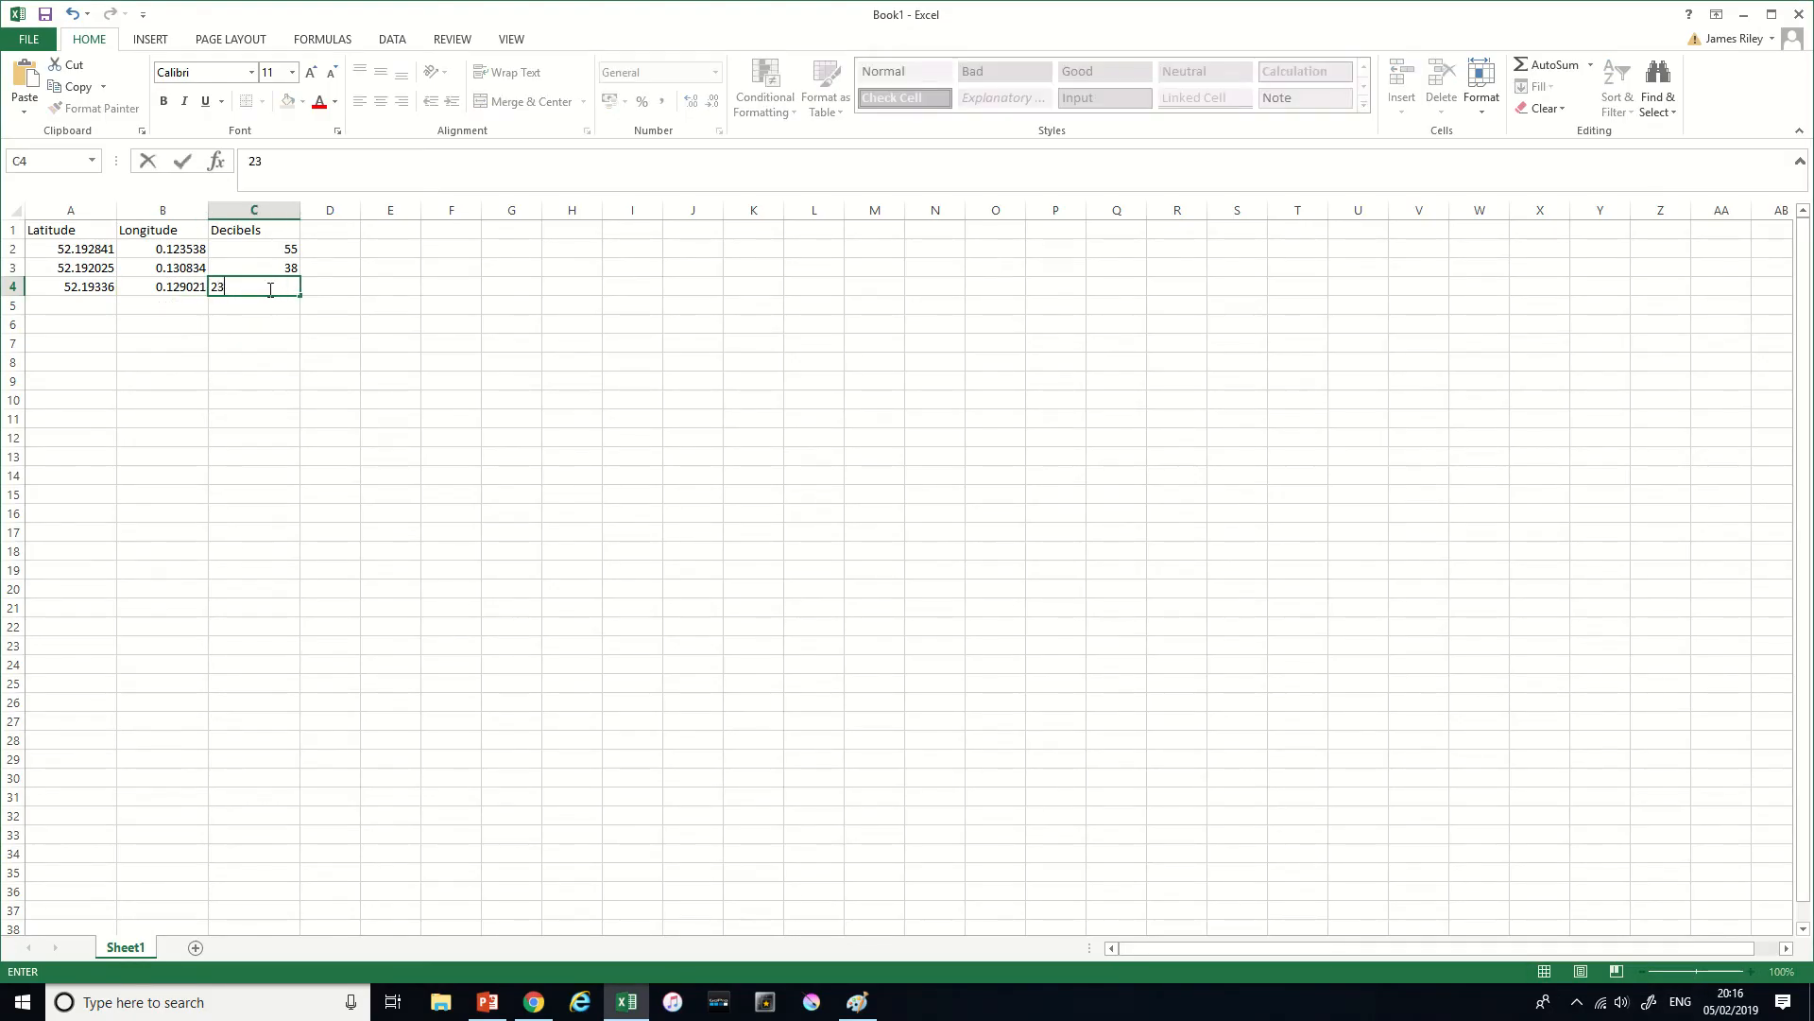
pyautogui.press('Return')
pyautogui.press('Left')
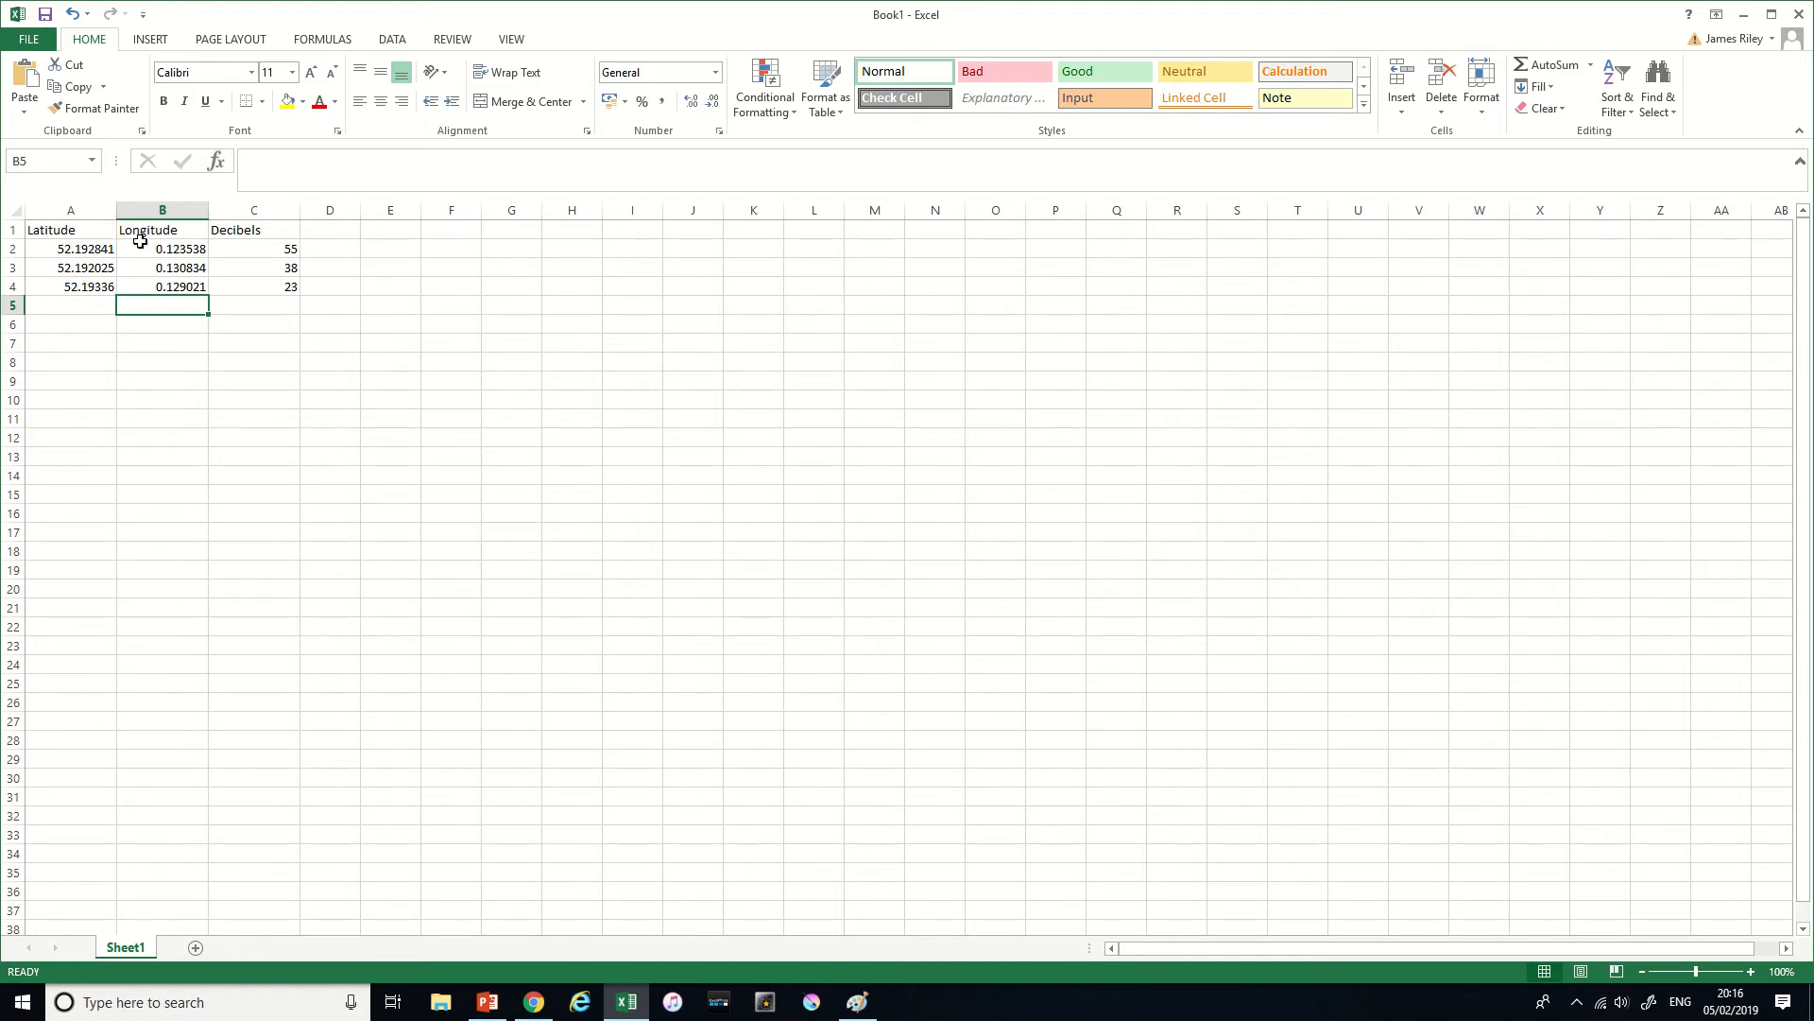
# - Open the Save As options for the workbook
pyautogui.click(36, 39)
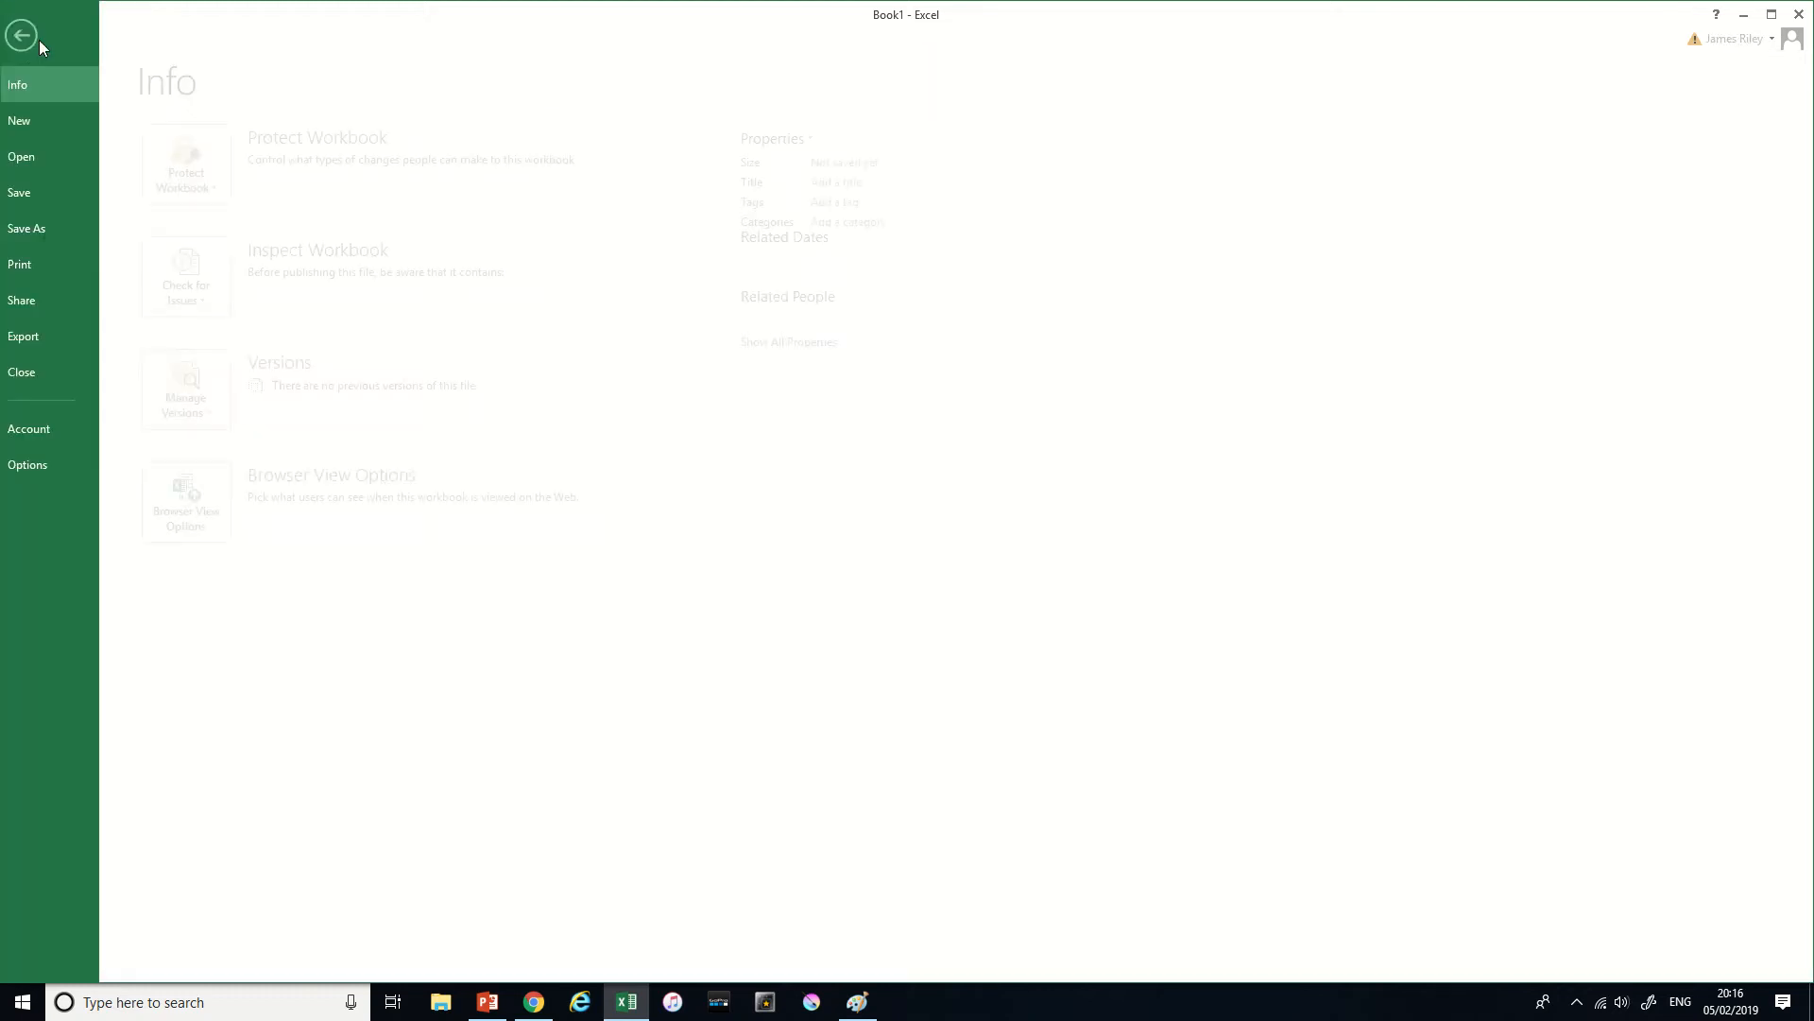
pyautogui.click(40, 225)
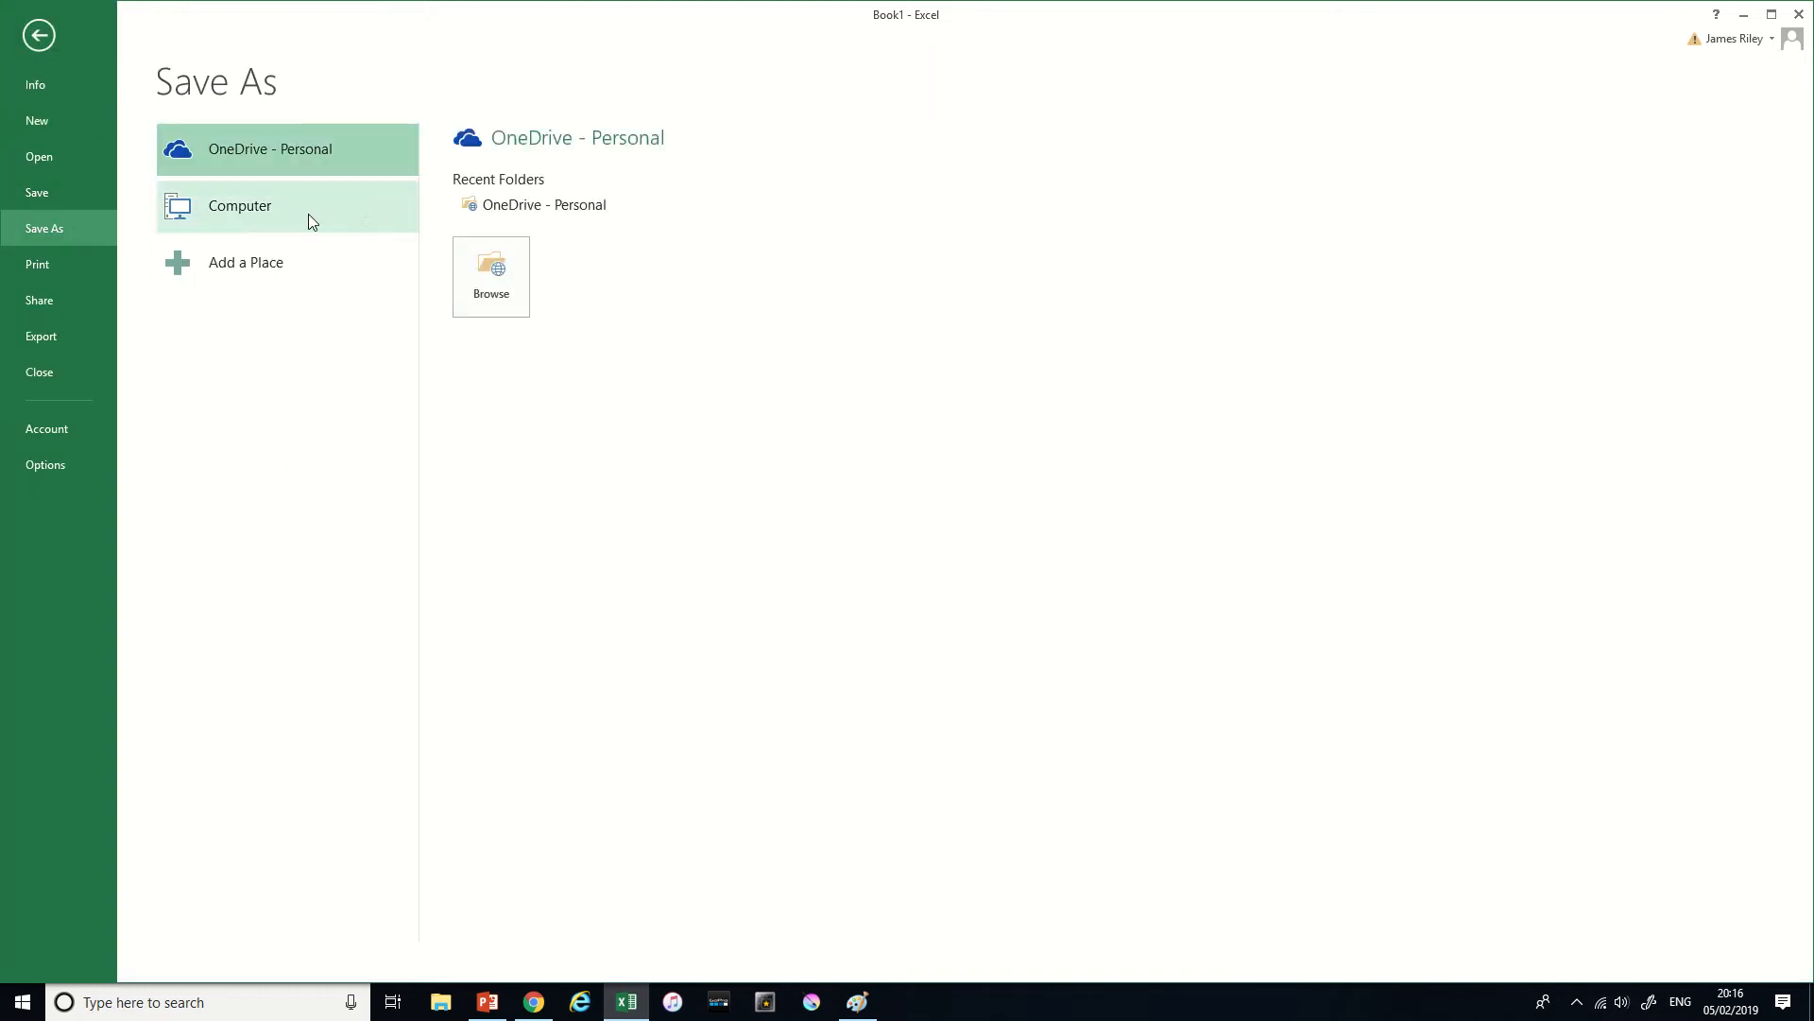
pyautogui.click(509, 271)
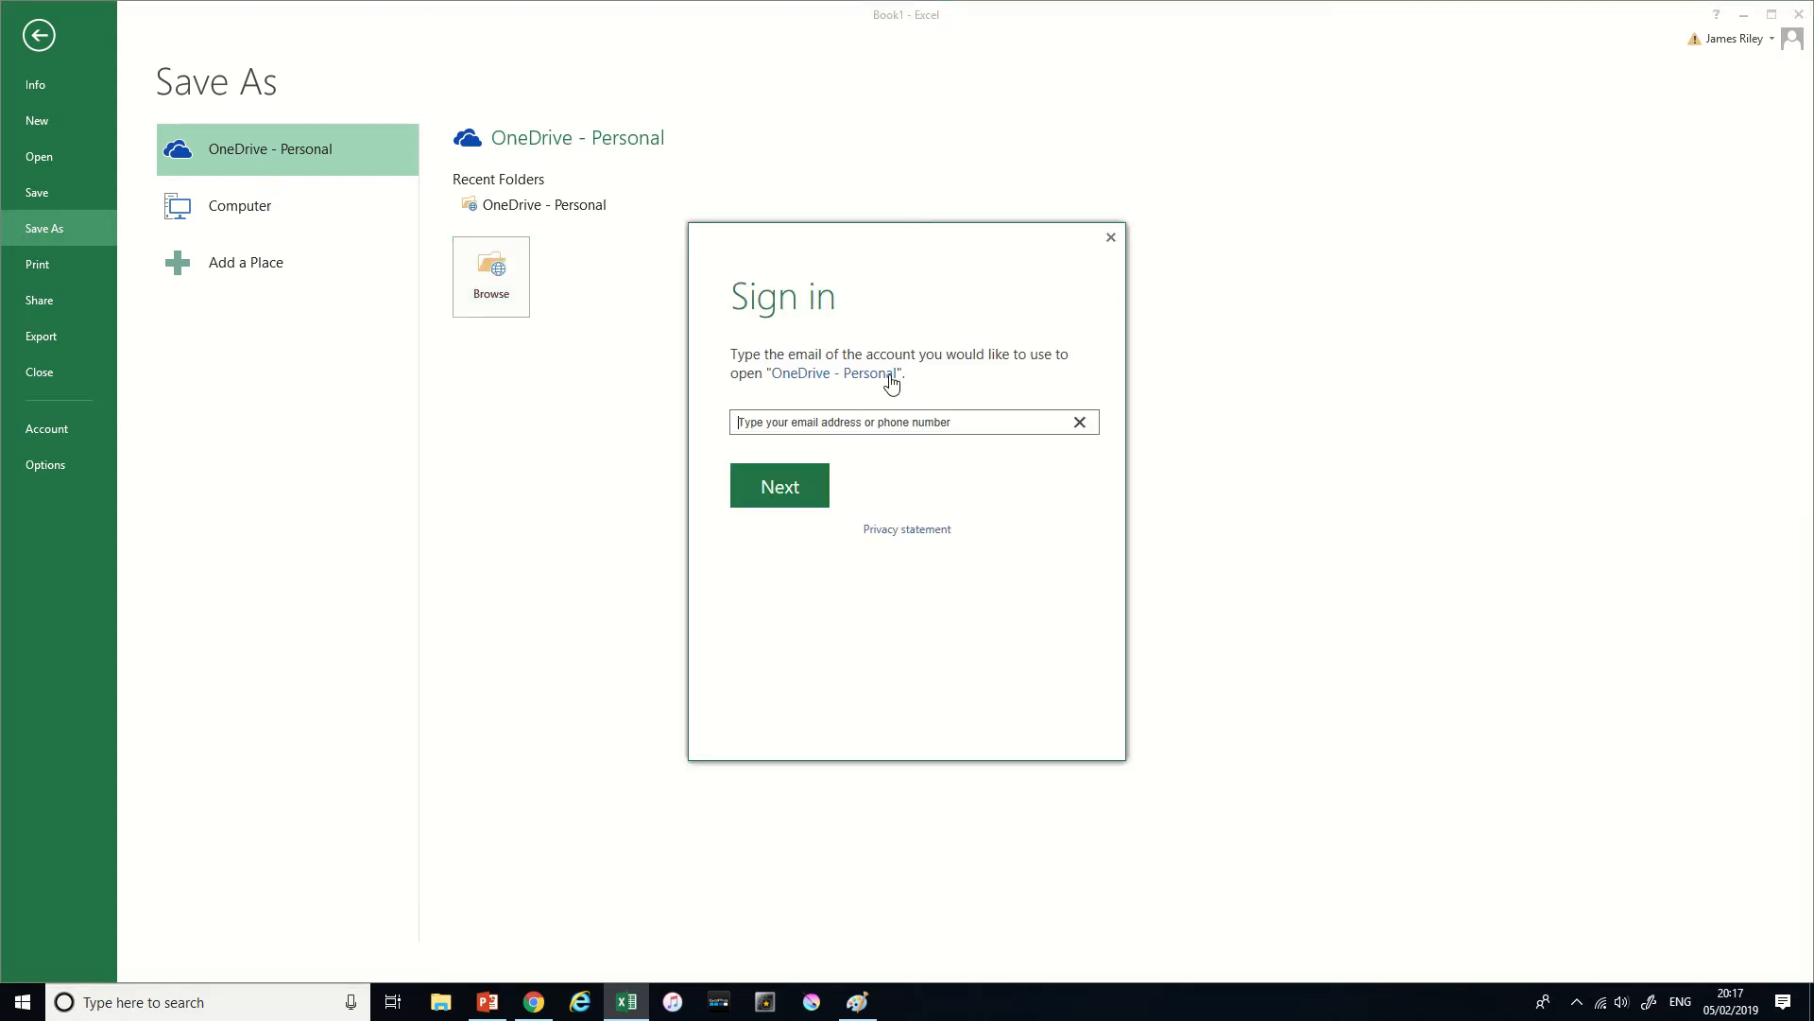
pyautogui.click(1110, 237)
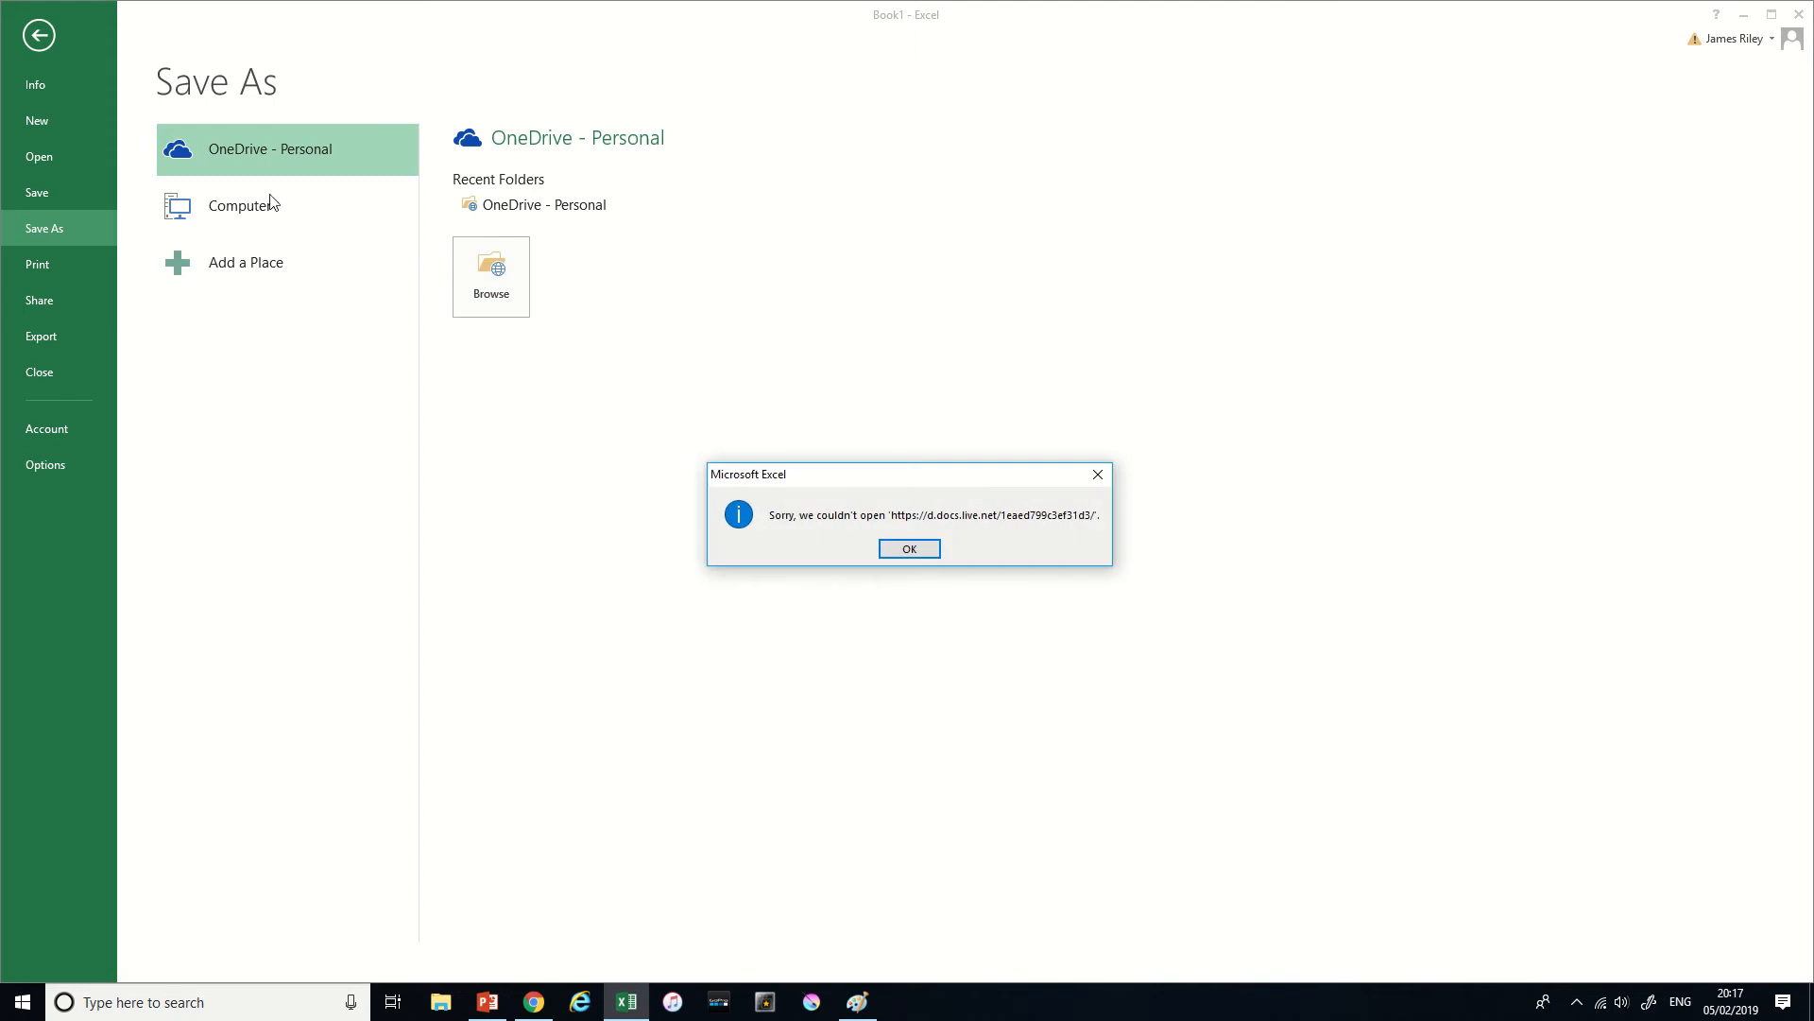
pyautogui.click(909, 549)
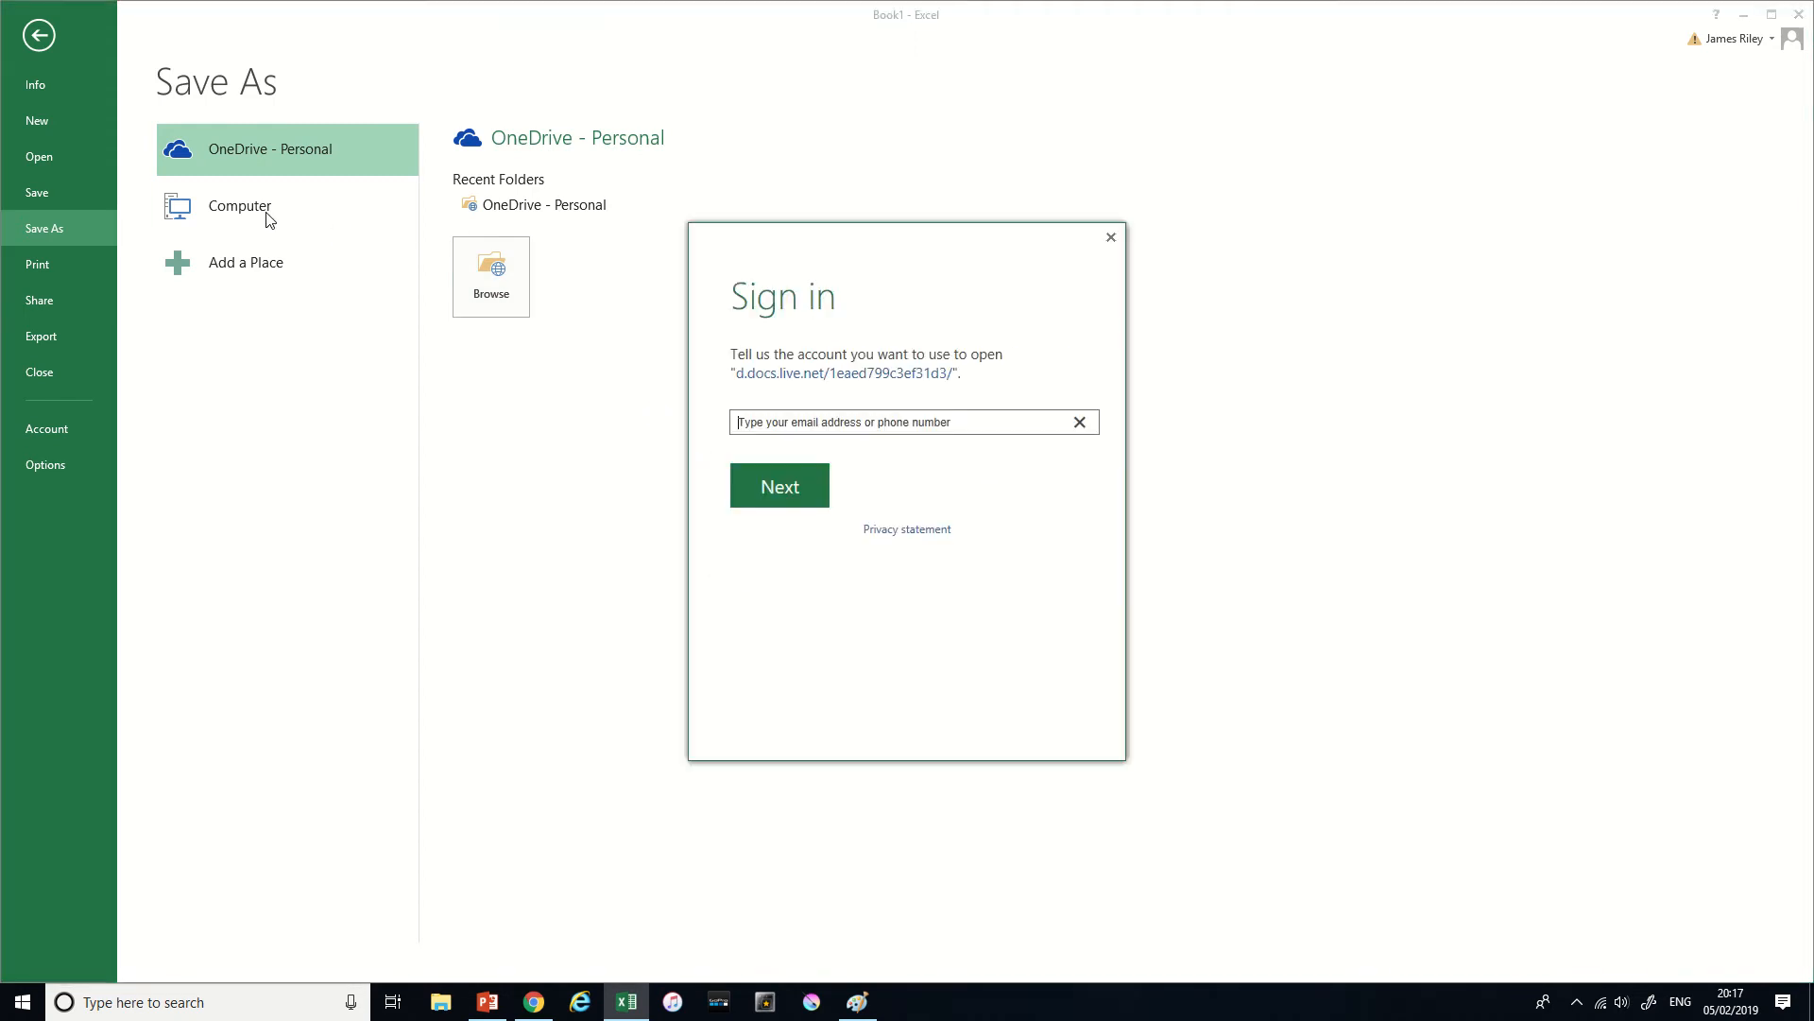
pyautogui.click(782, 492)
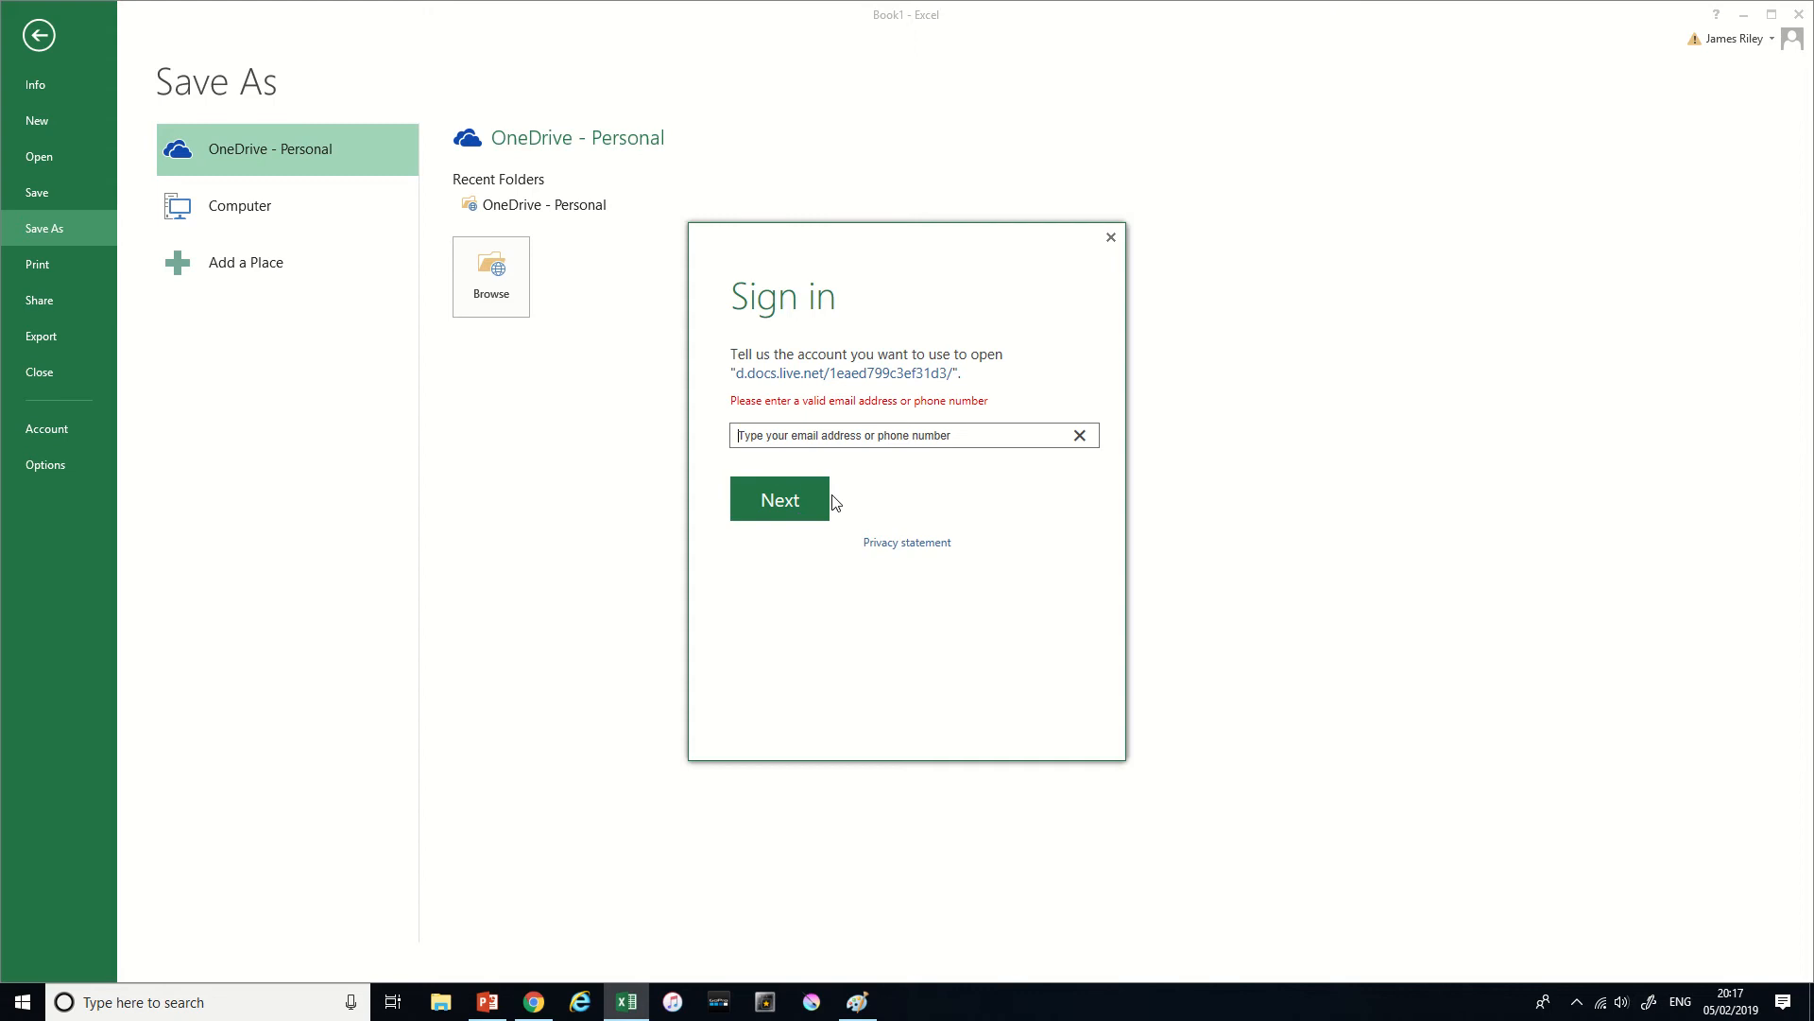
pyautogui.click(1112, 238)
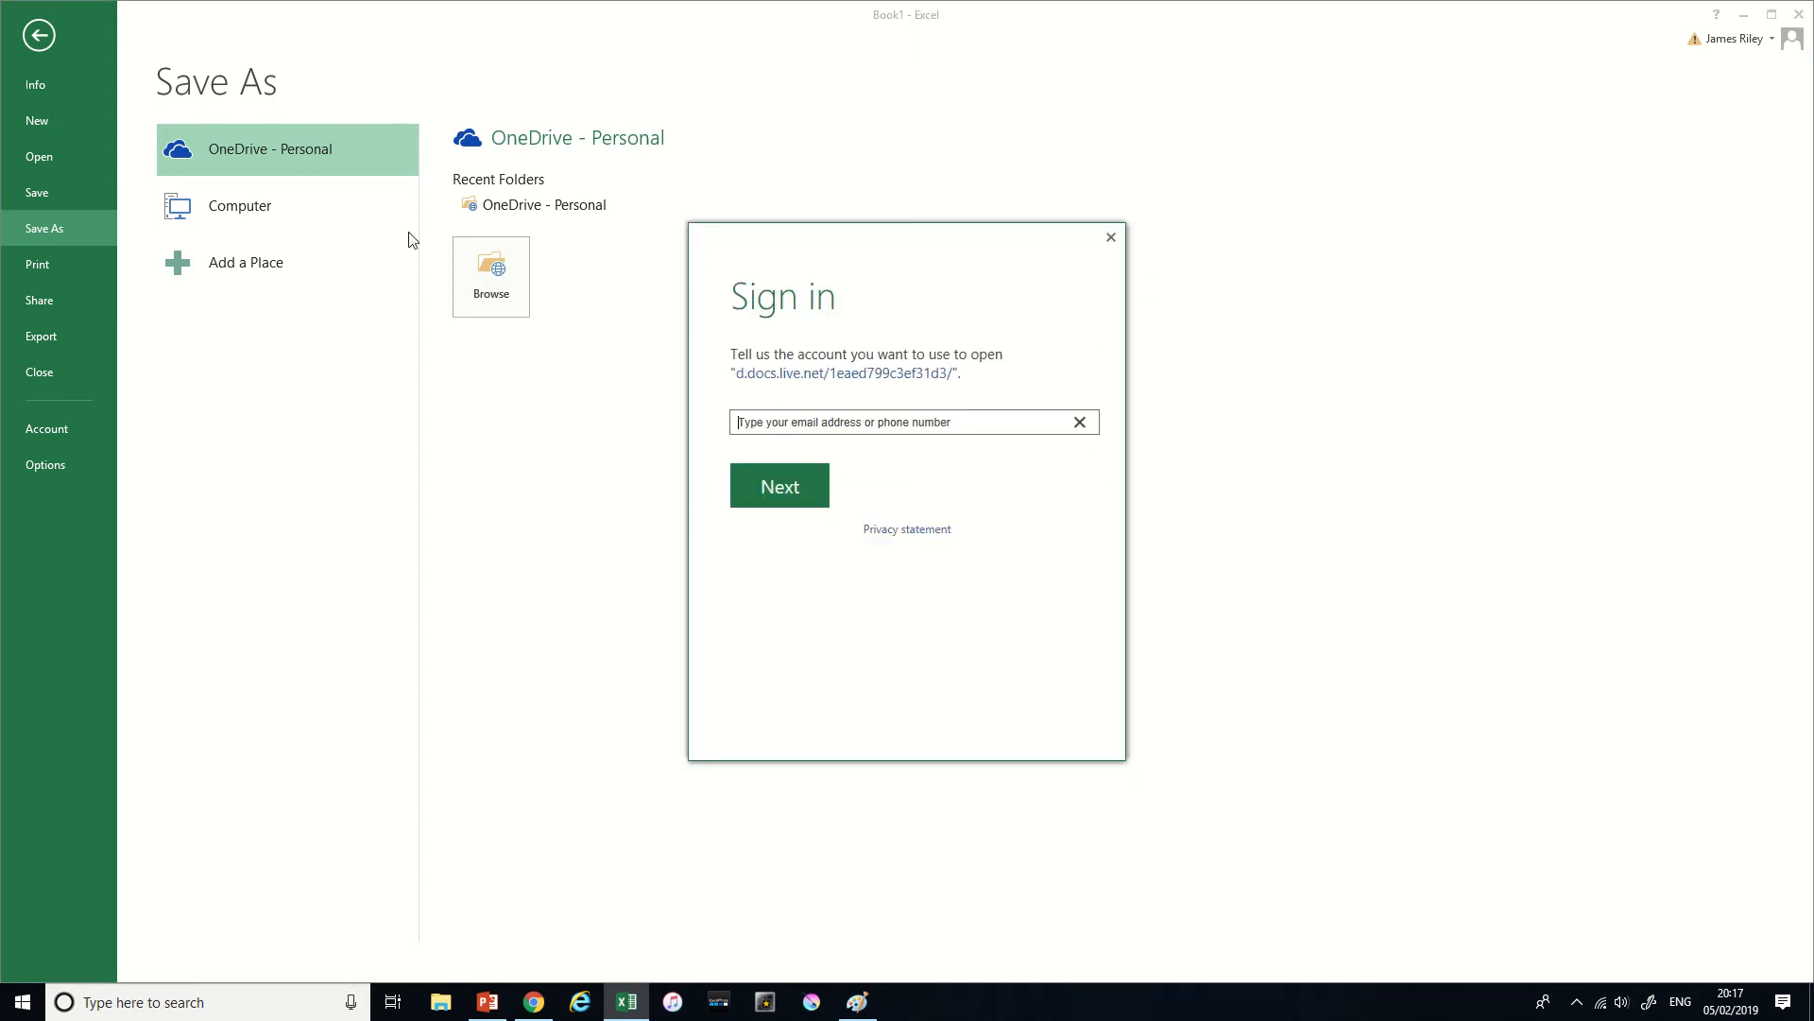
# - Save the workbook to the computer's Desktop as DECIBELS in CSV (Comma delimited) format, keeping that format
pyautogui.doubleClick(213, 210)
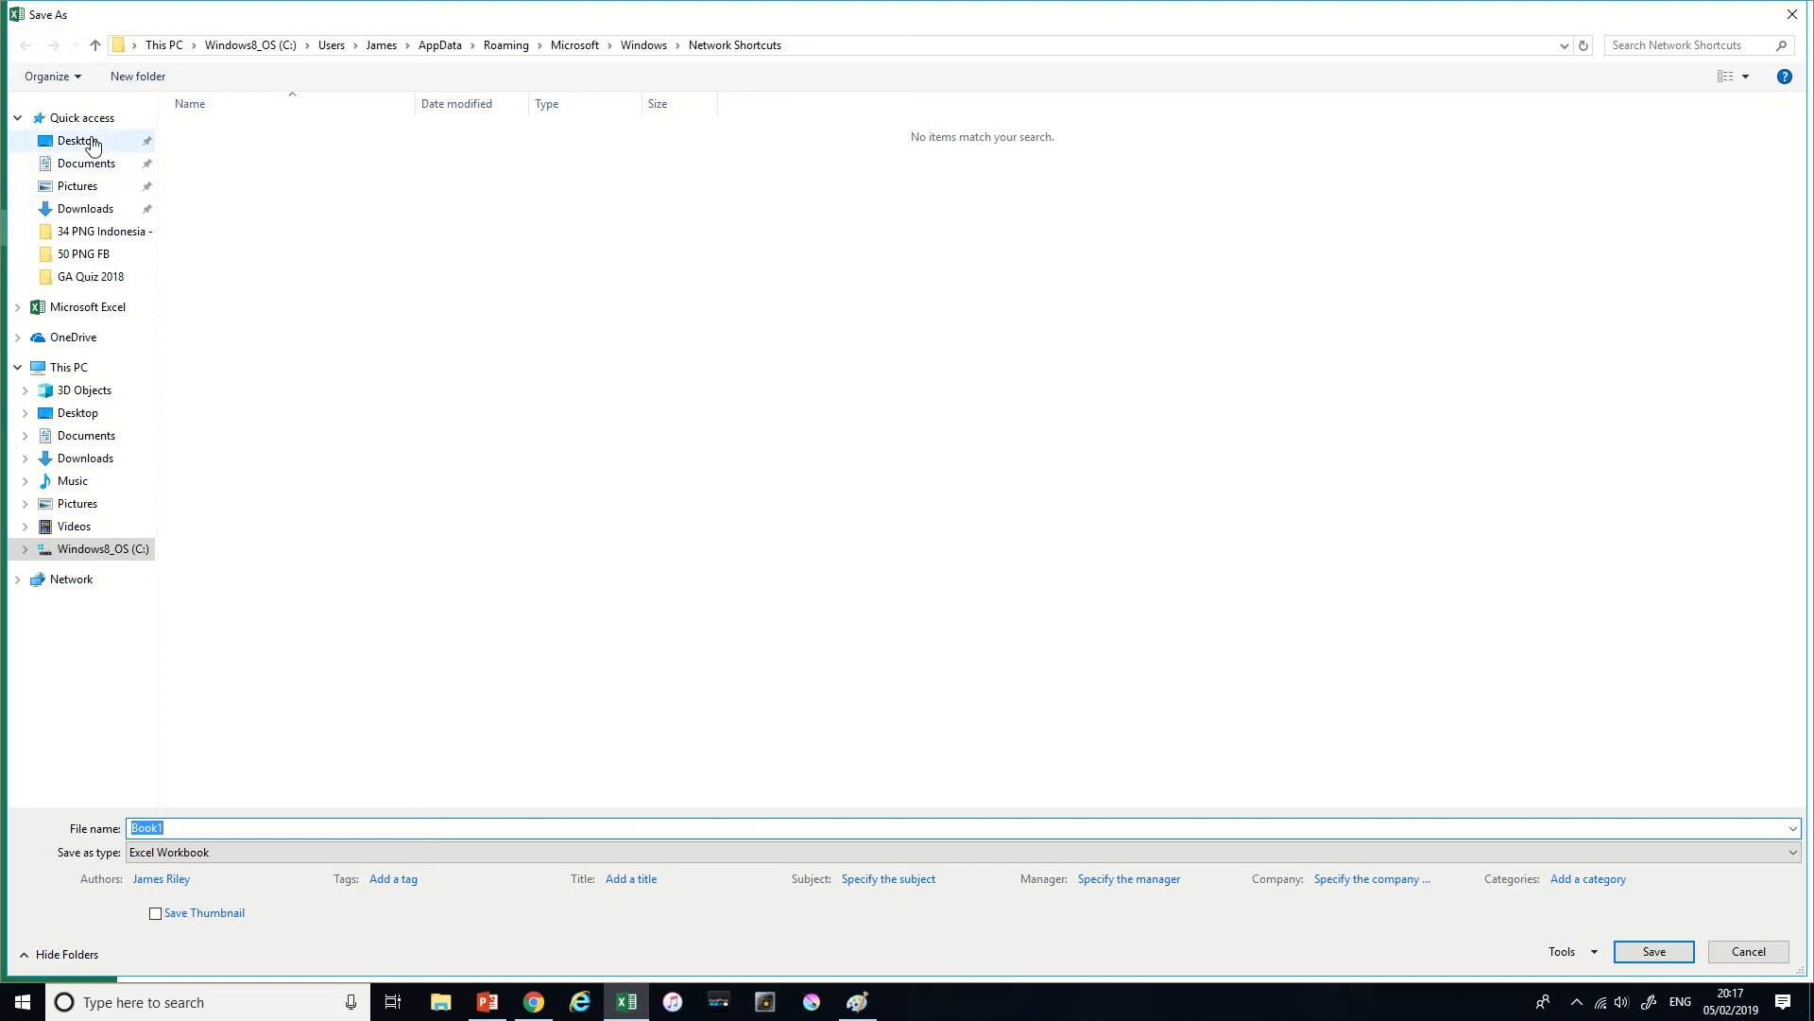
pyautogui.click(78, 140)
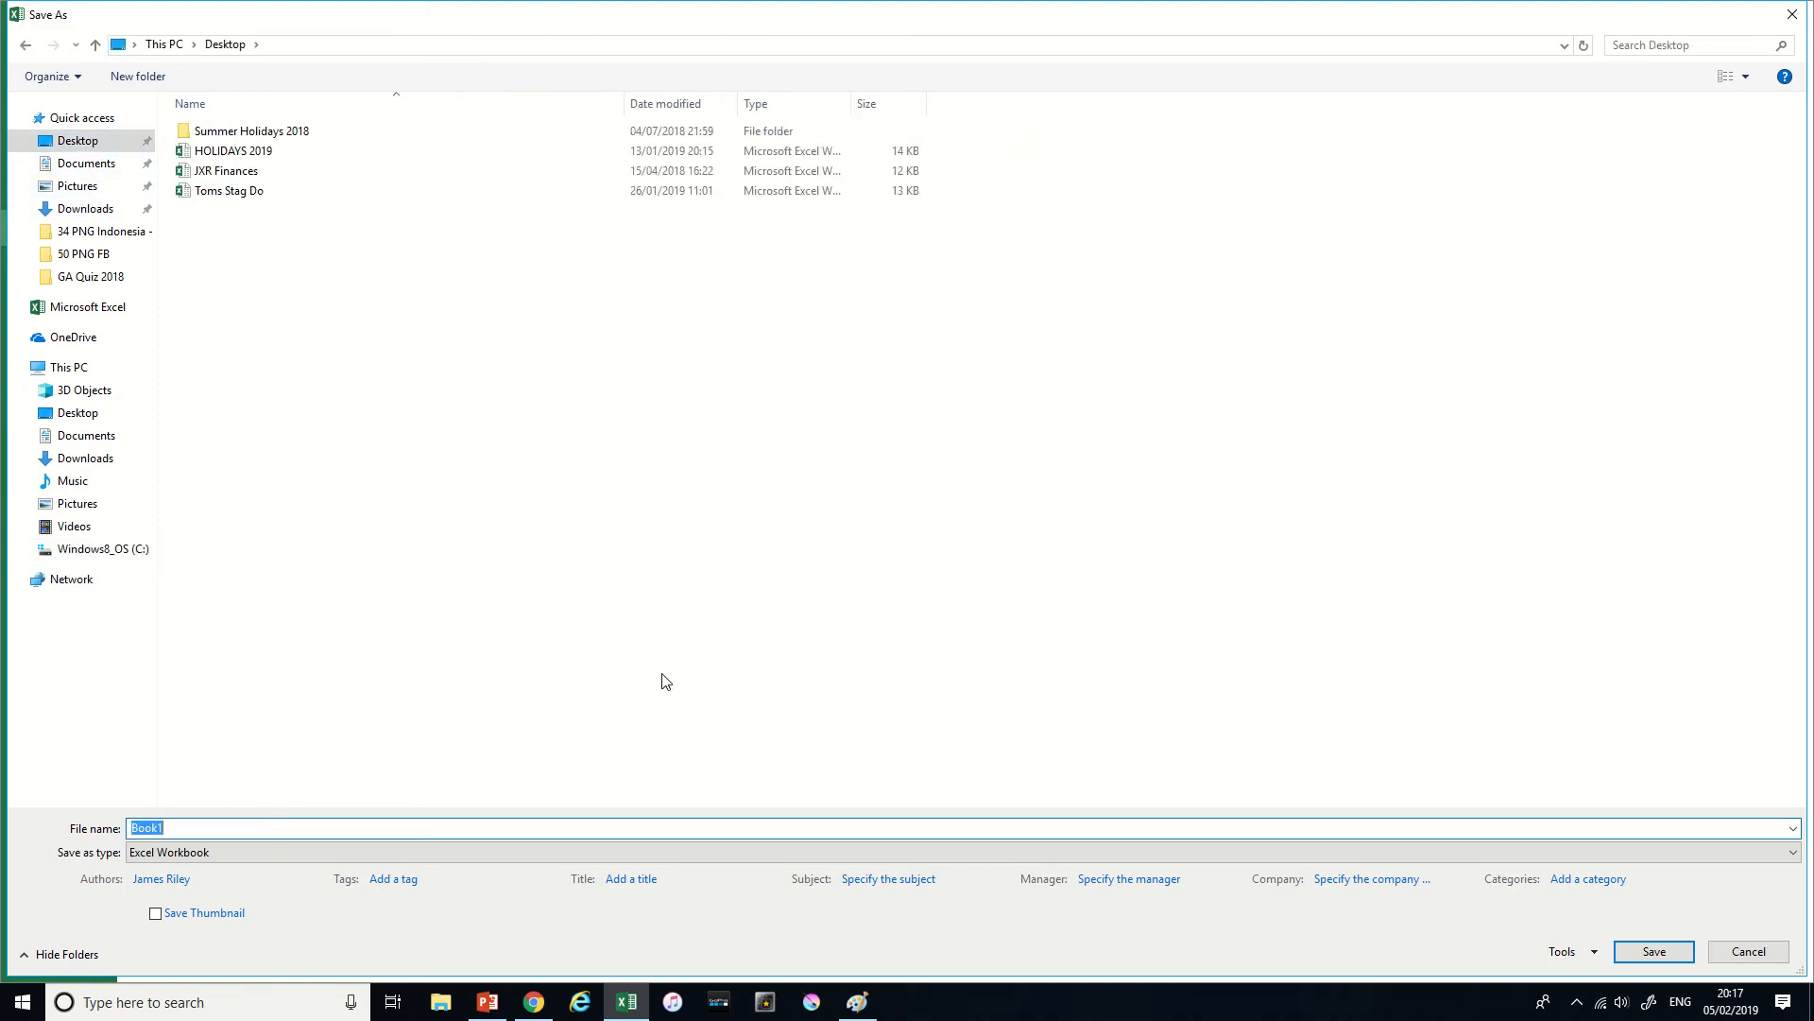
pyautogui.write('DECIBELS')
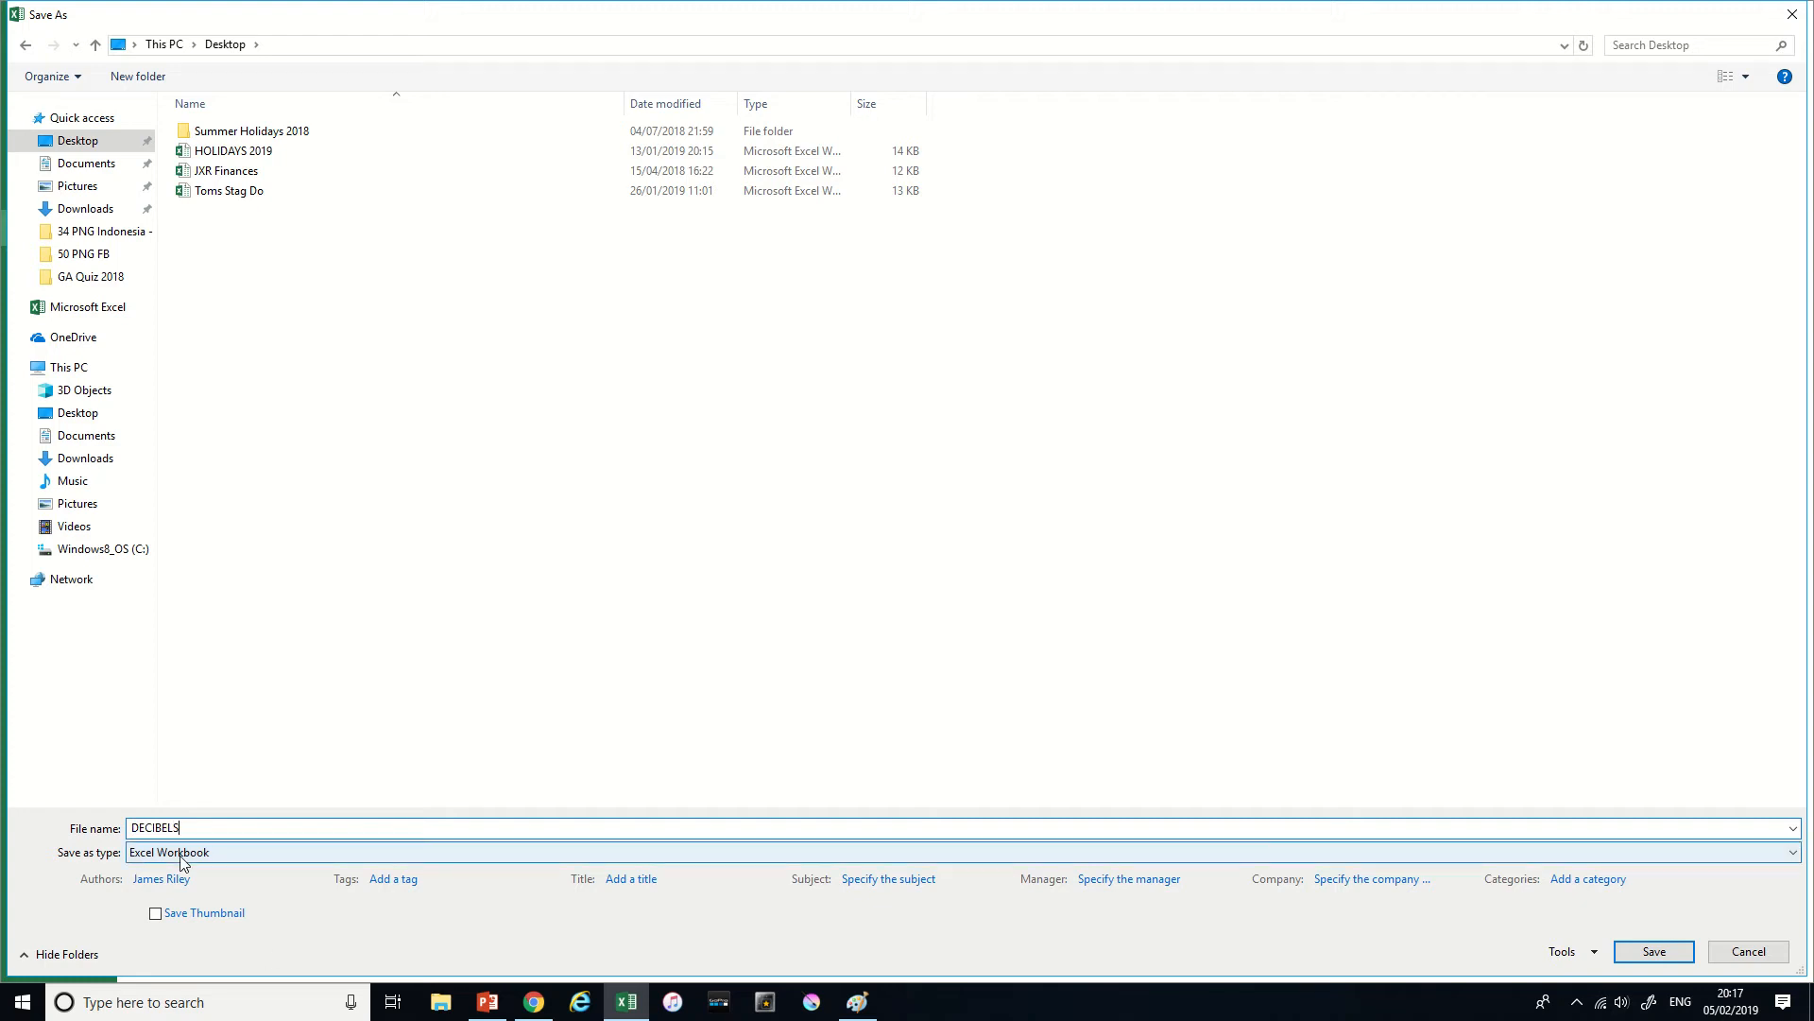
pyautogui.click(183, 852)
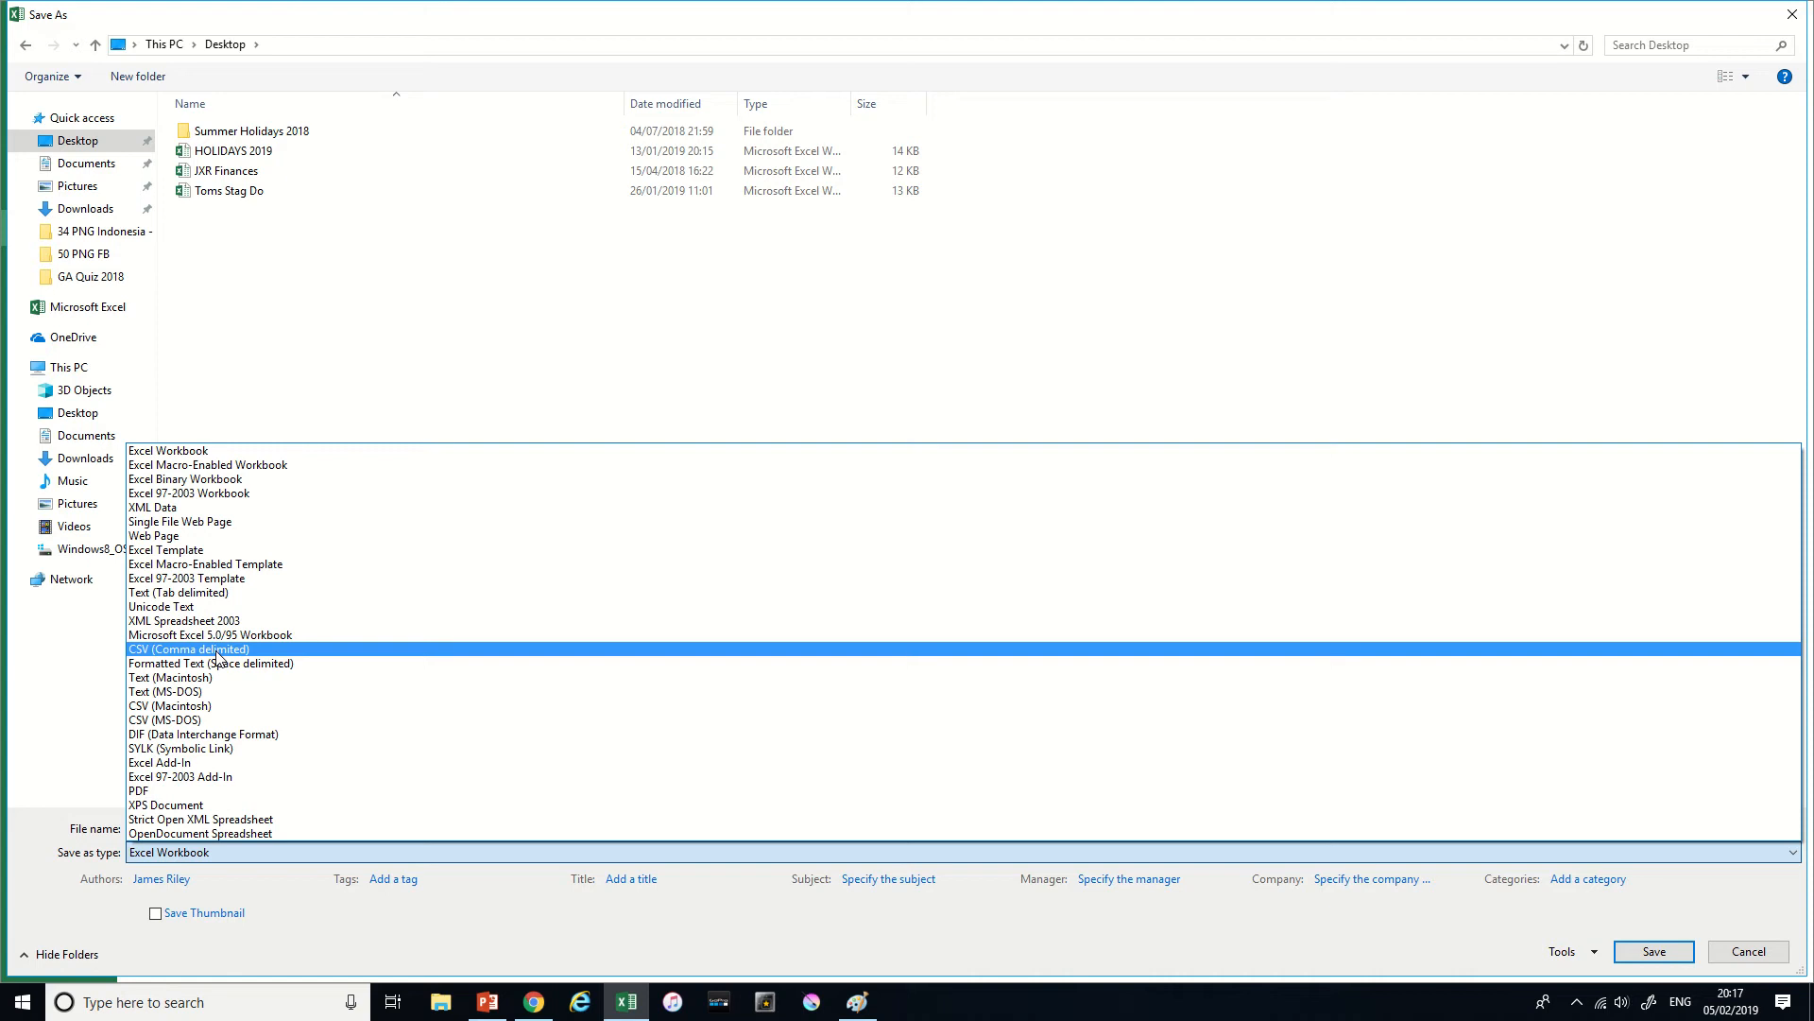
pyautogui.click(264, 650)
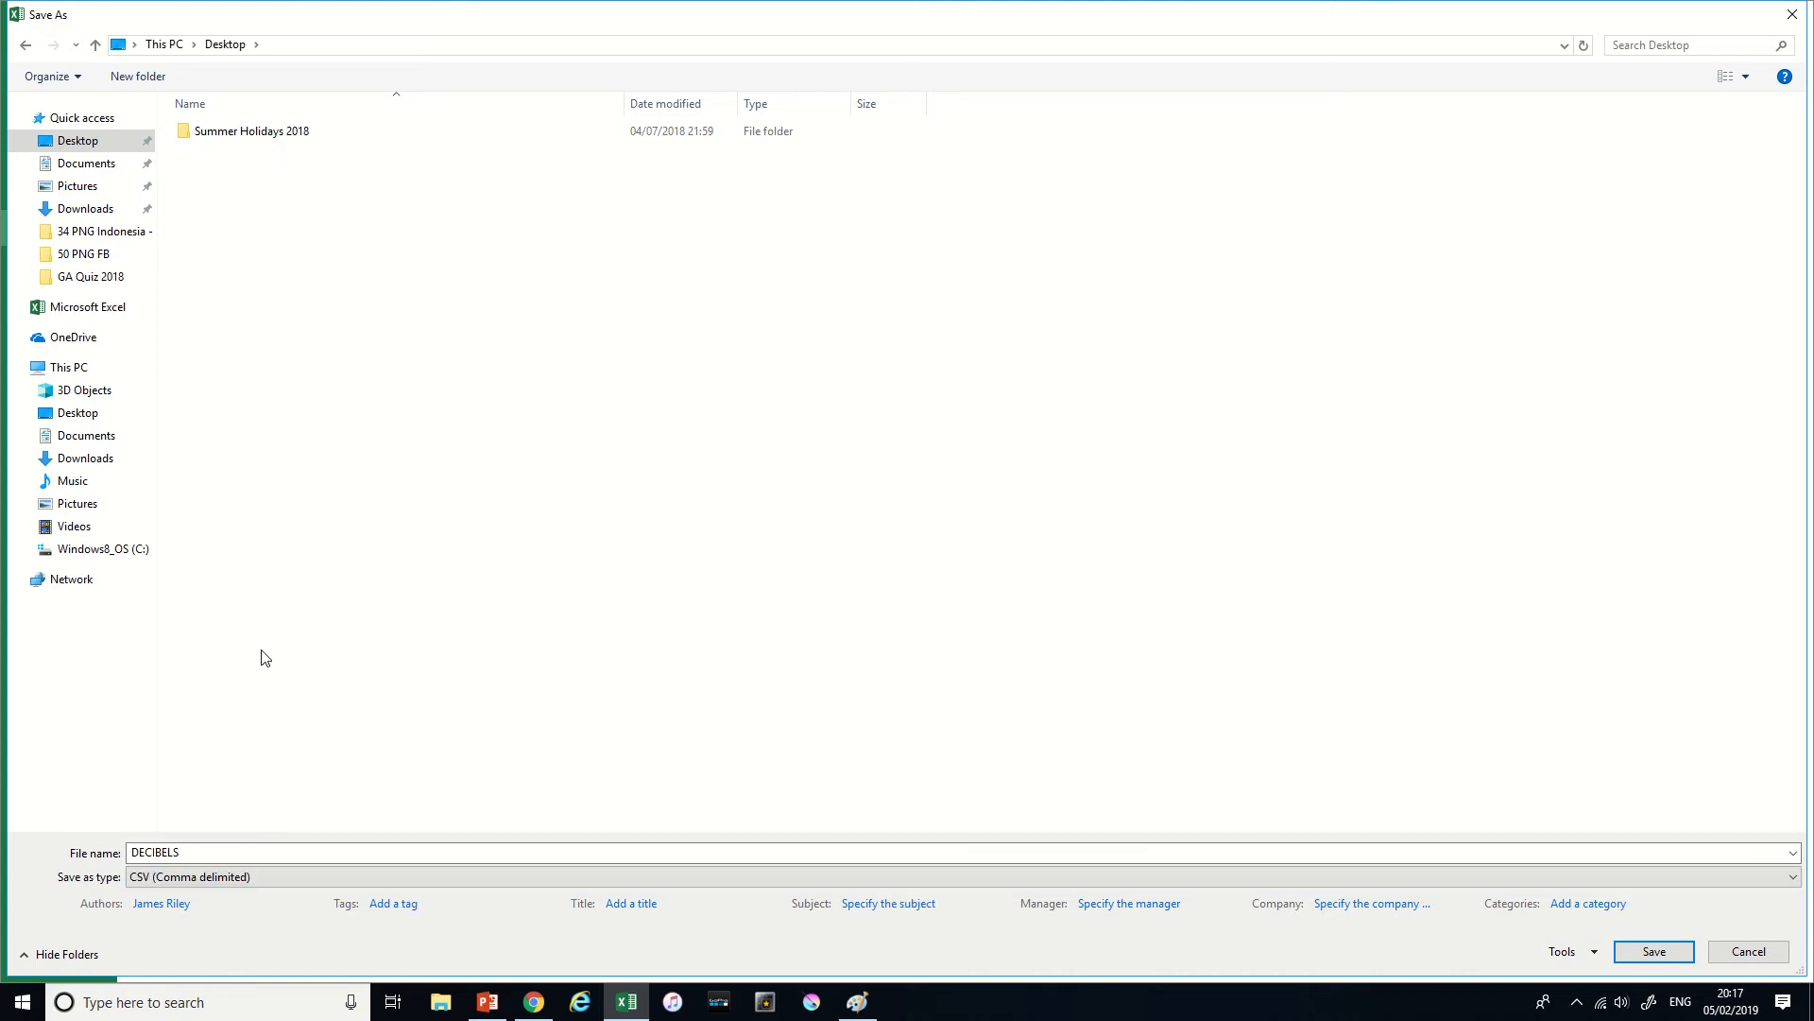
pyautogui.click(1656, 952)
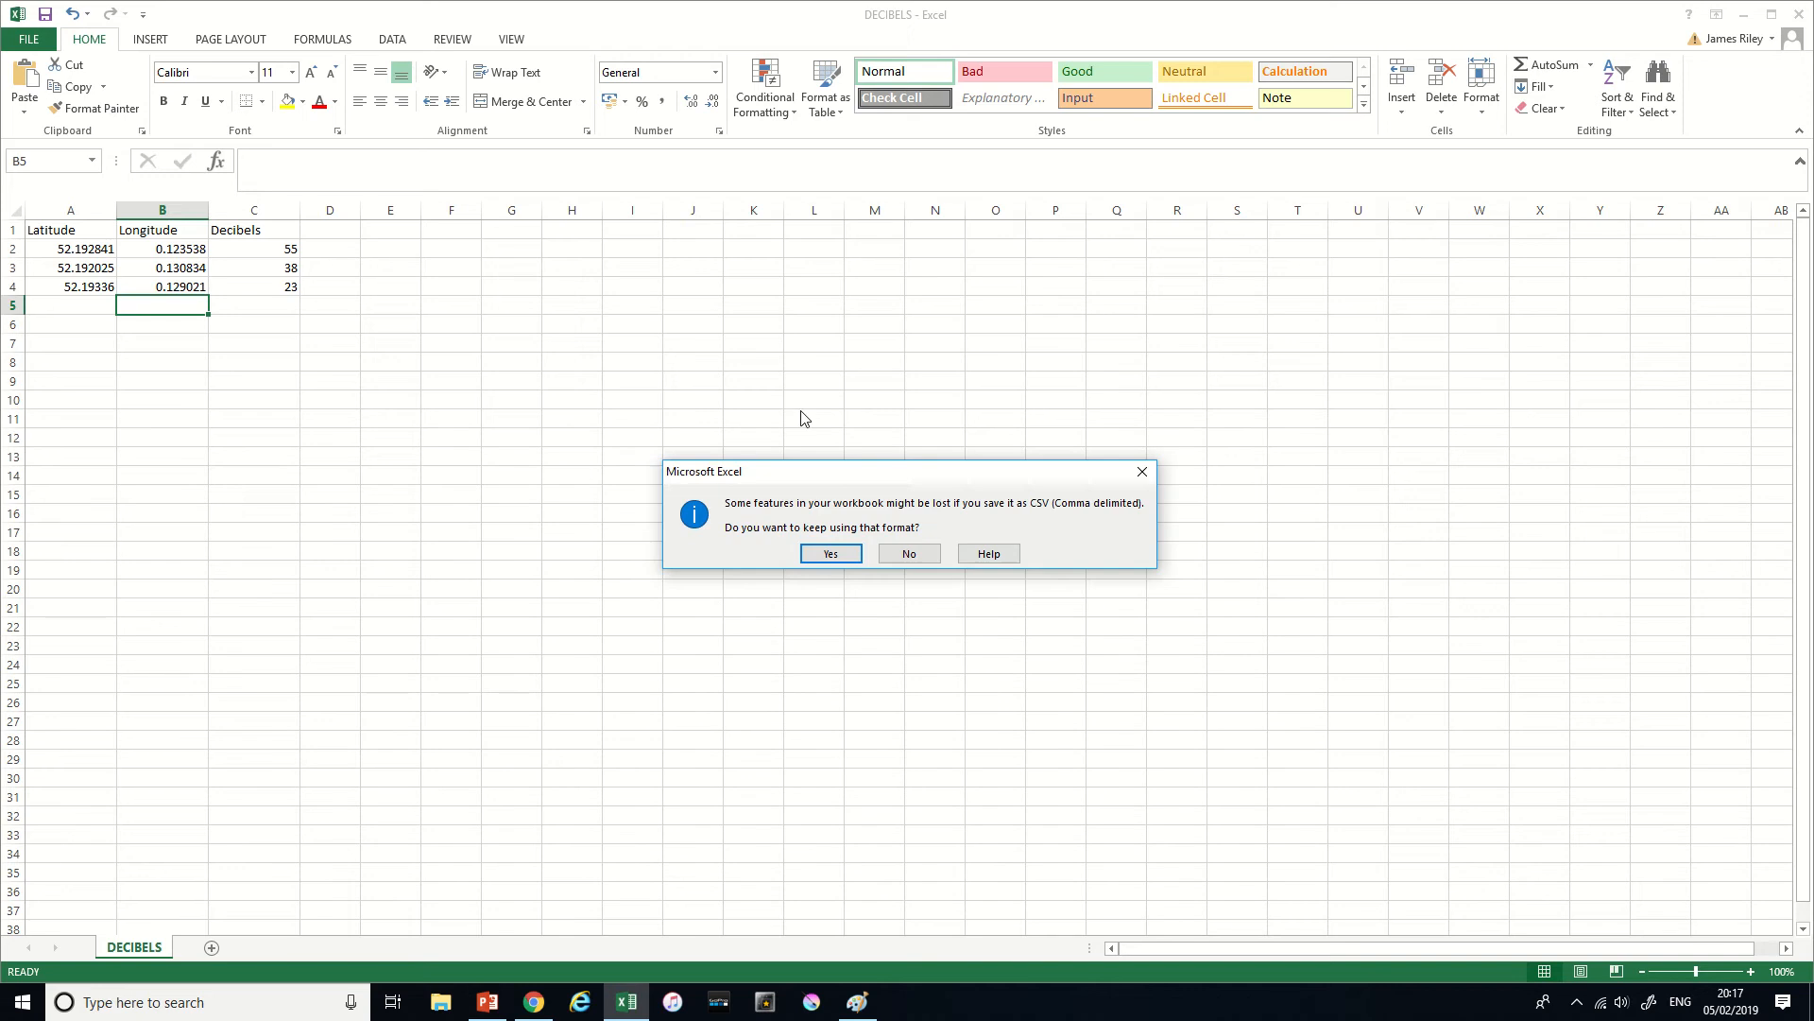
pyautogui.click(831, 554)
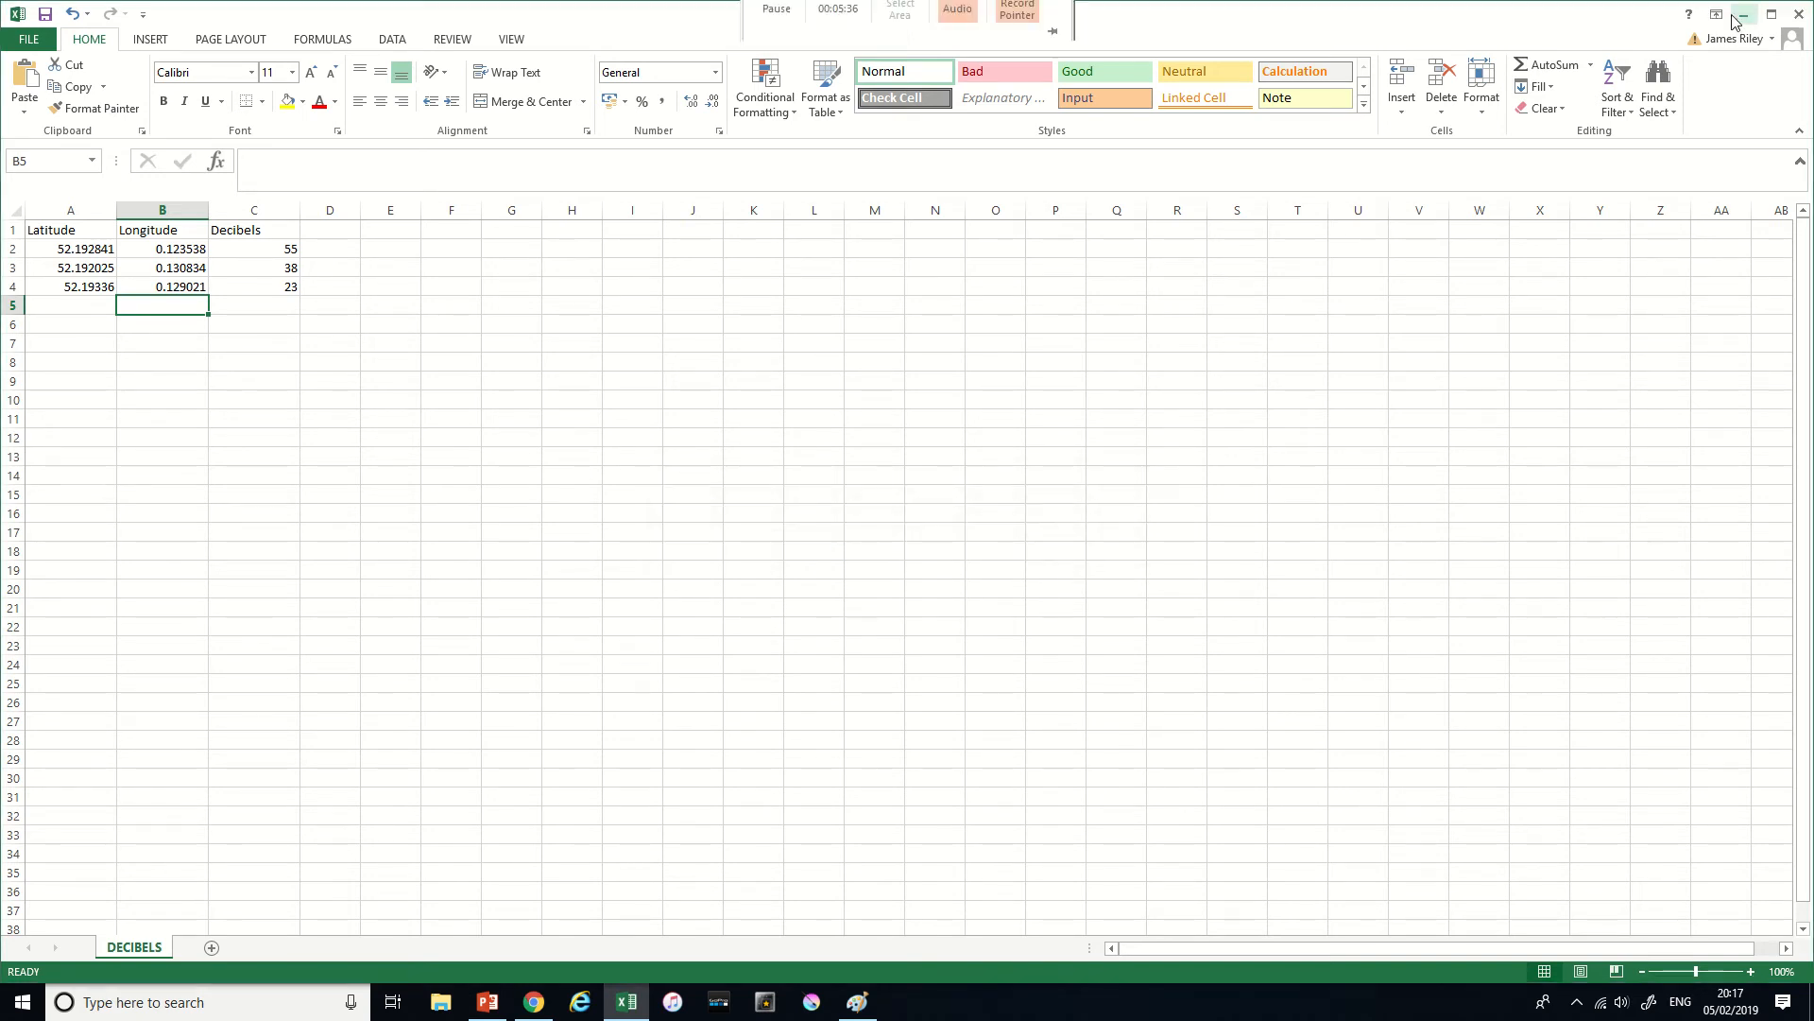
# - Close the workbook, saving it to the Desktop as DECIBELS in Excel Workbook format as well
pyautogui.click(1801, 15)
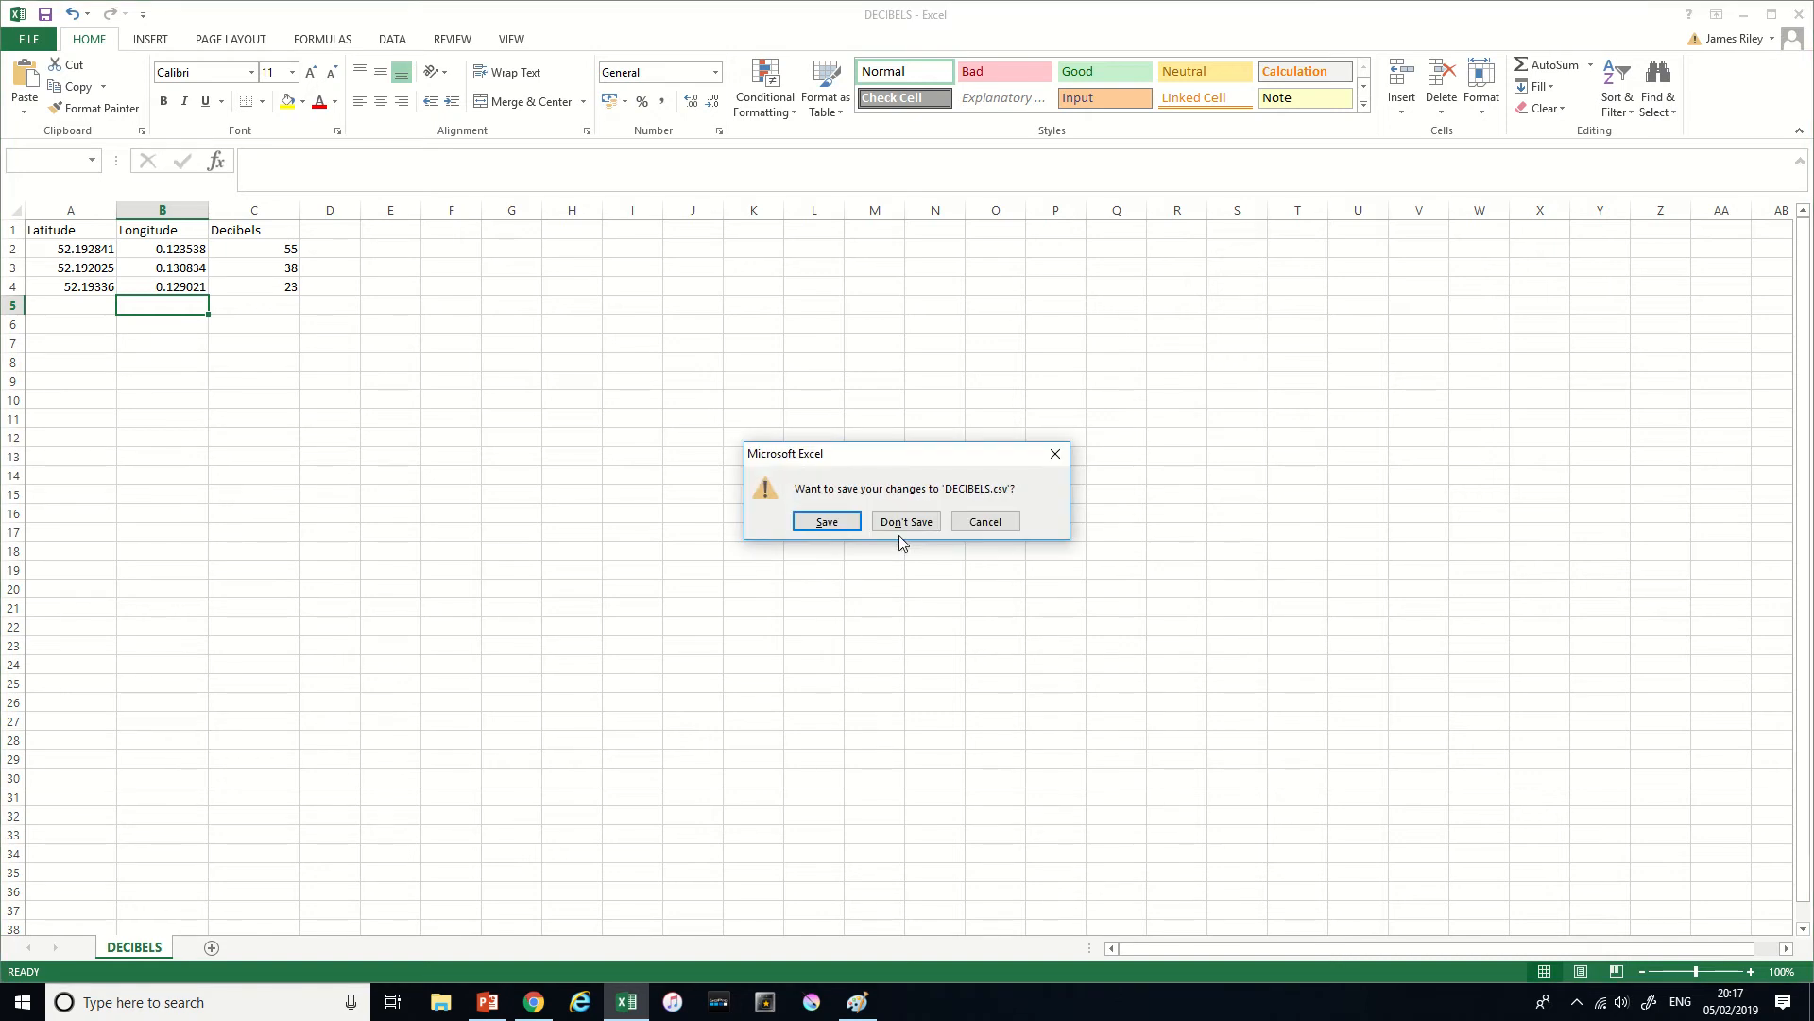
pyautogui.click(827, 521)
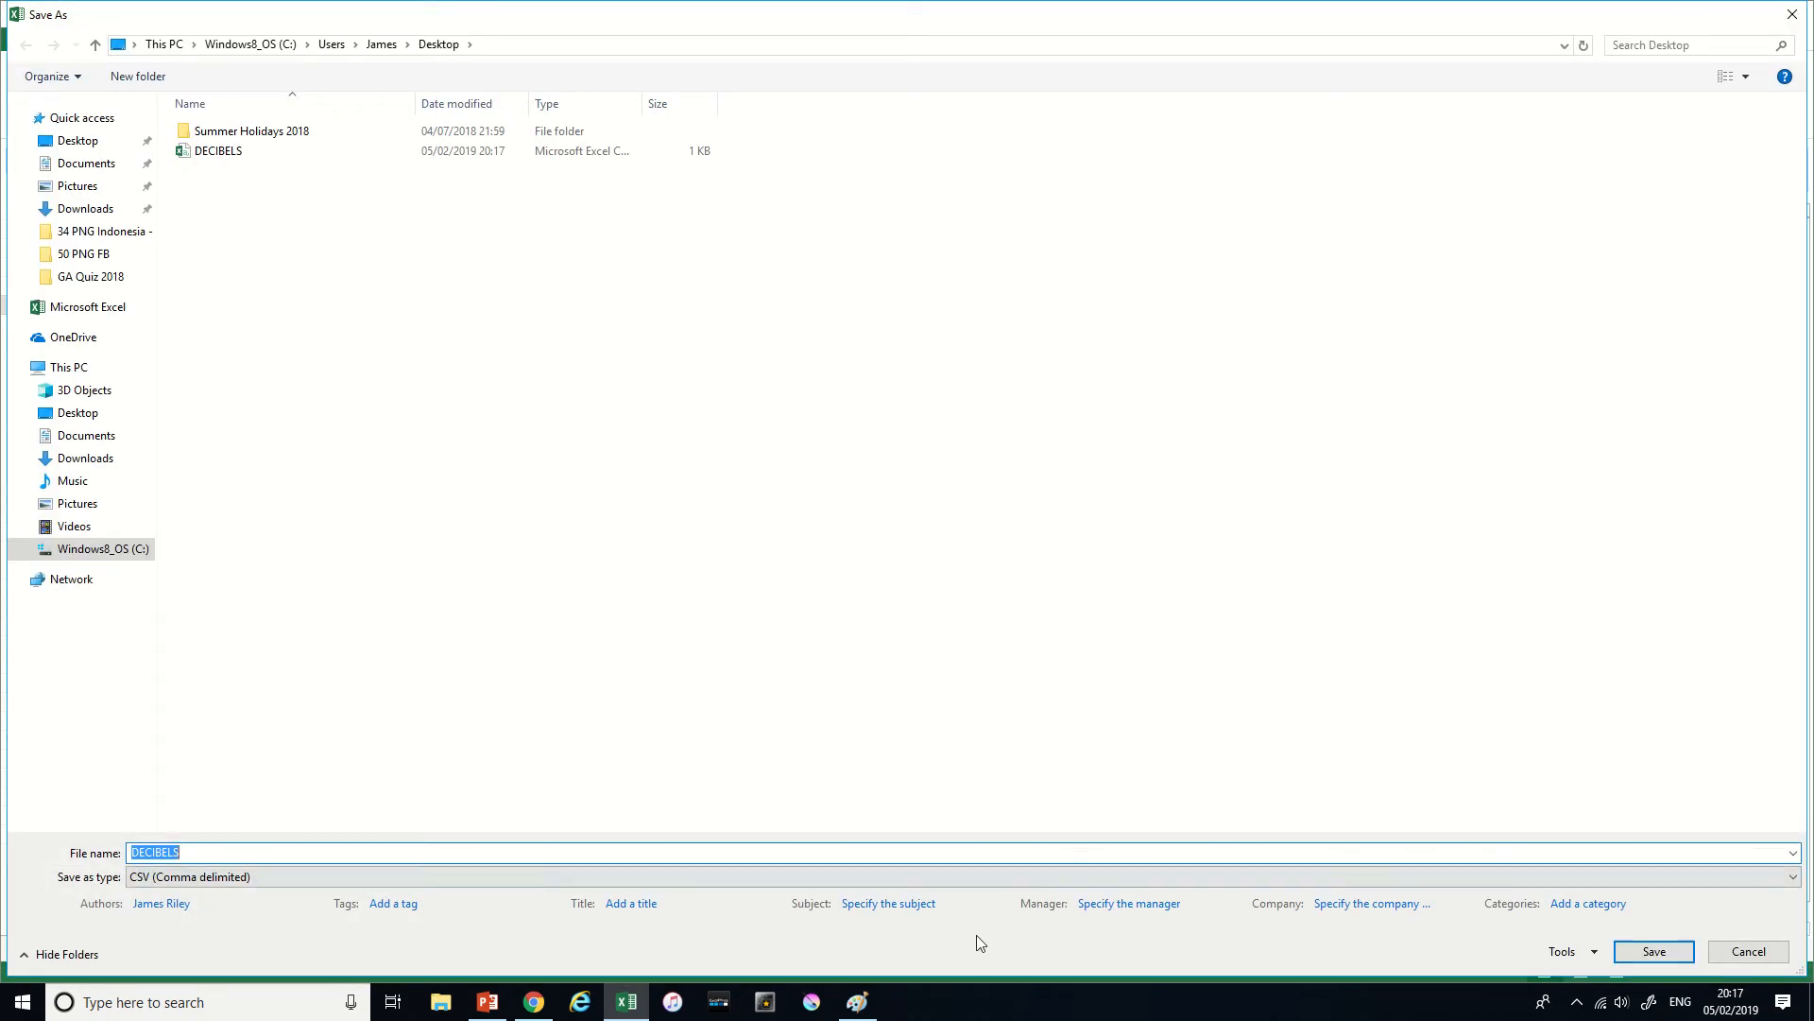
pyautogui.click(976, 877)
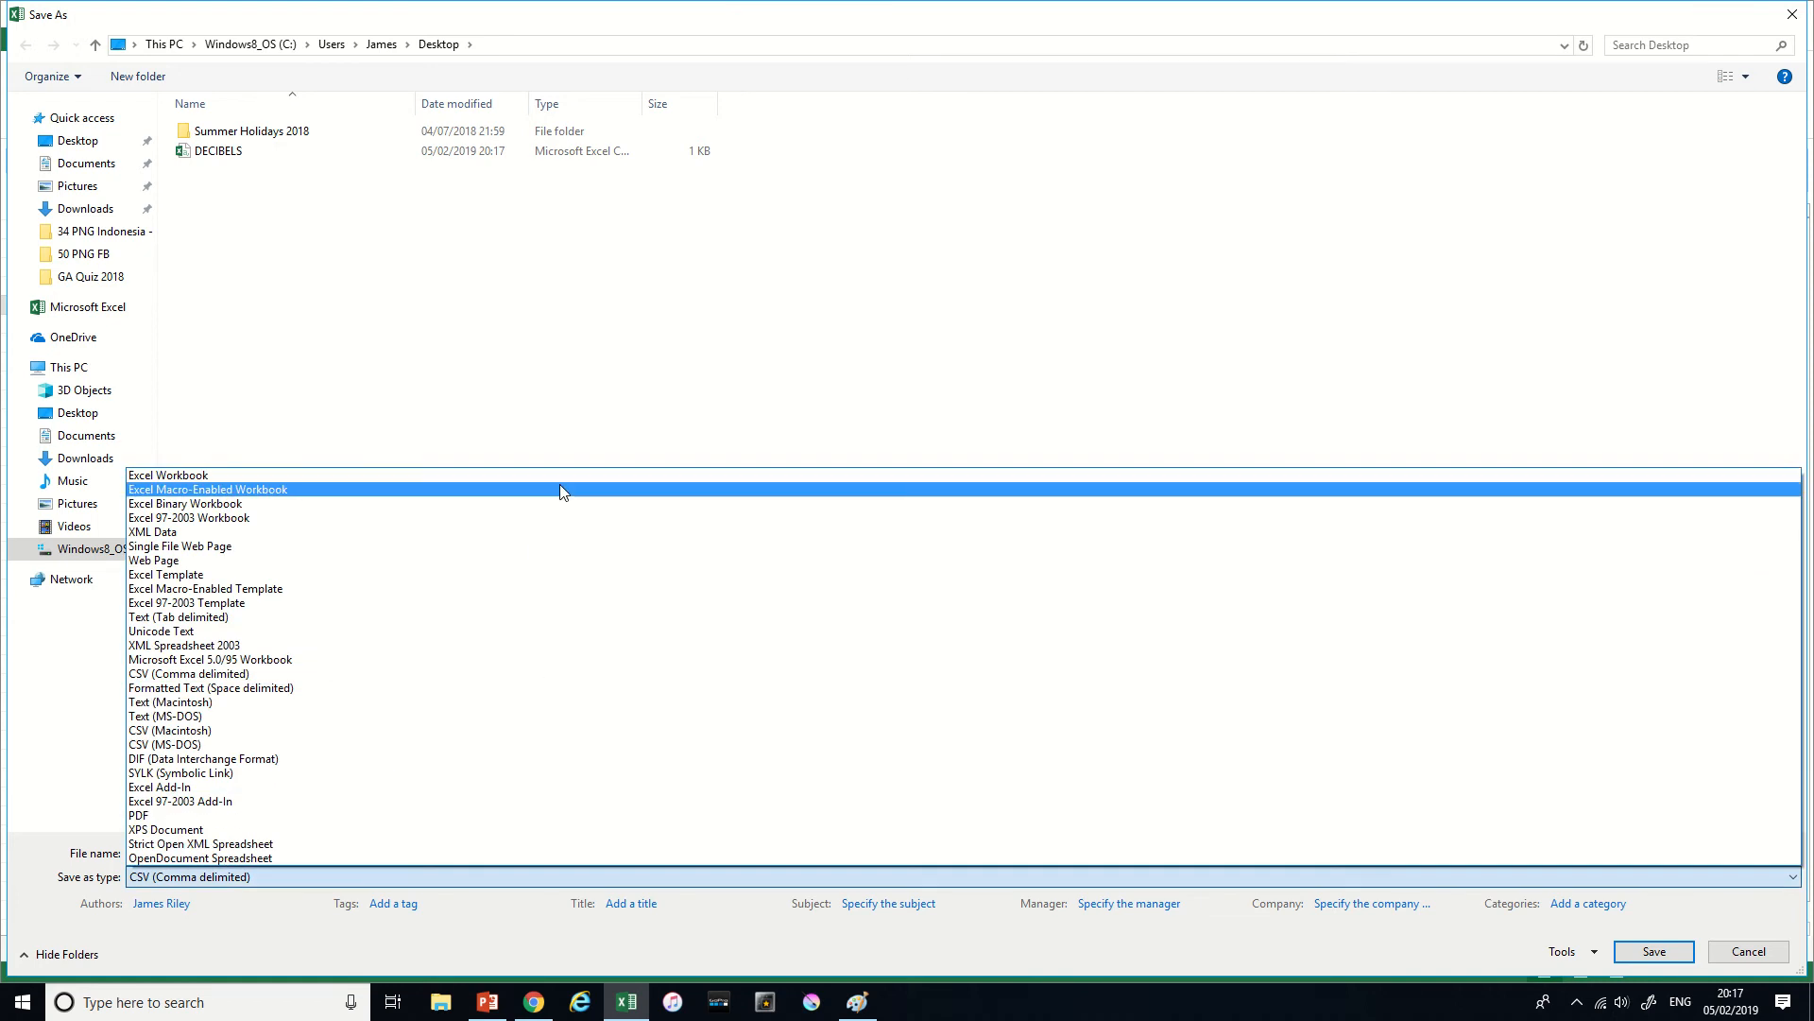
pyautogui.click(564, 475)
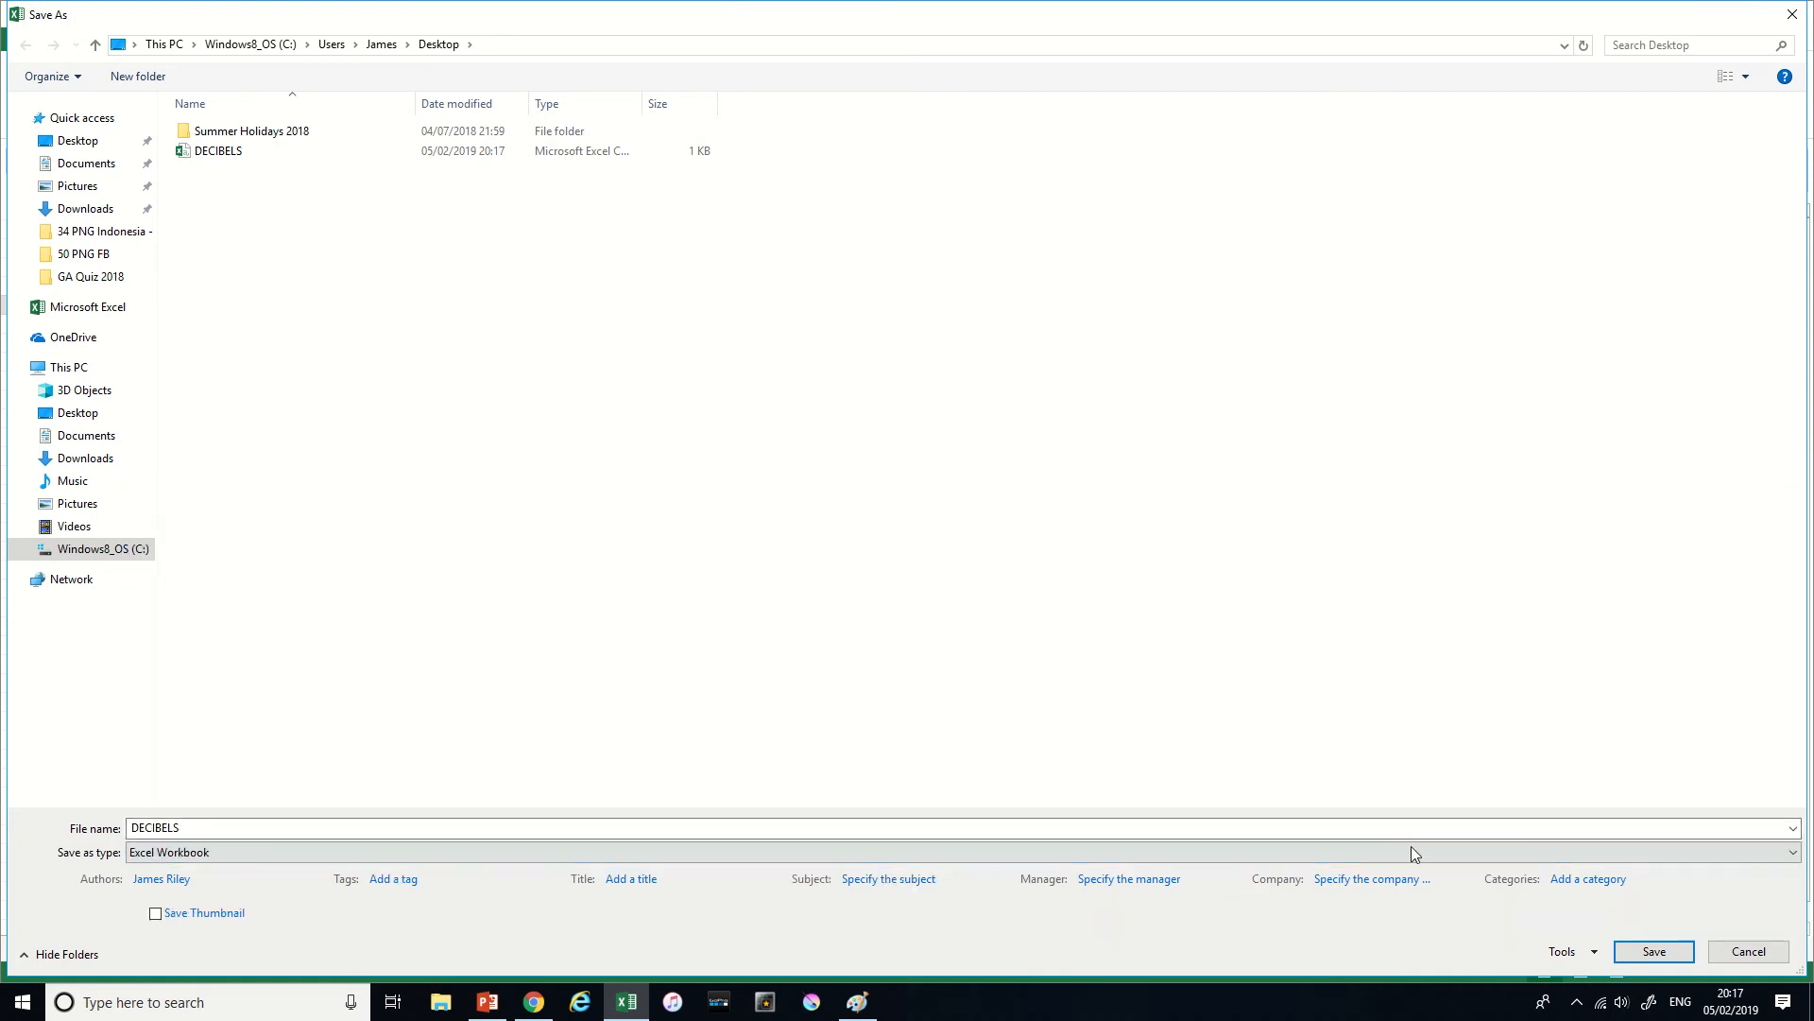
pyautogui.click(1660, 956)
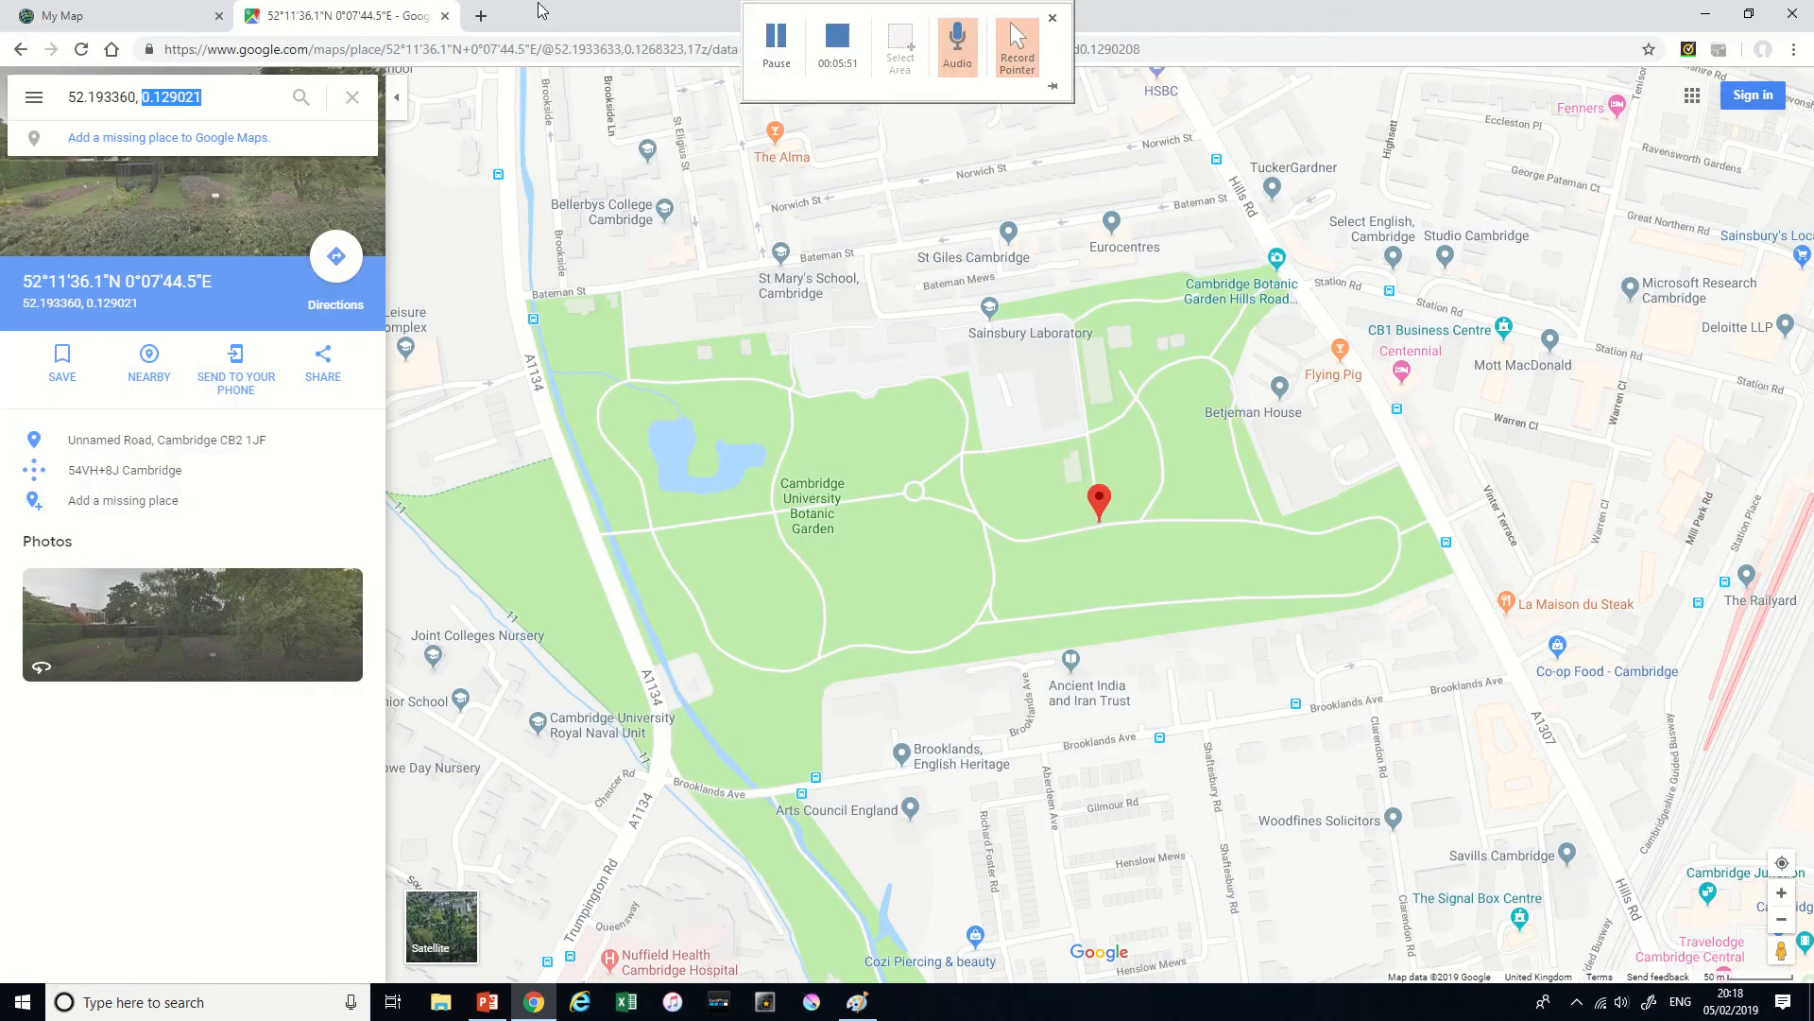
# - Switch to My Map in ArcGIS Online and import DECIBELS.csv from the Desktop as a layer
pyautogui.click(81, 17)
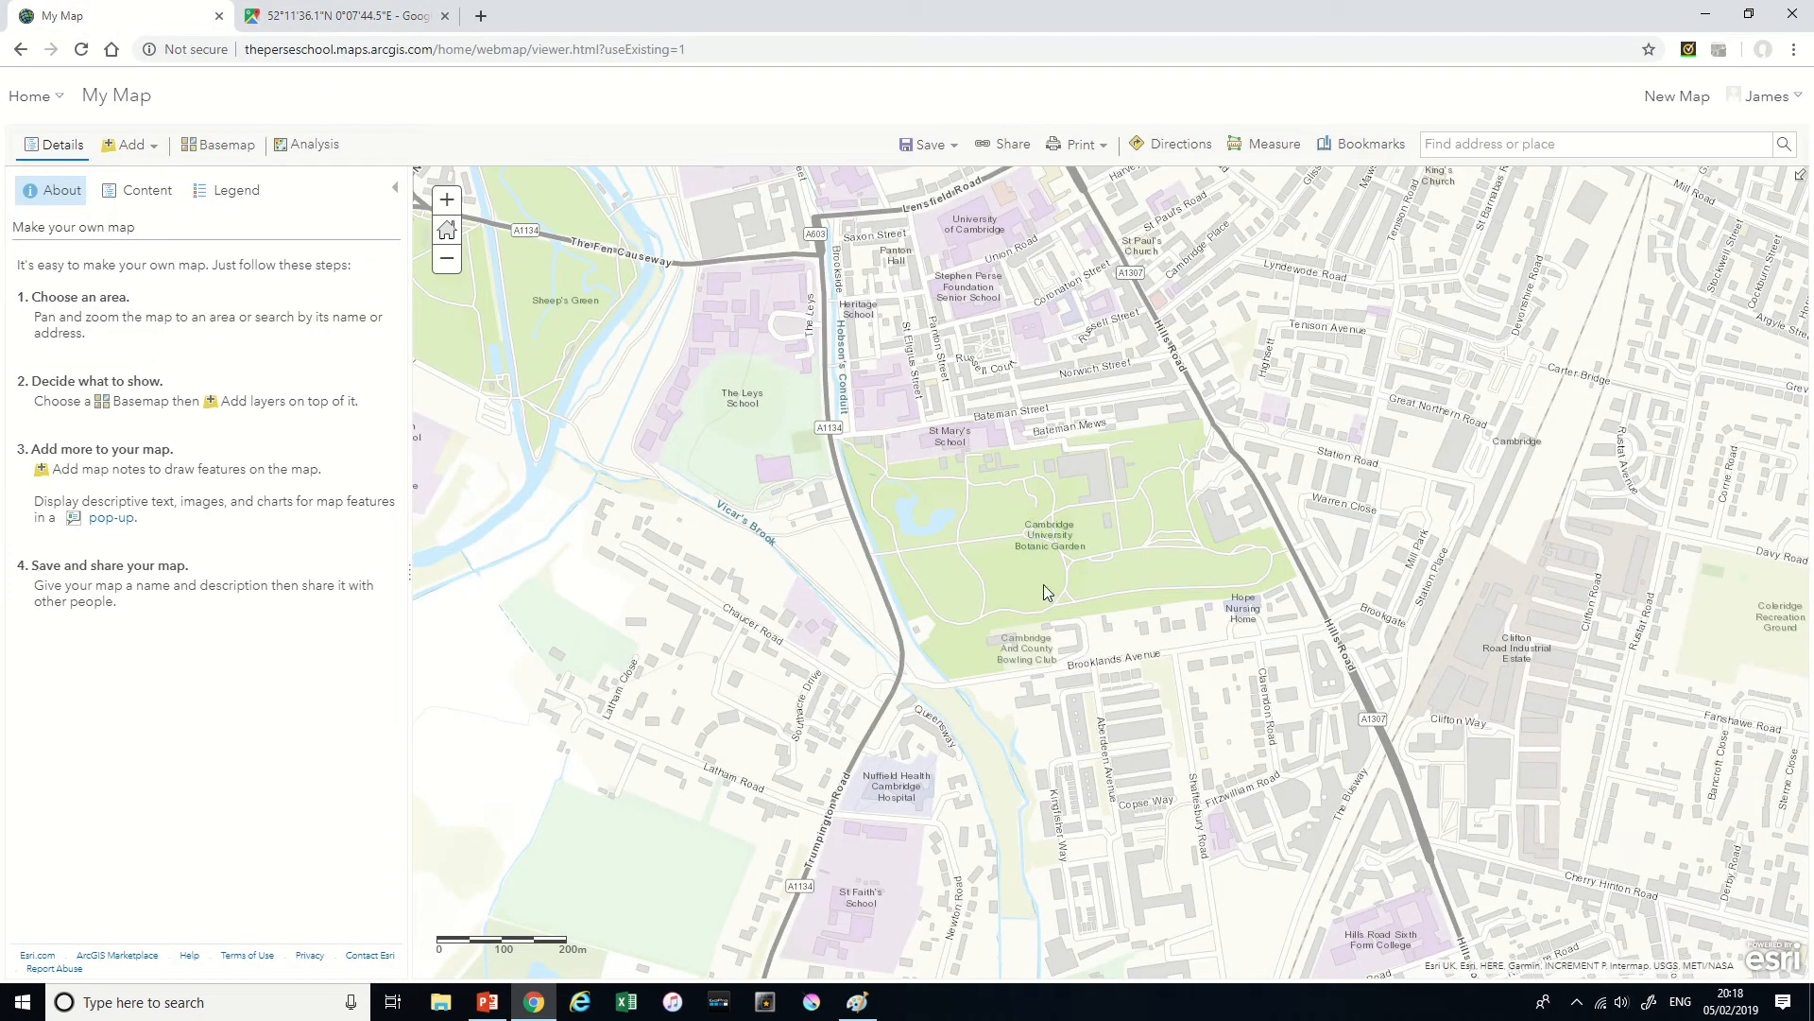
pyautogui.moveTo(1068, 583); pyautogui.dragTo(1039, 610)
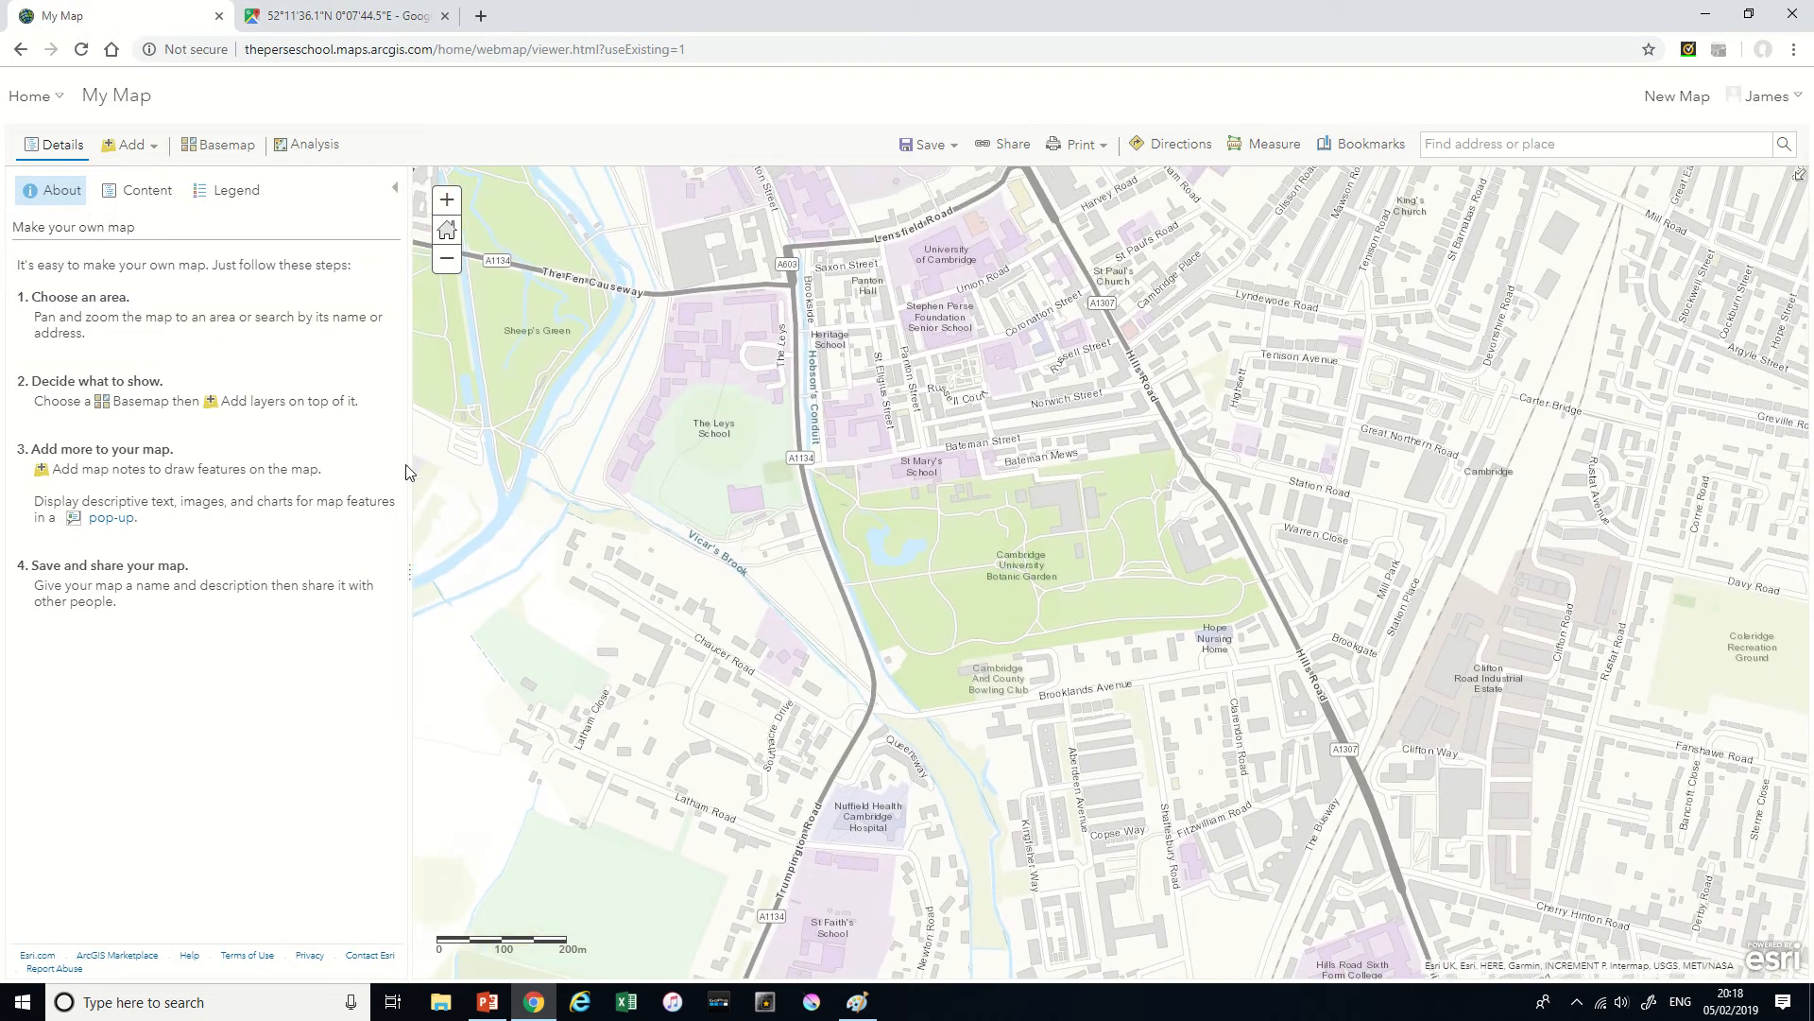
pyautogui.click(148, 157)
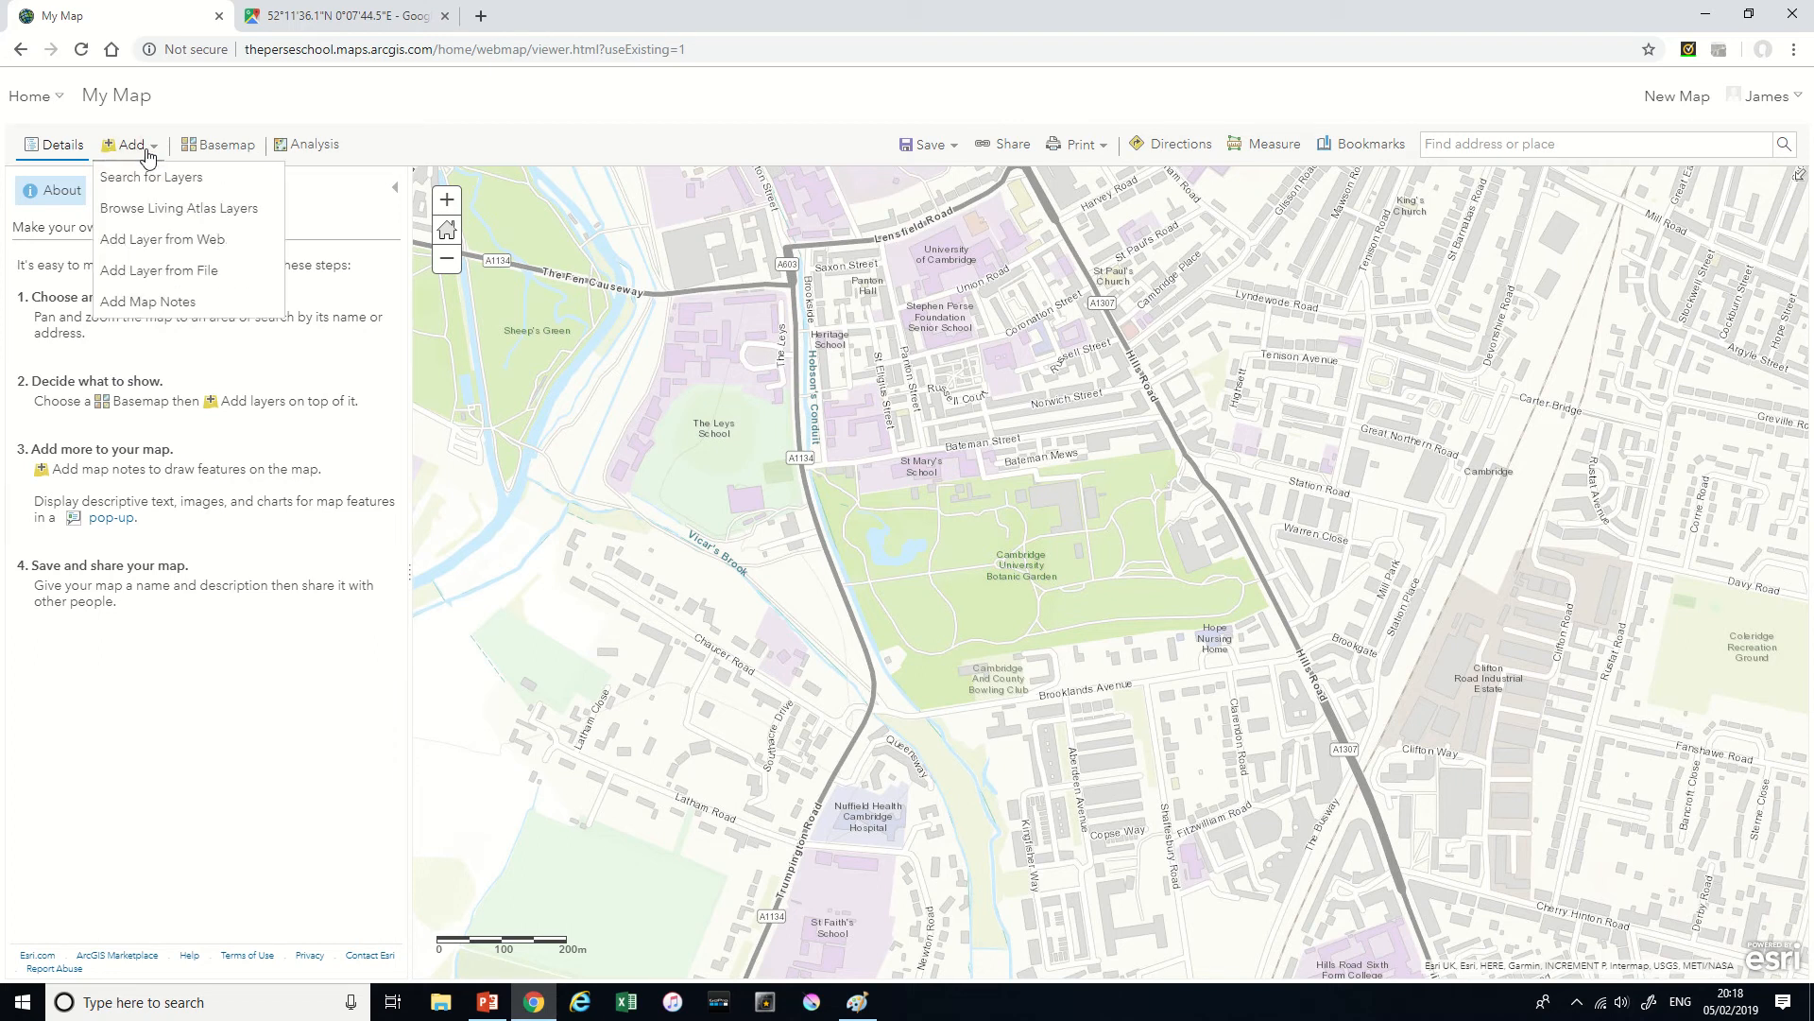
pyautogui.click(229, 274)
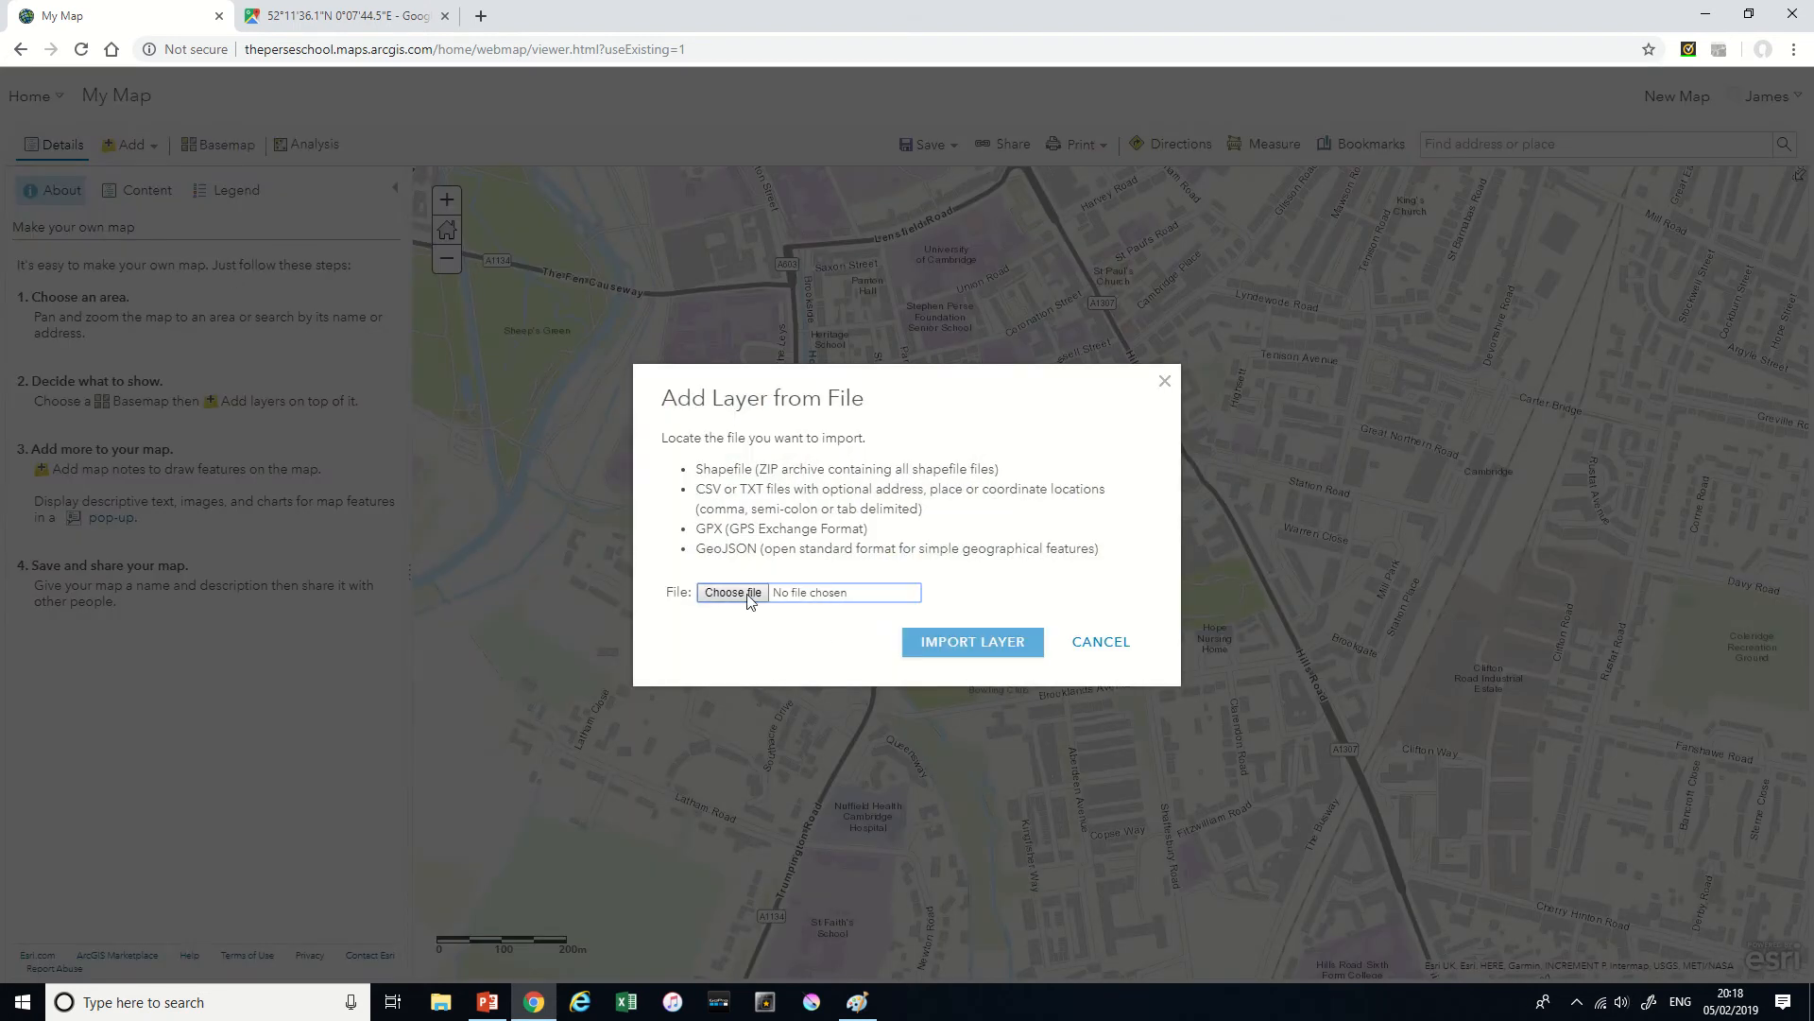
pyautogui.click(747, 595)
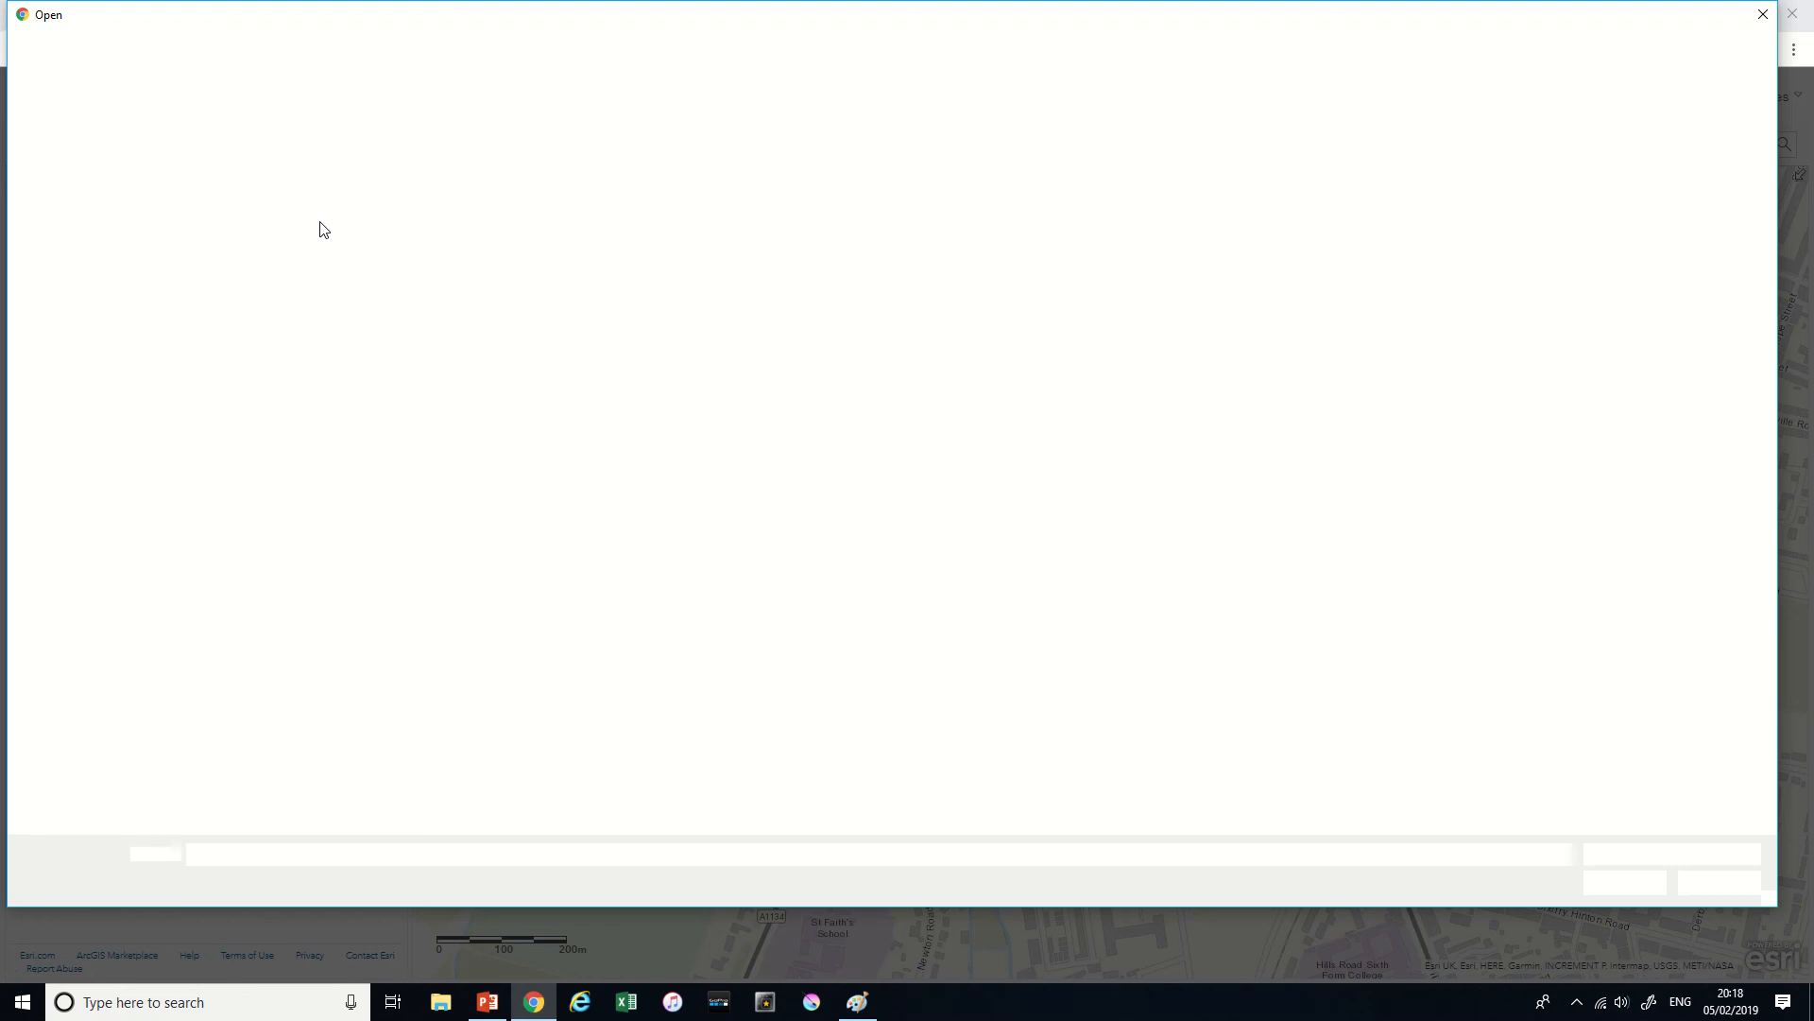
pyautogui.click(80, 140)
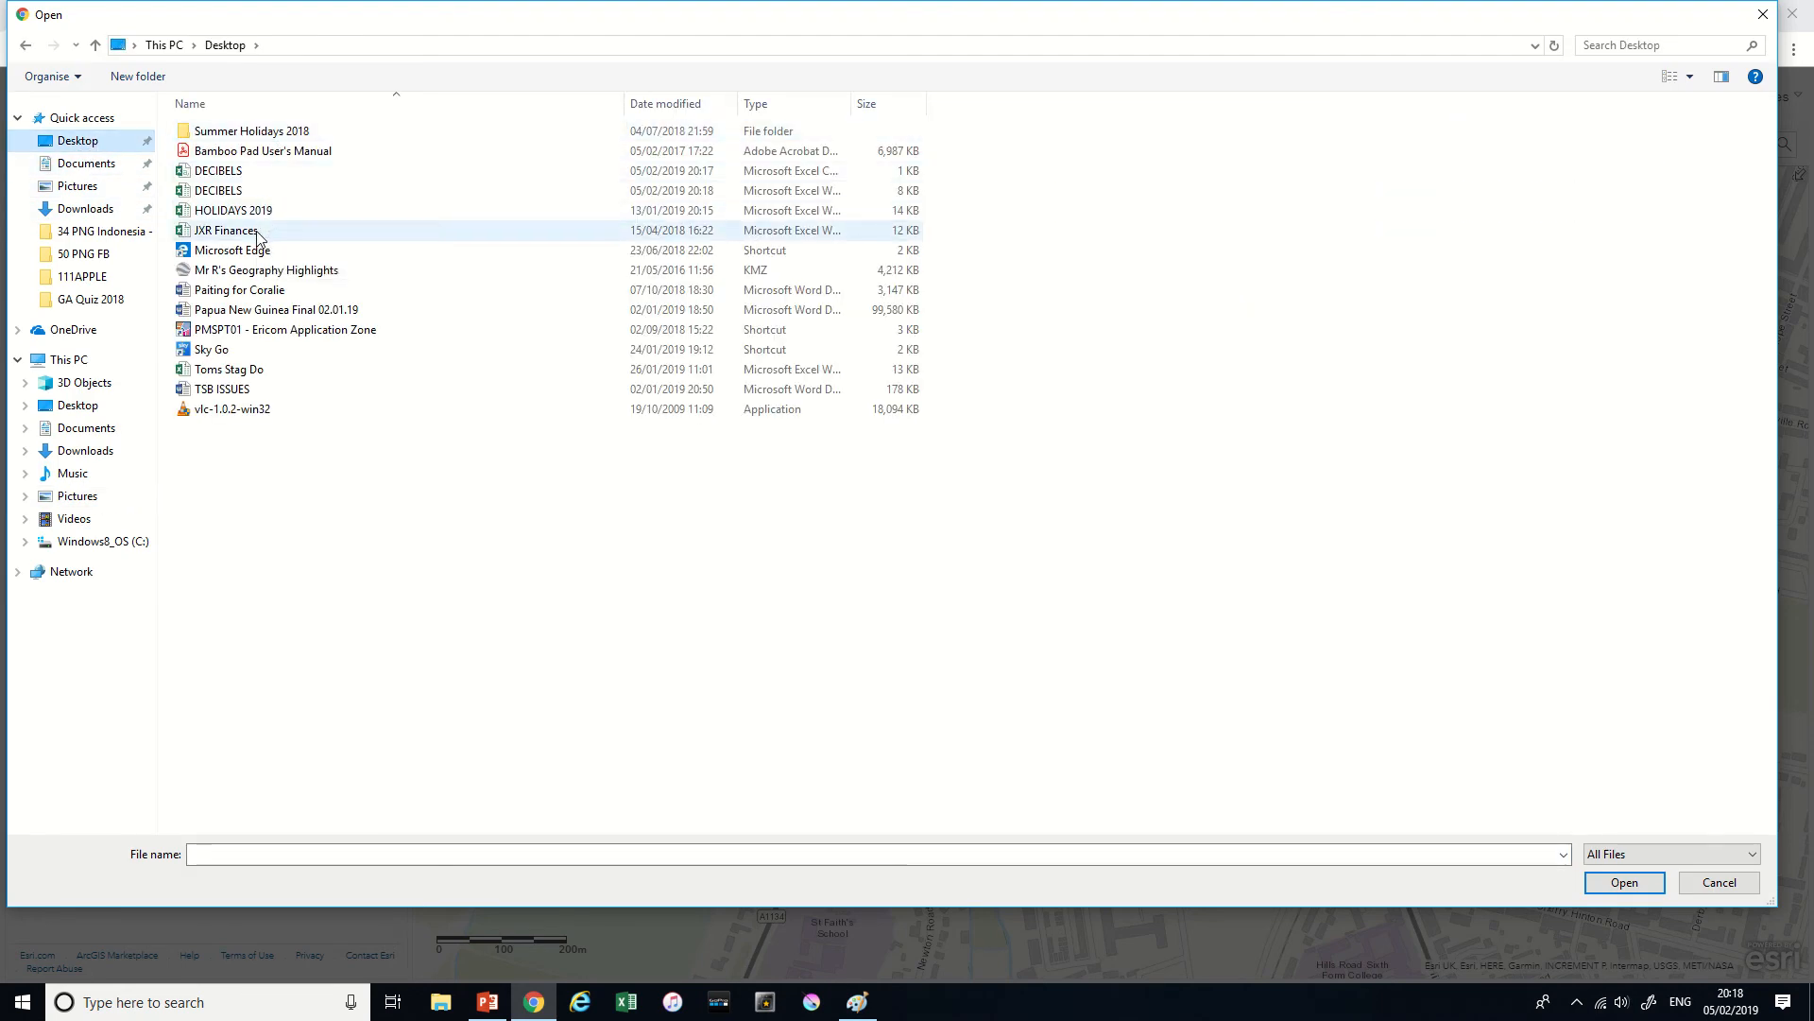
pyautogui.doubleClick(236, 178)
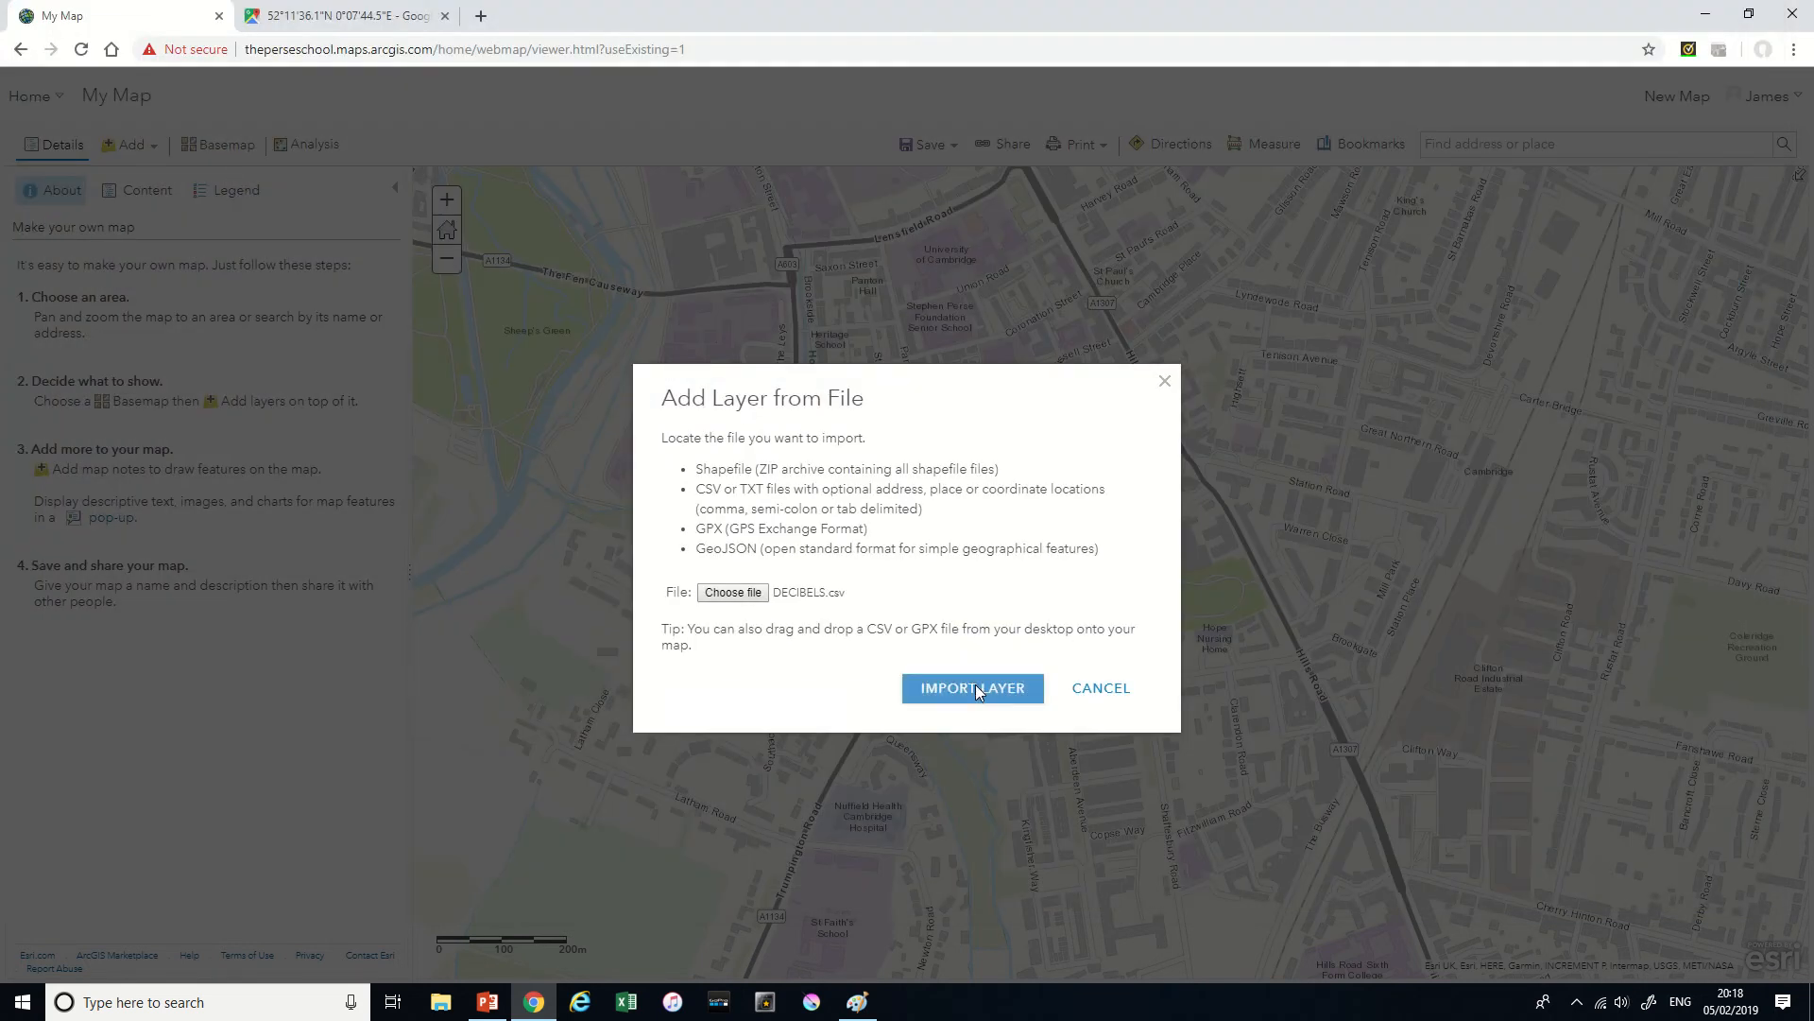
pyautogui.click(975, 687)
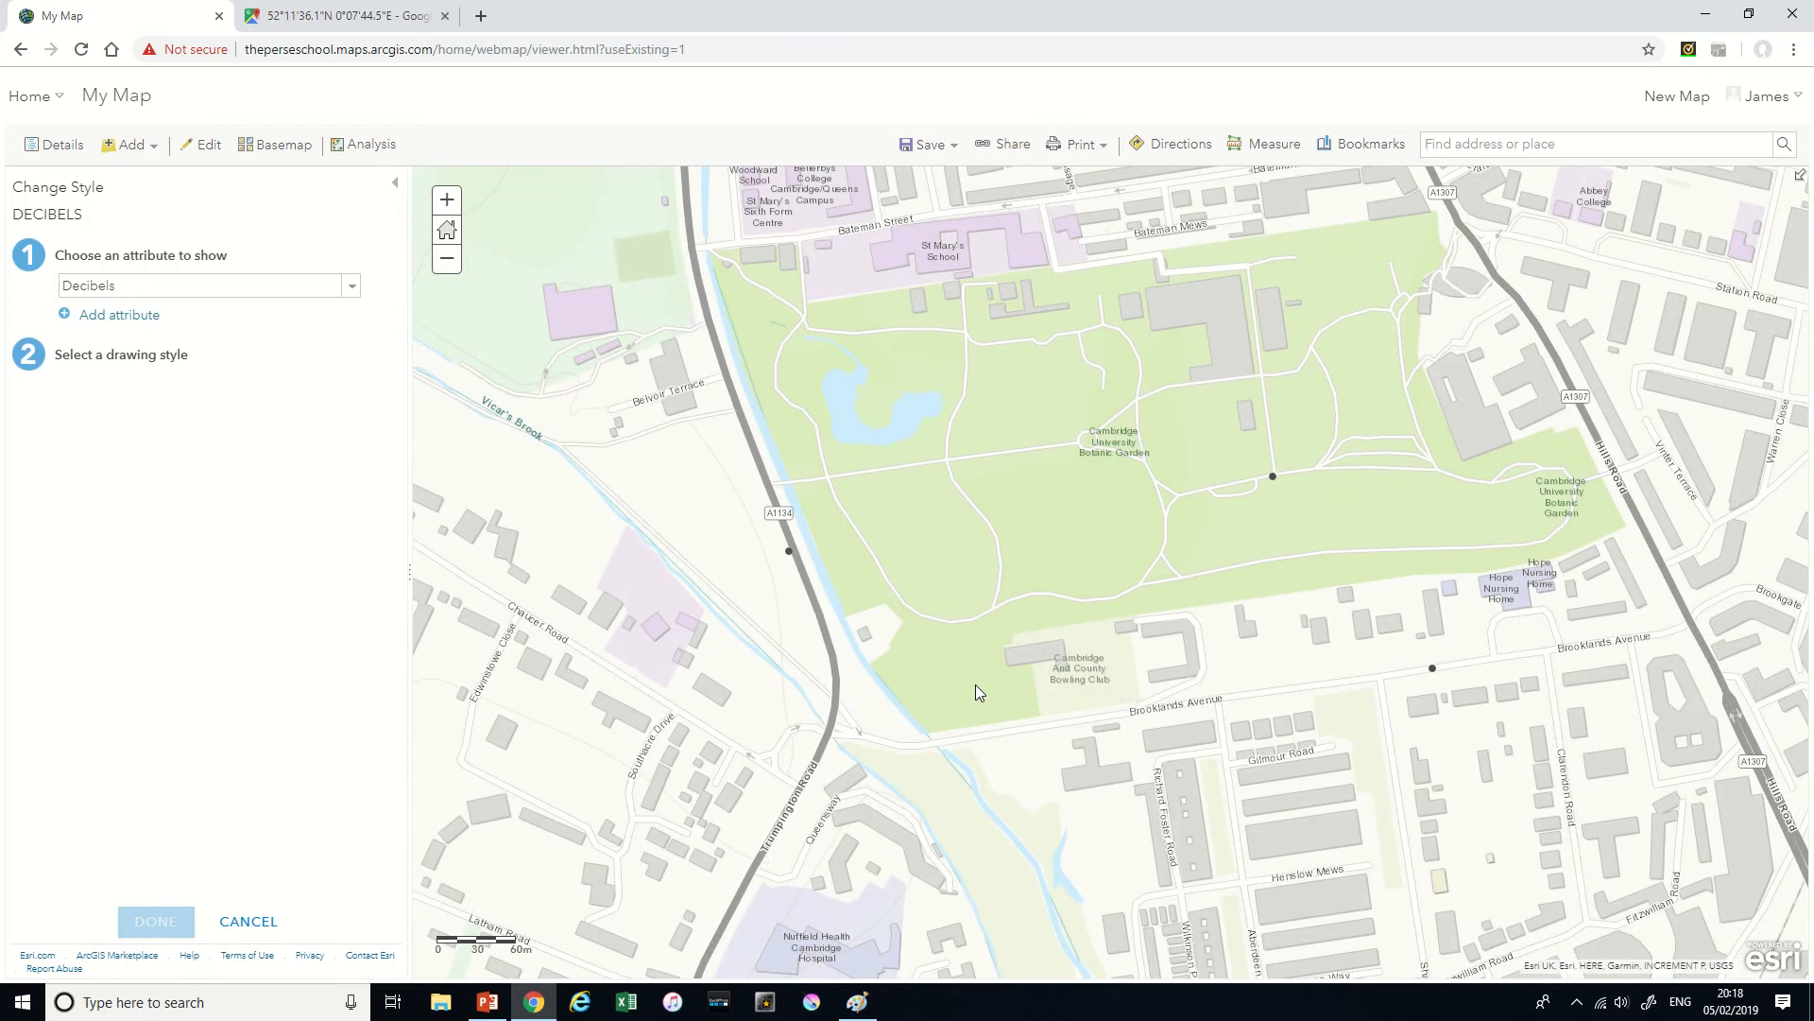
pyautogui.moveTo(1205, 567); pyautogui.dragTo(1067, 465)
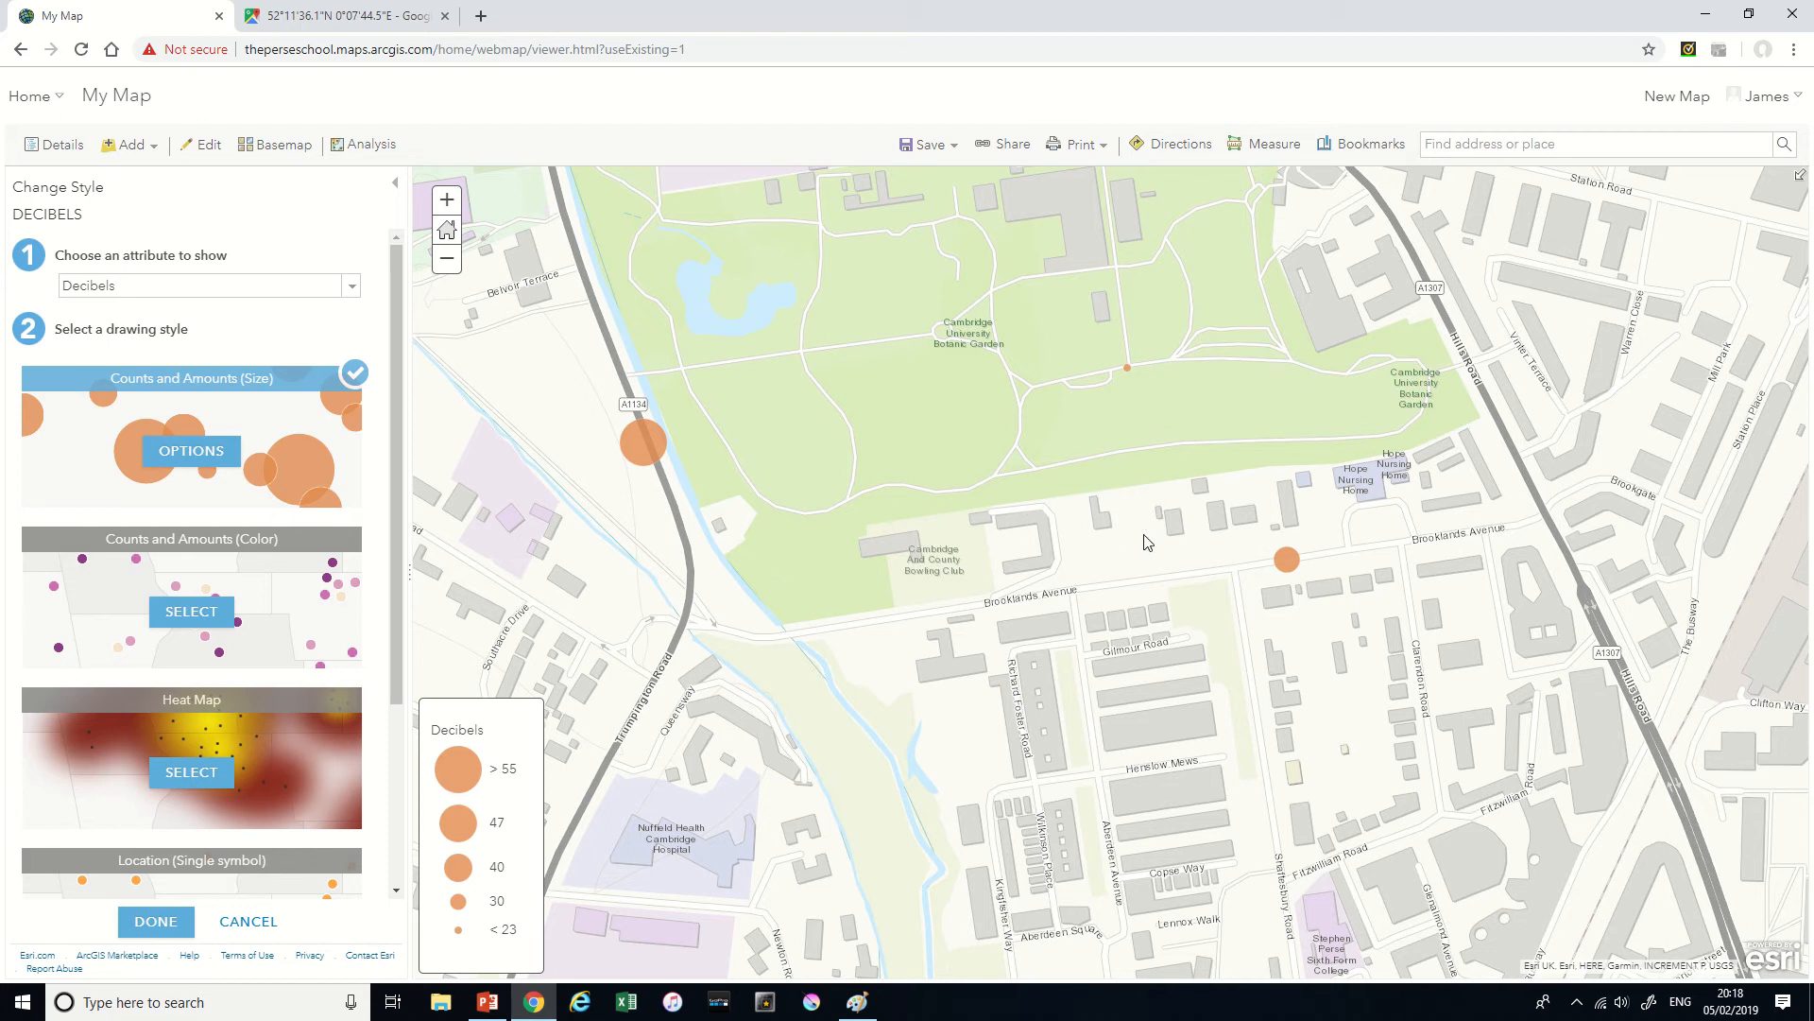
# - Open the options of the Counts and Amounts (Size) style for Decibels and set the minimum symbol size to 30 px
pyautogui.moveTo(1145, 537); pyautogui.dragTo(1108, 576)
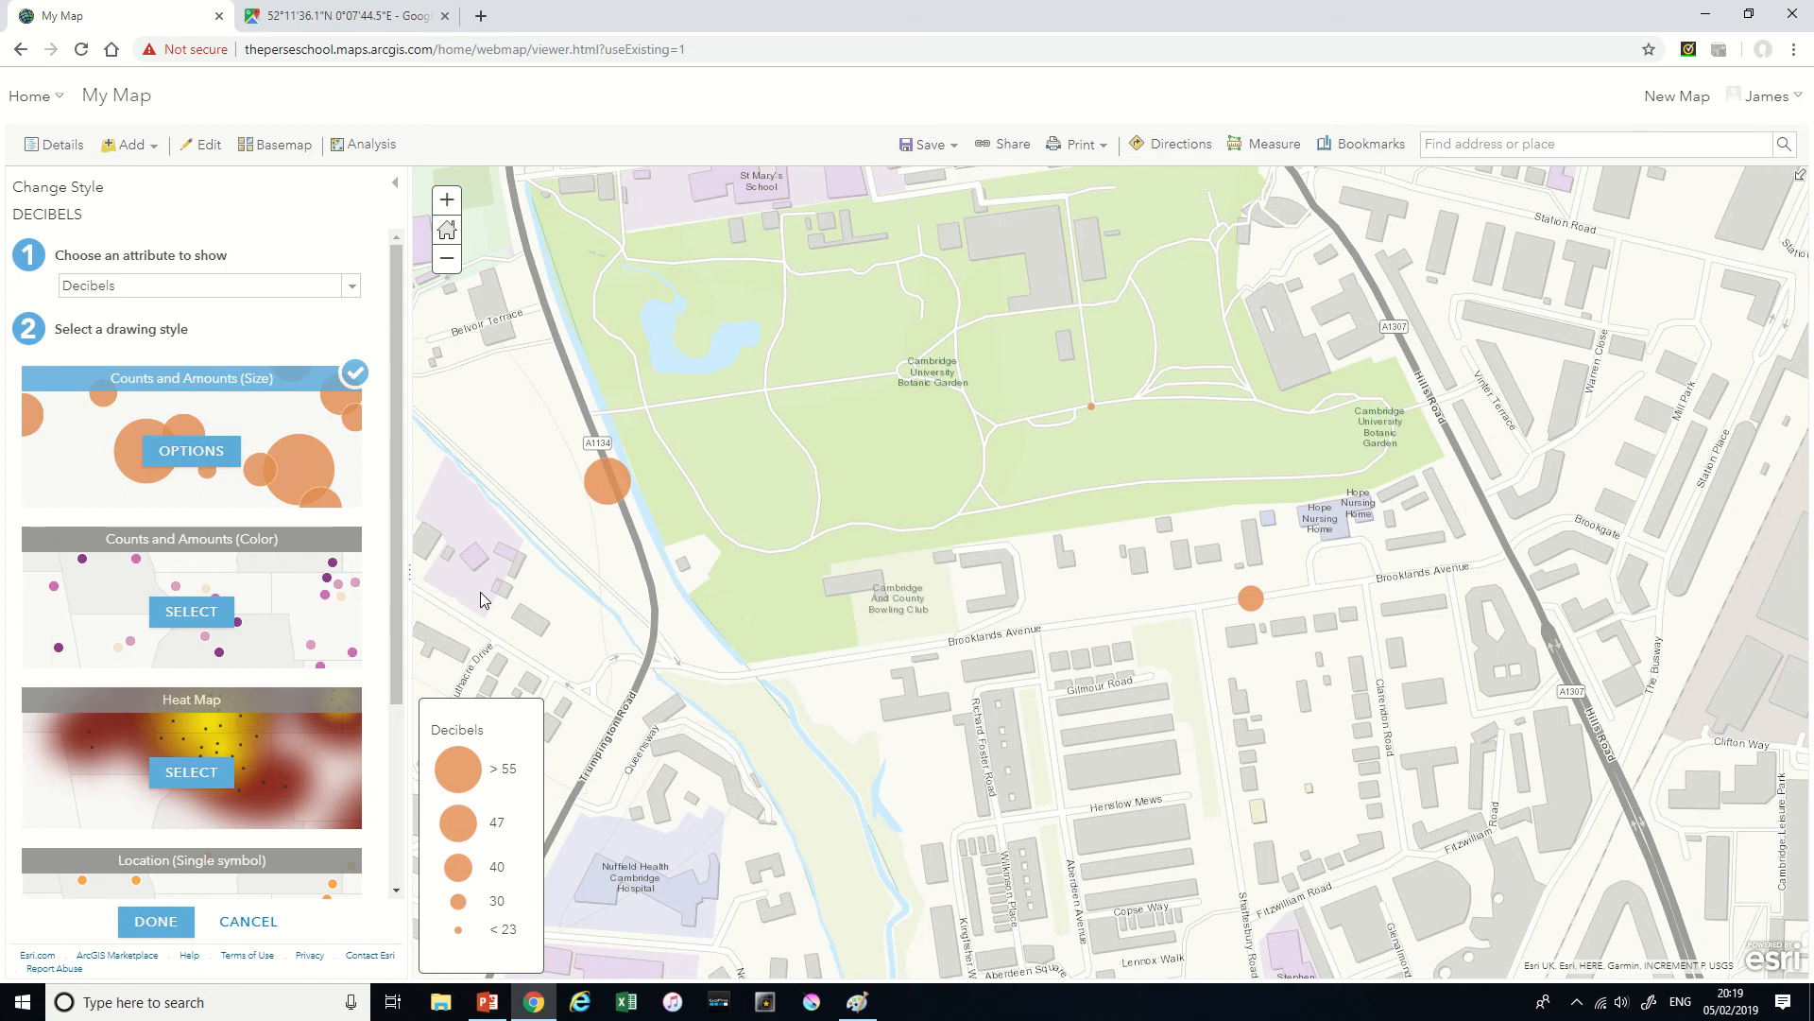
pyautogui.click(192, 452)
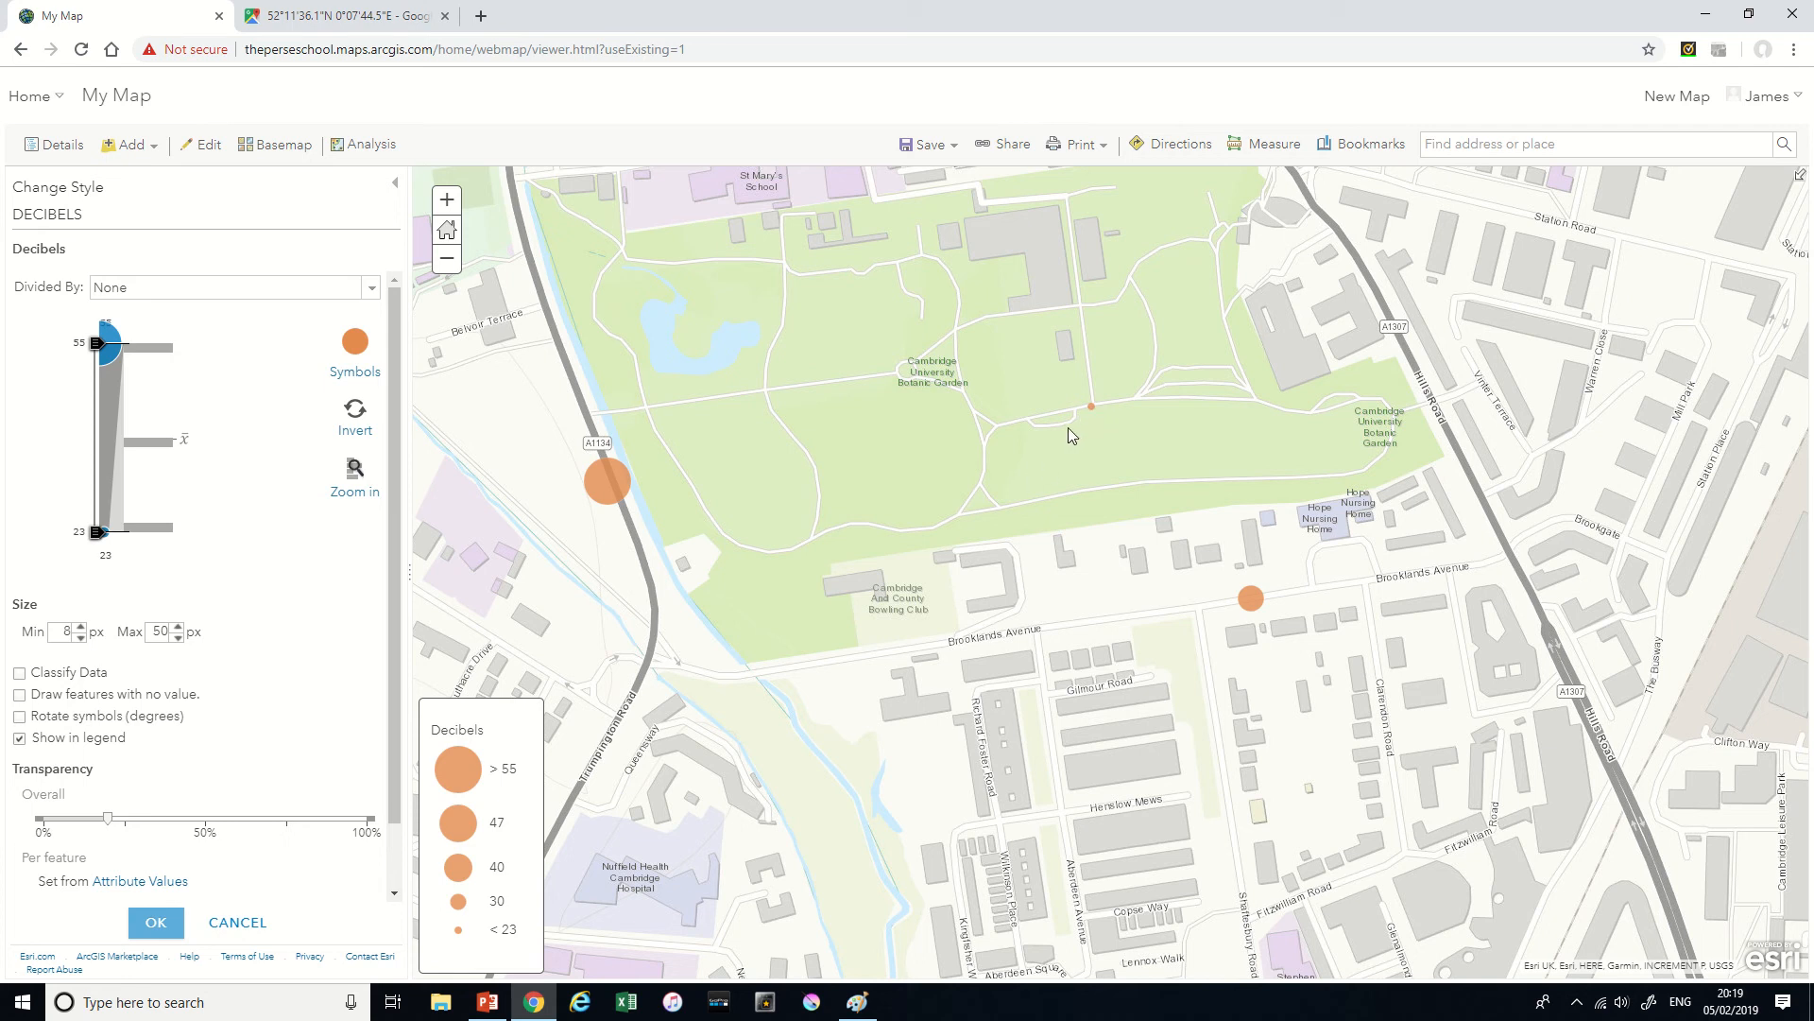
pyautogui.click(62, 633)
pyautogui.doubleClick(62, 633)
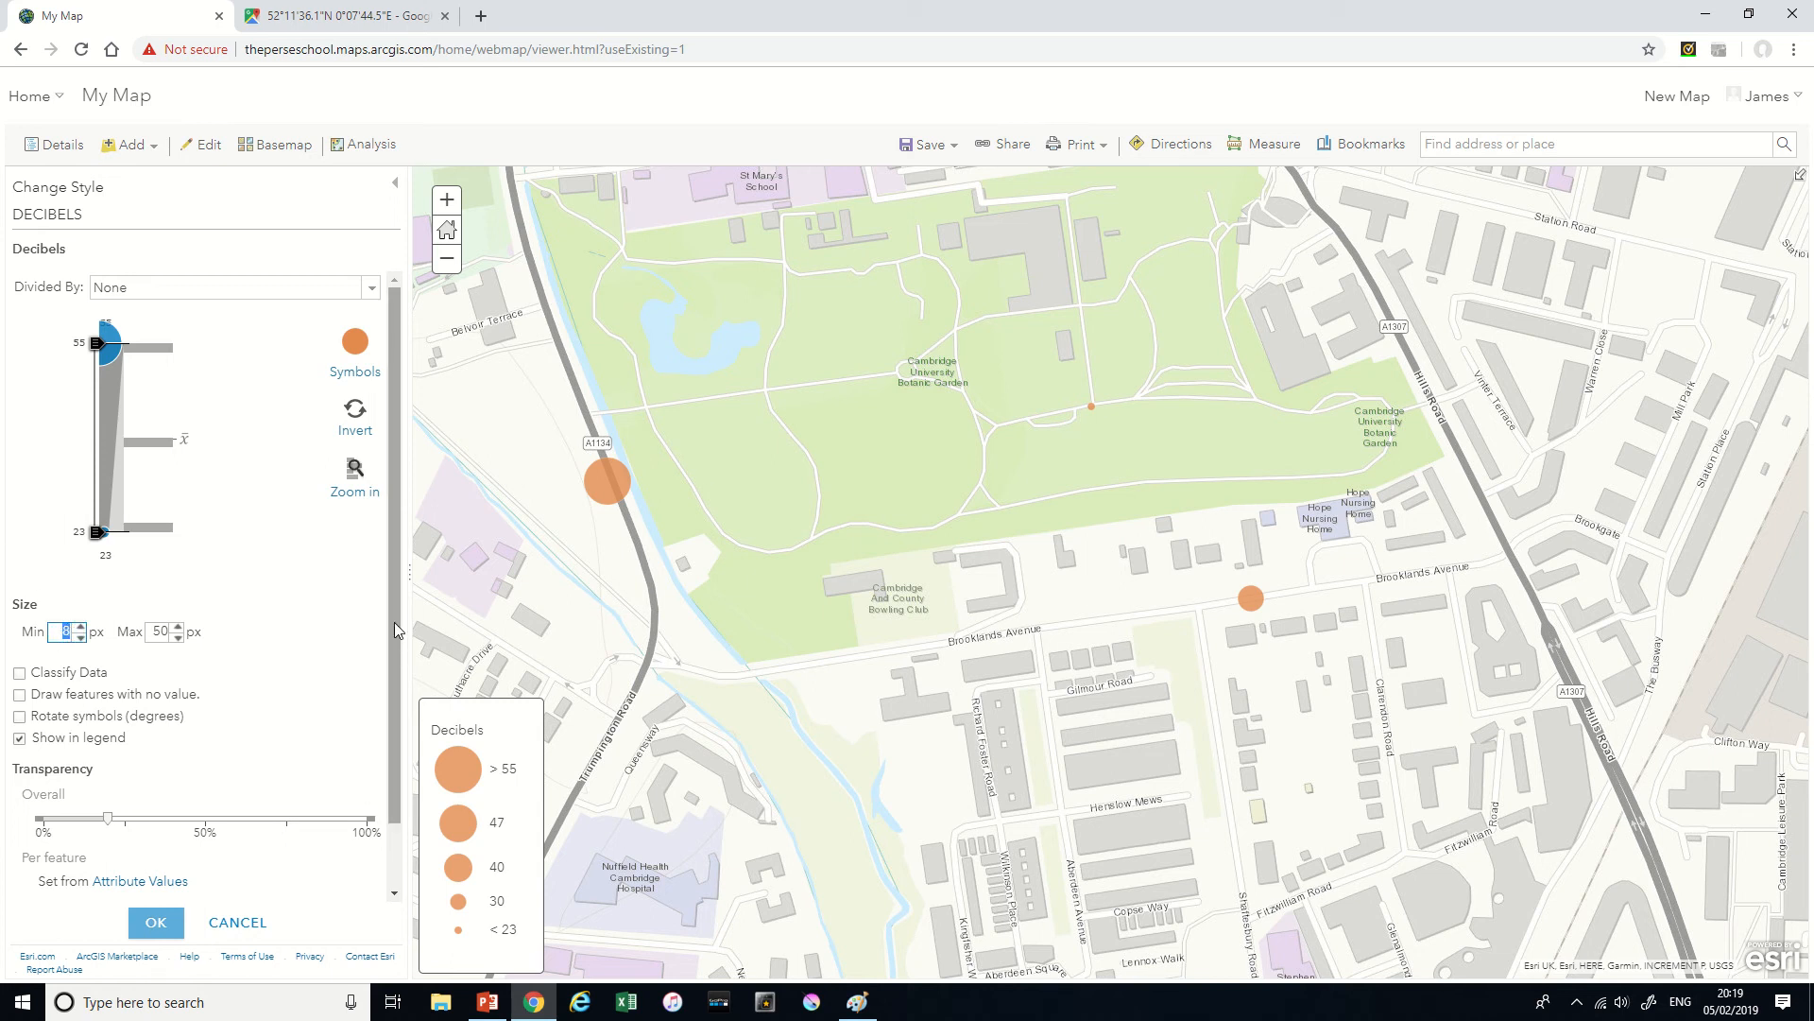
pyautogui.write('30')
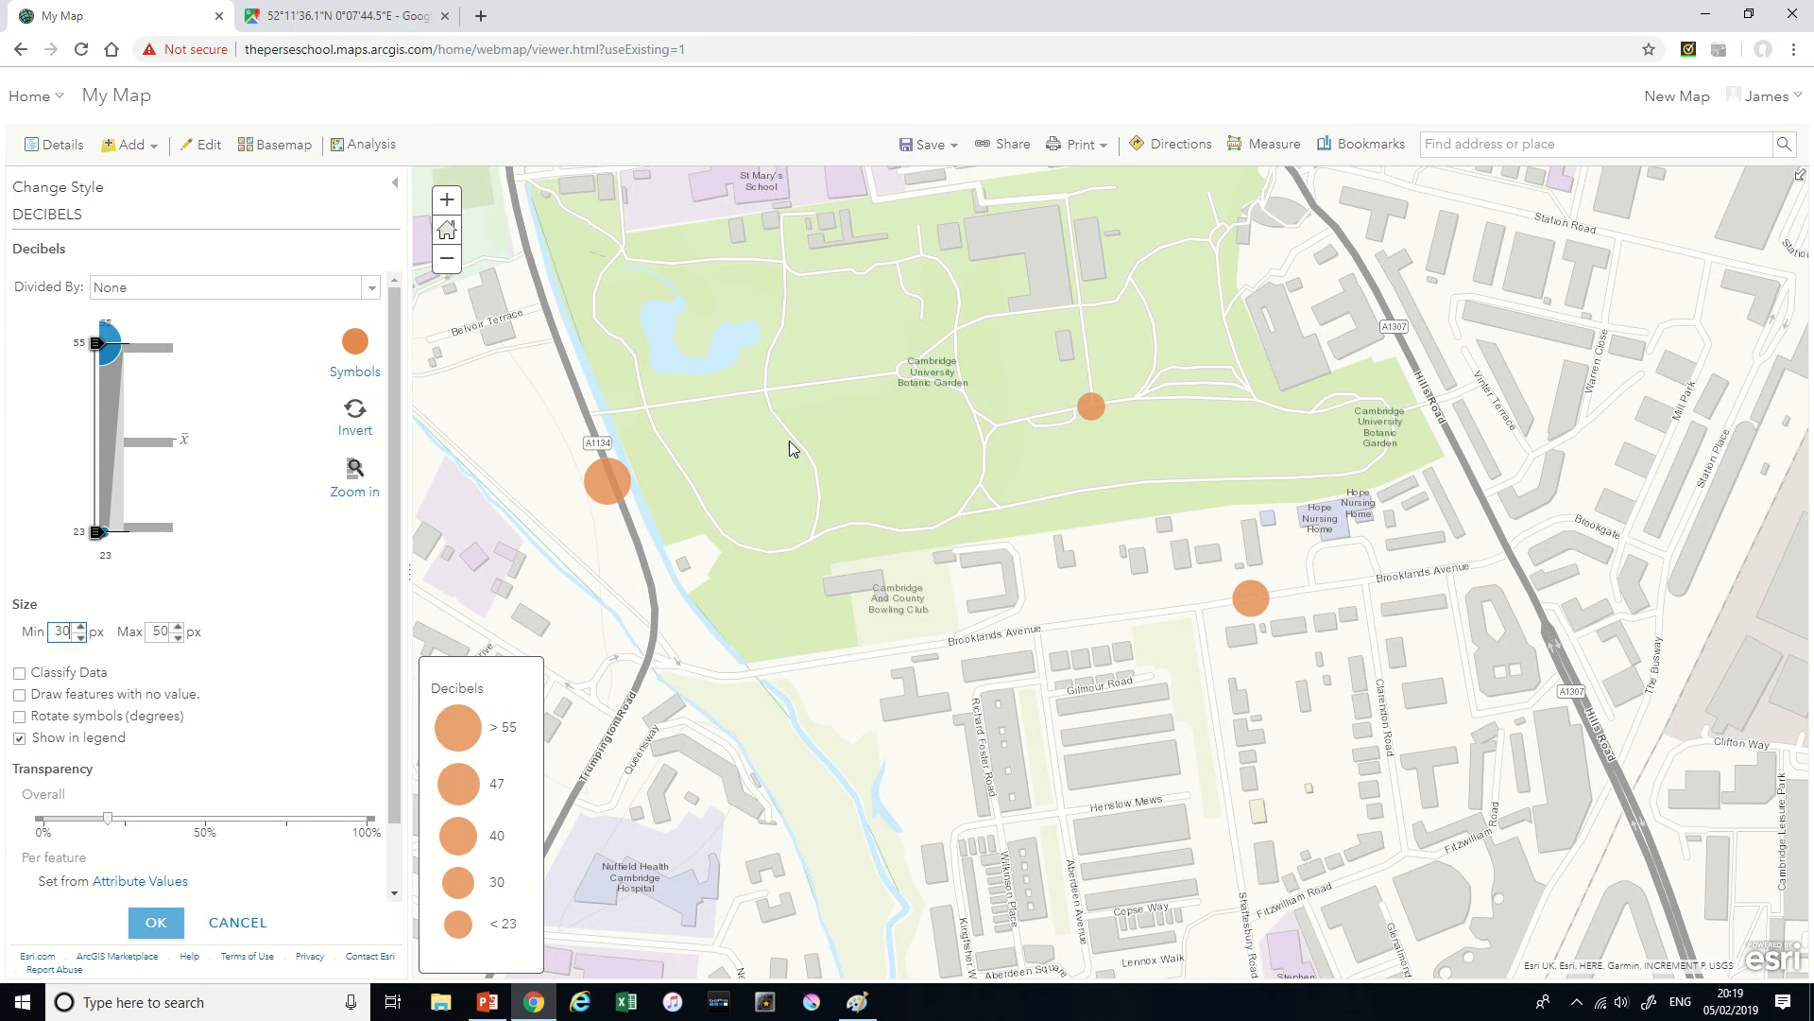
# - Set the maximum size of the Decibels symbols to 120 px
pyautogui.moveTo(790, 441); pyautogui.dragTo(831, 503)
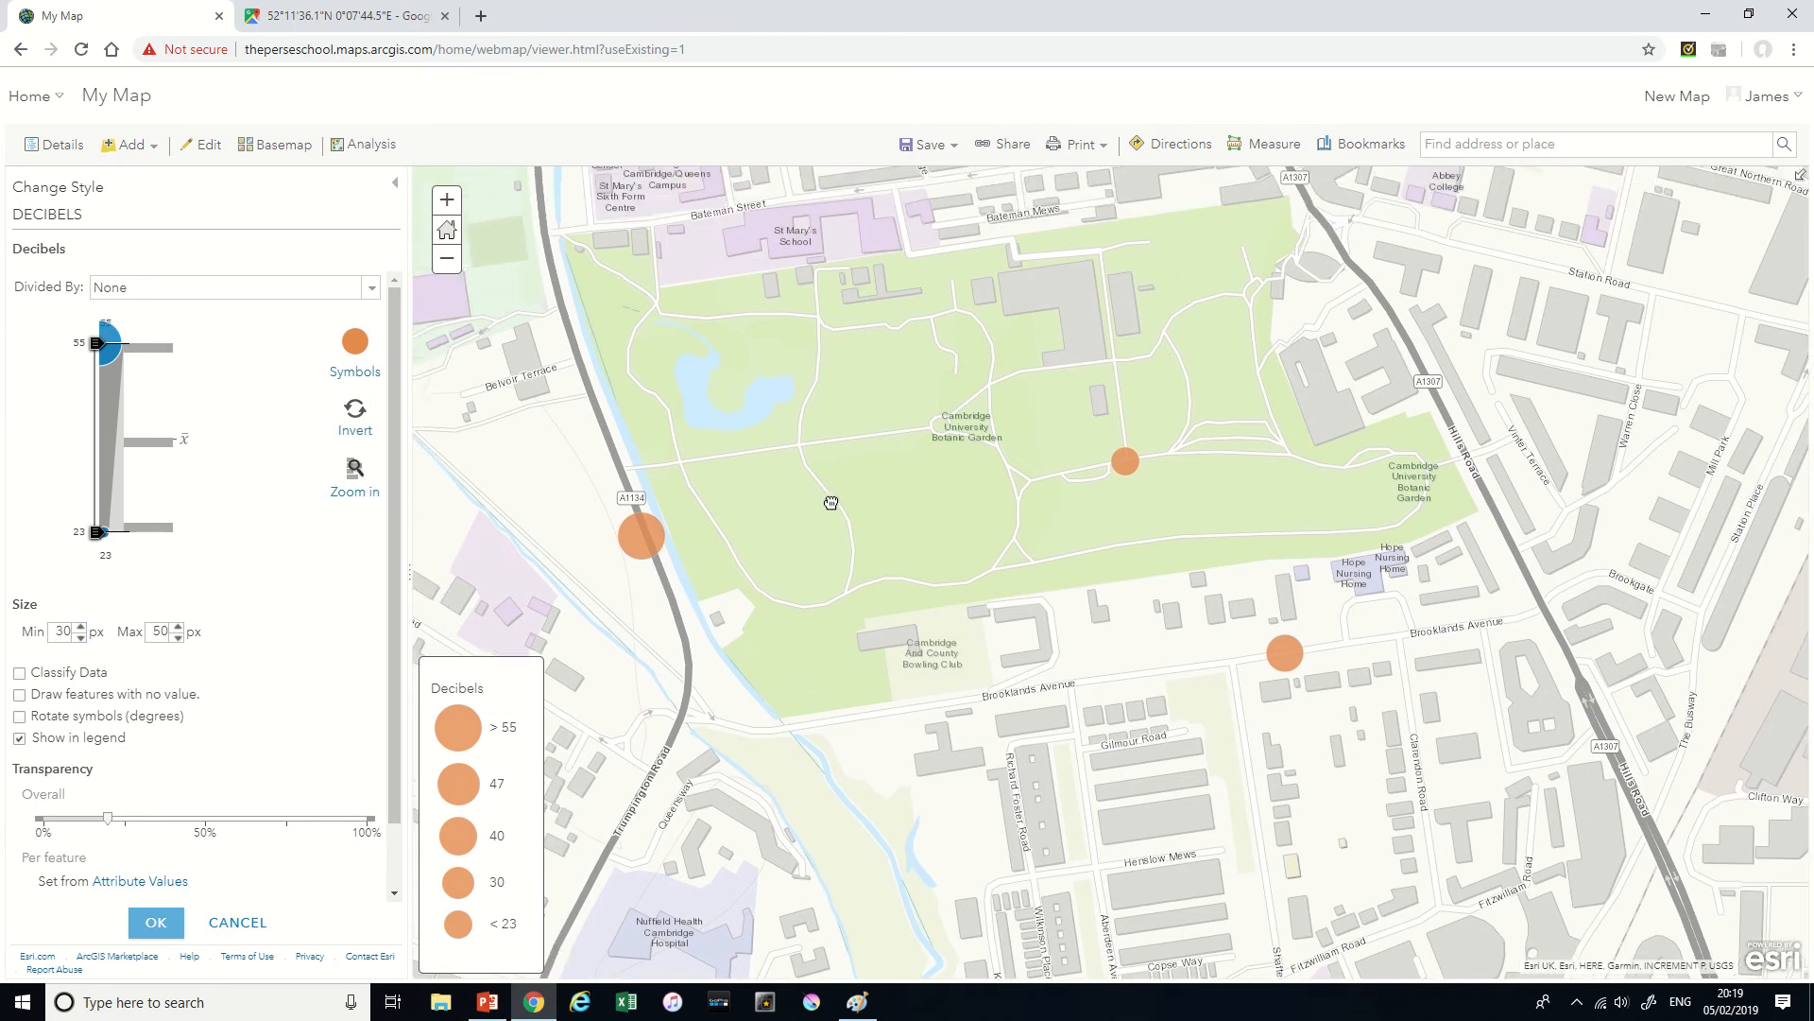
pyautogui.doubleClick(158, 631)
pyautogui.write('120')
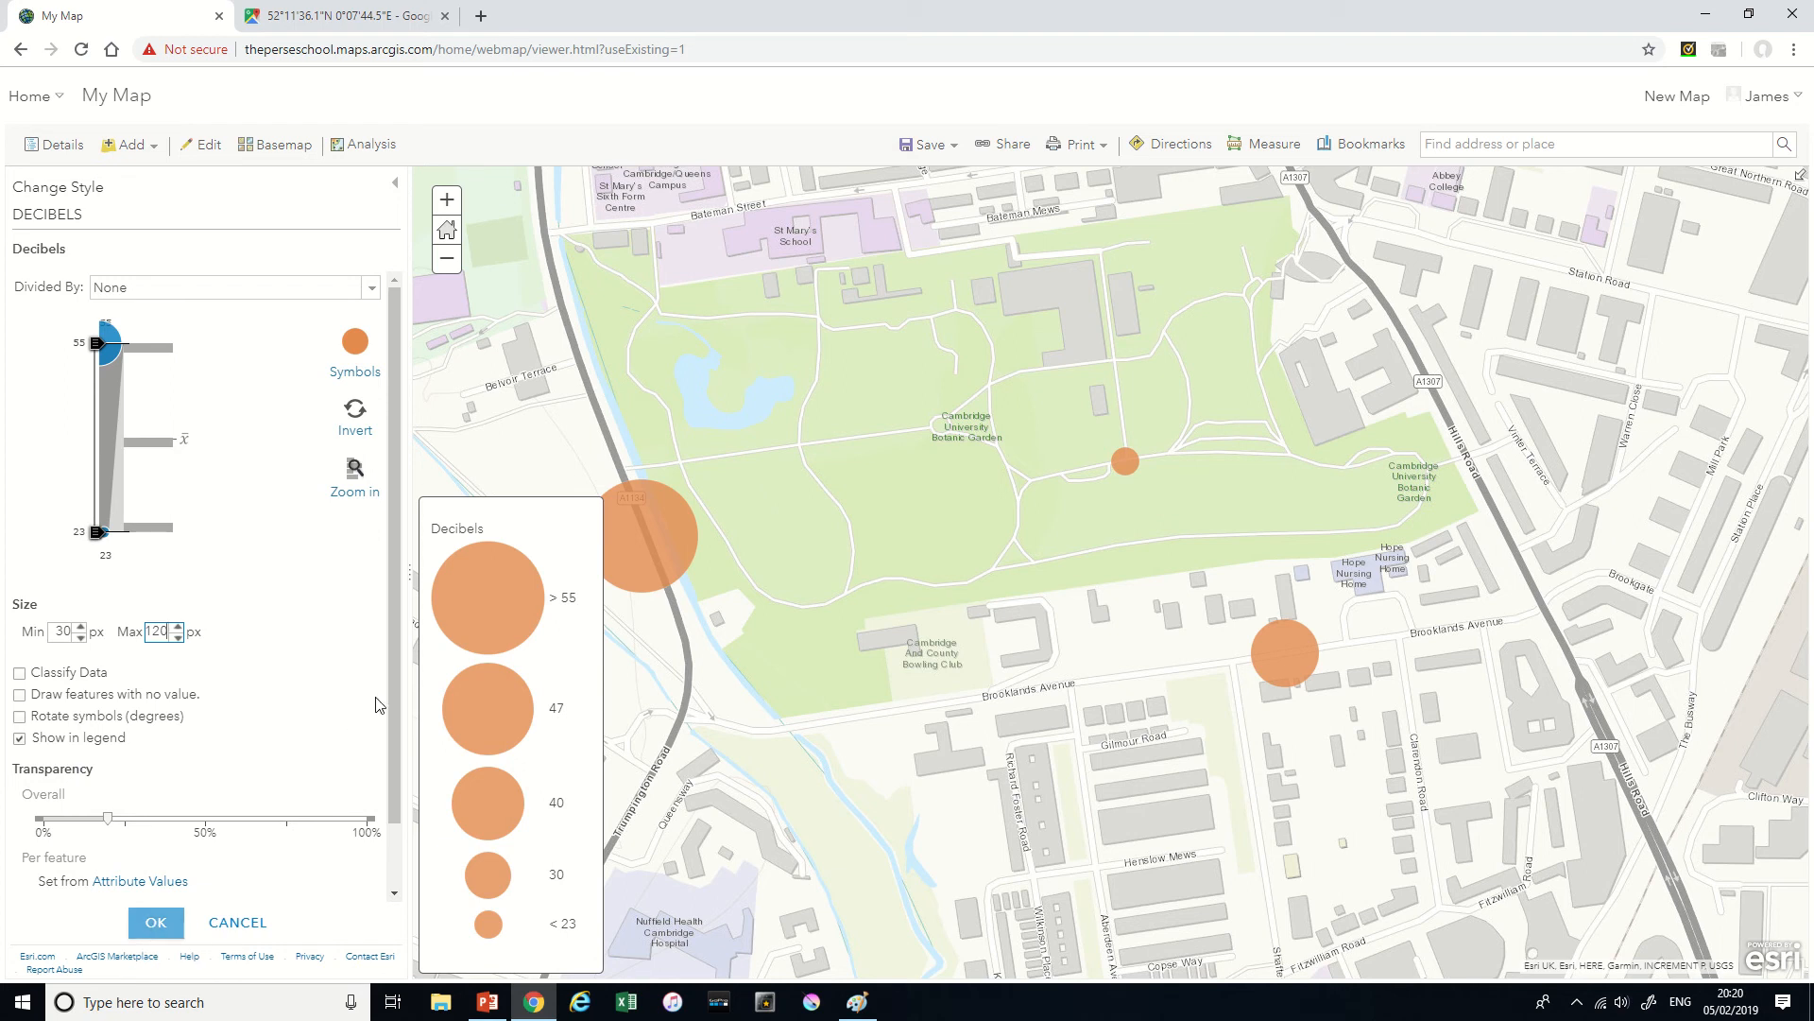
pyautogui.click(328, 607)
pyautogui.moveTo(898, 599); pyautogui.dragTo(998, 644)
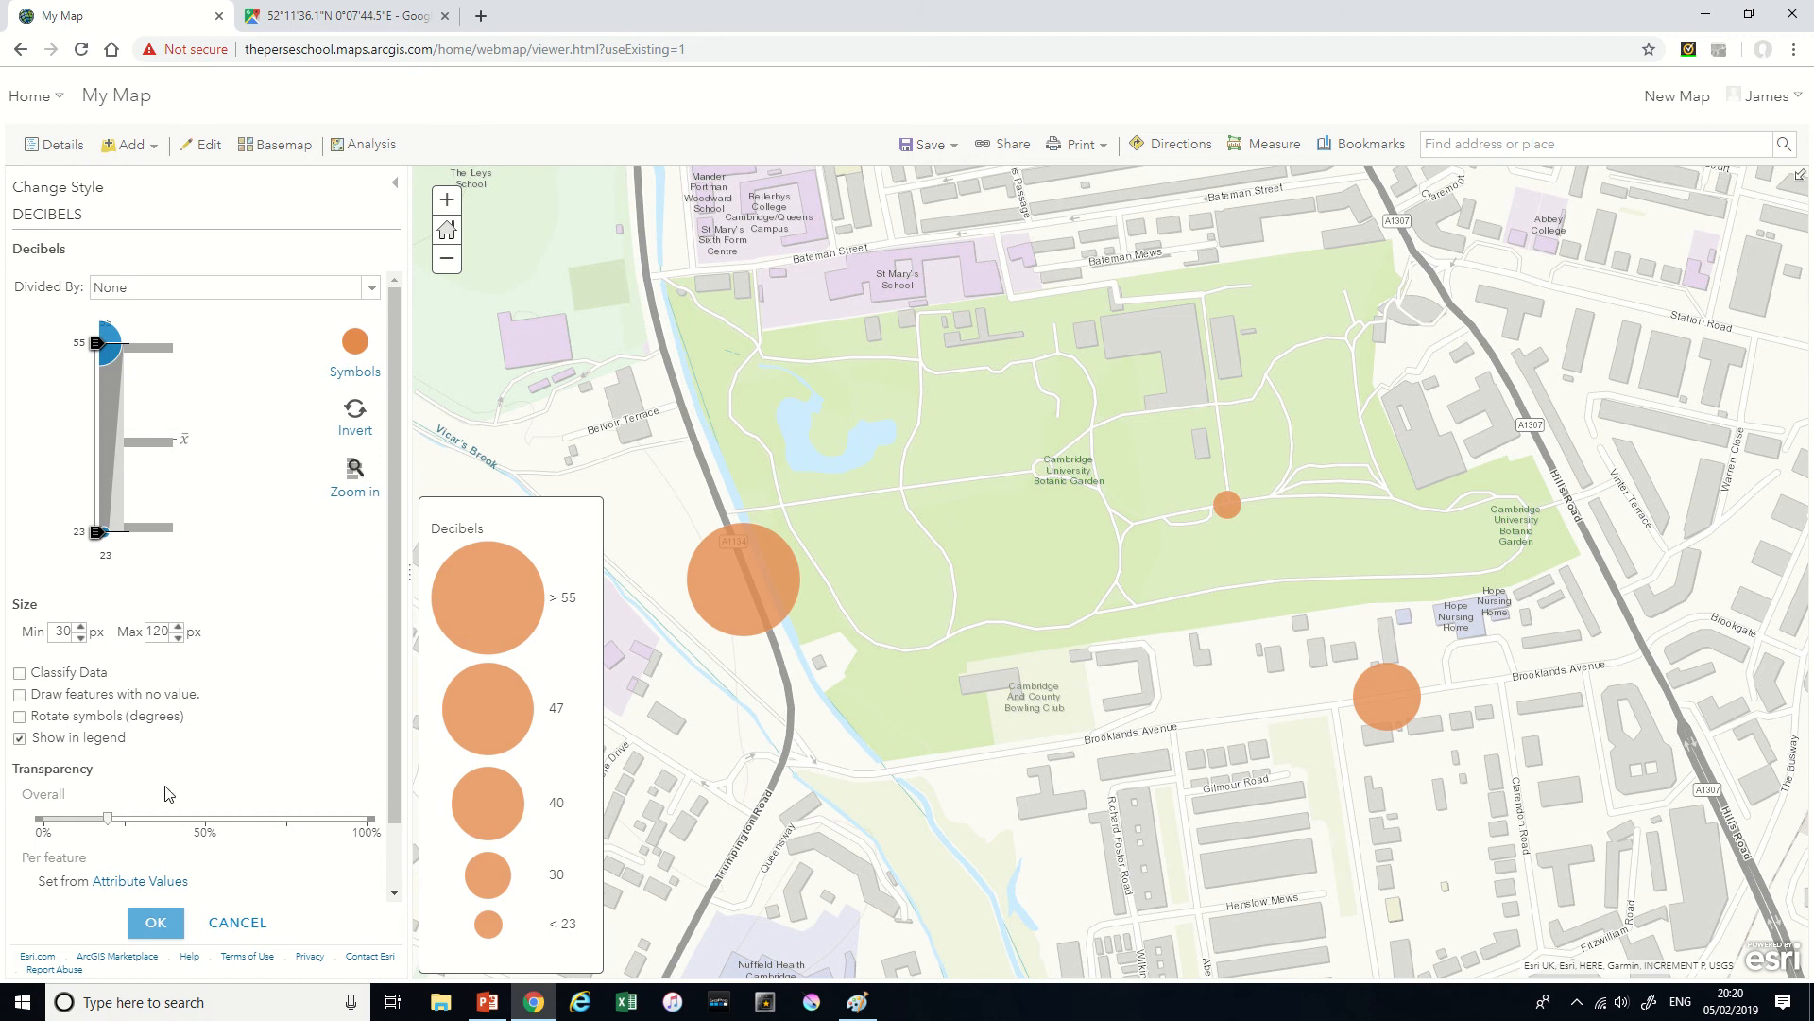
# - Raise the overall transparency of the DECIBELS layer slightly, to a little over a quarter of the scale
pyautogui.moveTo(115, 825)
pyautogui.mouseDown()
pyautogui.moveTo(253, 824)
pyautogui.moveTo(3, 815)
pyautogui.moveTo(132, 822)
pyautogui.mouseUp()
pyautogui.scroll(-2, 259, 640)
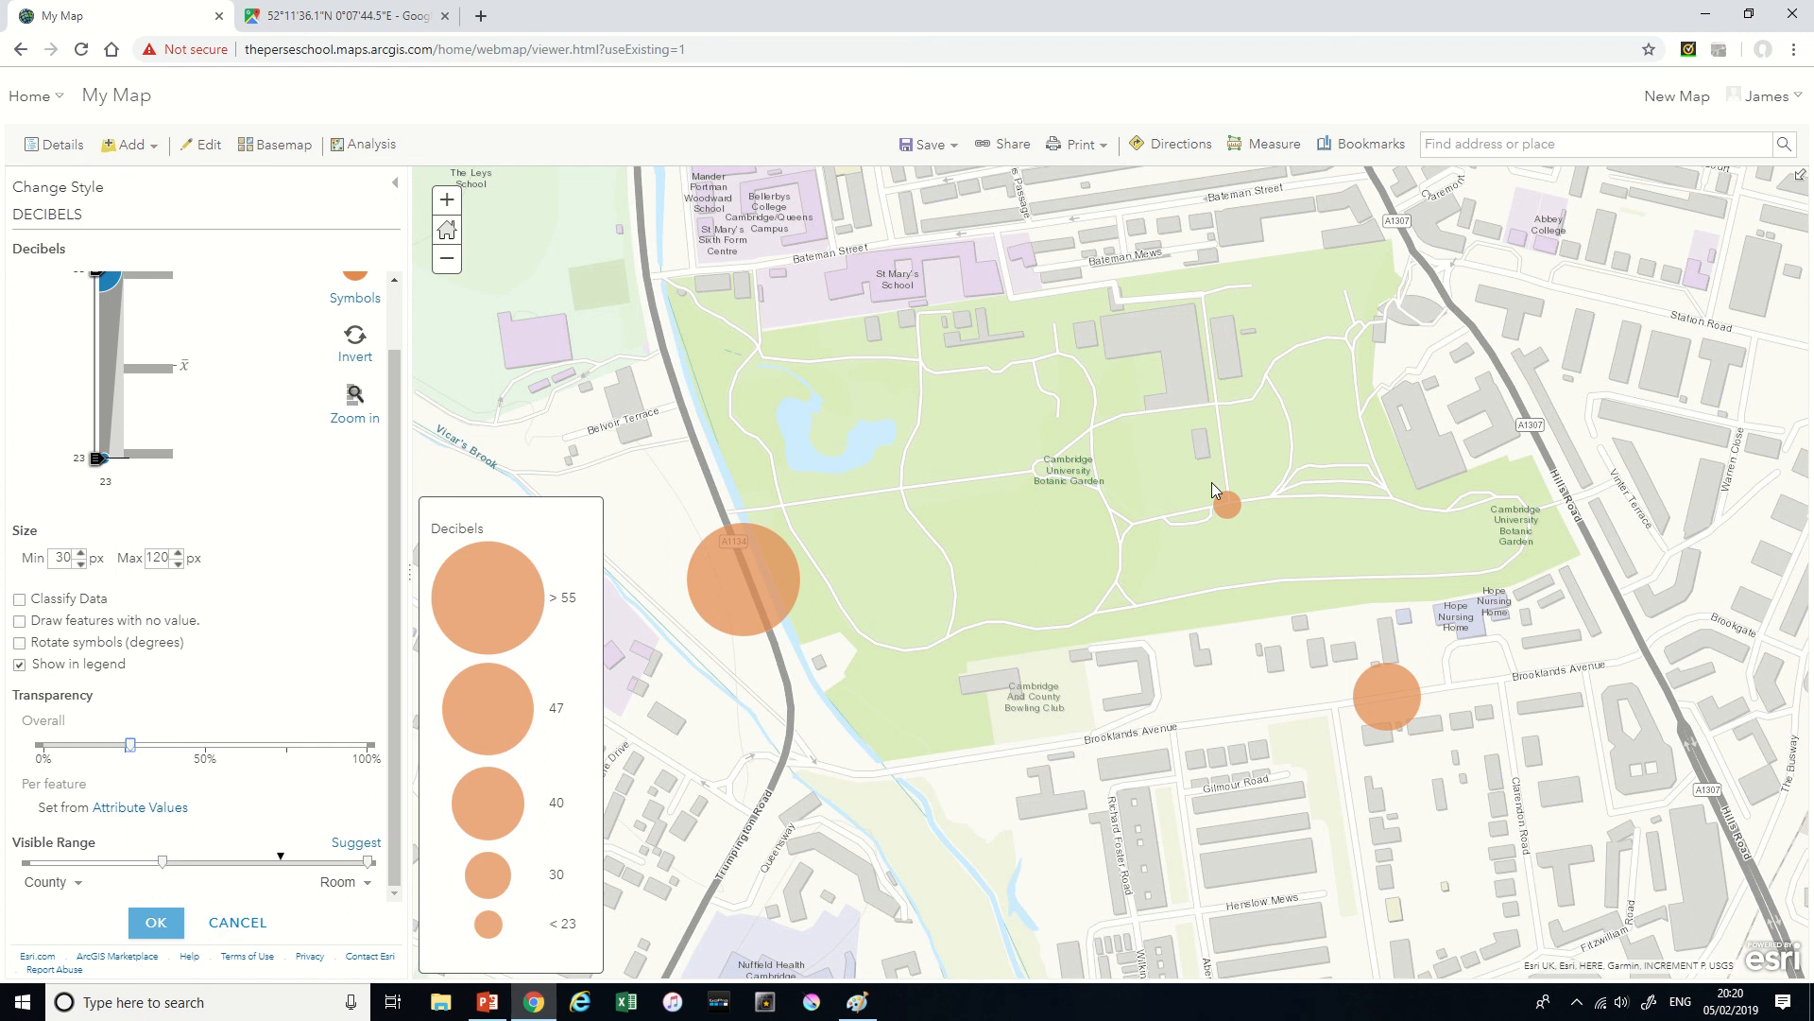
pyautogui.moveTo(1093, 460); pyautogui.dragTo(1087, 467)
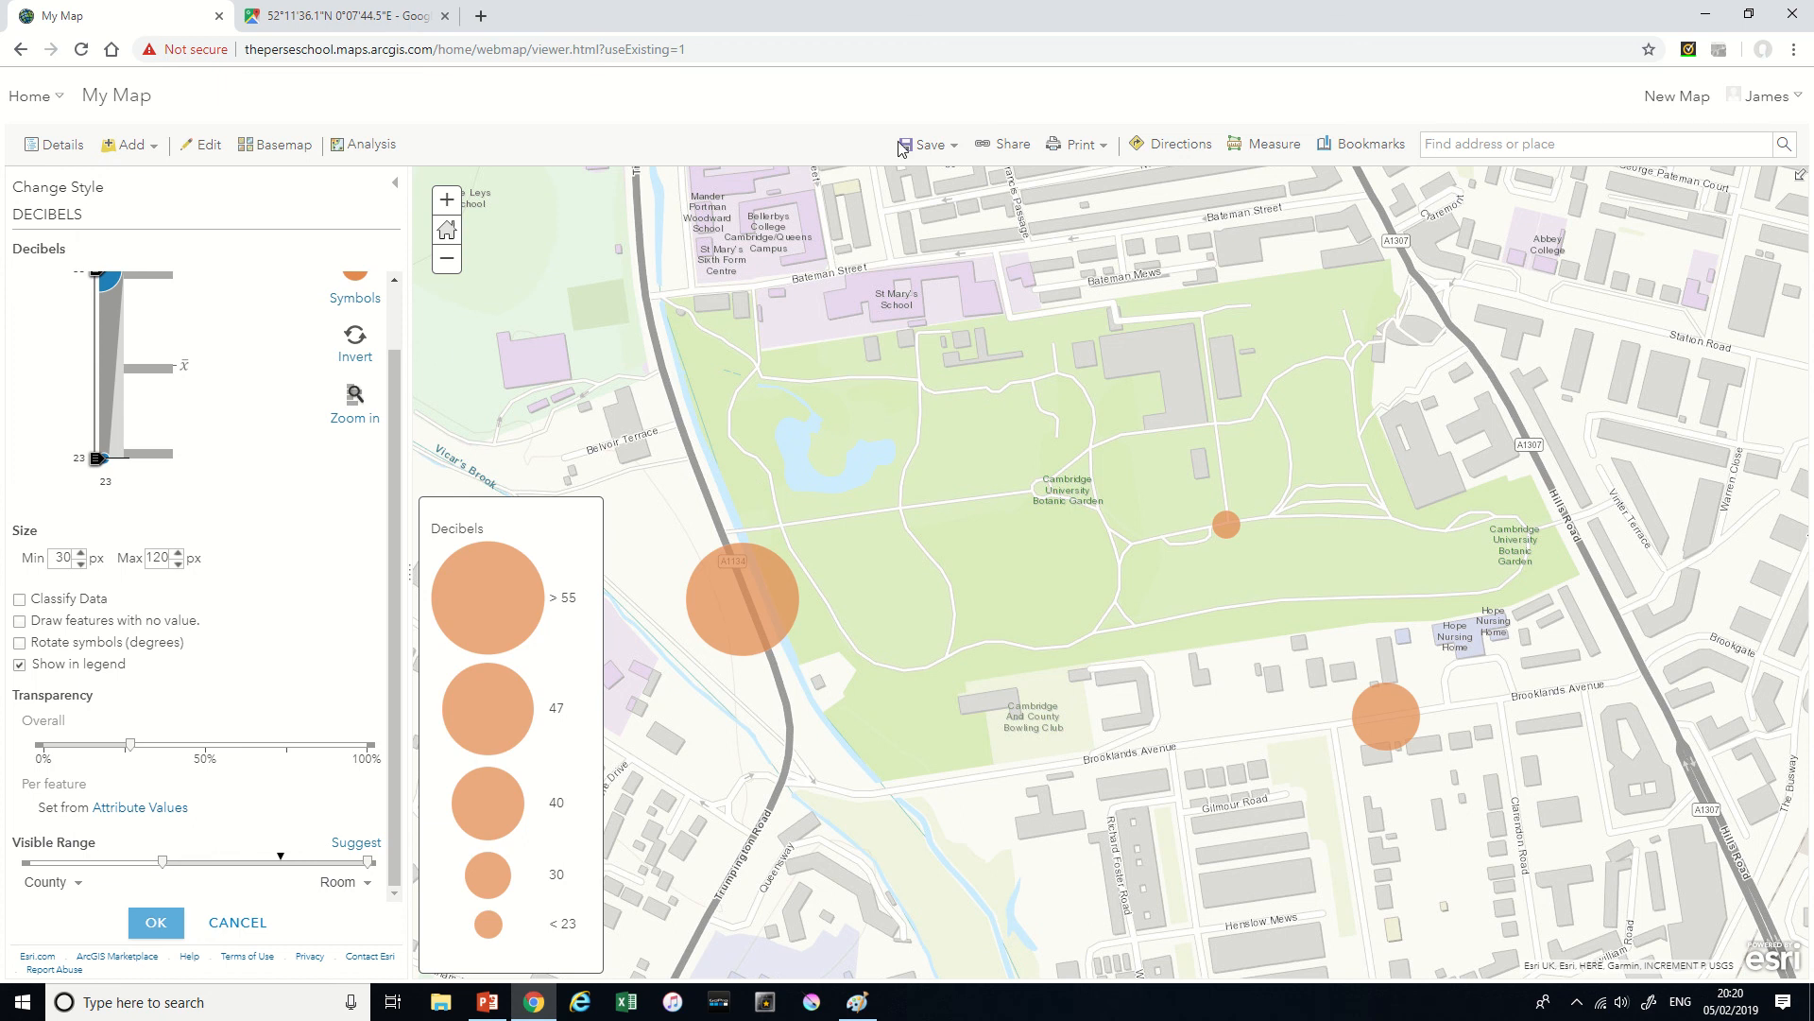
# - Create a printable version of the map with its legend and view that print page
pyautogui.click(1082, 144)
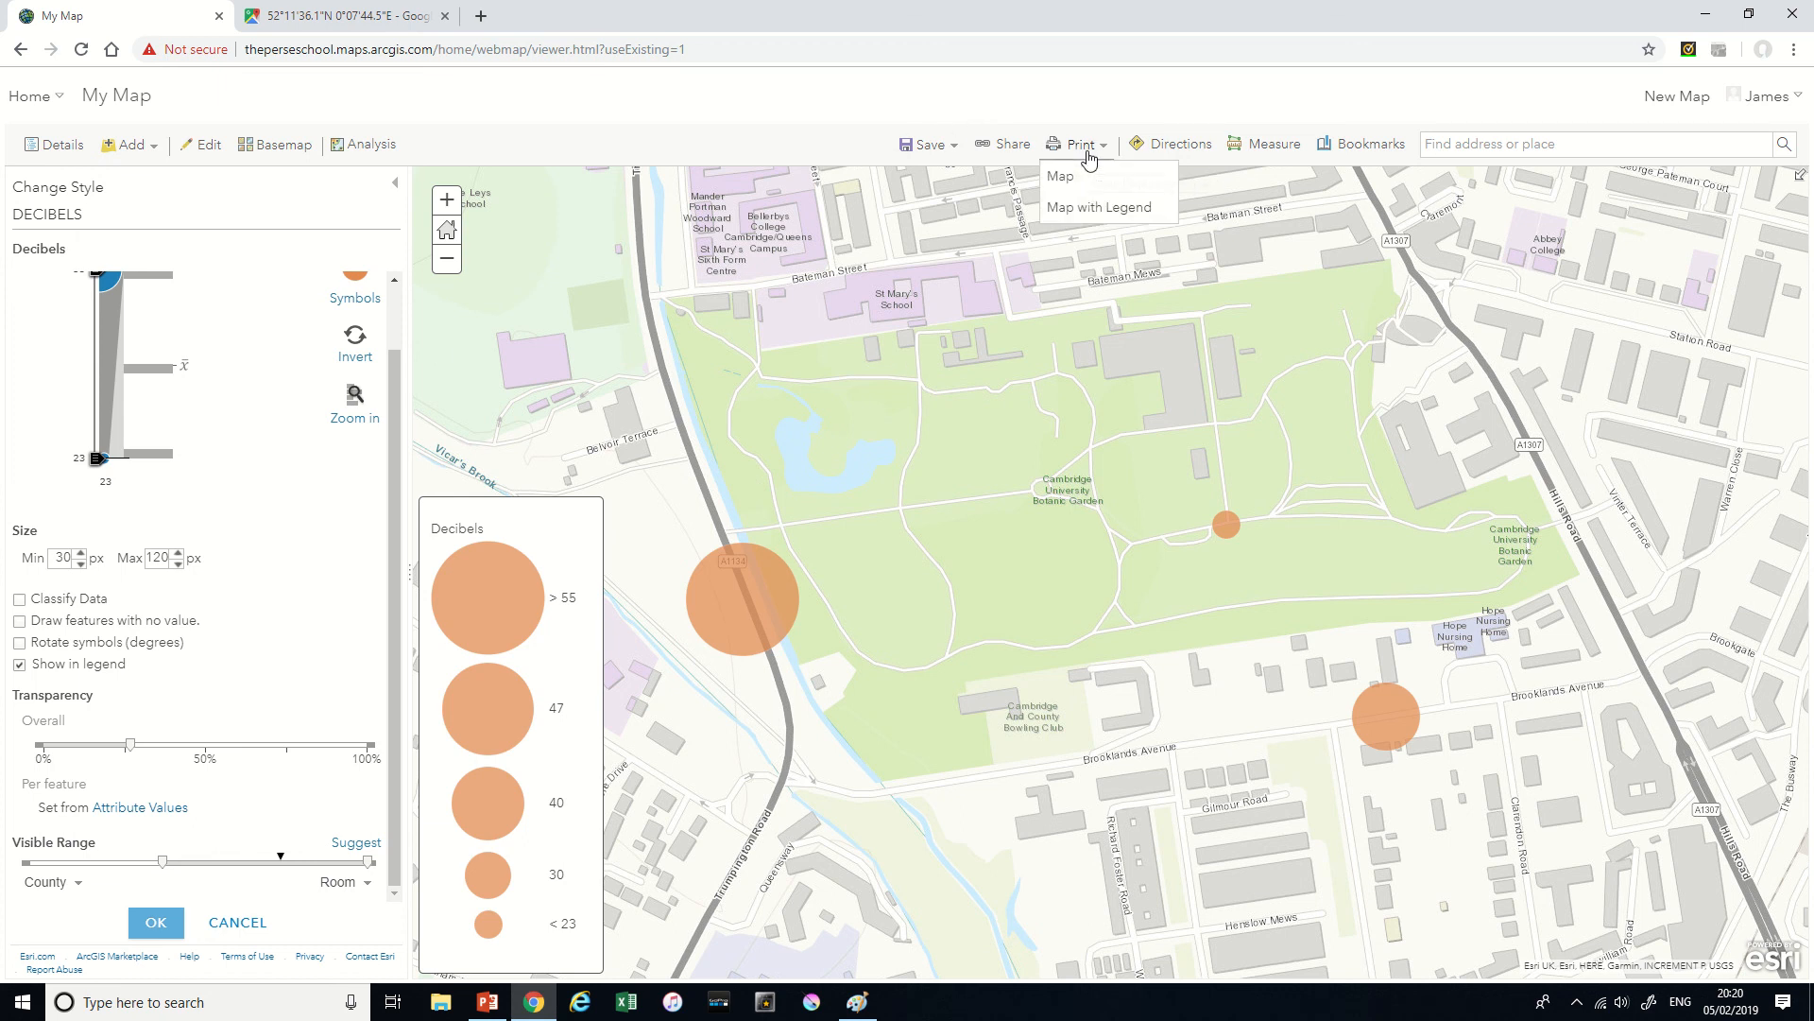
pyautogui.click(1085, 210)
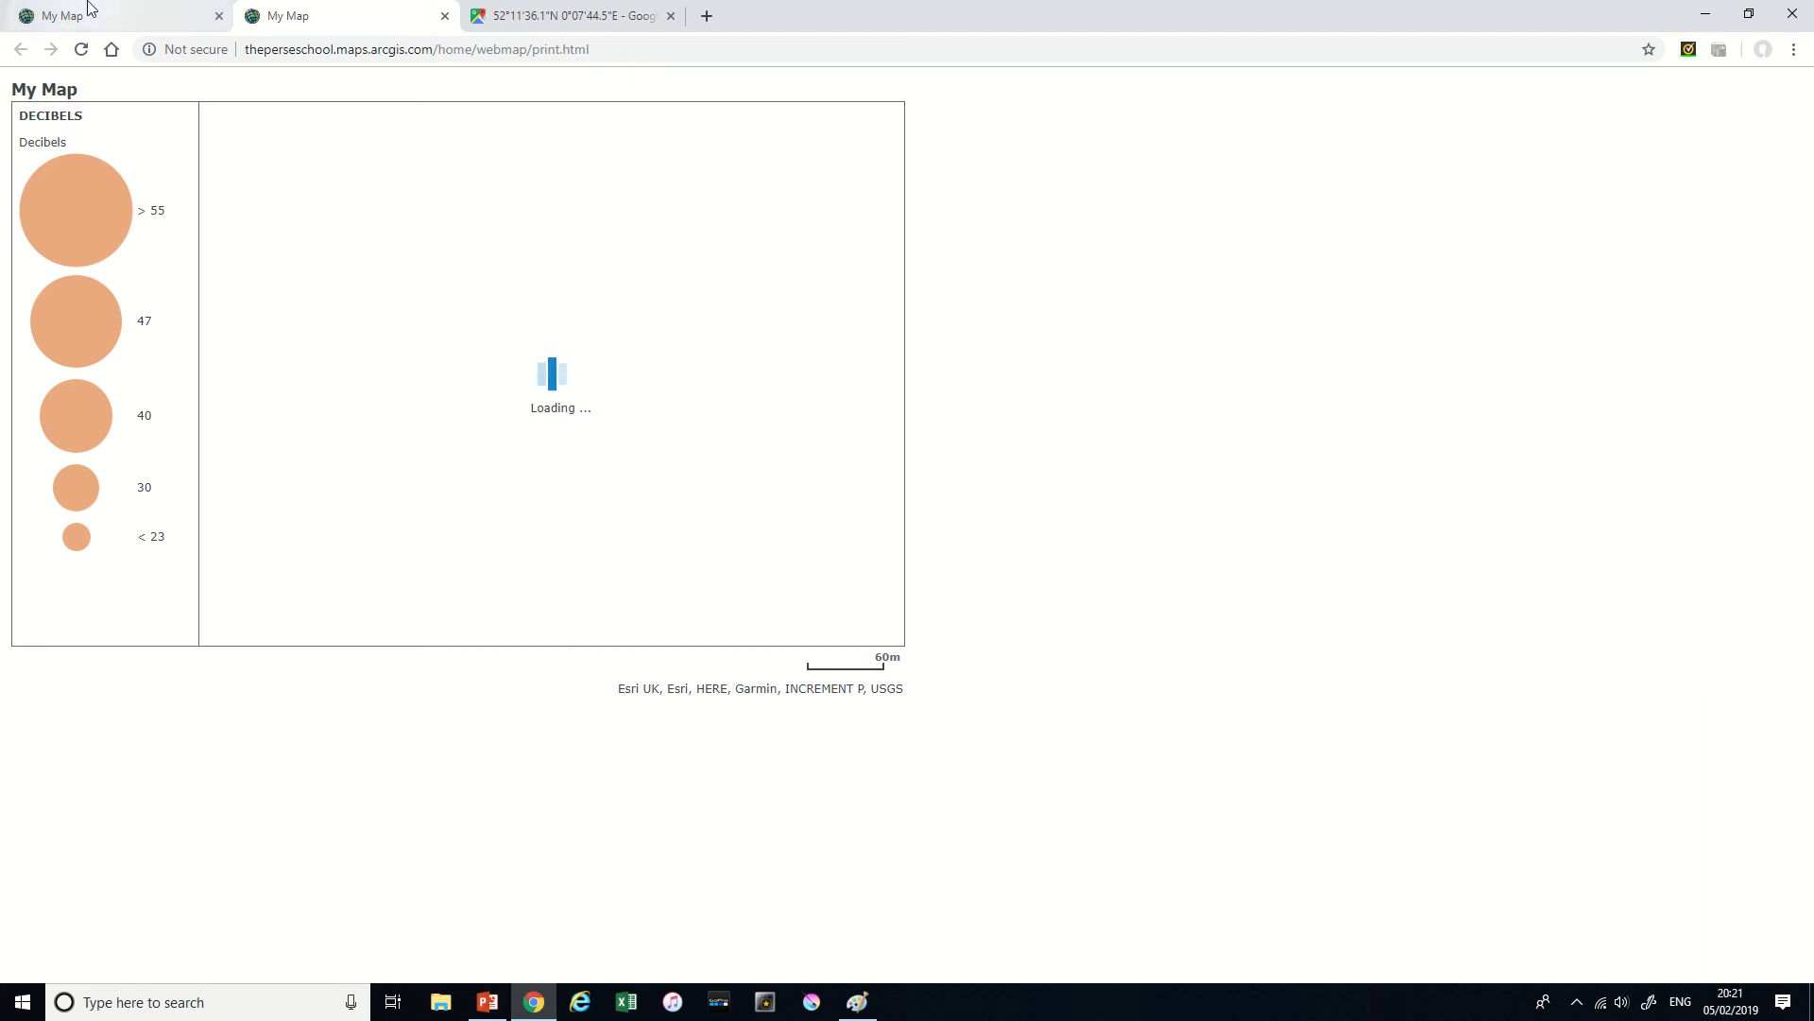
pyautogui.click(89, 5)
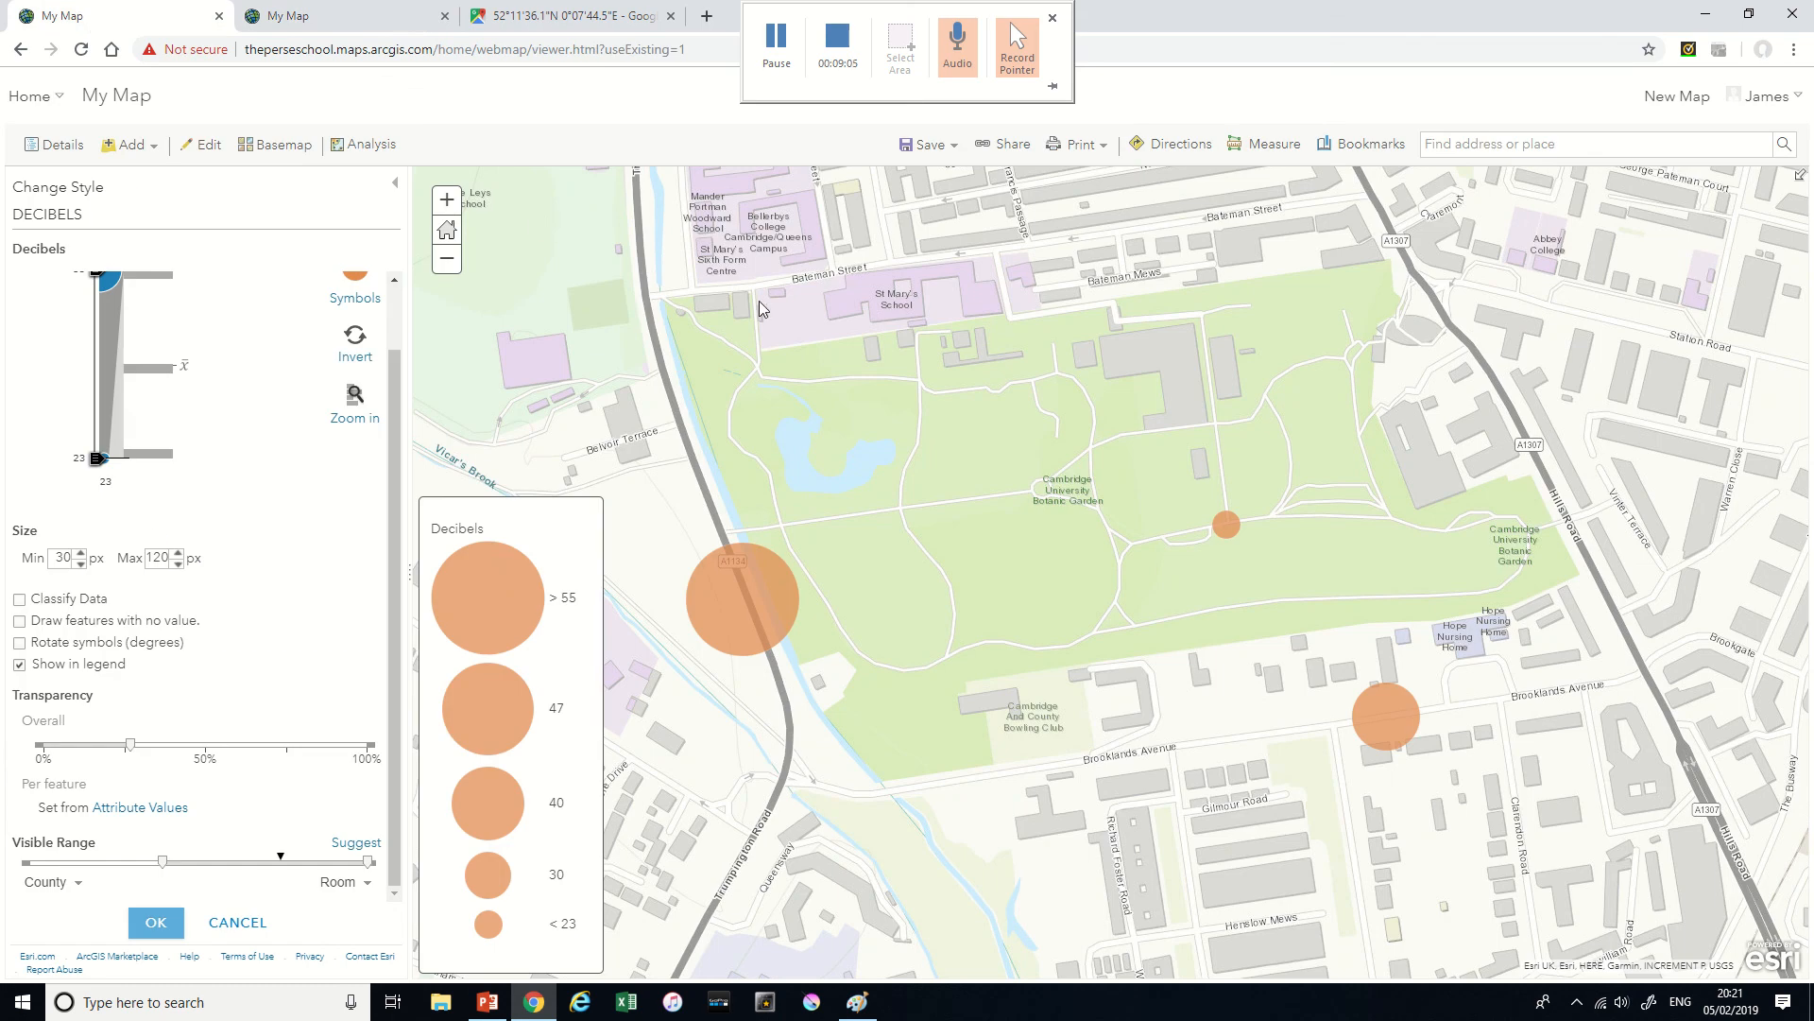
pyautogui.click(329, 7)
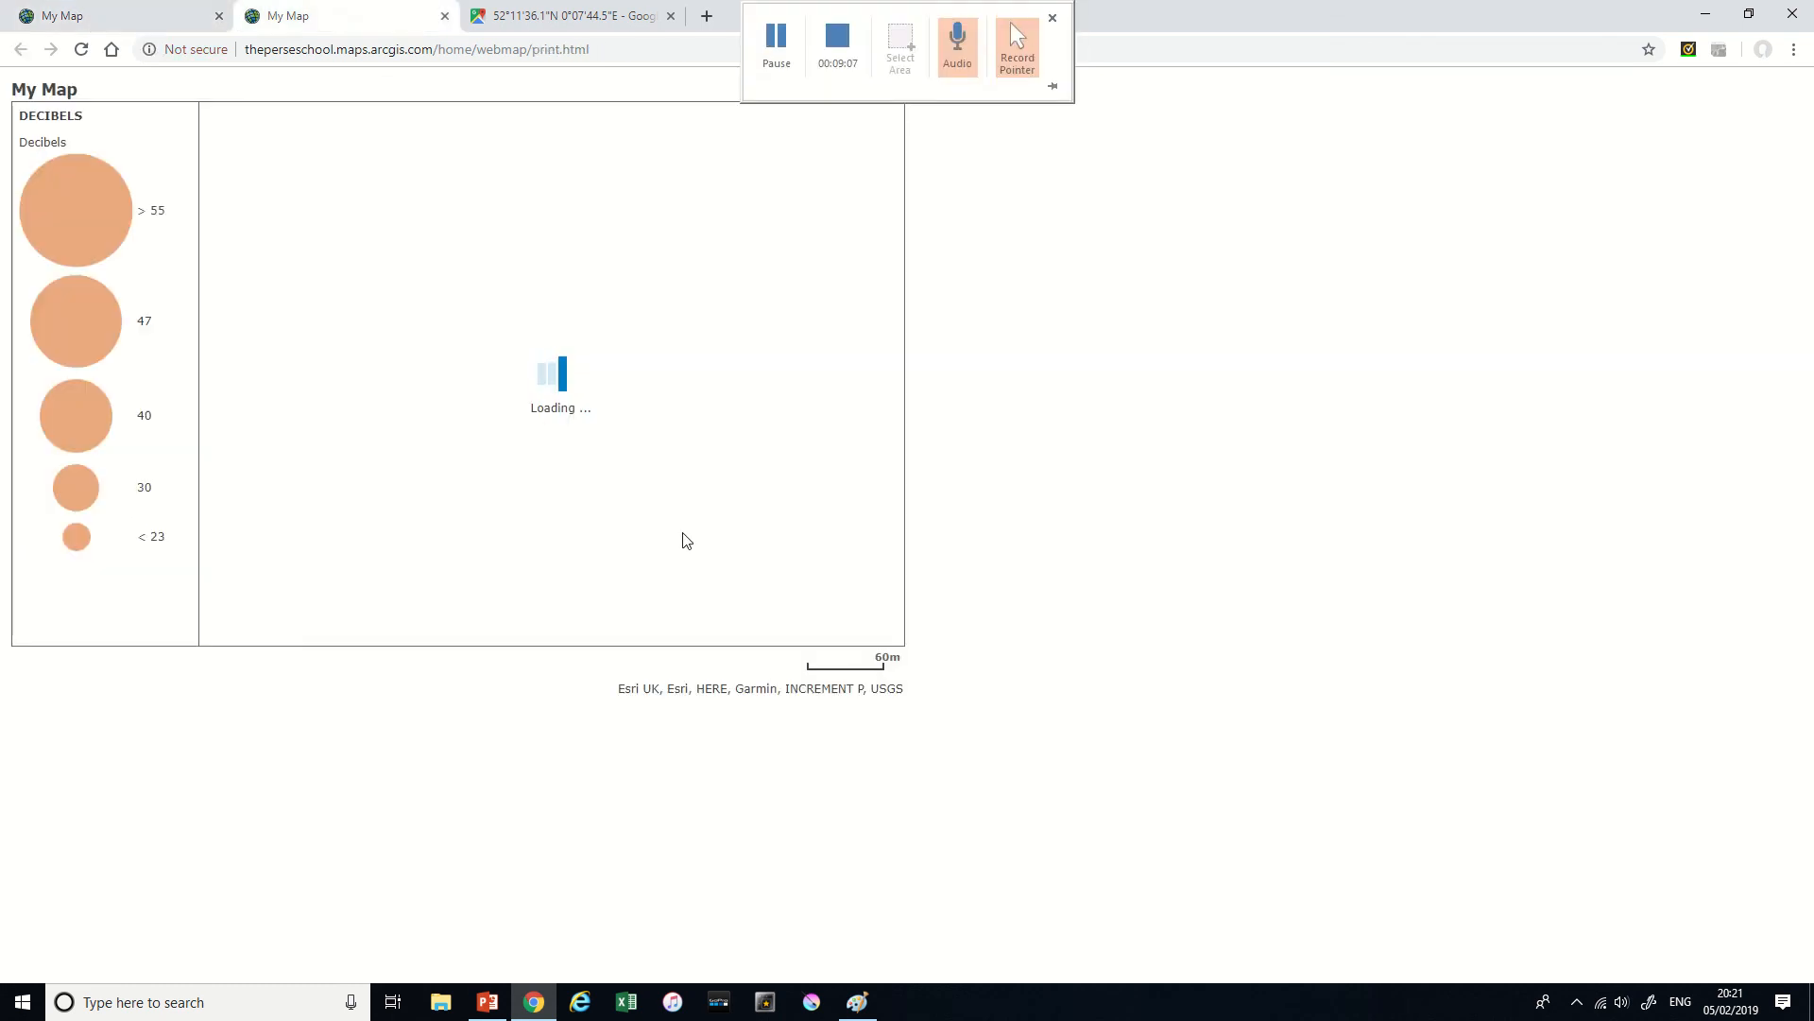